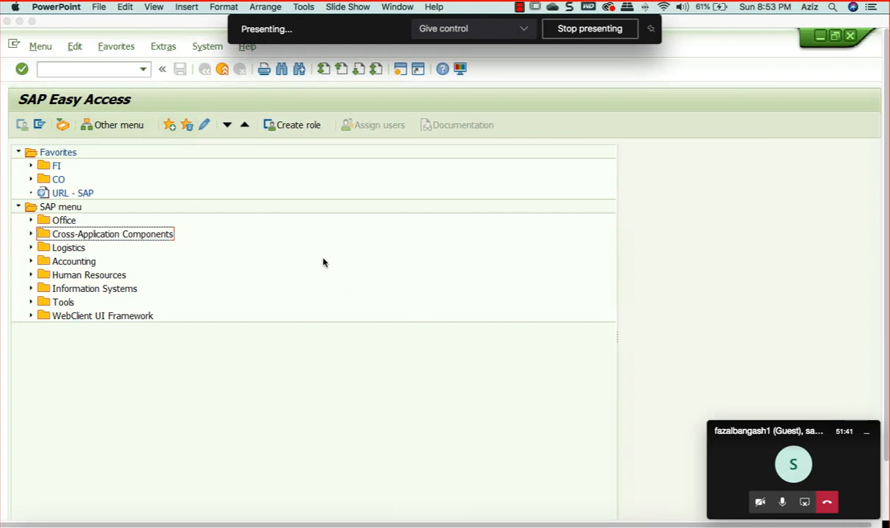
Step: Minimize the Teams call panel and switch back to the Microsoft Remote Desktop window
left_click(333, 26)
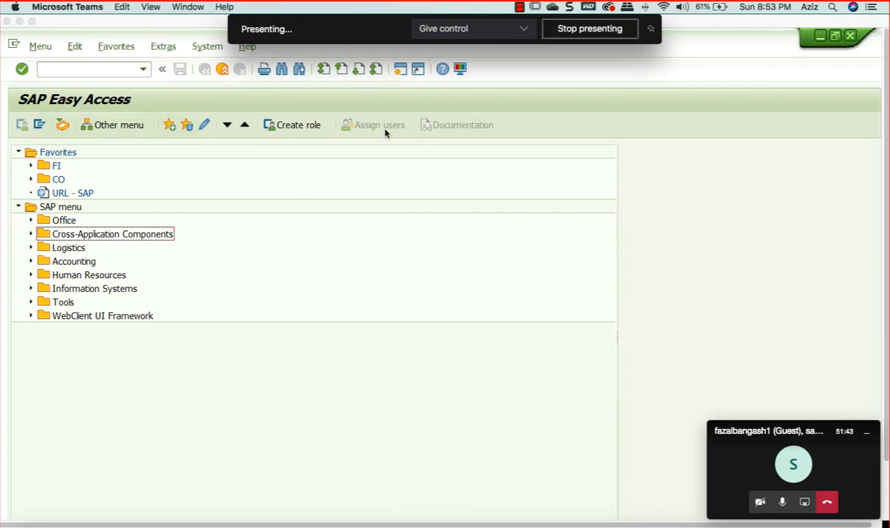
left_click(867, 433)
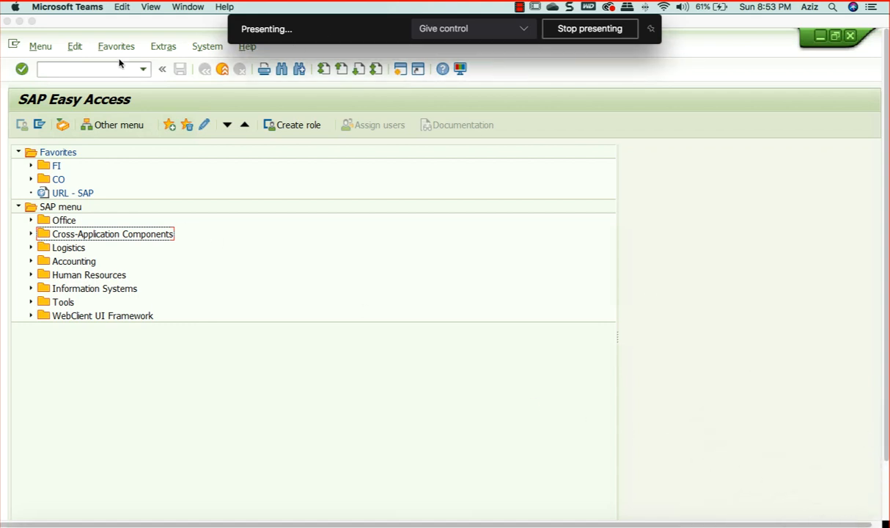
left_click(105, 23)
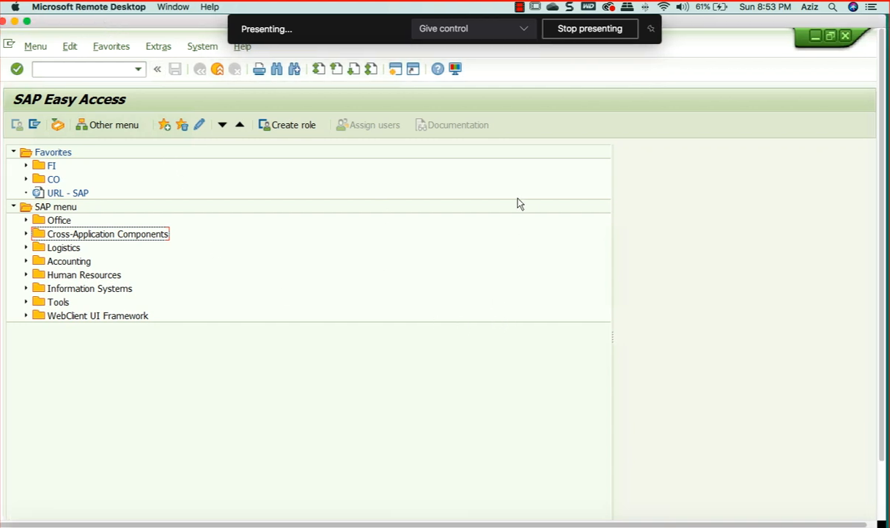
Step: Close the open SAP session and confirm logging off
left_click(845, 35)
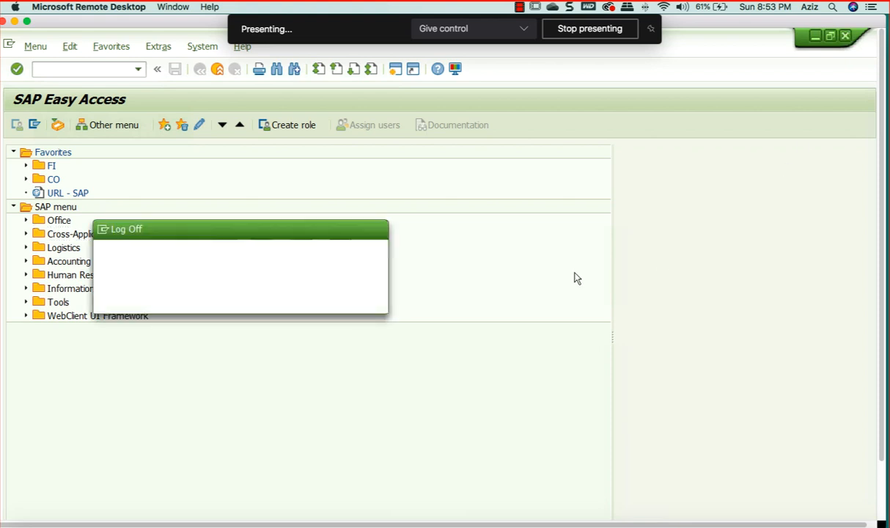
left_click(166, 301)
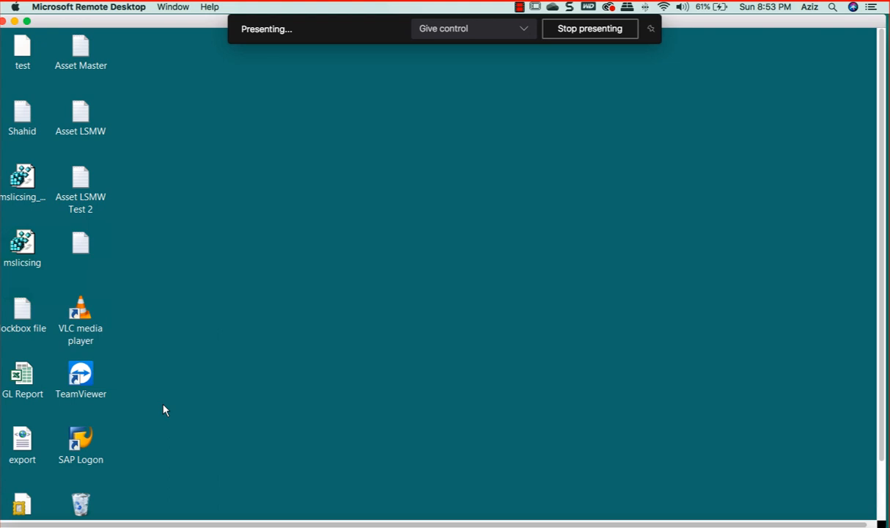
Step: Launch SAP Logon from the remote desktop and open the ECC connection
left_click(90, 439)
double_click(92, 440)
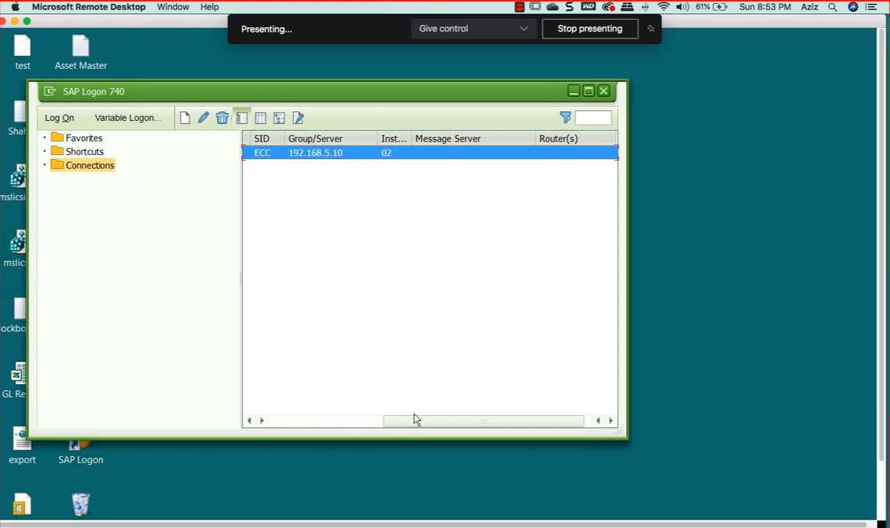
double_click(340, 155)
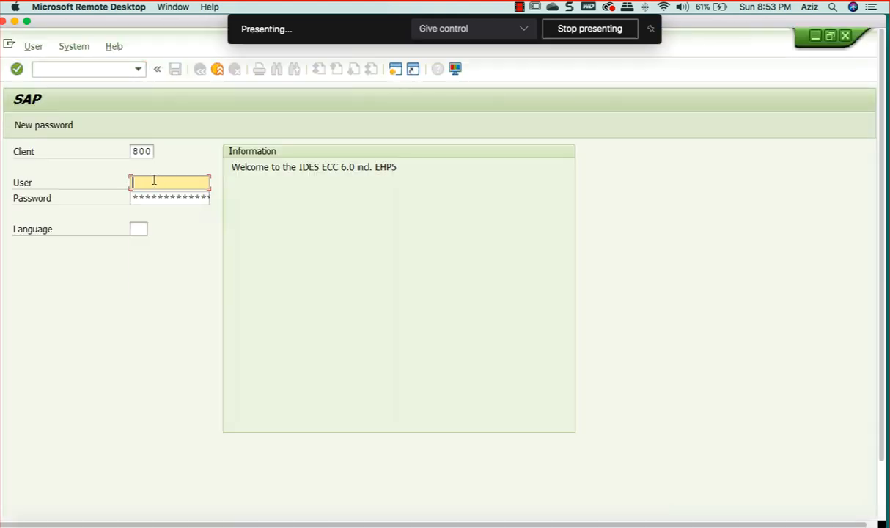
Step: Log on to SAP client 800 by entering the user name and the account password
left_click(153, 181)
left_click(151, 199)
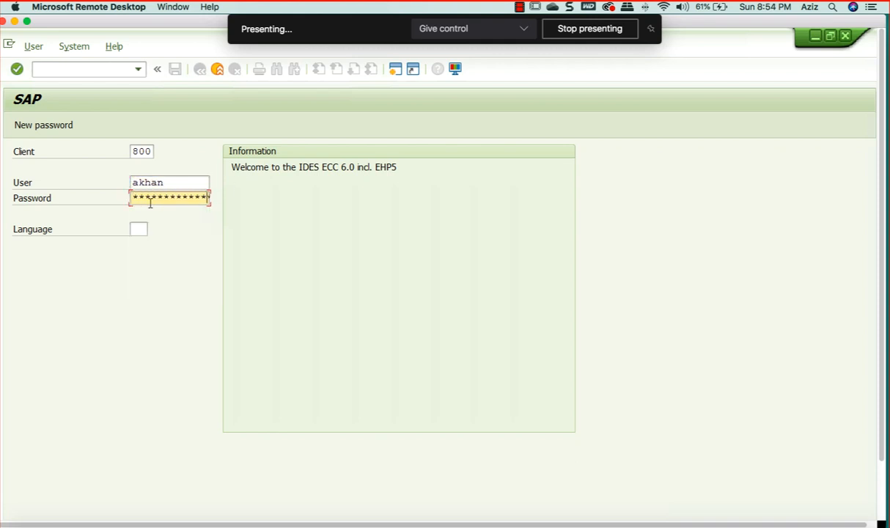
key("Return")
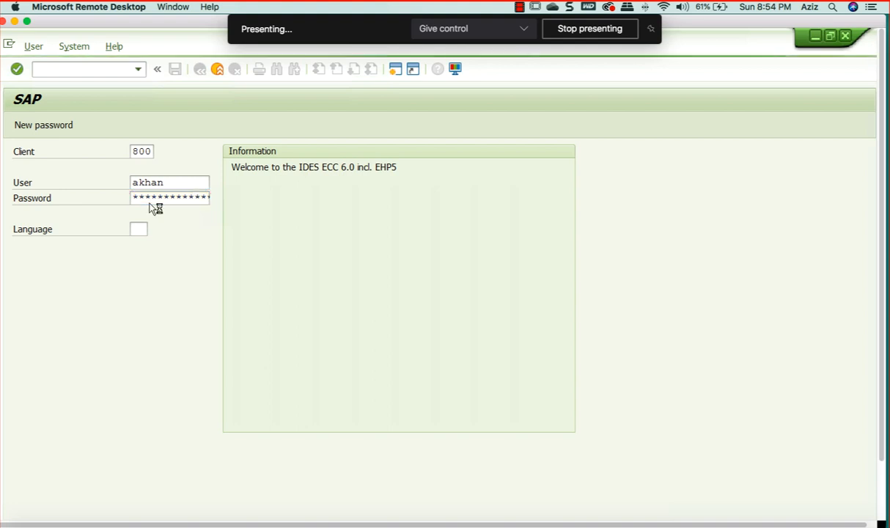
Step: Hide the Teams presenting bar and reposition the remote desktop window so the whole SAP window is accessible
left_click(652, 31)
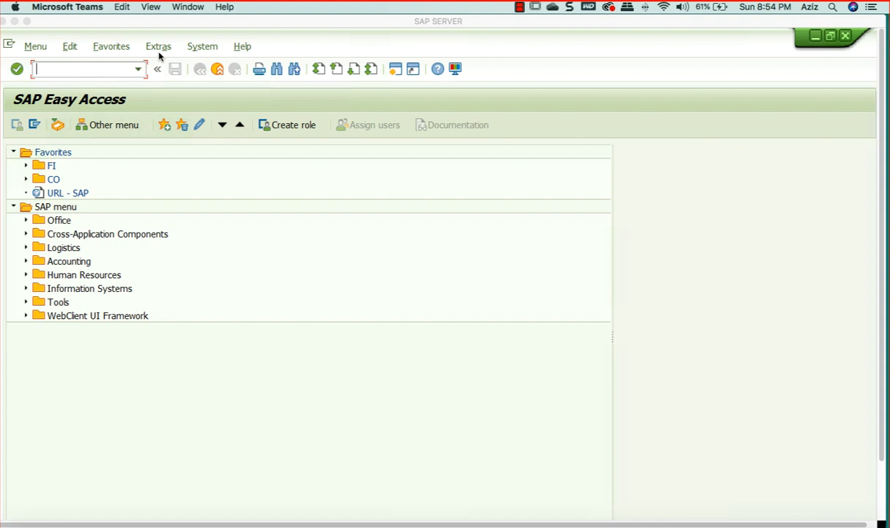
left_click(235, 22)
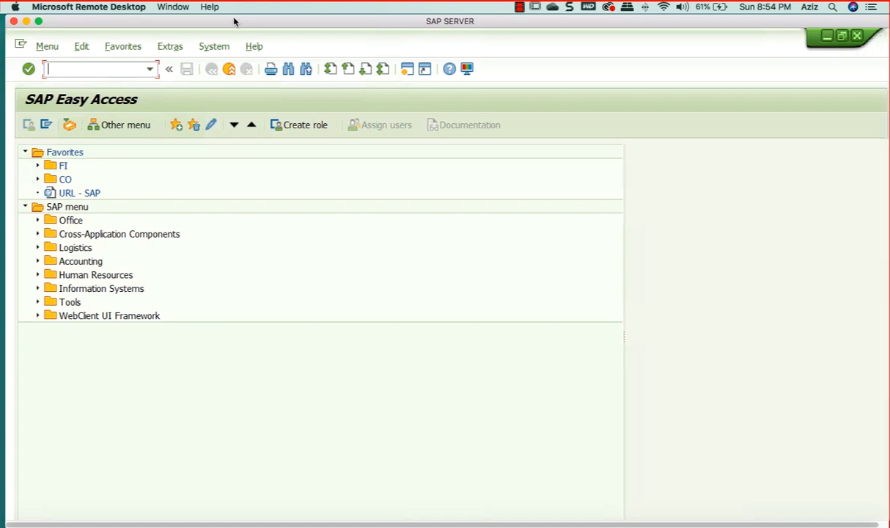
left_click_drag(235, 22, 230, 22)
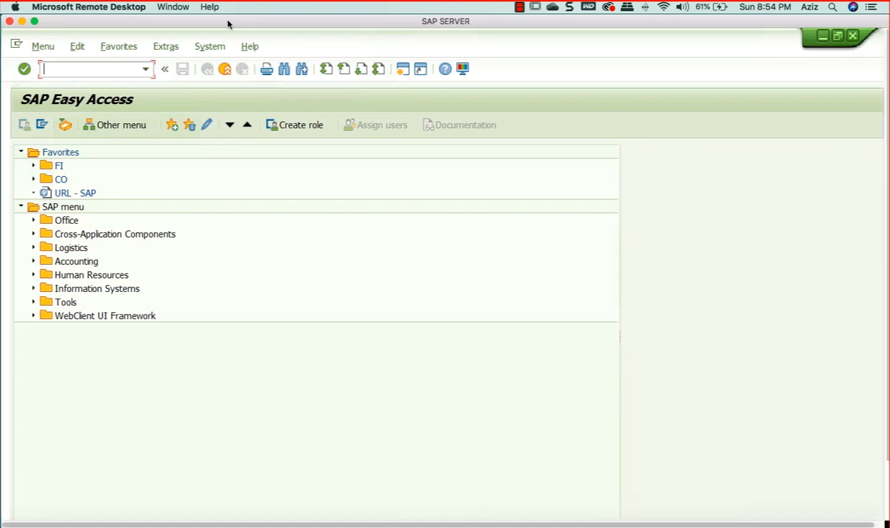
Step: Try closing the session through the SAP window's control menu and decline the log-off request
left_click(42, 47)
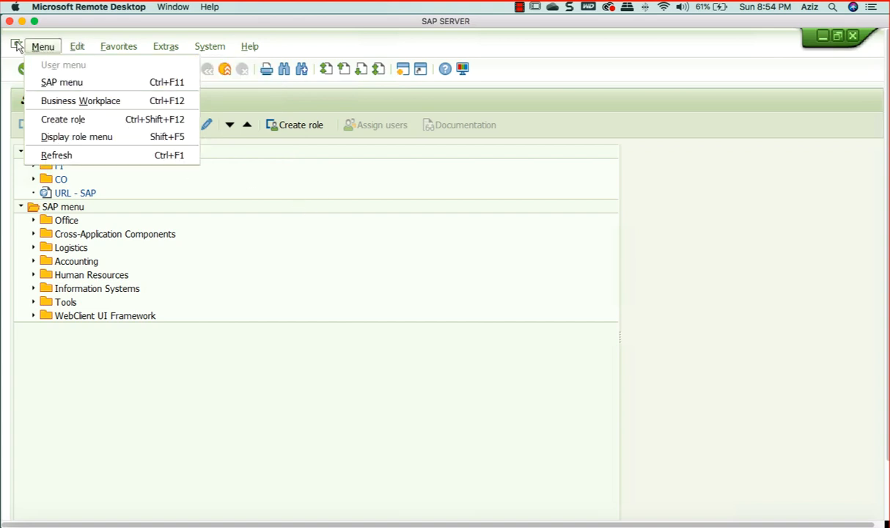
mouse_move(18, 45)
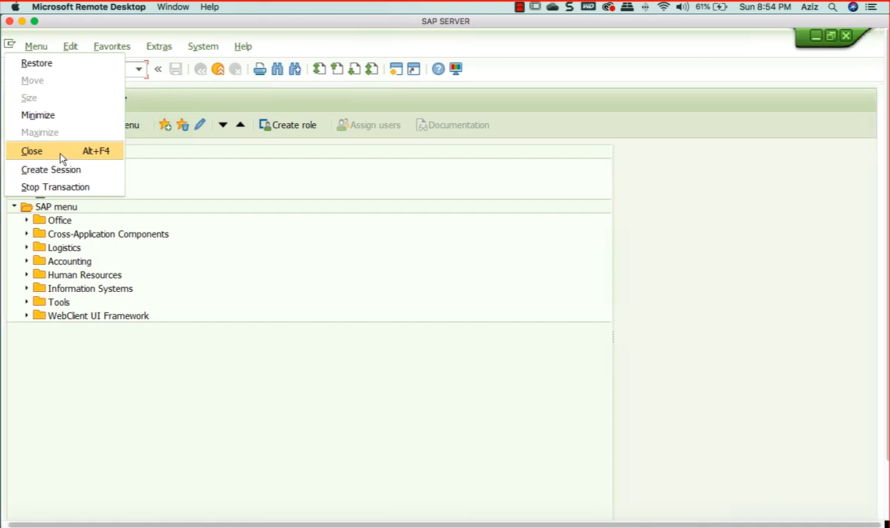
left_click(61, 155)
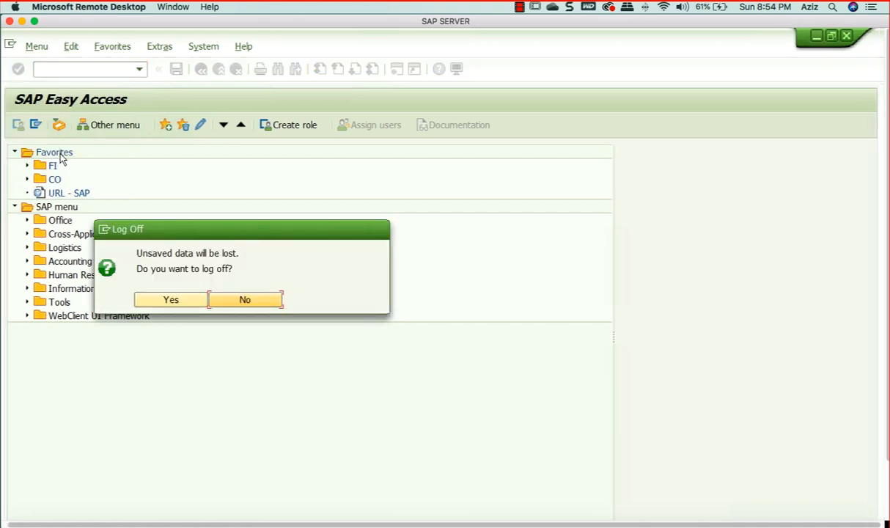
left_click(244, 295)
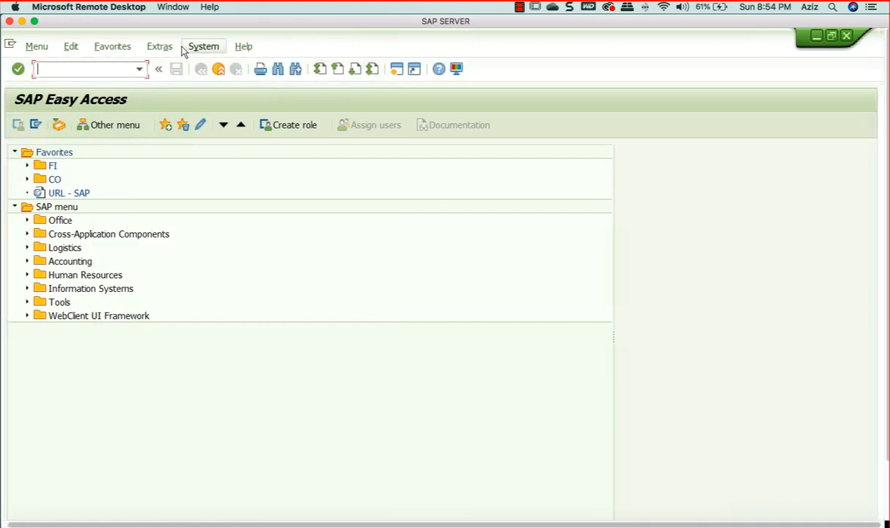
Step: Expand Accounting in the SAP menu tree, including its Controlling and Financial Accounting folders
mouse_move(189, 23)
left_mouse_down()
mouse_move(209, 22)
mouse_move(190, 23)
left_mouse_up()
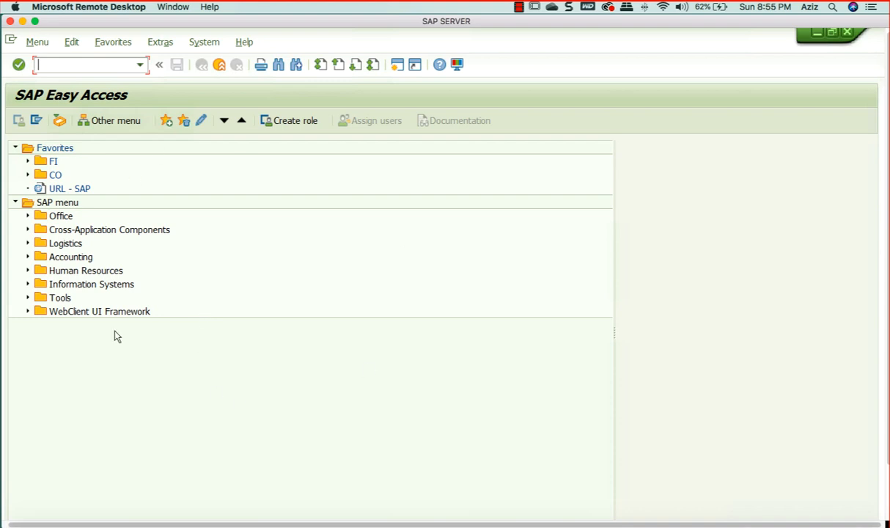
left_click(28, 257)
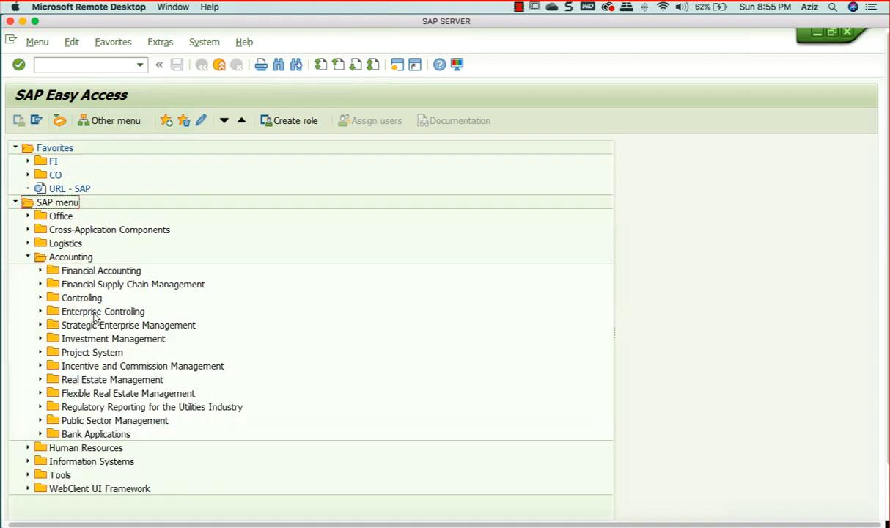
left_click(40, 298)
left_click(40, 271)
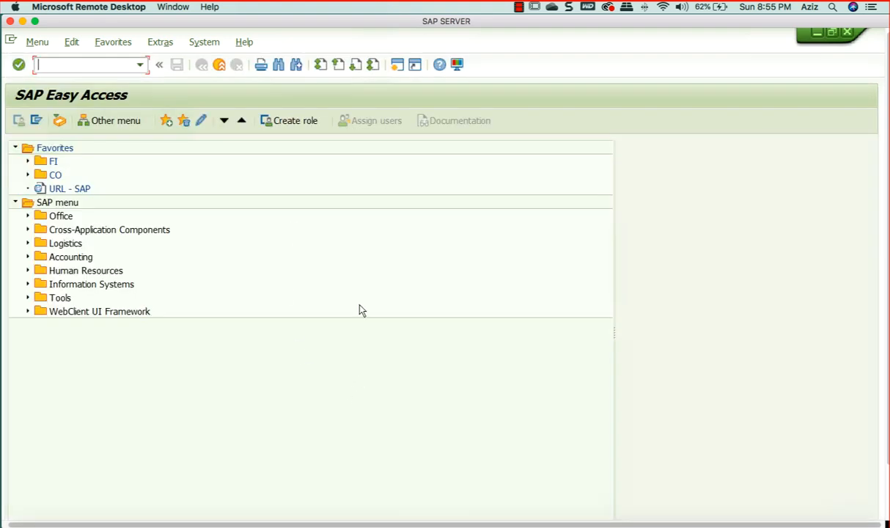
Step: Create additional SAP sessions until the session limit is reached and dismiss the information dialog
left_click(397, 66)
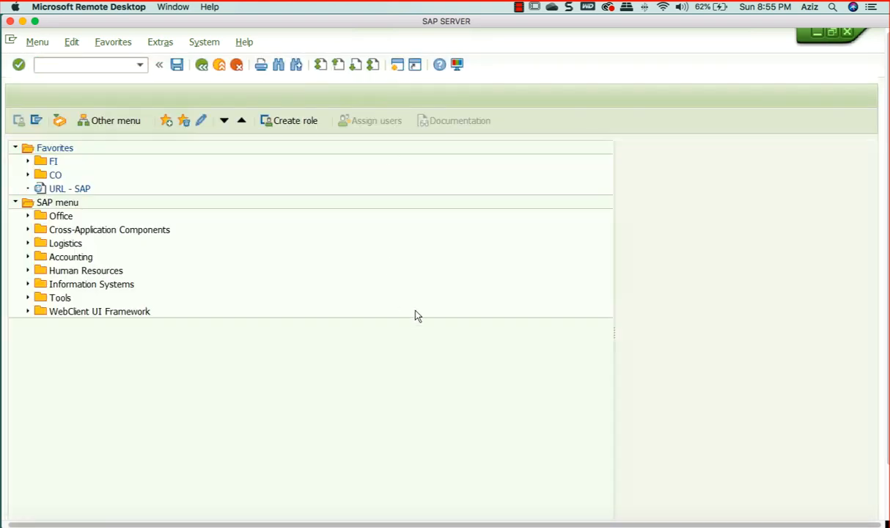
mouse_move(320, 352)
left_mouse_down()
mouse_move(546, 211)
mouse_move(467, 221)
left_mouse_up()
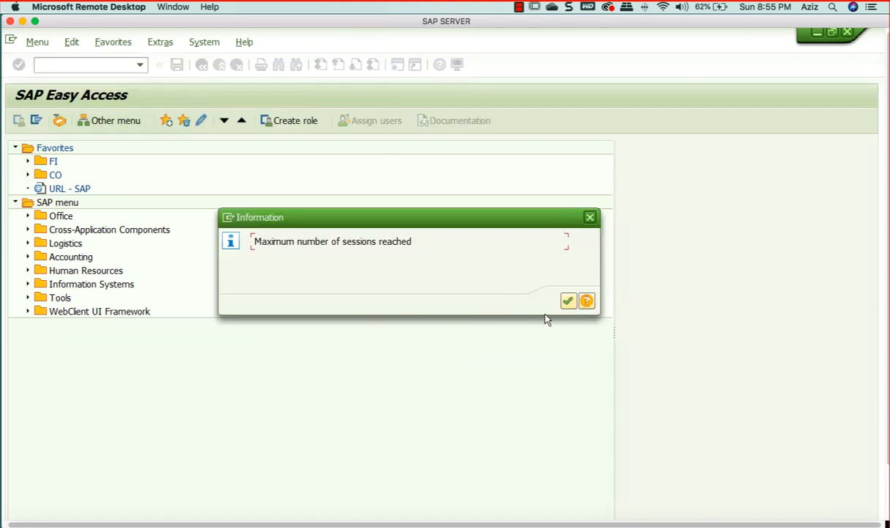
left_click(569, 301)
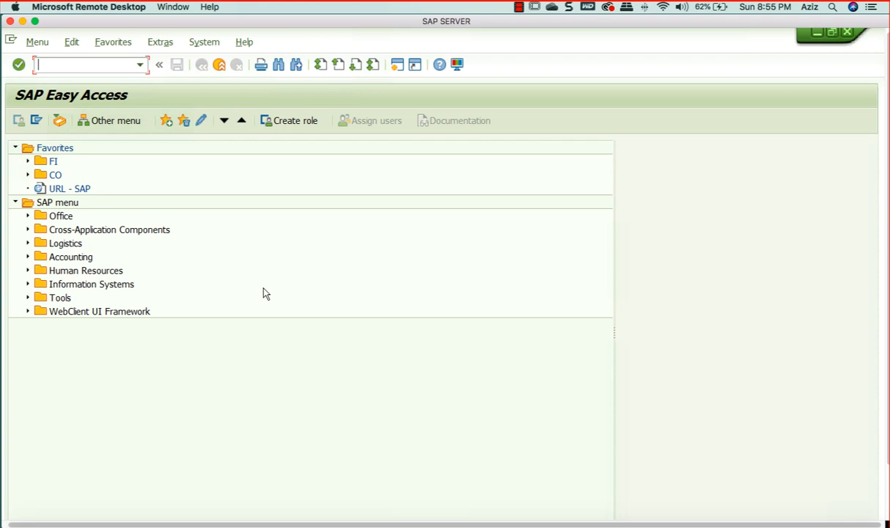
Step: Close the additional SAP sessions one by one, declining to log off from the last remaining session
left_click(847, 34)
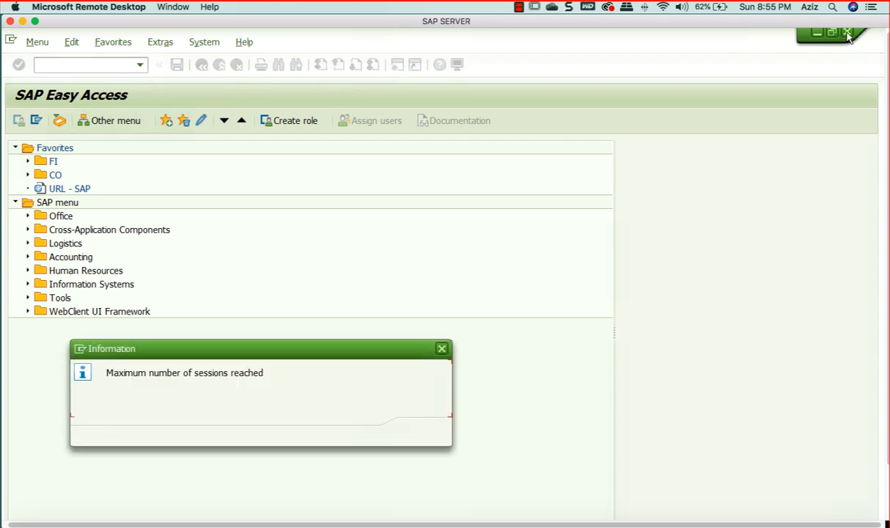
left_click(408, 411)
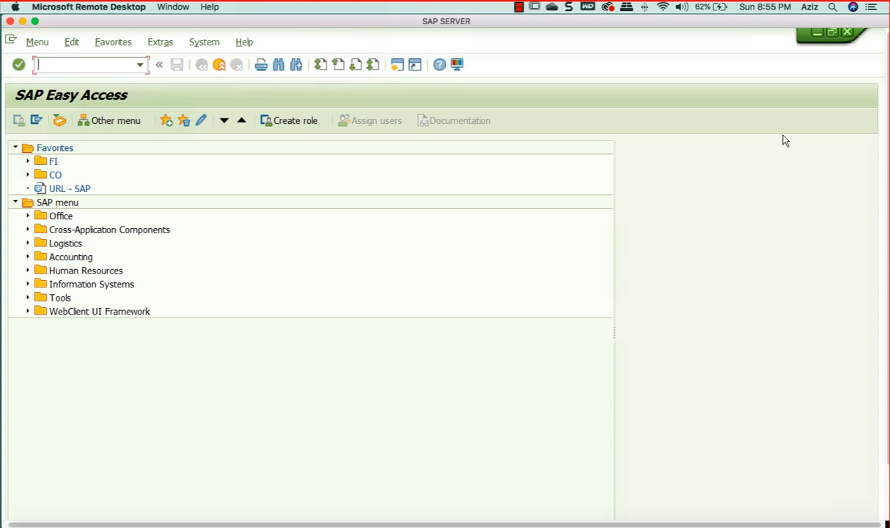
left_click(847, 34)
left_click(847, 33)
left_click(848, 33)
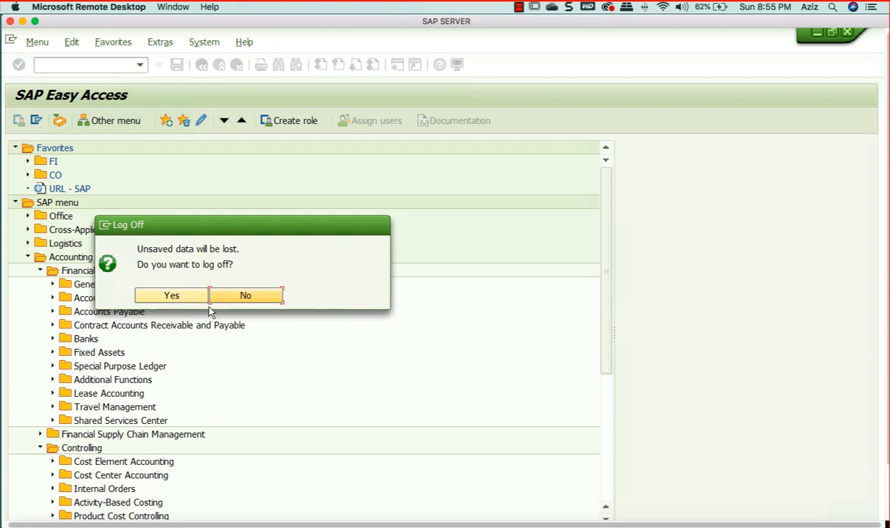
left_click(246, 297)
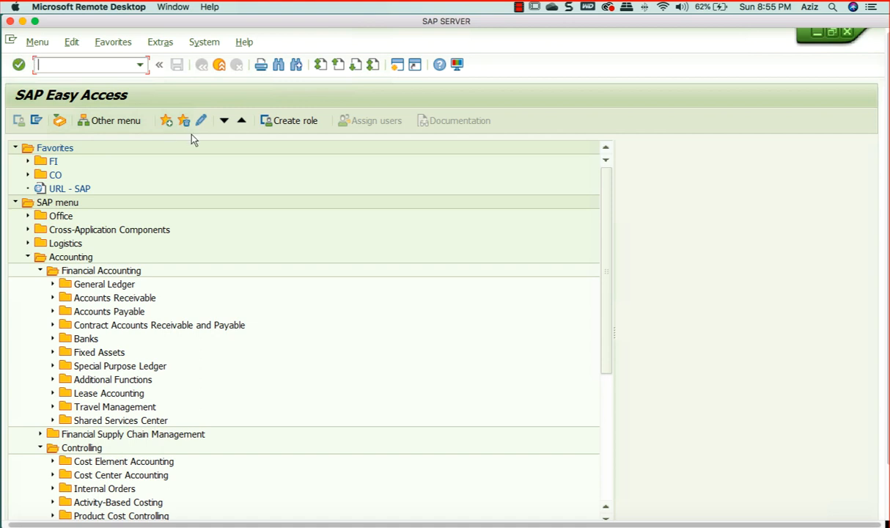
left_click_drag(130, 25, 136, 25)
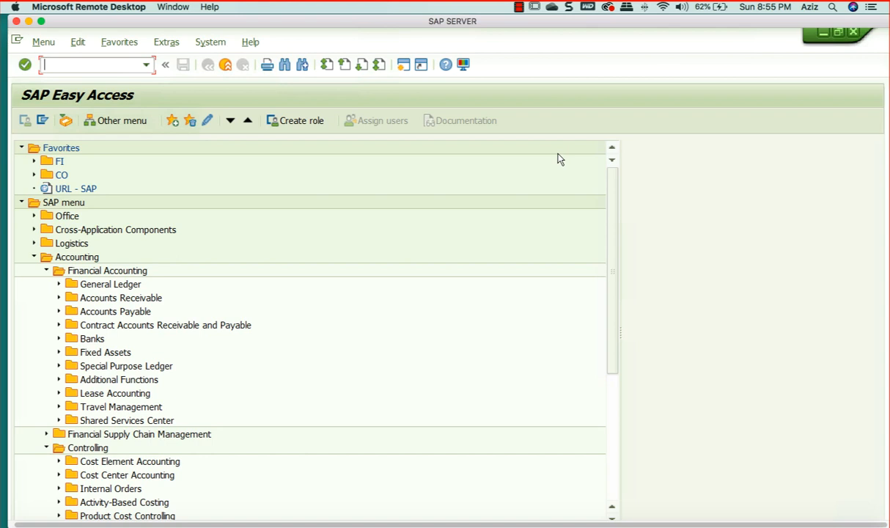
left_click(41, 45)
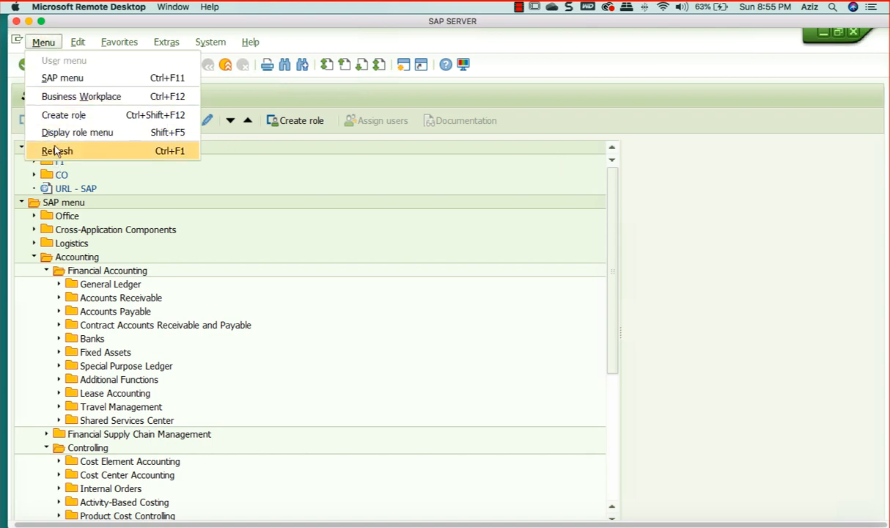
mouse_move(77, 41)
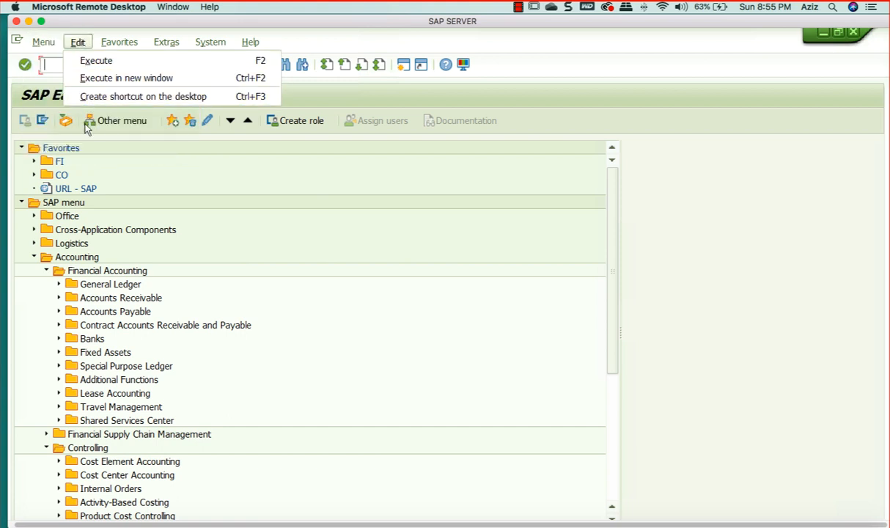
left_click(117, 44)
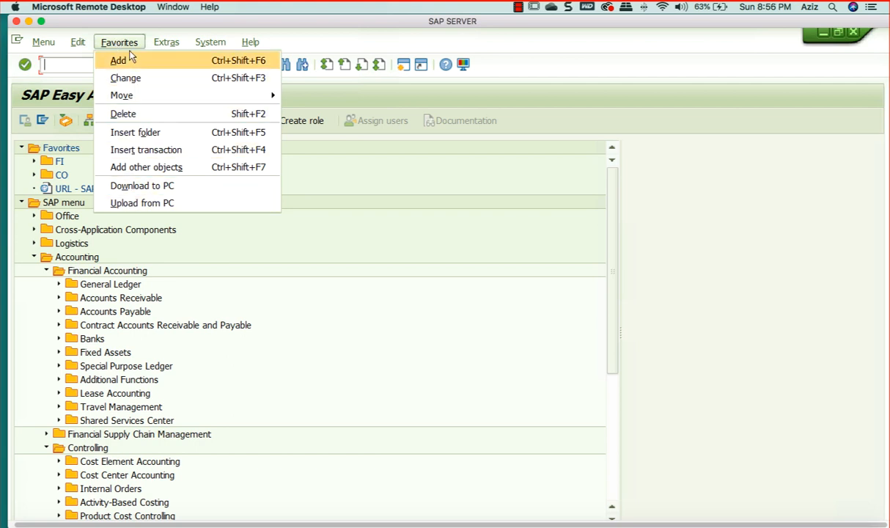
Step: Collapse the Financial Accounting and Accounting folders and the whole SAP menu tree
left_click(46, 270)
left_click(33, 257)
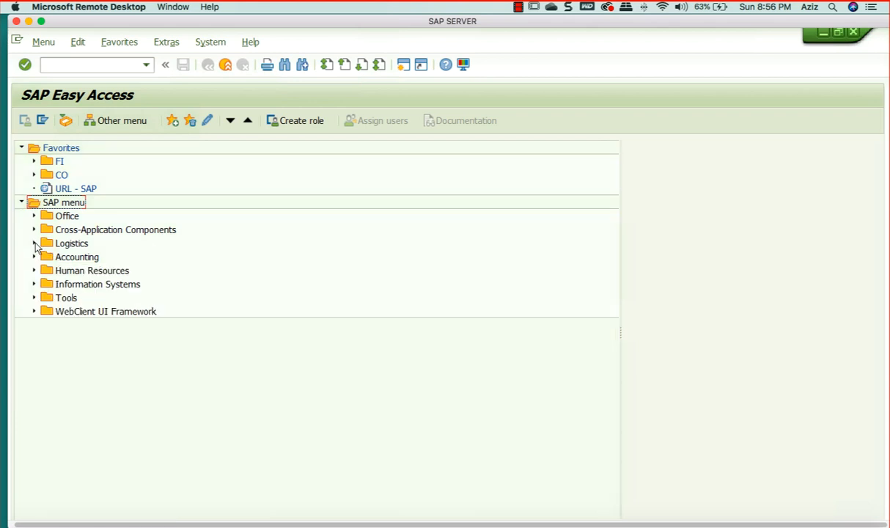
left_click(22, 202)
left_click(168, 45)
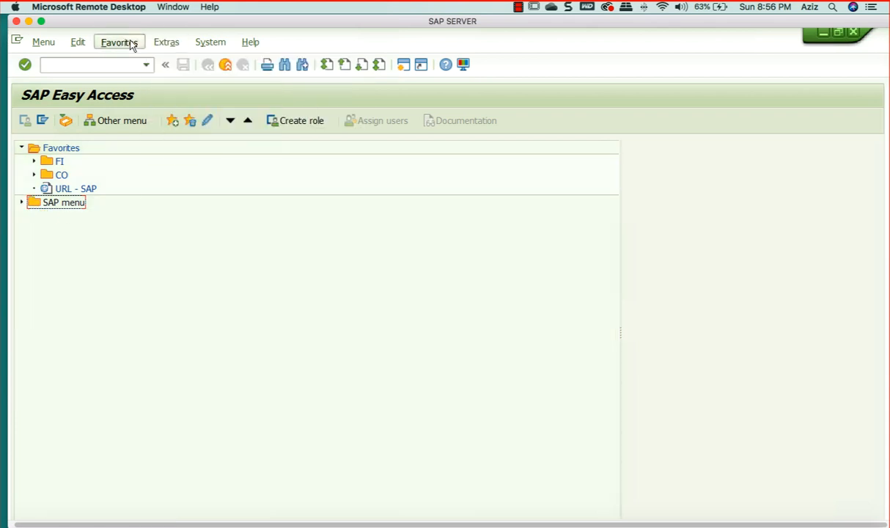
mouse_move(130, 42)
mouse_move(159, 45)
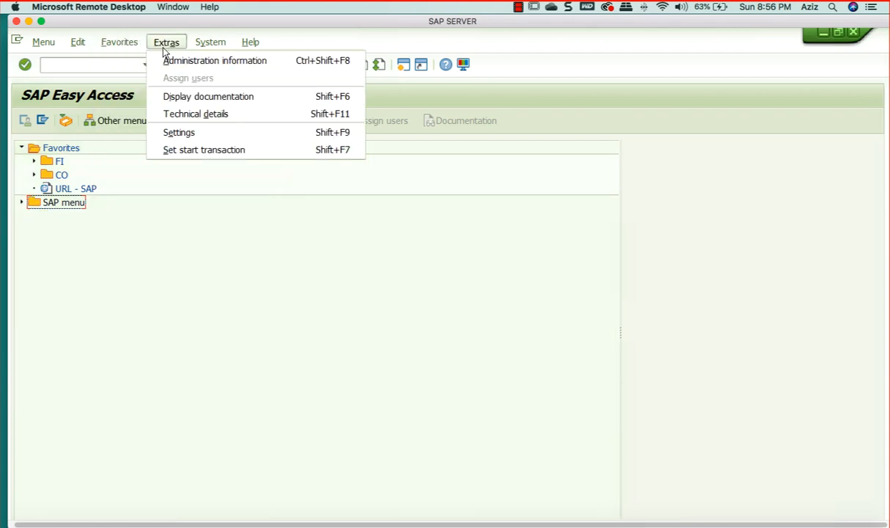
mouse_move(212, 46)
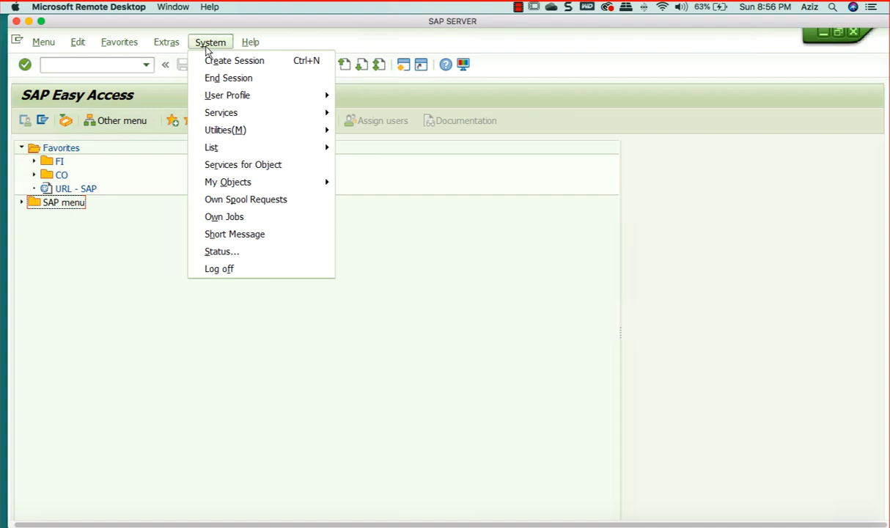
Step: Expand the SAP menu and its Accounting folder, with the Controlling folder inside it collapsed
left_click(101, 63)
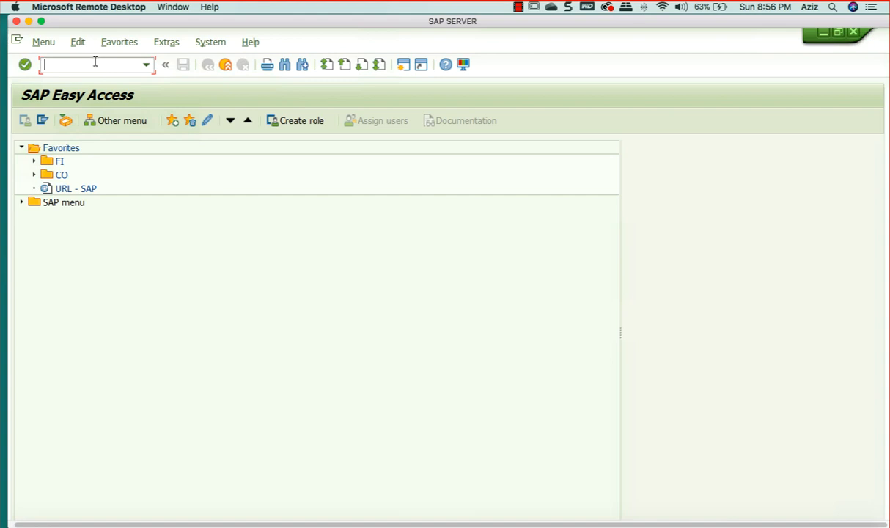
left_click(22, 202)
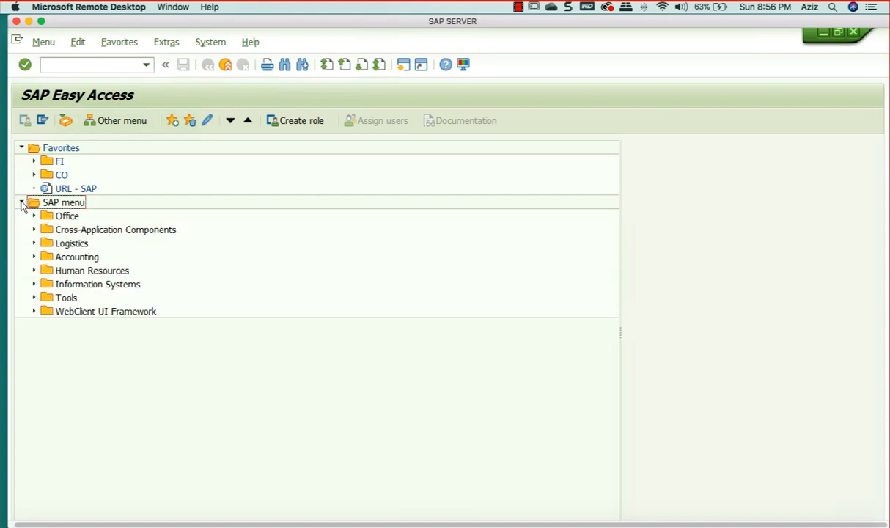
left_click(34, 257)
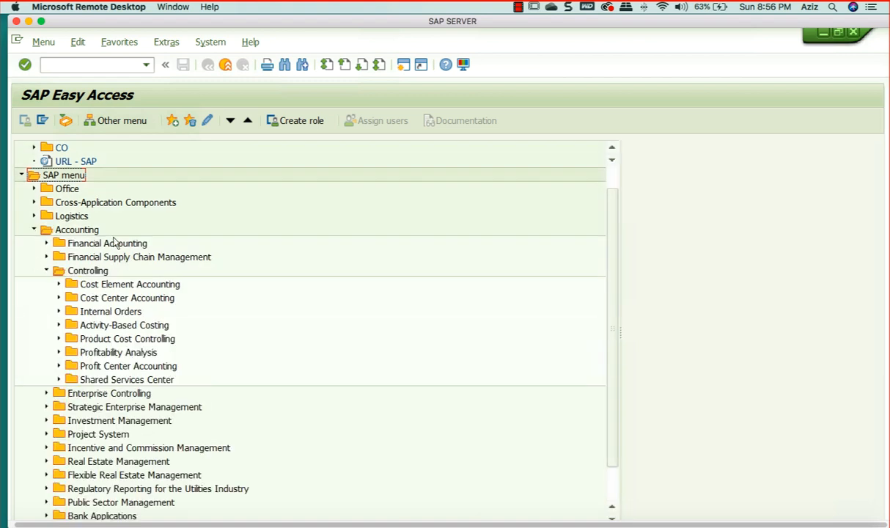
left_click(46, 271)
left_click(35, 258)
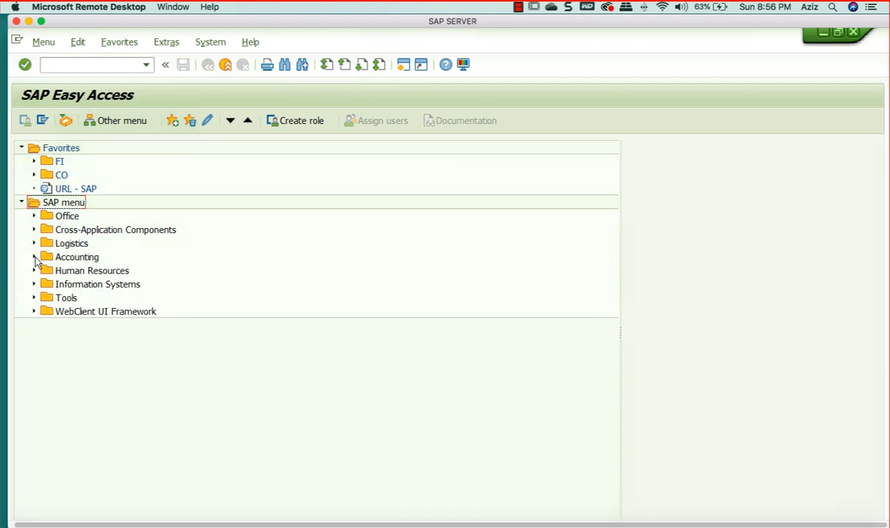
left_click(34, 257)
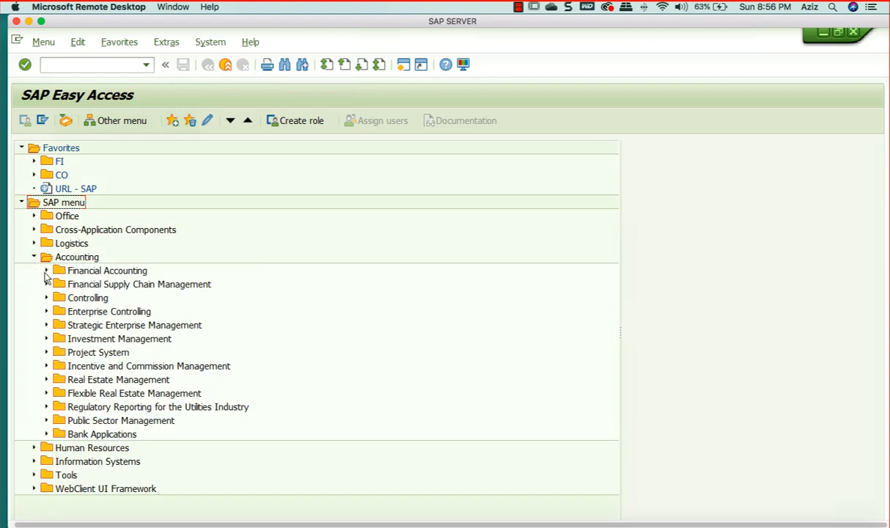
Step: Expand Financial Accounting, General Ledger and Document Entry to list the document entry transactions
left_click(46, 271)
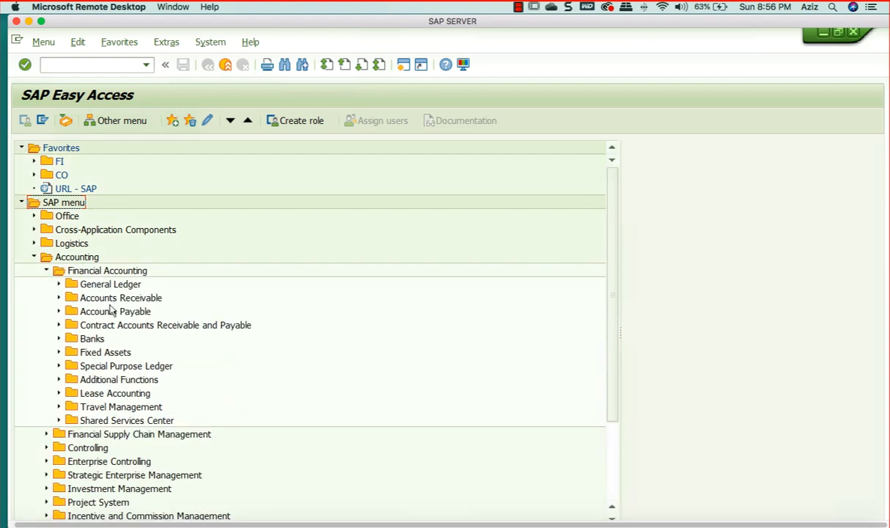
left_click(103, 283)
left_click(103, 300)
left_click(100, 311)
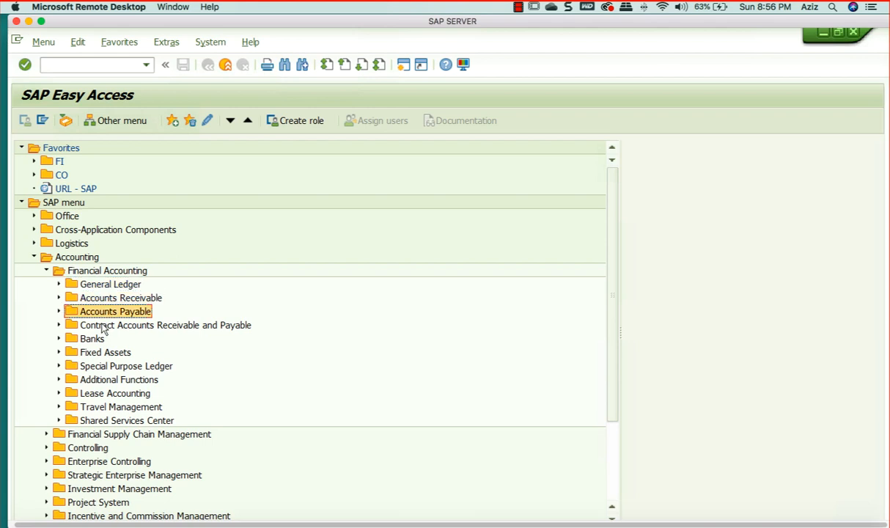
left_click(99, 323)
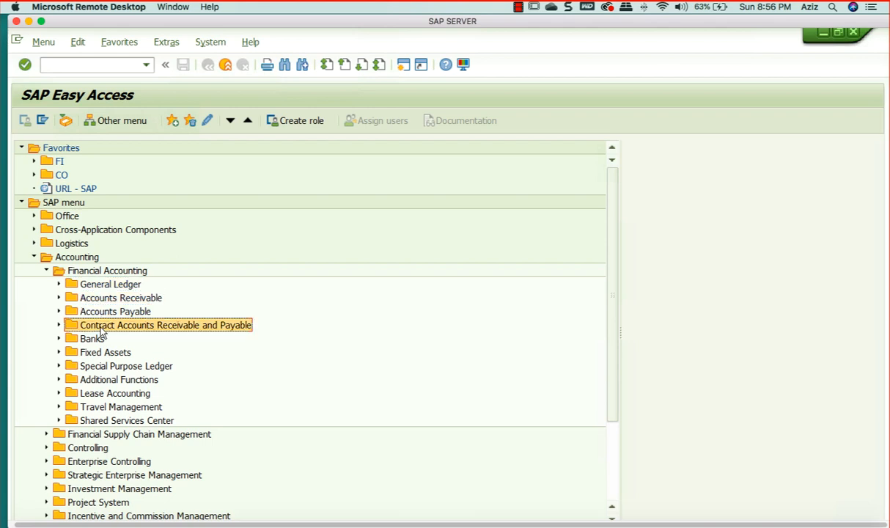
left_click(59, 284)
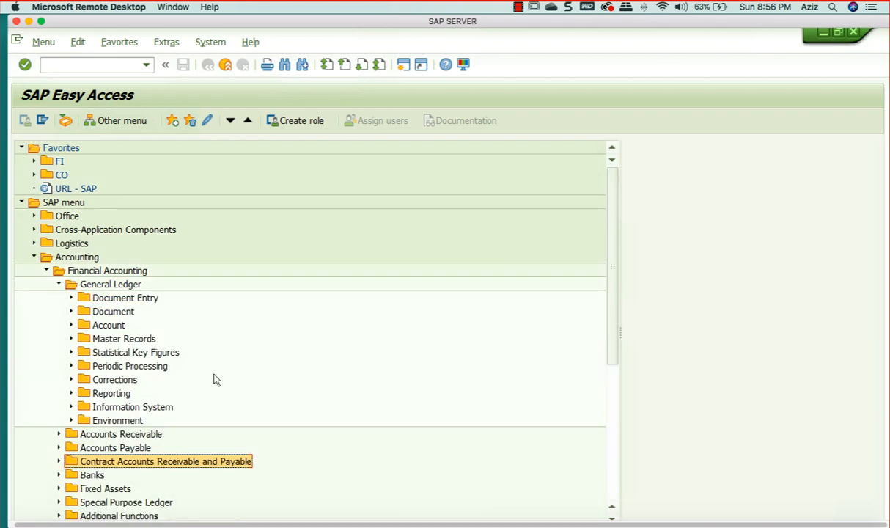
left_click(71, 298)
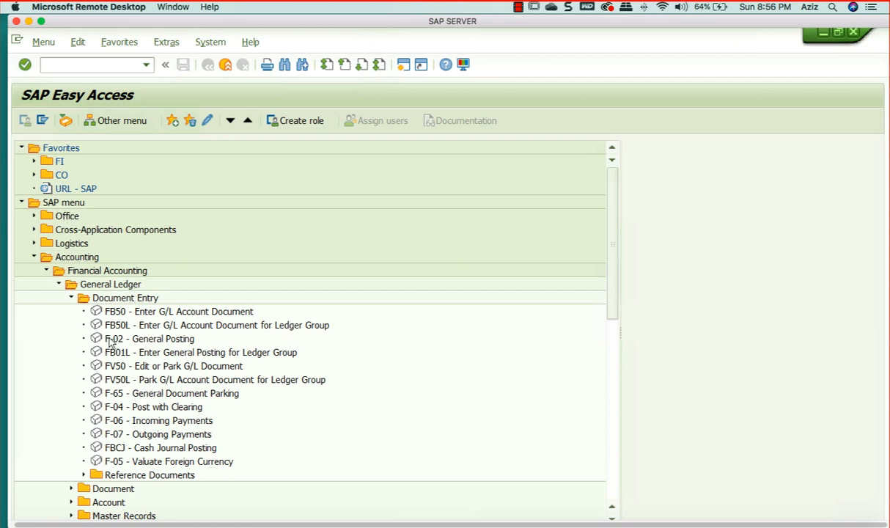
Step: Collapse and re-expand the Accounting, Financial Accounting and Document Entry folders, and select FB50 - Enter G/L Account Document
left_click(34, 257)
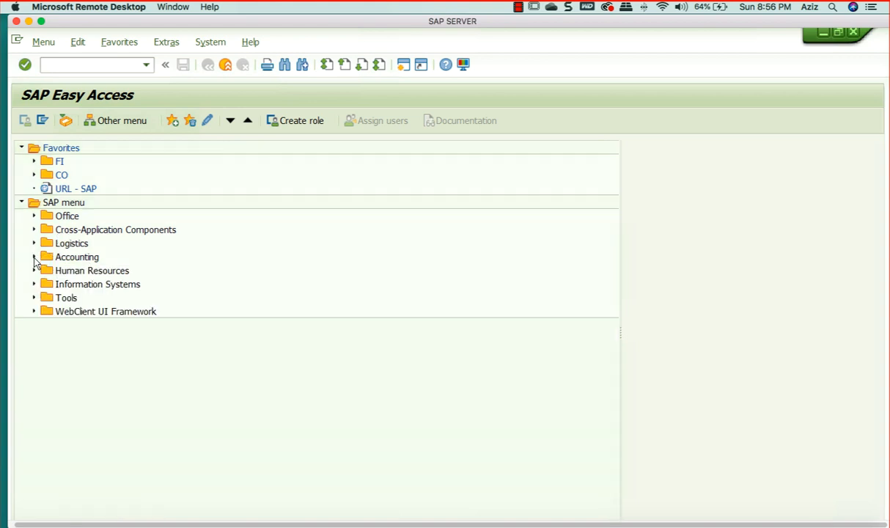
left_click(34, 258)
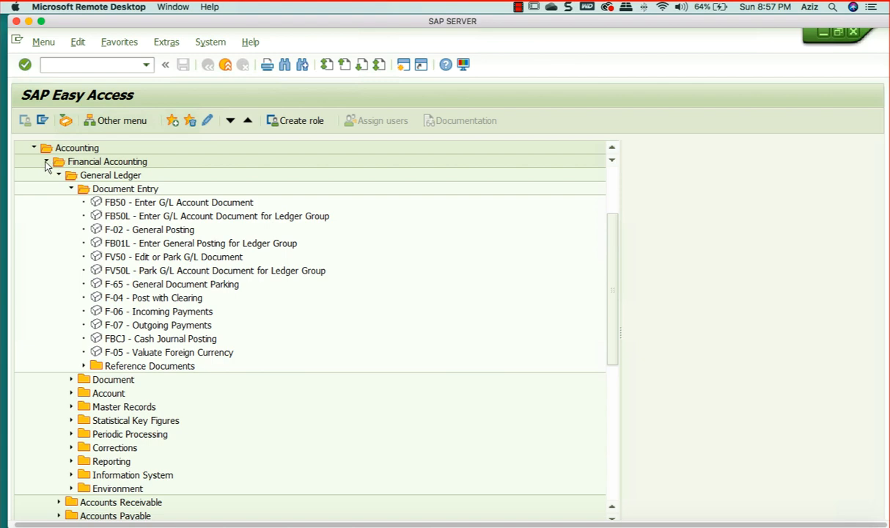
left_click(47, 162)
left_click(47, 272)
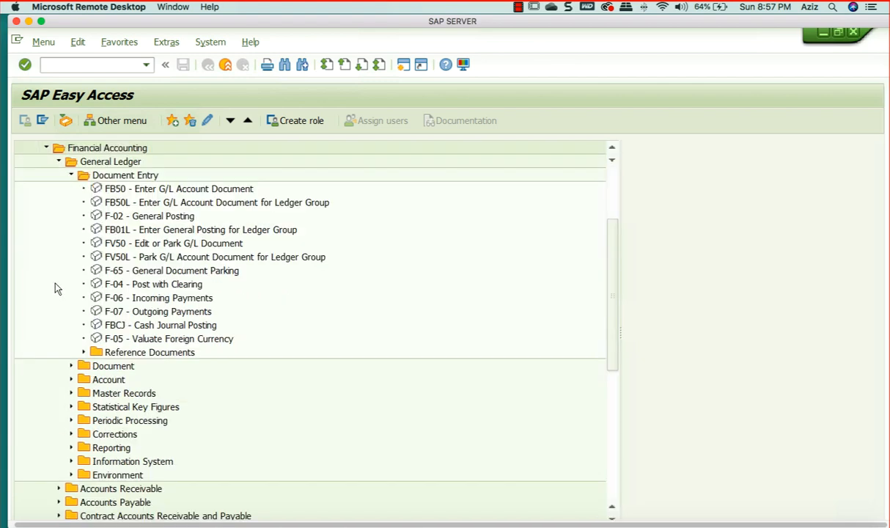
left_click(72, 176)
left_click(71, 176)
left_click(117, 315)
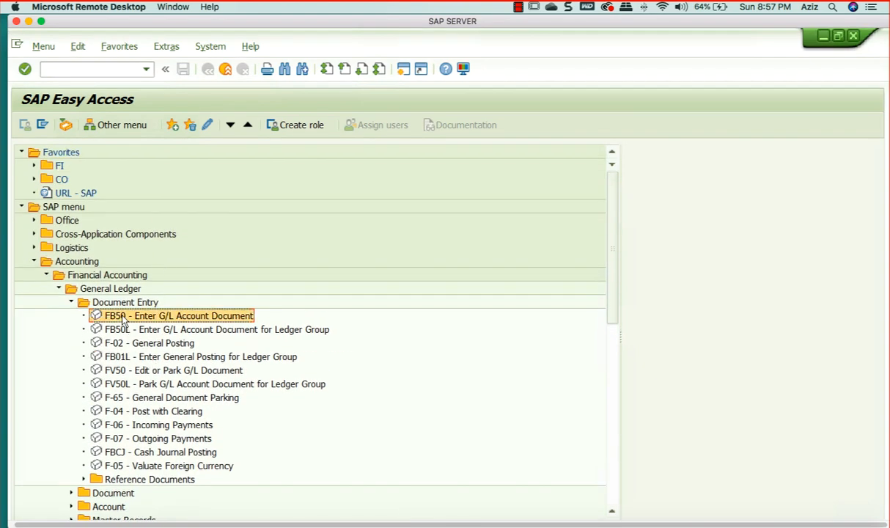
Step: View the command history and start transaction fb50 through the command field
left_click(146, 69)
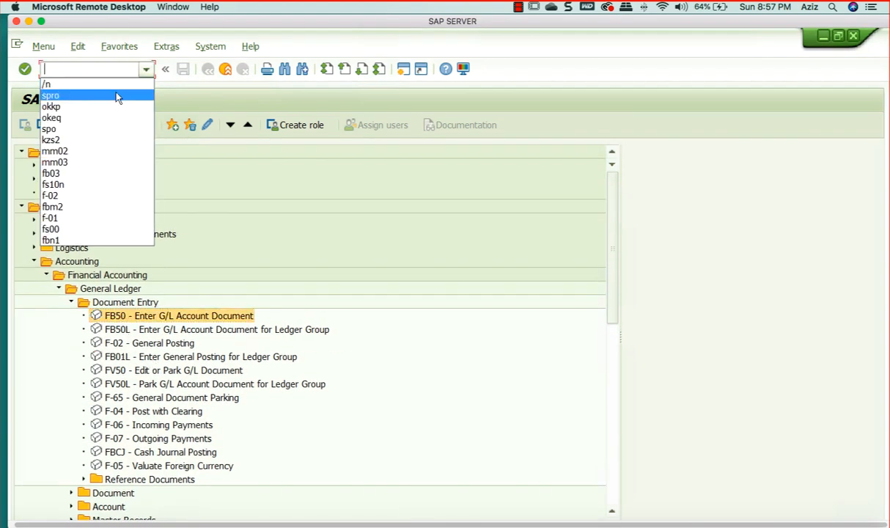
left_click(334, 209)
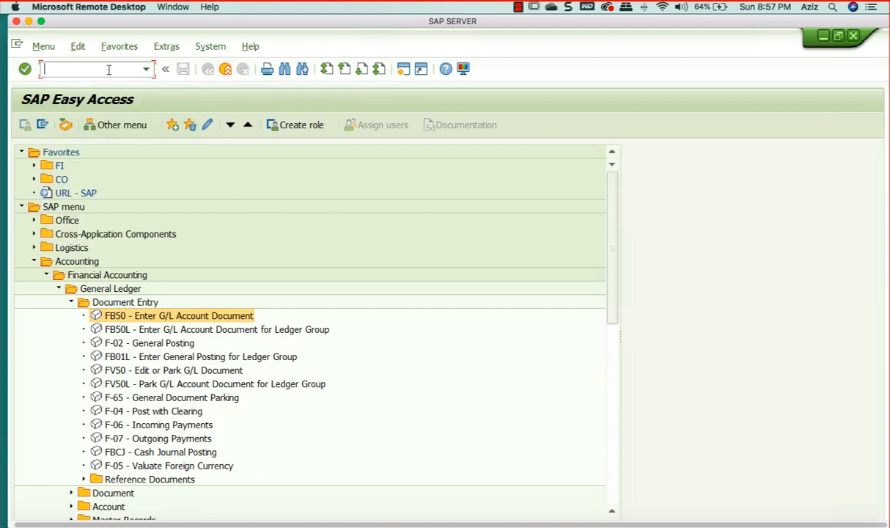
type("fb50")
key("Return")
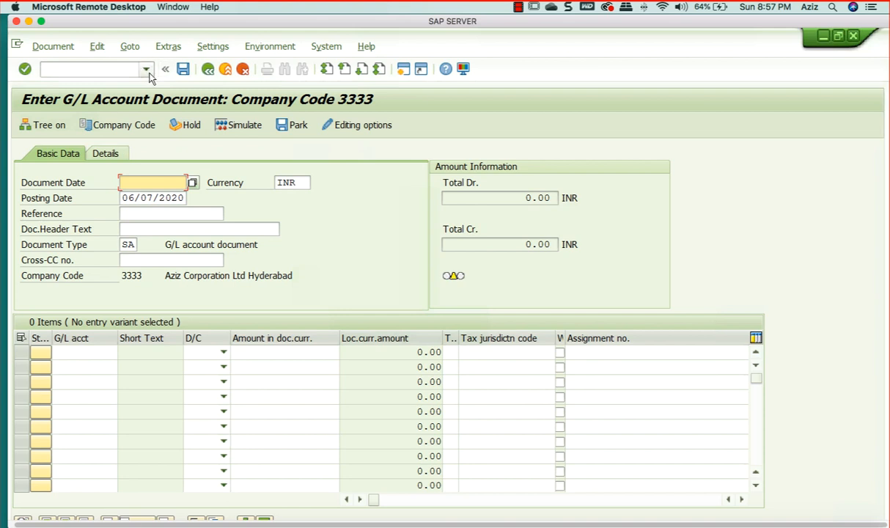
Step: Try to start transaction fb70 from the G/L document screen, and return to SAP Easy Access with the /n command
left_click(100, 70)
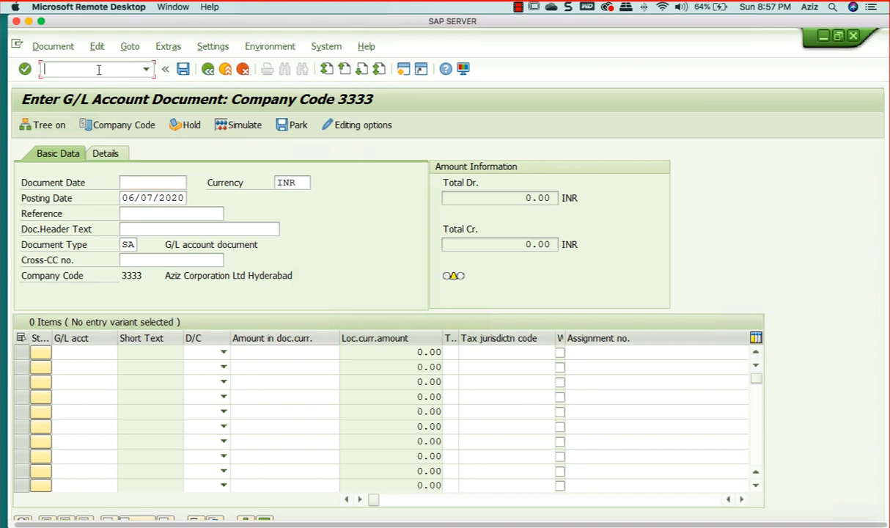
type("fb70")
key("Return")
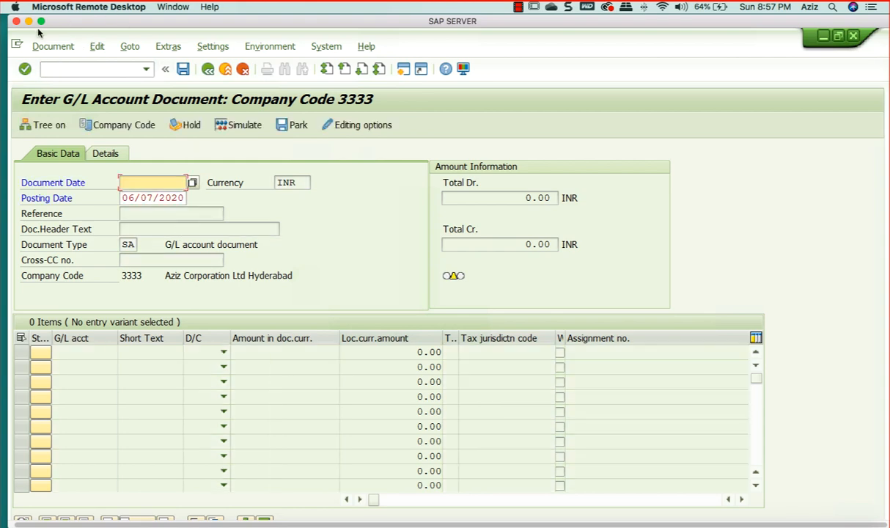
left_click(41, 21)
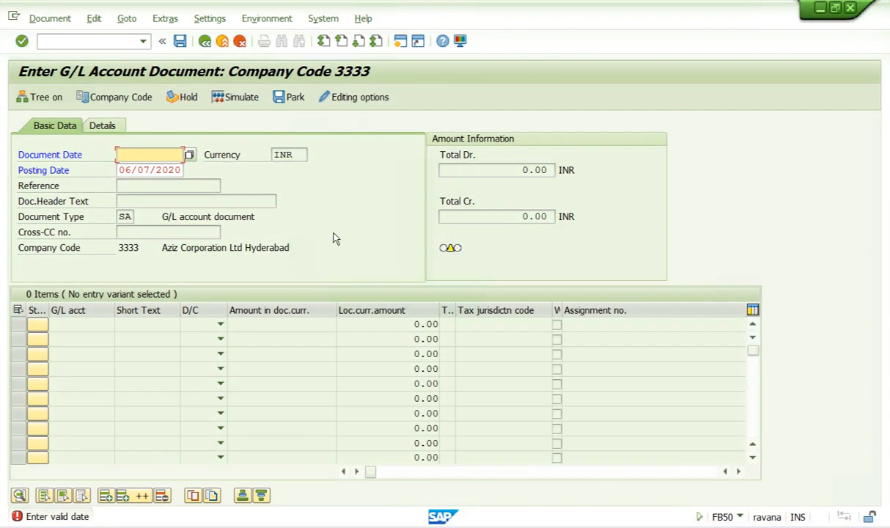
left_click(141, 40)
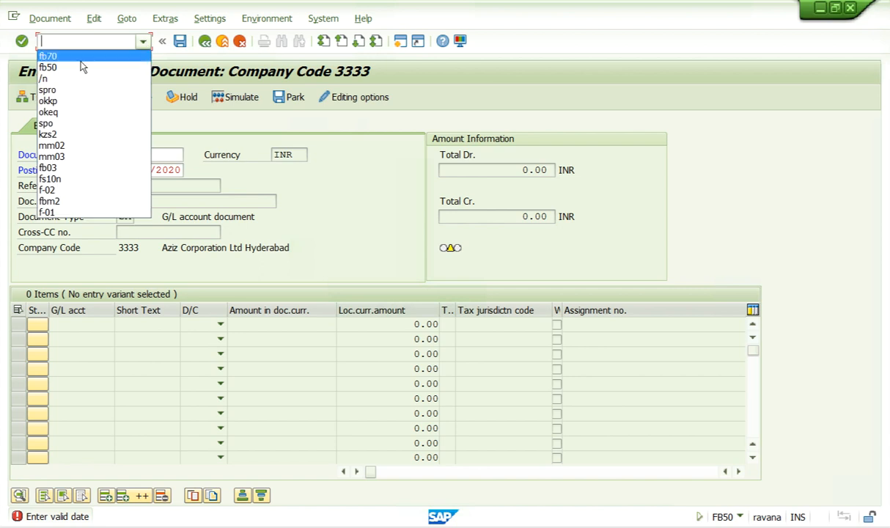
left_click(59, 78)
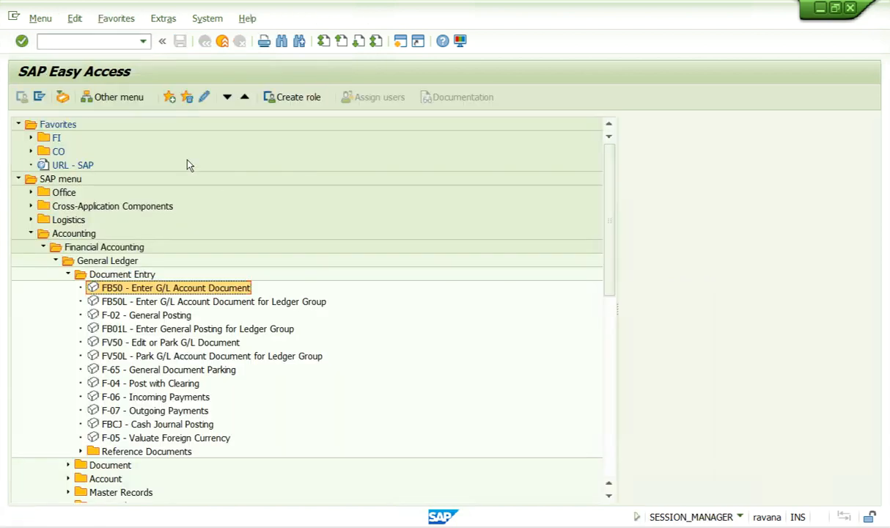
Step: Open the Customizing: Execute Project screen with transaction code spro
left_click(140, 41)
left_click(104, 41)
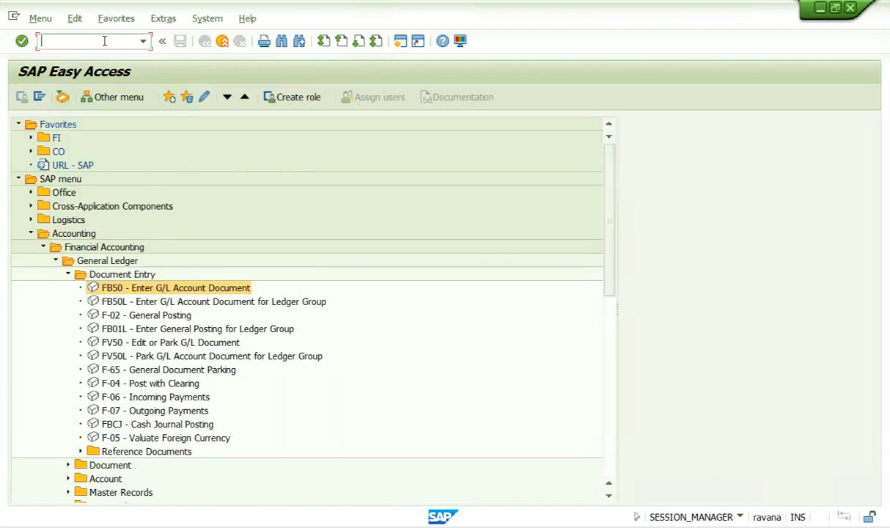
type("spro")
key("Return")
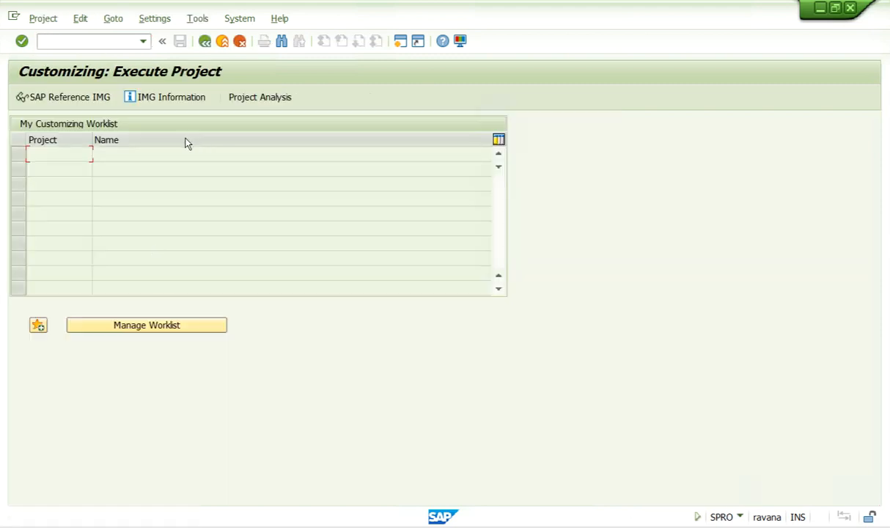
Step: Leave the Customizing screen for SAP Easy Access with the /n command from the command history
left_click(143, 41)
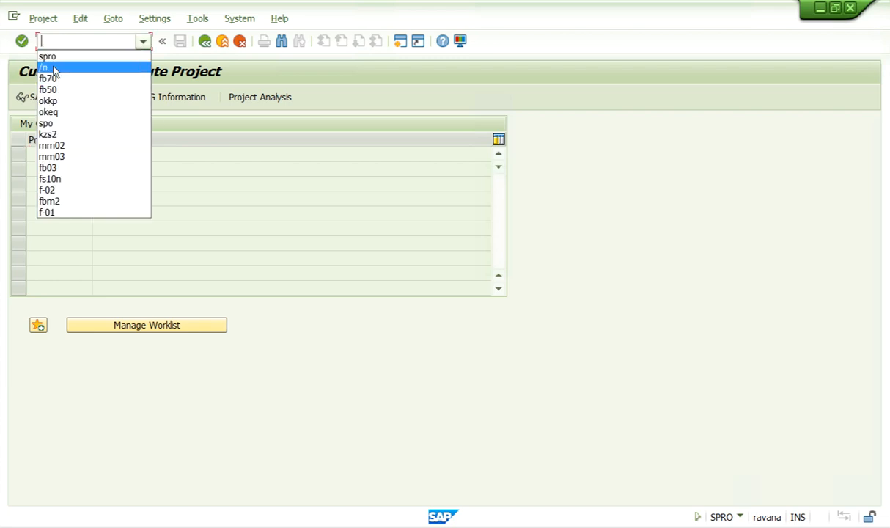
left_click(73, 64)
left_click(21, 42)
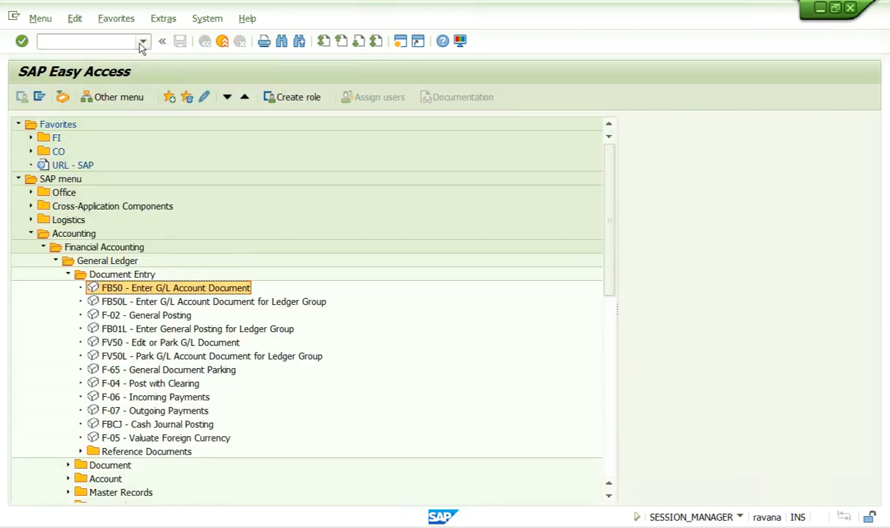
Step: Collapse and reopen the SAP menu and Accounting, and collapse Document Entry, General Ledger and Financial Accounting
left_click(19, 179)
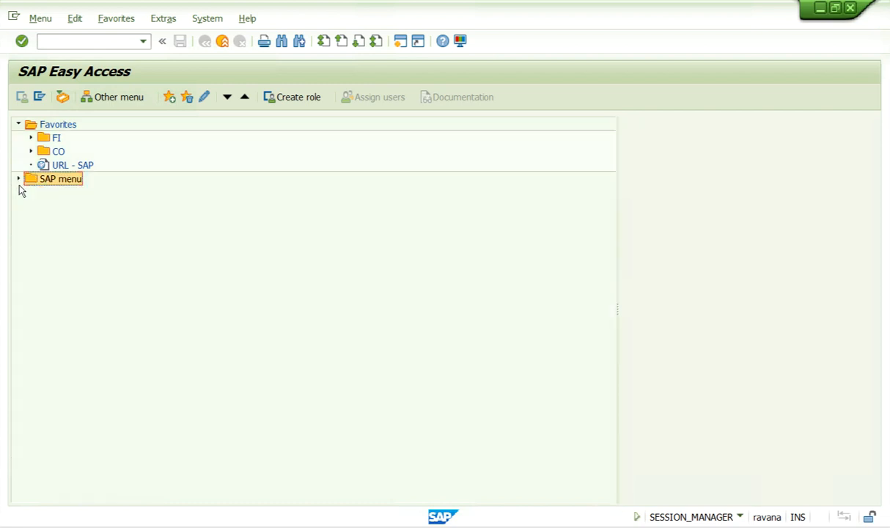
left_click(19, 180)
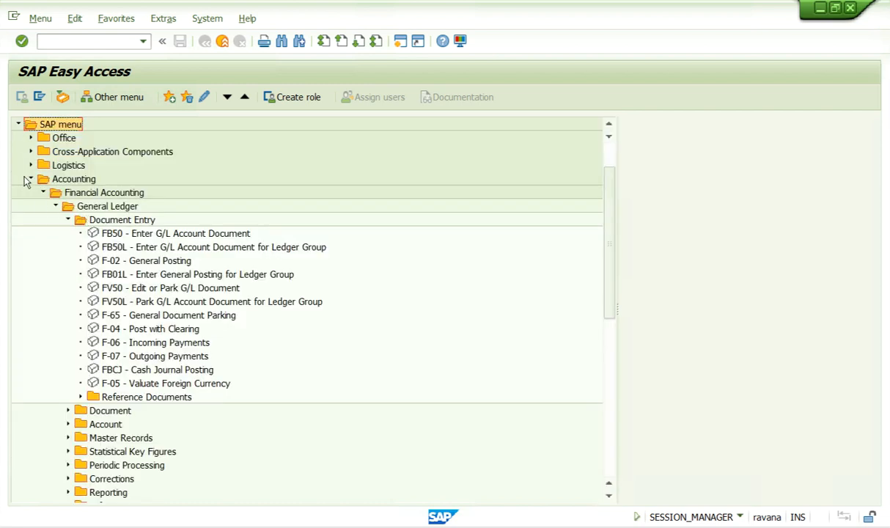
left_click(31, 180)
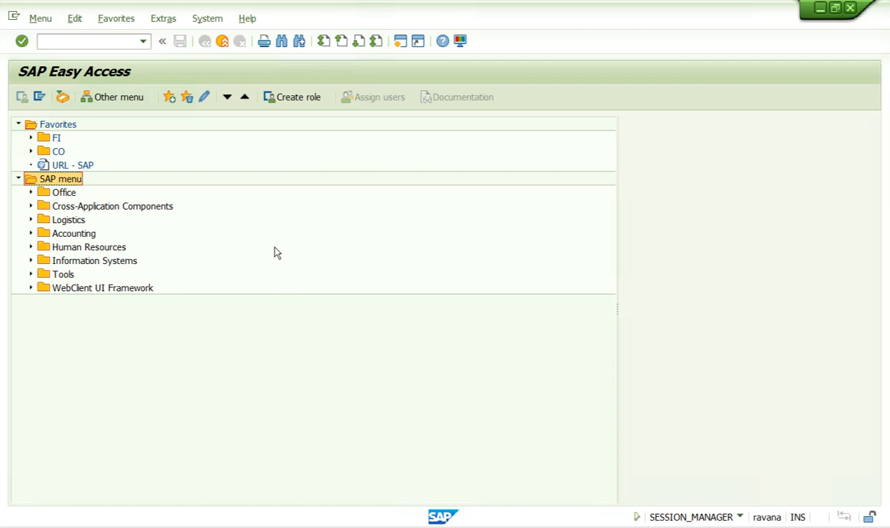
left_click(31, 233)
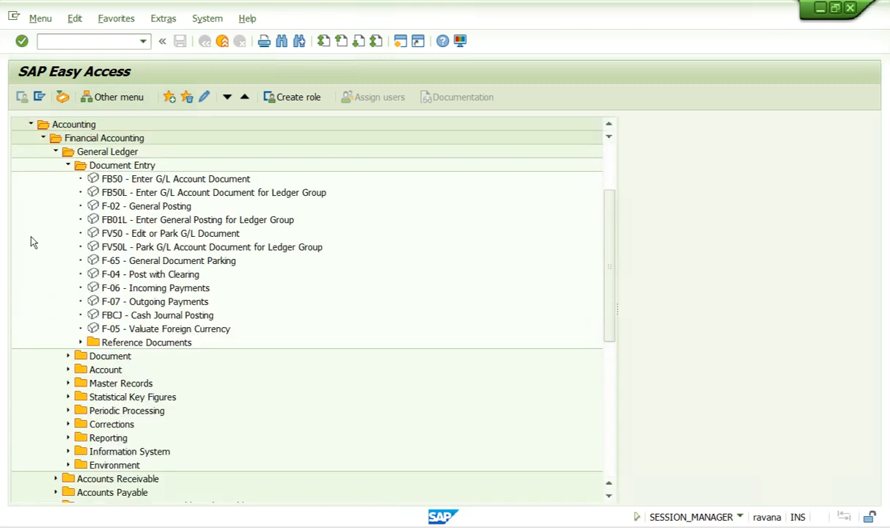
left_click(68, 165)
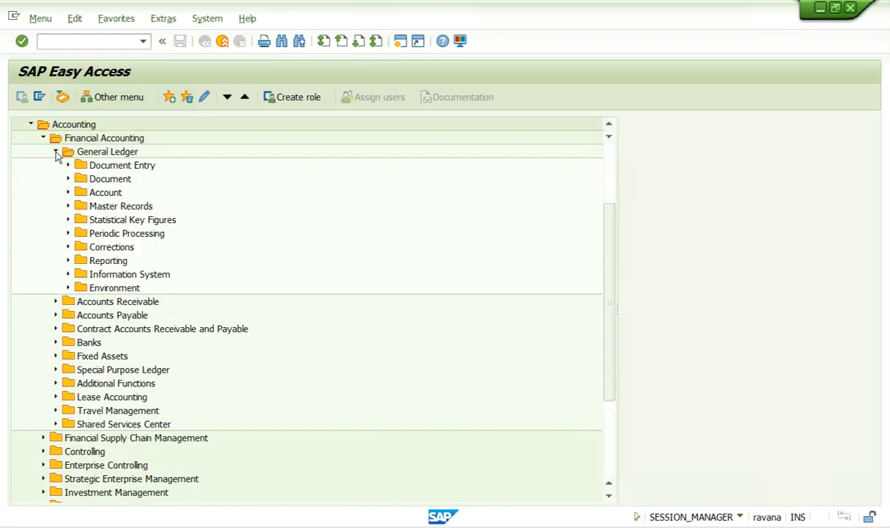
left_click(55, 152)
left_click(43, 138)
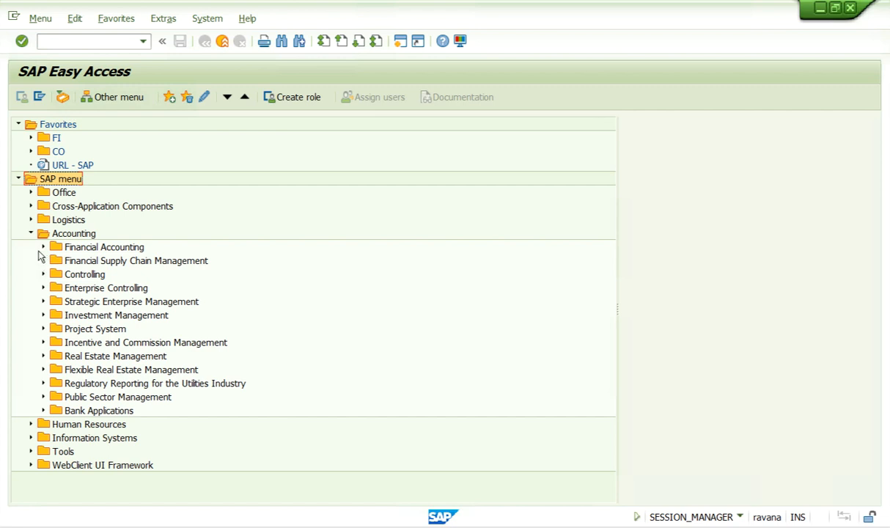
Step: Display the command field's history of previously entered transaction codes
left_click(129, 44)
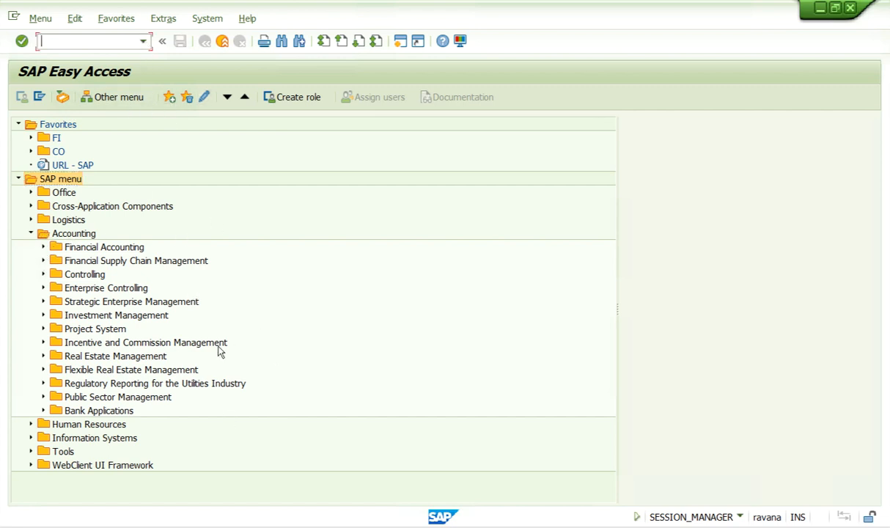
left_click(143, 42)
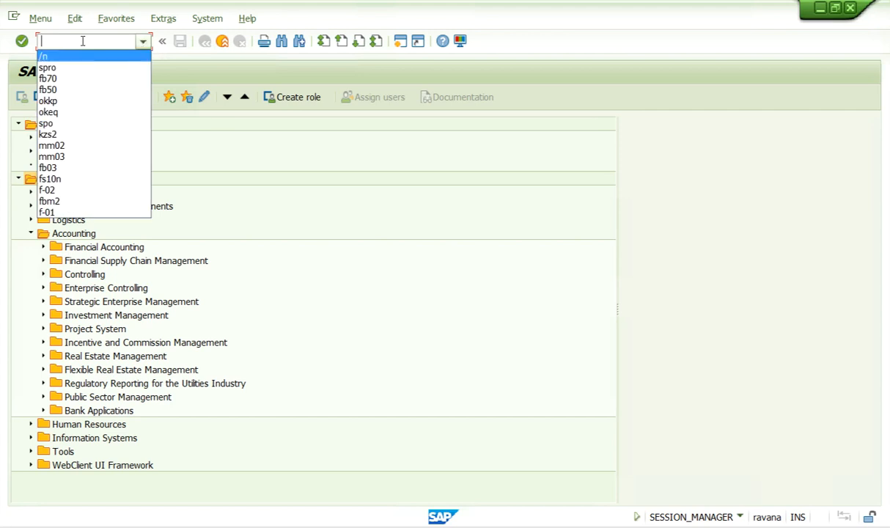
left_click(78, 40)
left_click(143, 42)
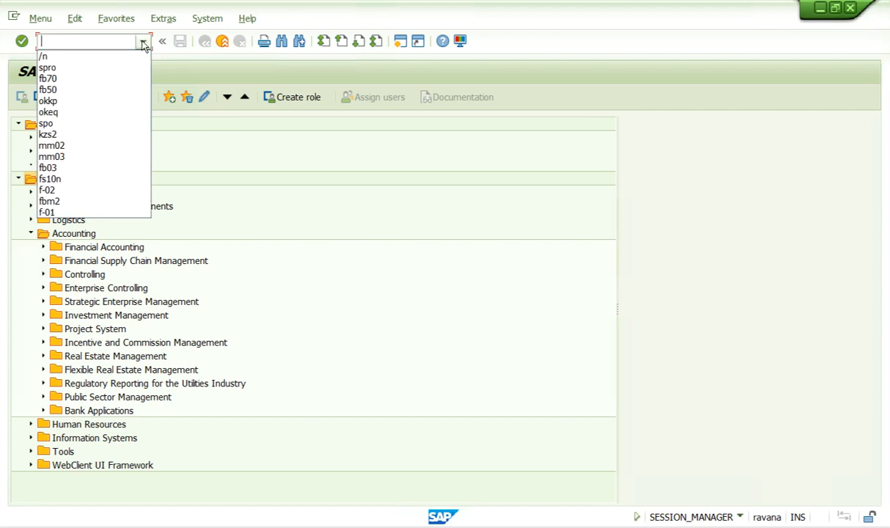
Step: Open the Customizing screen by recalling spro from the command history, and return to SAP Easy Access with the recalled /n command
left_click(70, 67)
left_click(21, 41)
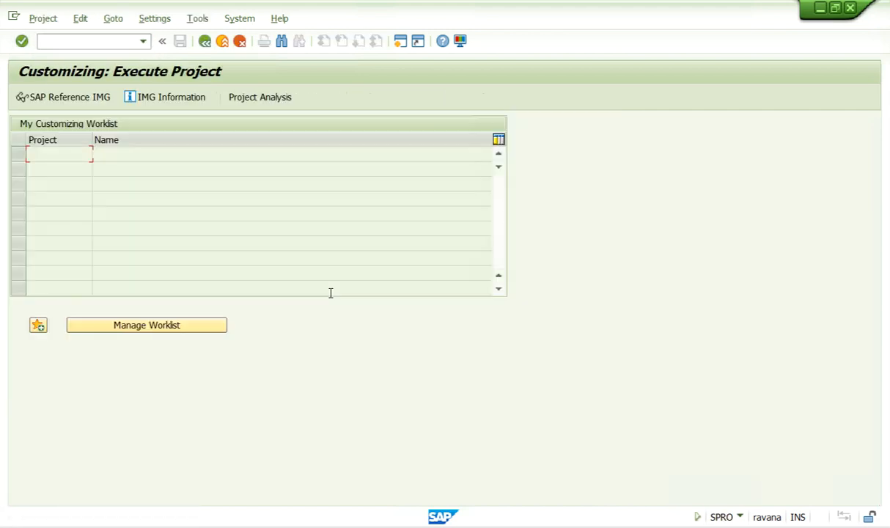
left_click(143, 41)
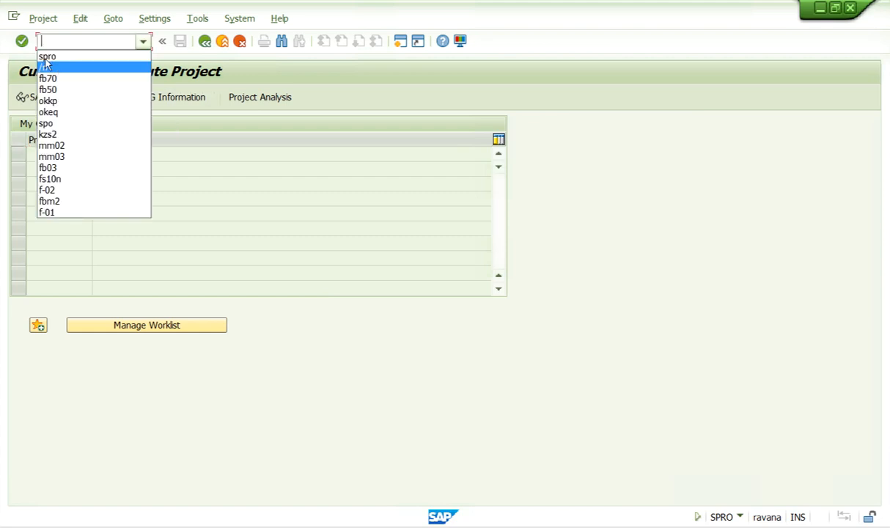
left_click(68, 65)
left_click(22, 41)
Step: Run spro again from the command history and display the SAP Reference IMG
left_click(144, 41)
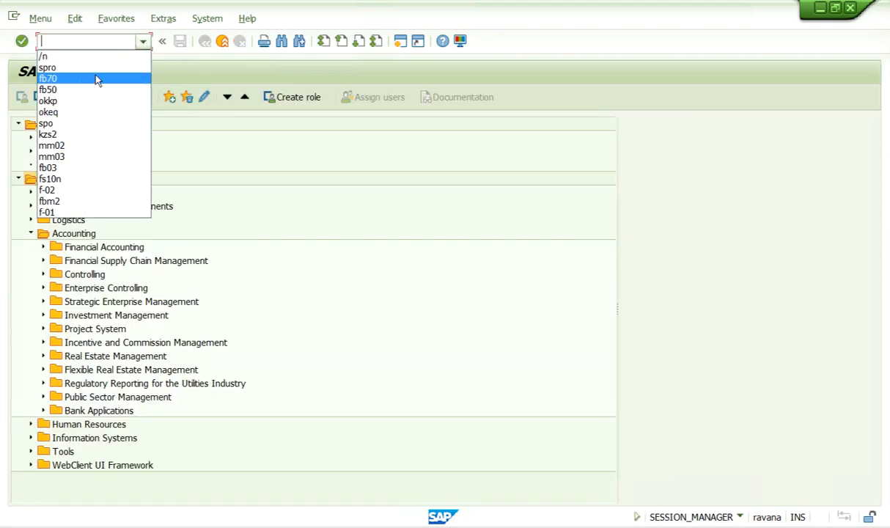
left_click(73, 66)
left_click(21, 41)
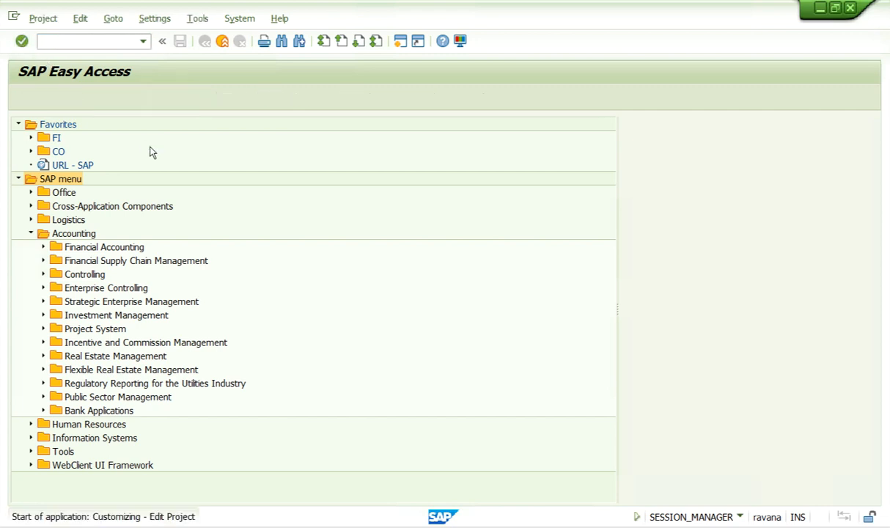
left_click(55, 98)
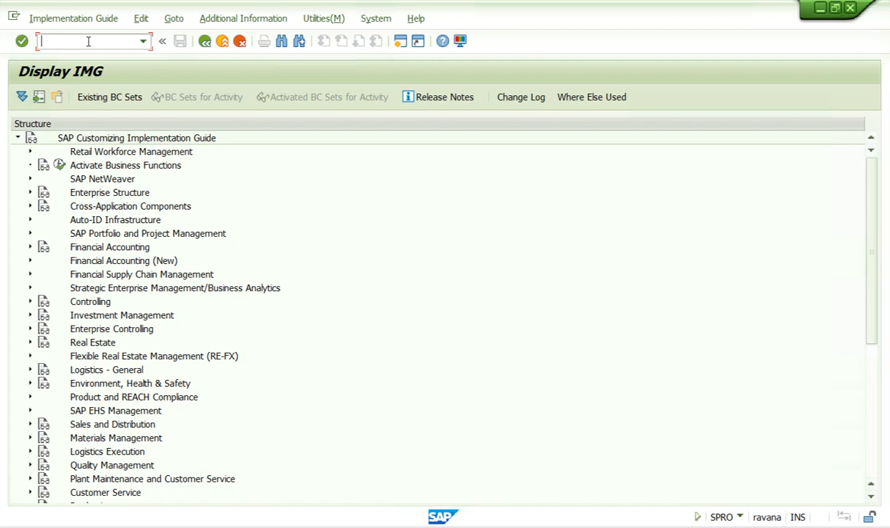
Step: Try the /n command from the Display IMG screen
type("/n")
left_click(22, 41)
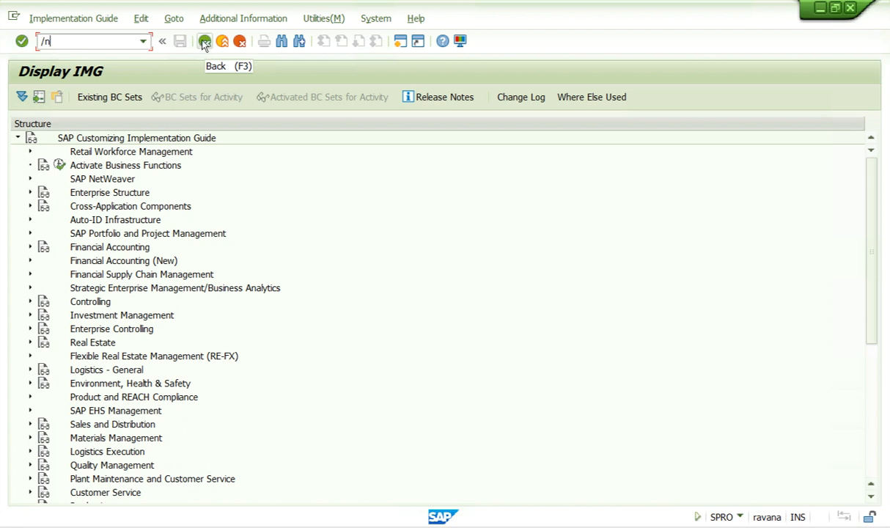
Step: Expand Enterprise Structure, Definition and Financial Accounting in the IMG, and go back to the Customizing: Execute Project screen
left_click(30, 193)
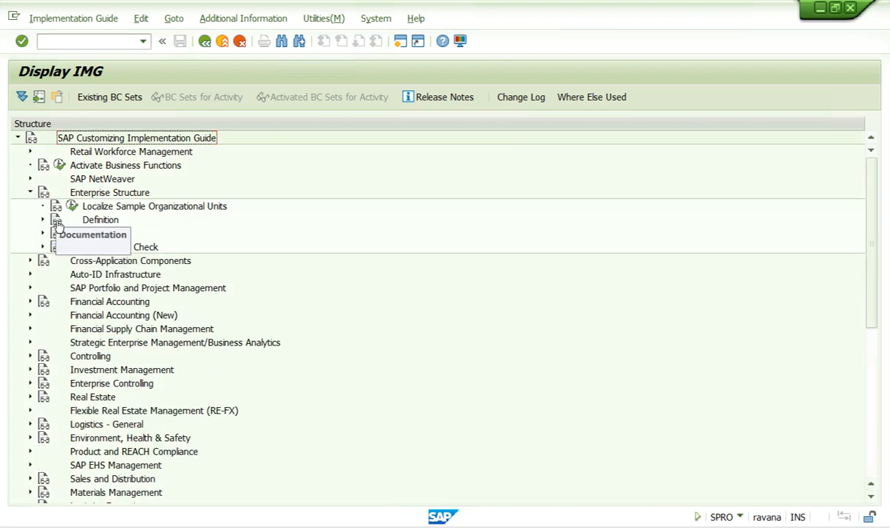
left_click(43, 220)
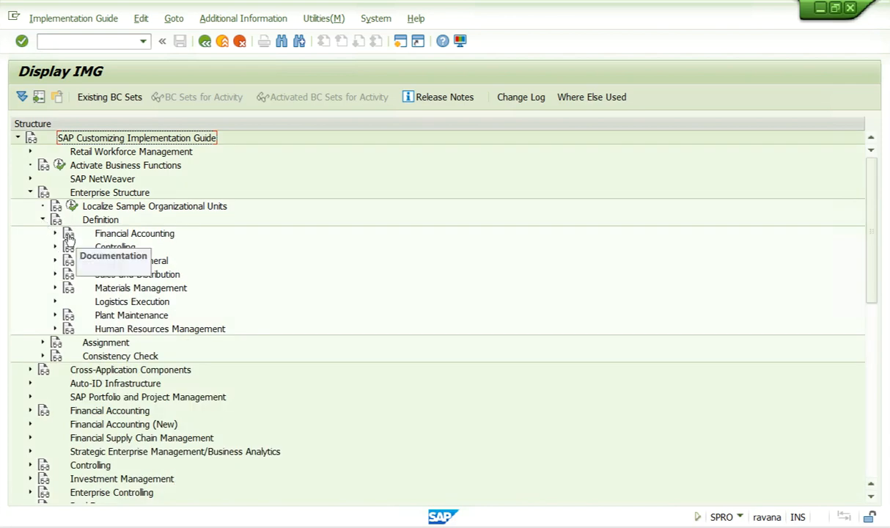
left_click(55, 233)
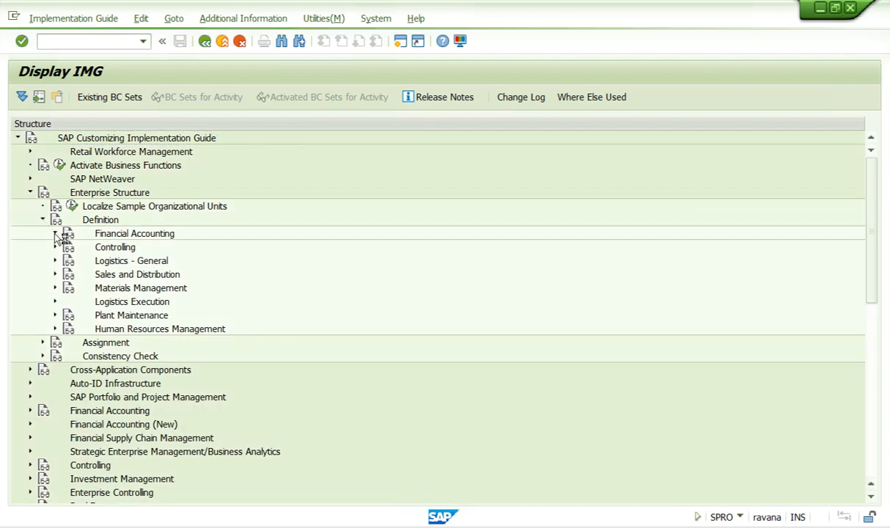
scroll(59, 240, "down", 2)
scroll(231, 80, "up", 1)
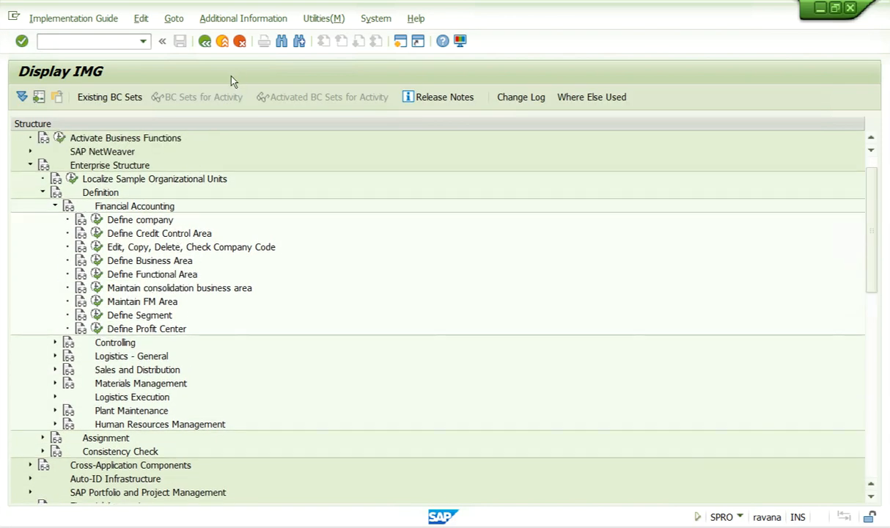
left_click(205, 44)
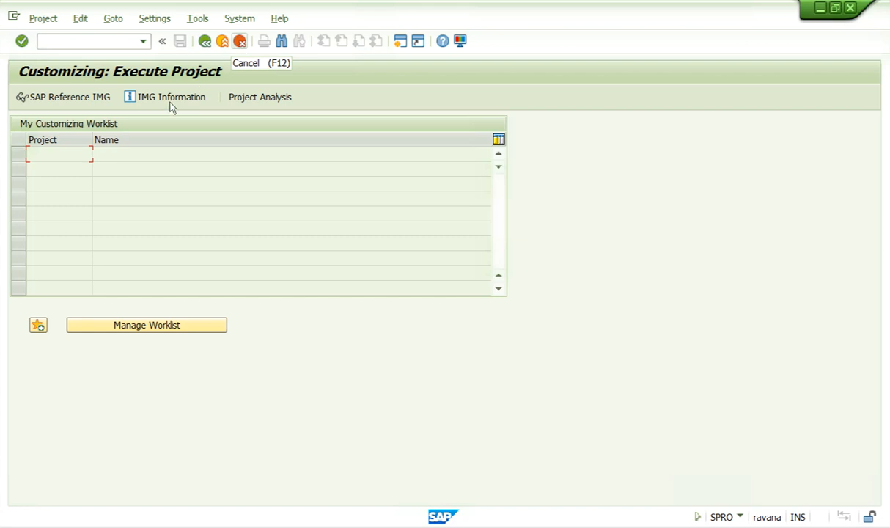
Step: Reopen the SAP Reference IMG and return to SAP Easy Access with /n from the command history
left_click(47, 99)
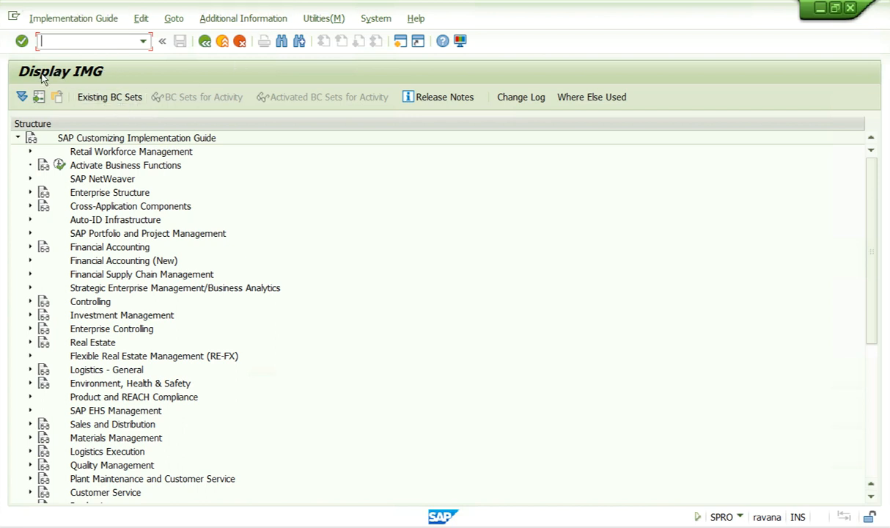
left_click(142, 41)
left_click(46, 67)
key("Return")
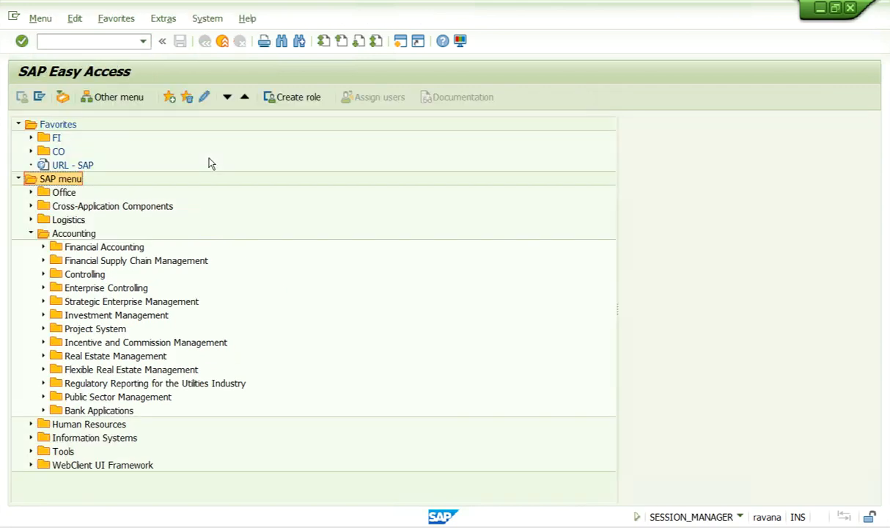
Step: Expand Financial Accounting, General Ledger and Document Entry in the SAP menu, and open FB50 - Enter G/L Account Document
left_click(42, 247)
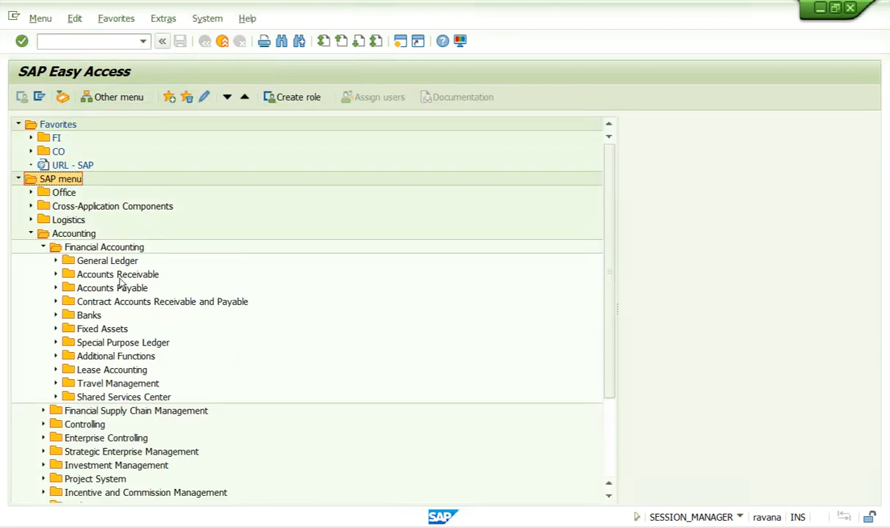
left_click(55, 260)
left_click(67, 275)
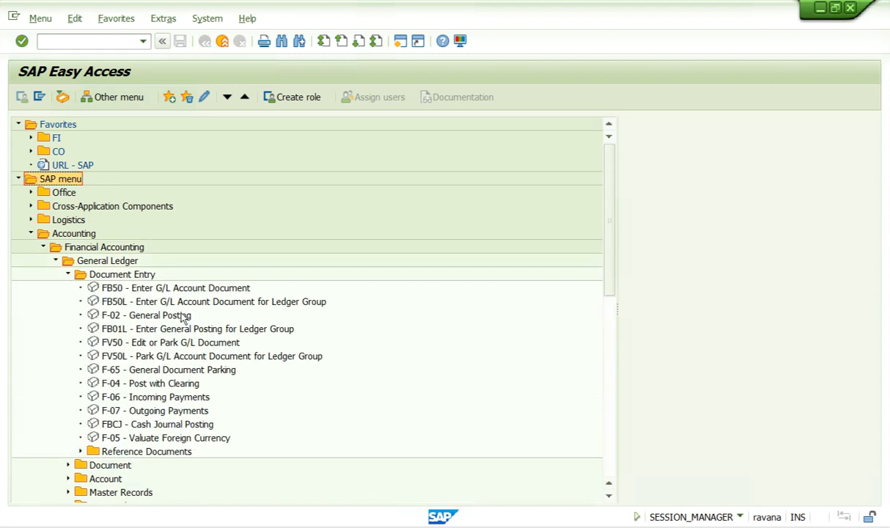
double_click(143, 285)
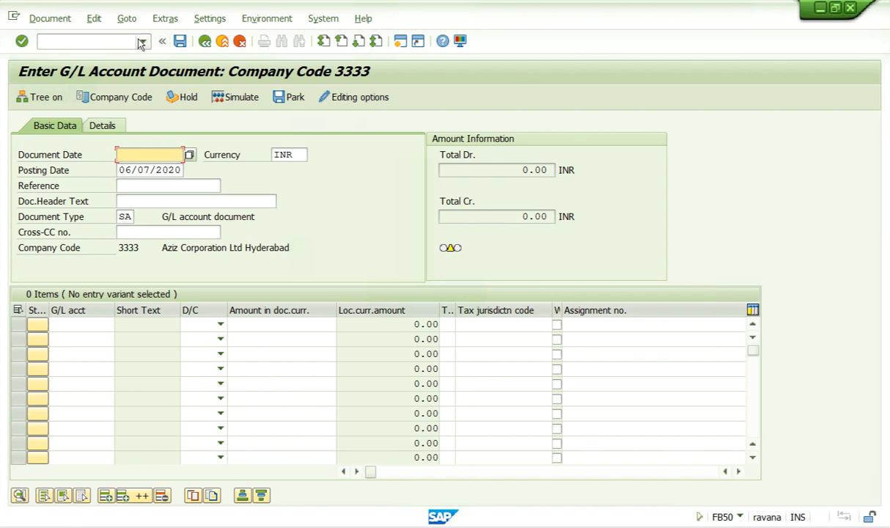
Step: Try to go back from the G/L account document, and leave it for SAP Easy Access with the recalled /n command
left_click(205, 42)
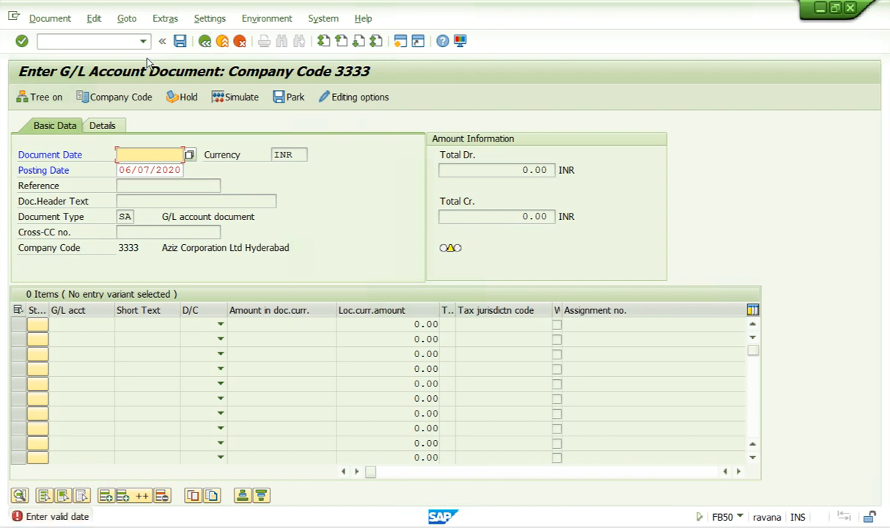
left_click(143, 41)
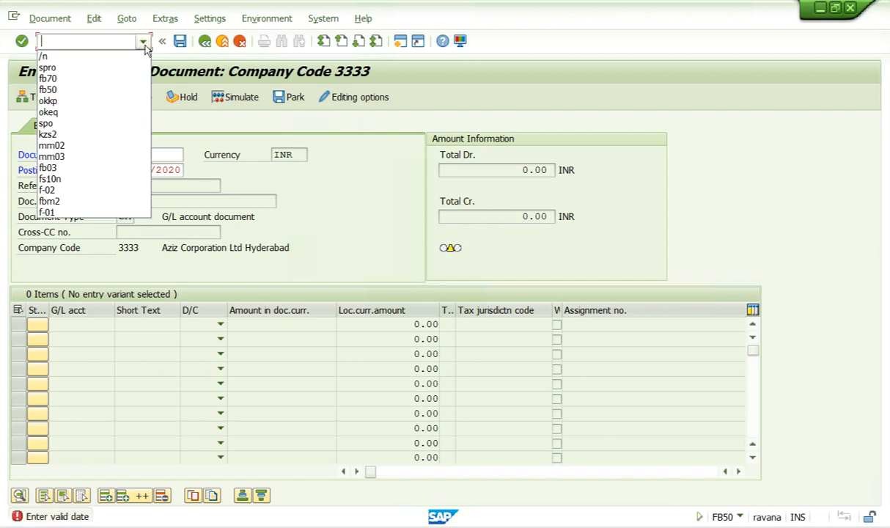
left_click(77, 58)
left_click(22, 43)
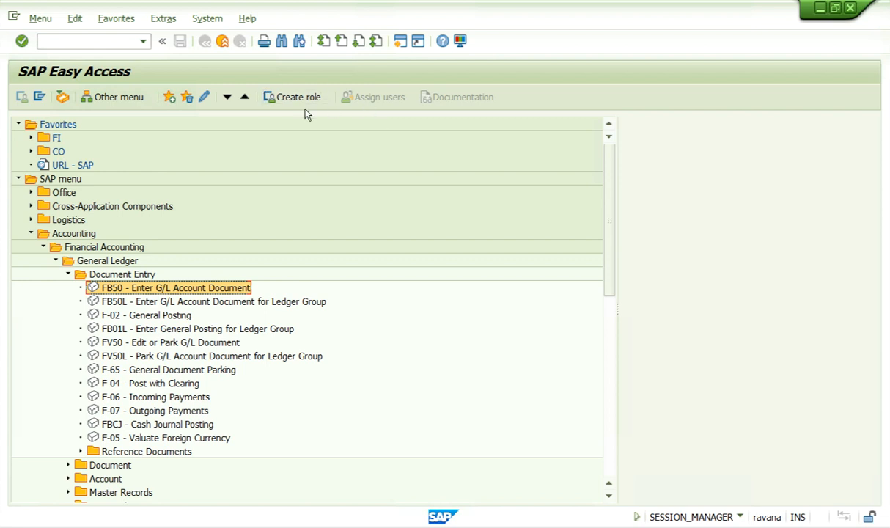
Step: Open FB50L - Enter G/L Account Document for Ledger Group, and exit to SAP Easy Access with /n from the command history
left_click(119, 301)
double_click(120, 304)
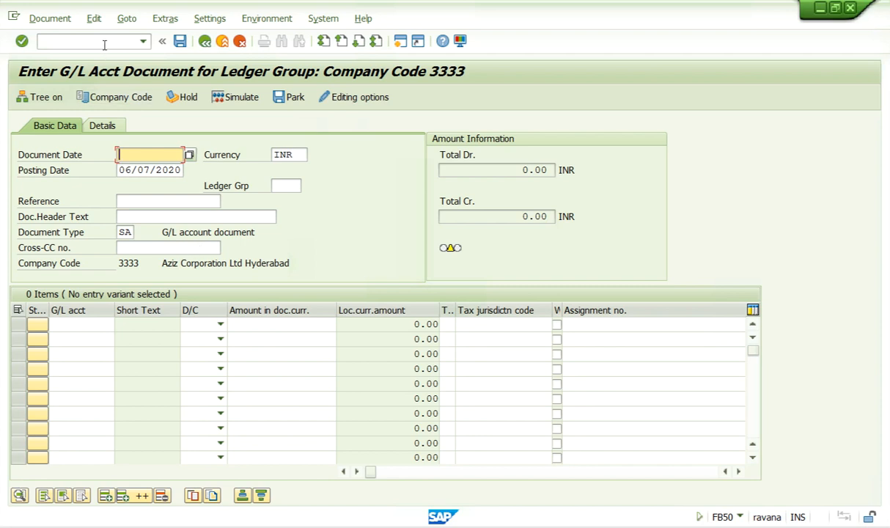
left_click(143, 42)
left_click(47, 57)
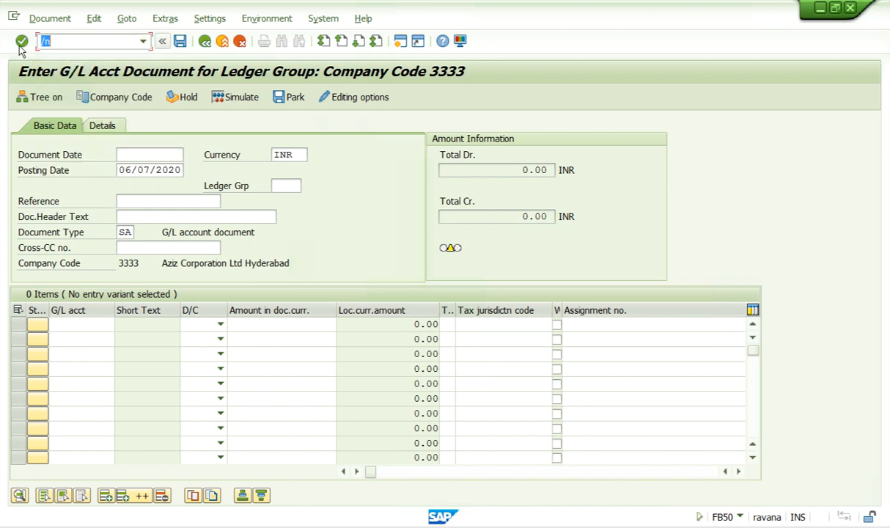
left_click(22, 43)
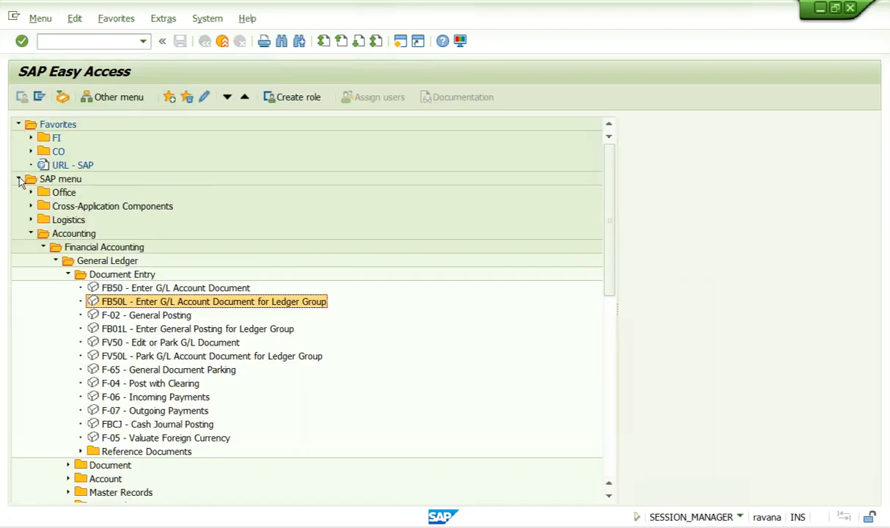
Step: Collapse the SAP menu and Favorites folders, and expand the SAP menu again
left_click(19, 179)
left_click(18, 124)
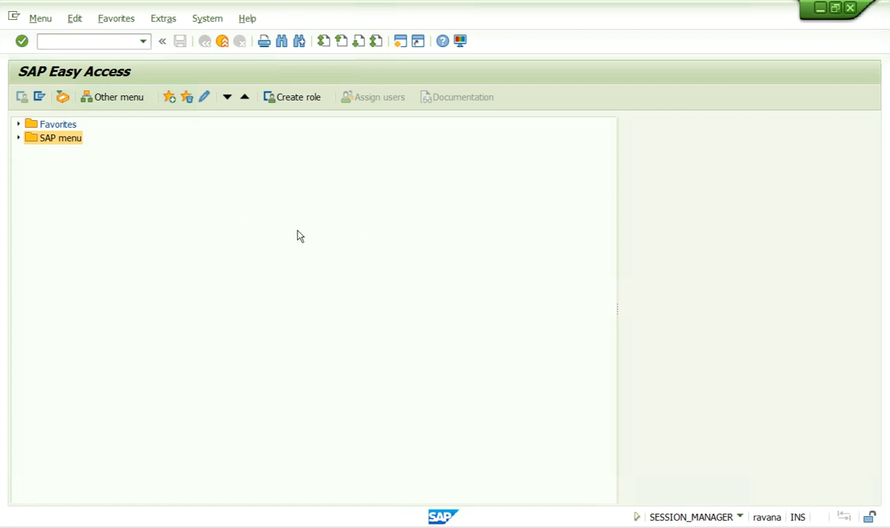
left_click(18, 138)
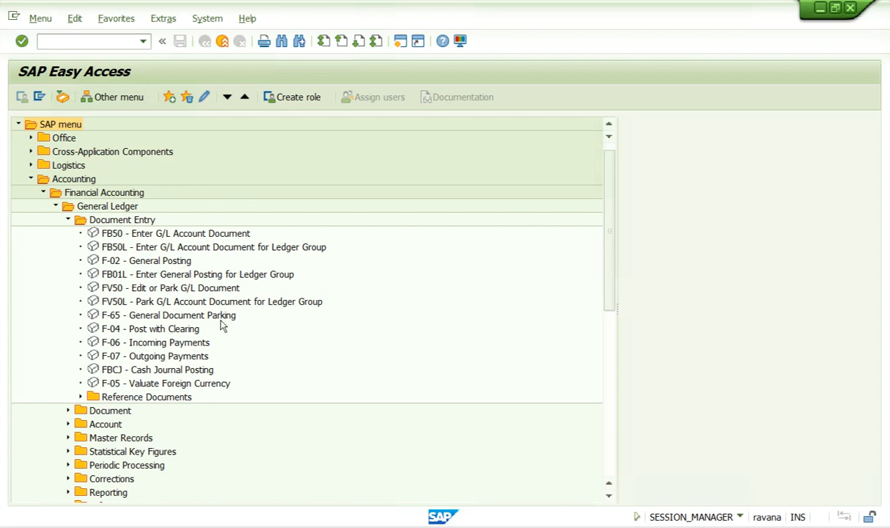
Step: Expand Accounts Receivable and its Document Entry folder in the SAP menu, and open FB70 - Invoice
scroll(276, 385, "down", 9)
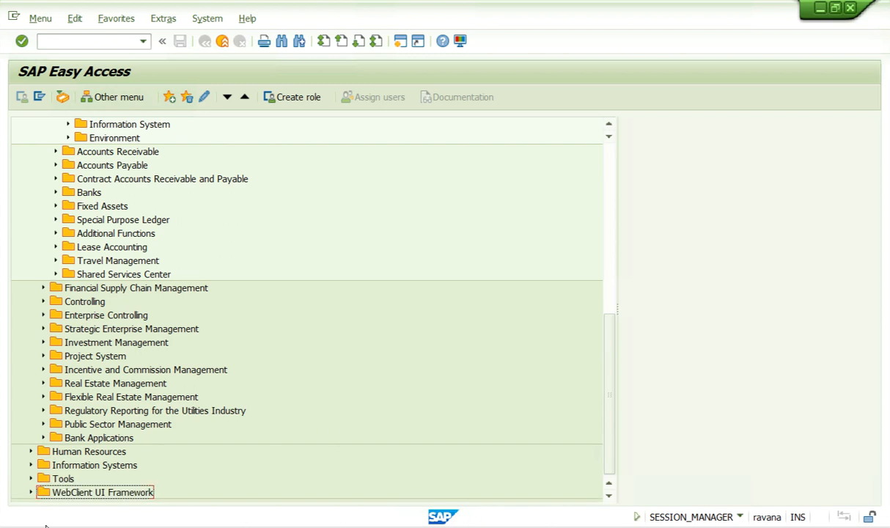
left_click(56, 152)
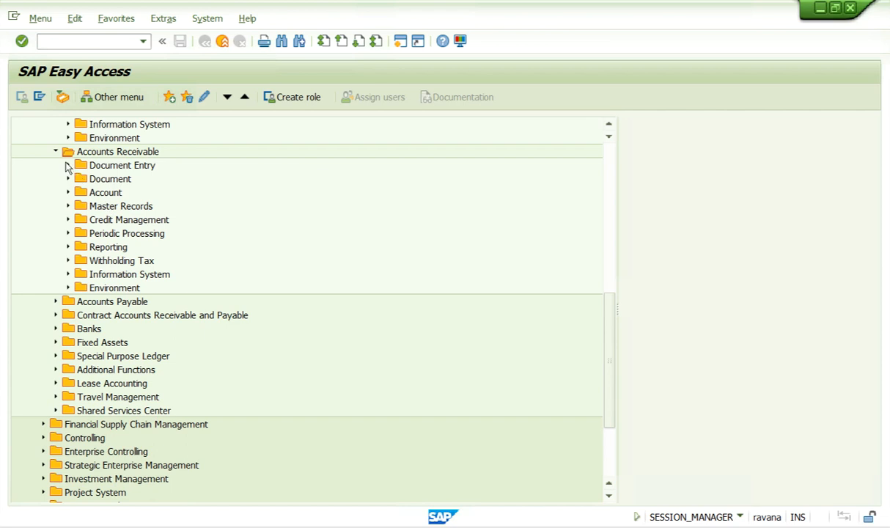
left_click(67, 166)
double_click(110, 178)
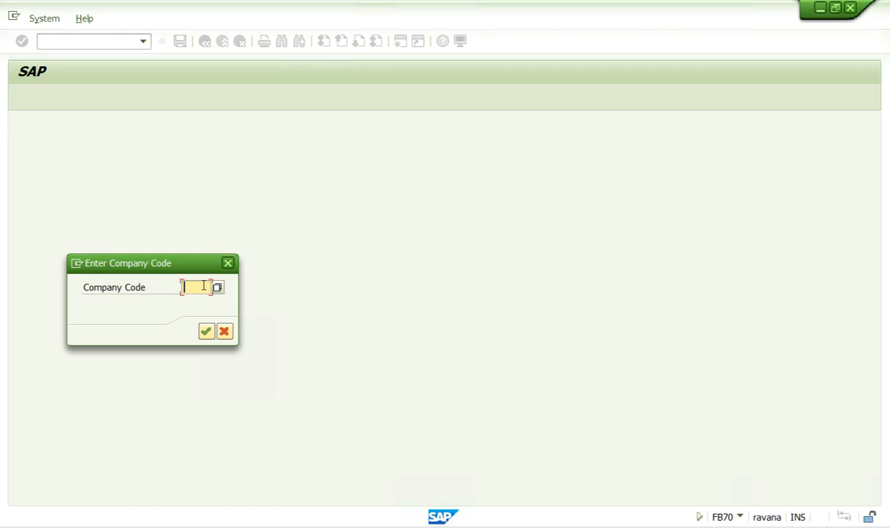
Step: Try company code 9890 for the invoice and close the company code dialog
type("9890")
key("Return")
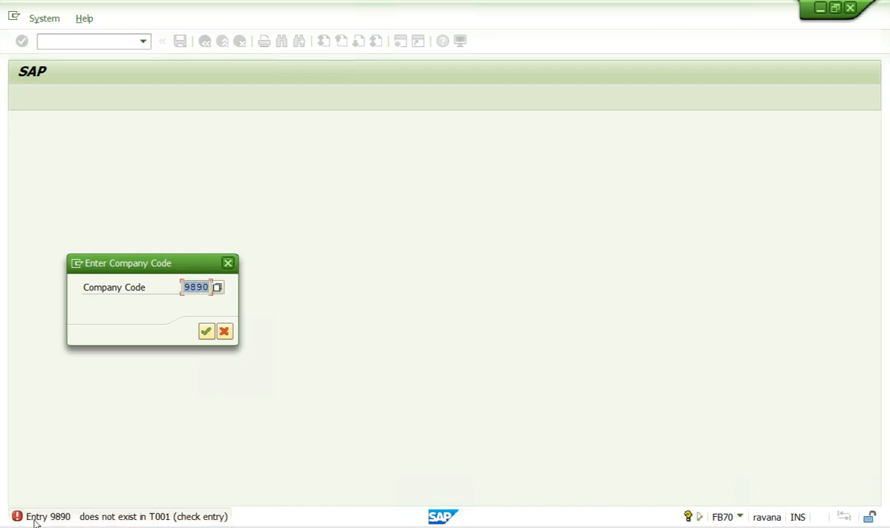
left_click(202, 287)
left_click(228, 262)
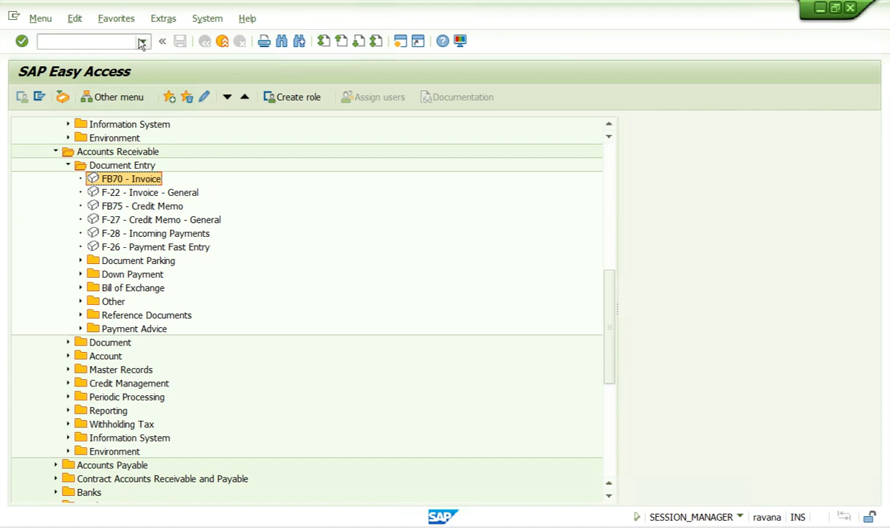
Step: Display the system information for the session, and log off from SAP with confirmation
left_click(740, 517)
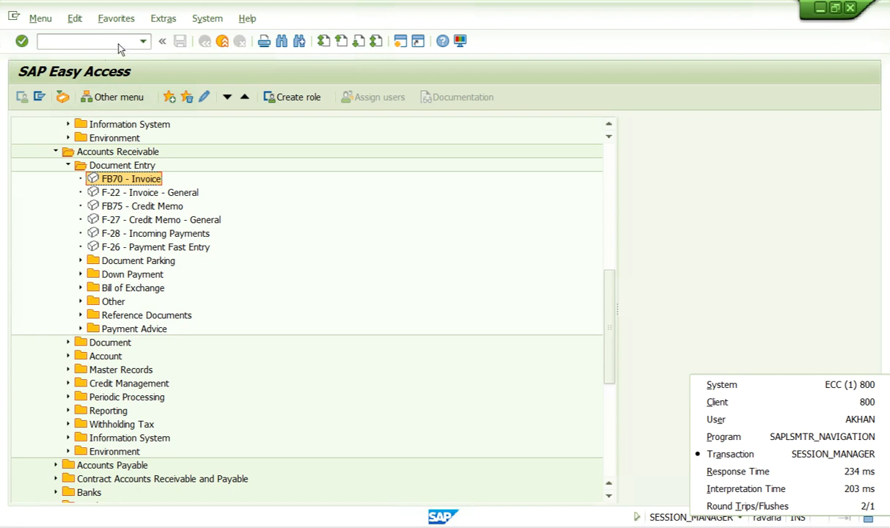
left_click(851, 8)
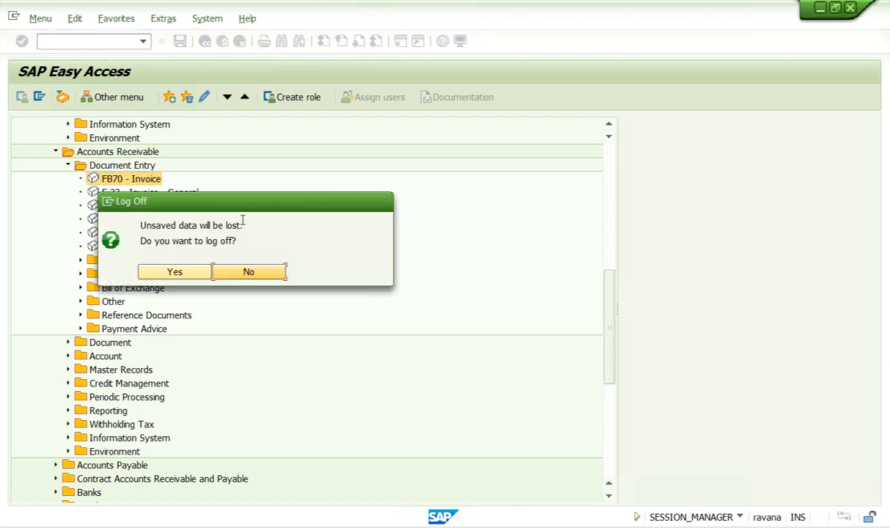
left_click(175, 272)
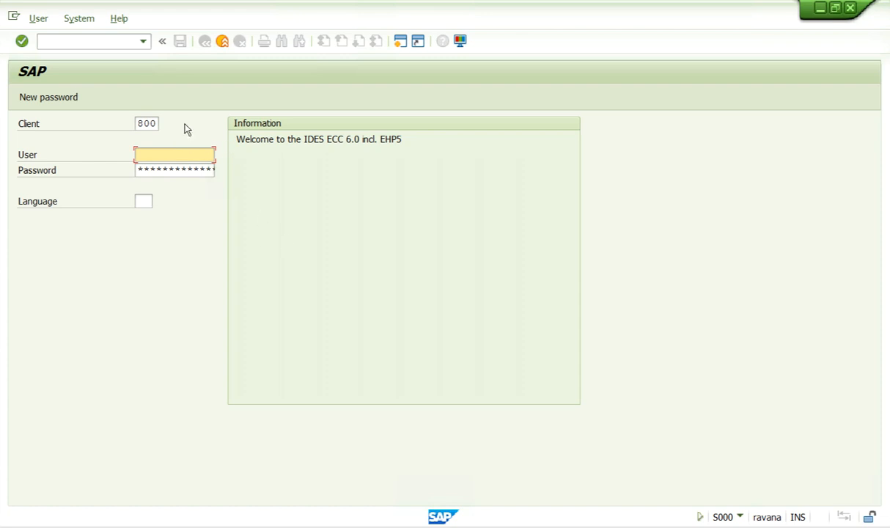
Step: Highlight the Client value on the logon screen and dismiss the Google password notification
mouse_move(160, 124)
left_mouse_down()
mouse_move(100, 123)
mouse_move(165, 125)
mouse_move(174, 141)
mouse_move(166, 126)
left_mouse_up()
left_click(165, 126)
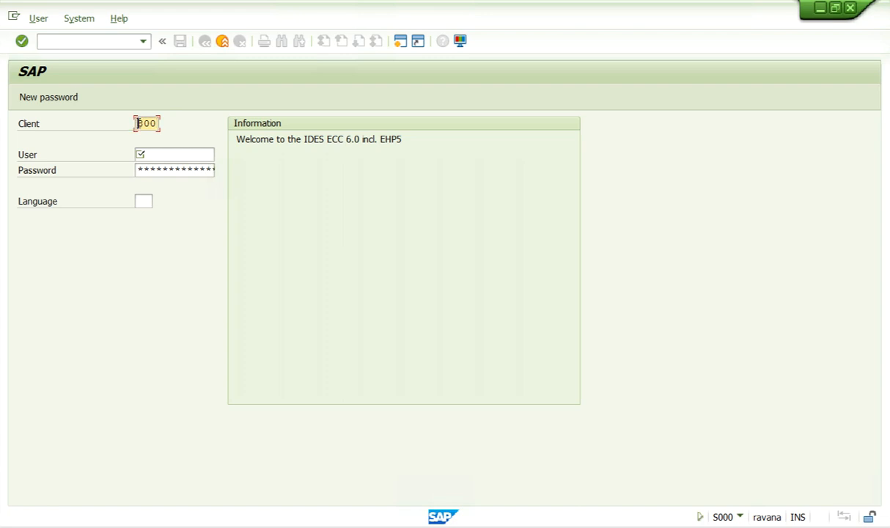
left_click_drag(134, 122, 162, 129)
left_click_drag(136, 124, 164, 125)
left_click(163, 141)
left_click(365, 177)
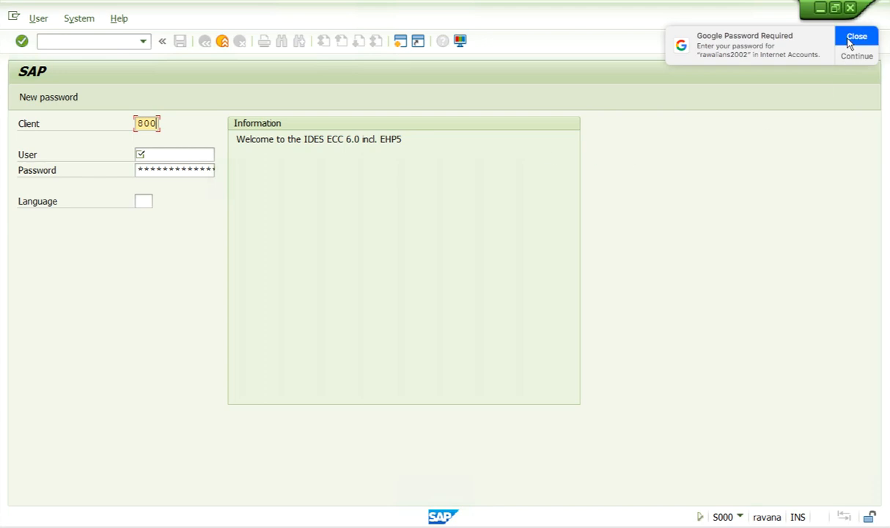
left_click(856, 36)
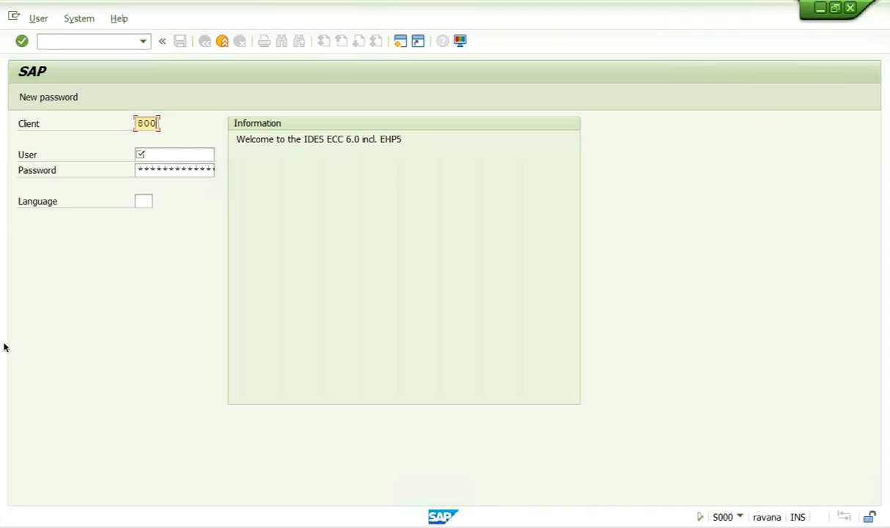
Step: Log on to client 800 by choosing the saved user name and entering the account password
left_click(157, 154)
left_click(157, 155)
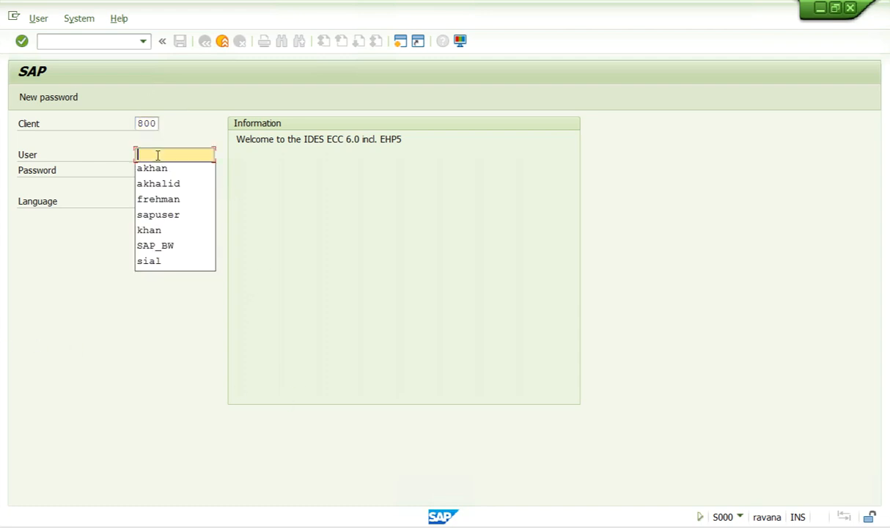
left_click(154, 170)
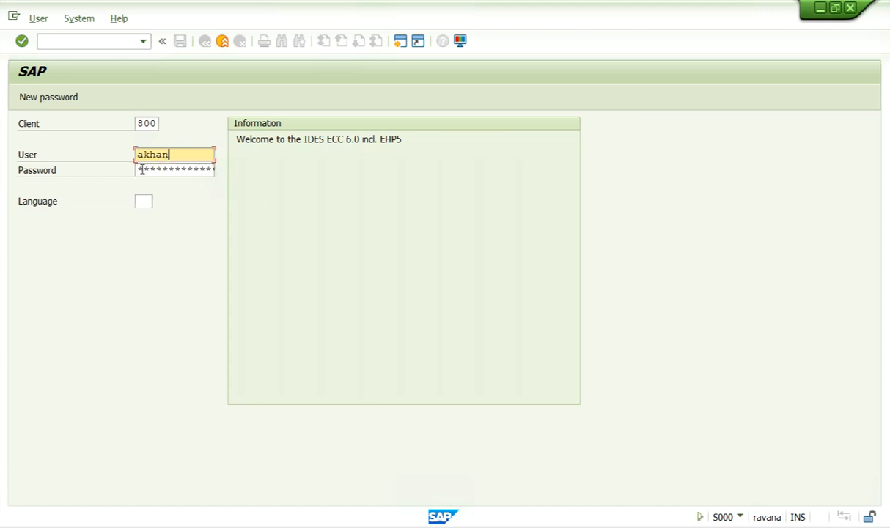
left_click(139, 170)
type("***********")
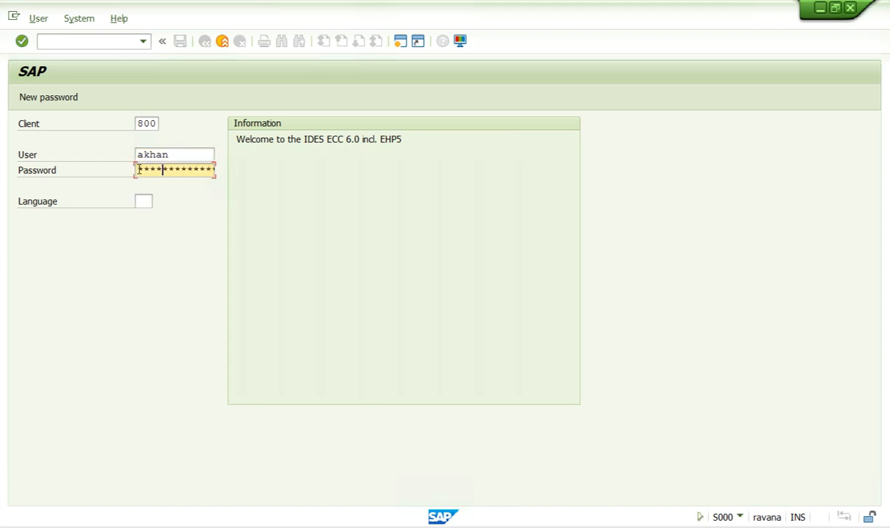
type("****")
key("Return")
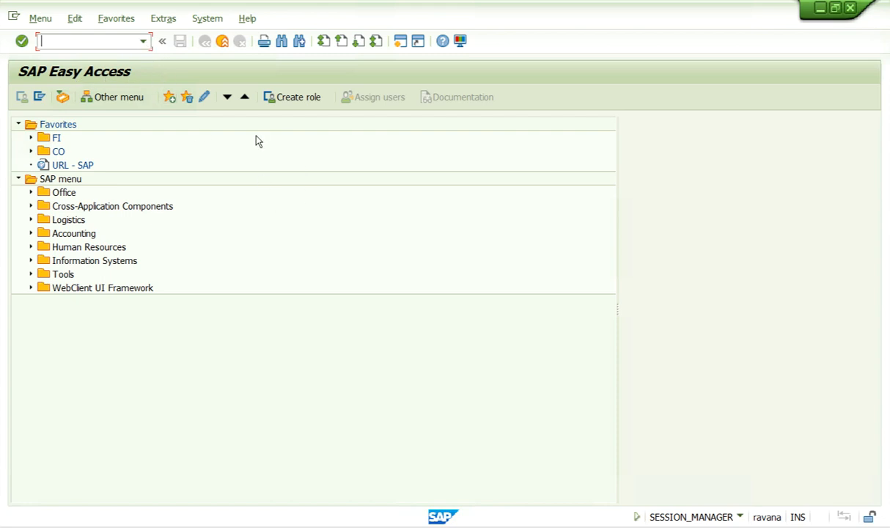
Step: Check the command history and run transaction spro to reach Customizing: Execute Project
left_click(144, 42)
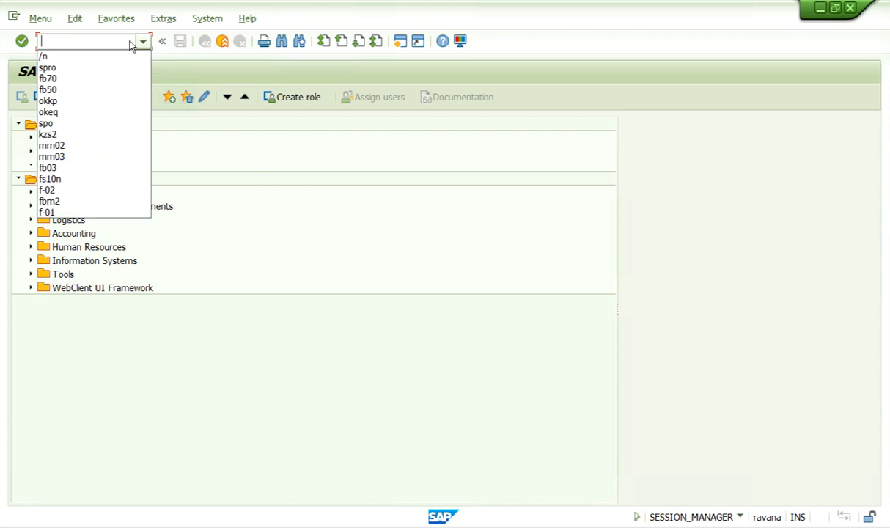
left_click(94, 39)
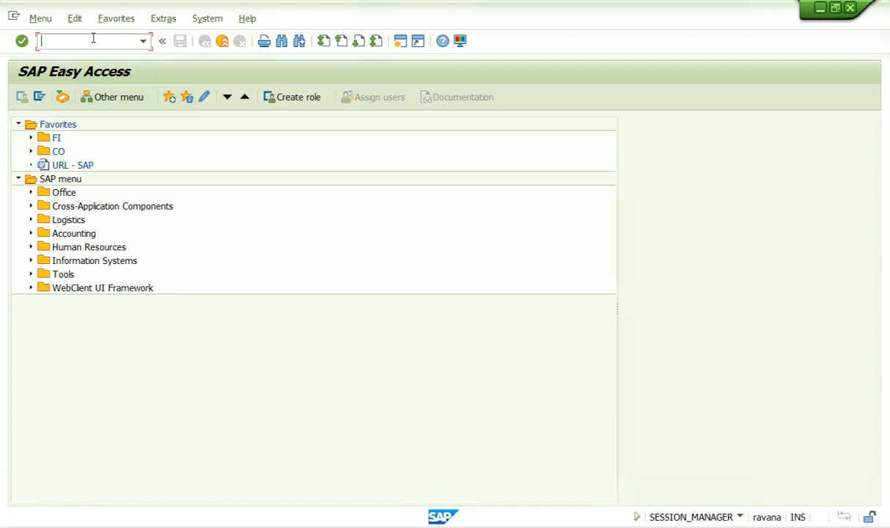
type("spro")
key("Return")
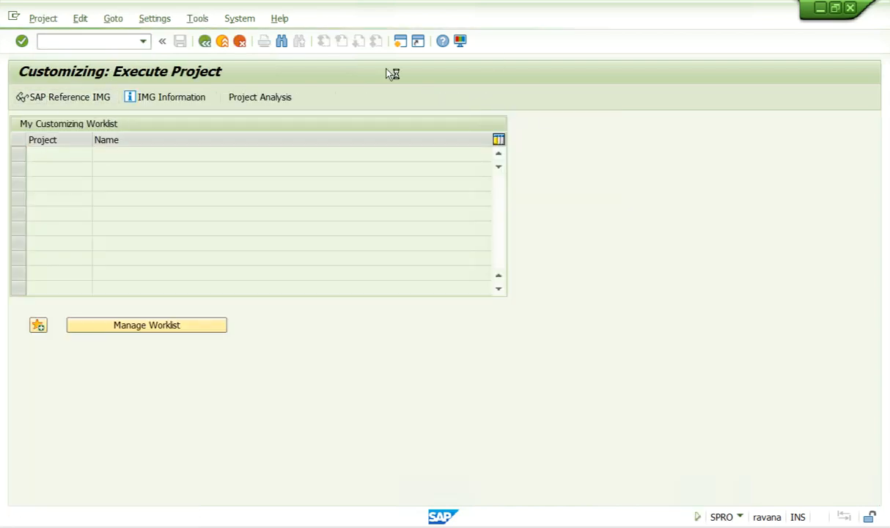
Step: Leave the implementation guide for SAP Easy Access by running /n from the command history
left_click(141, 41)
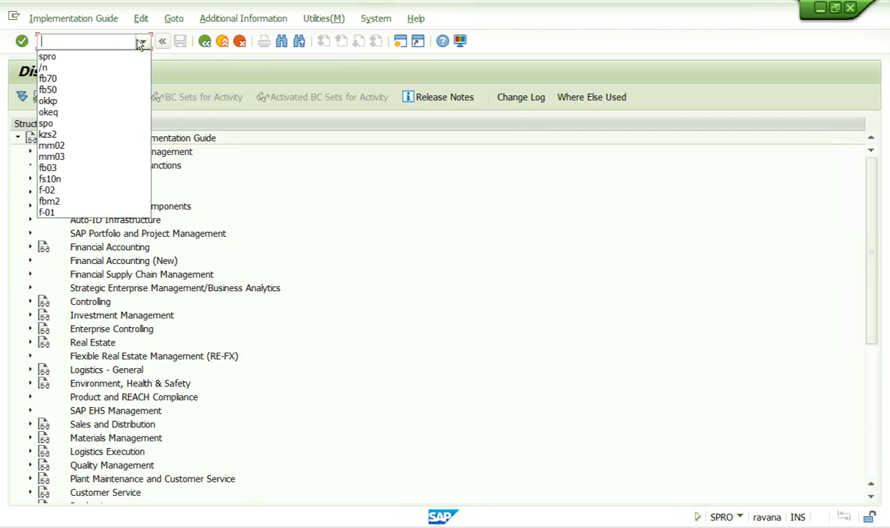
left_click(50, 68)
left_click(23, 42)
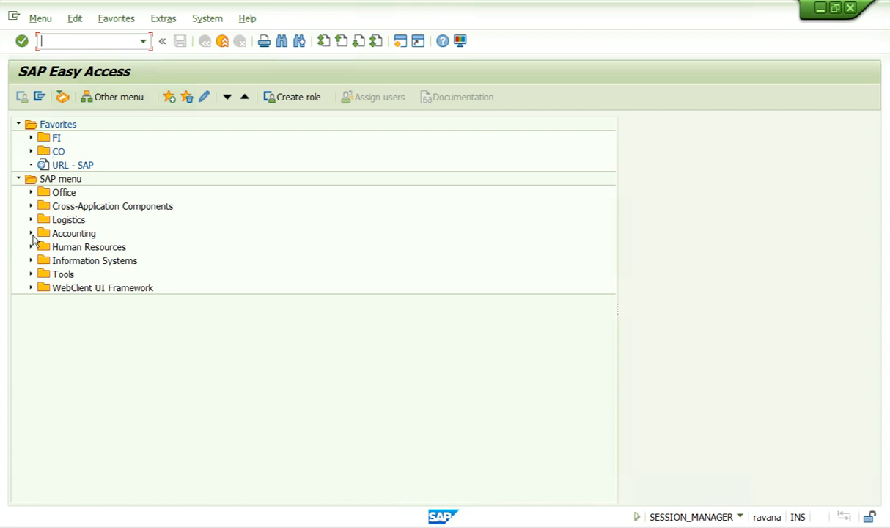
Step: Expand Tools, Customizing and IMG in the SAP menu, and open SPRO - Execute Project
left_click(31, 274)
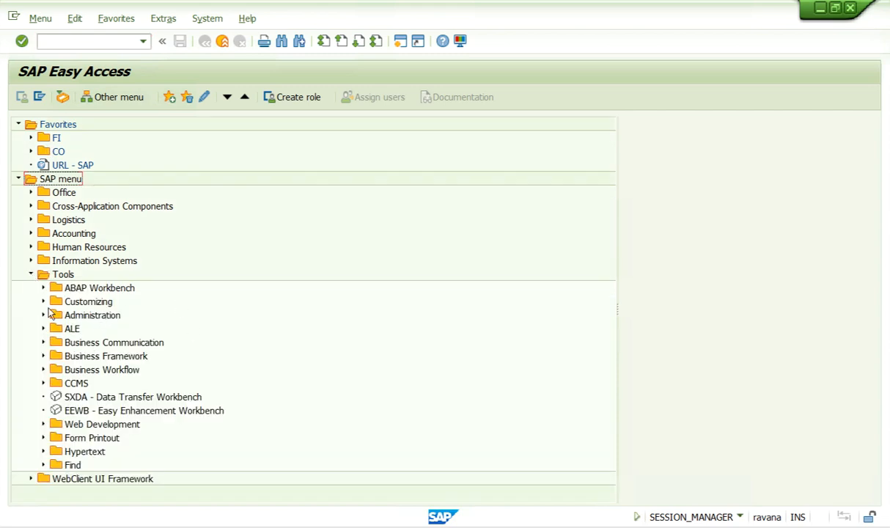
left_click(44, 301)
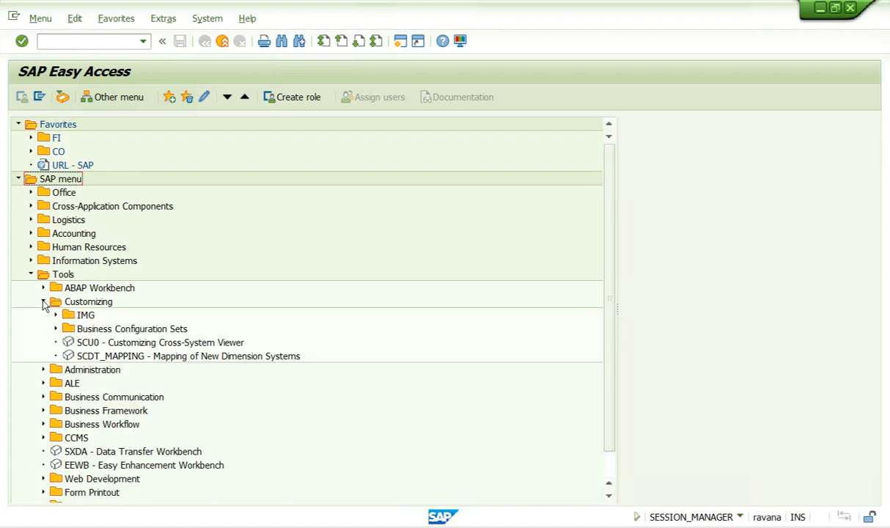
left_click(55, 315)
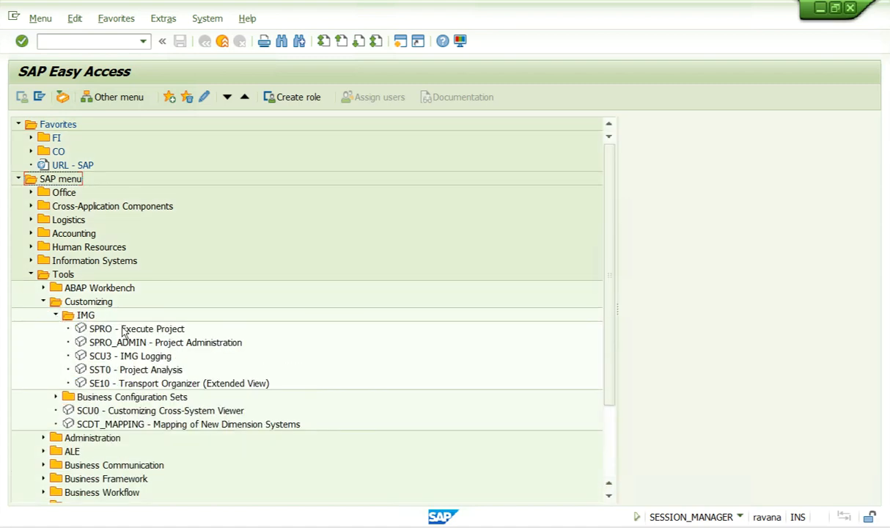
double_click(115, 329)
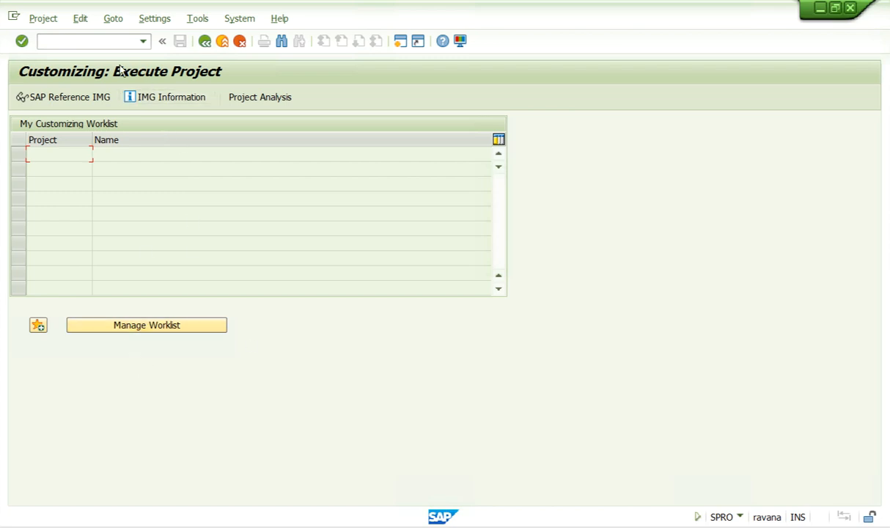
Step: Return from Execute Project to SAP Easy Access with /n, and run /n once more from there
left_click(143, 41)
left_click(50, 57)
left_click(21, 41)
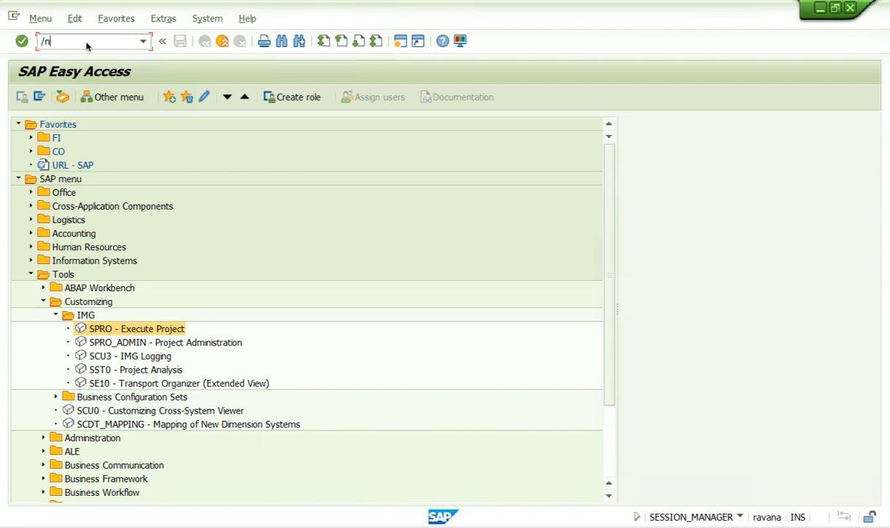
key("Return")
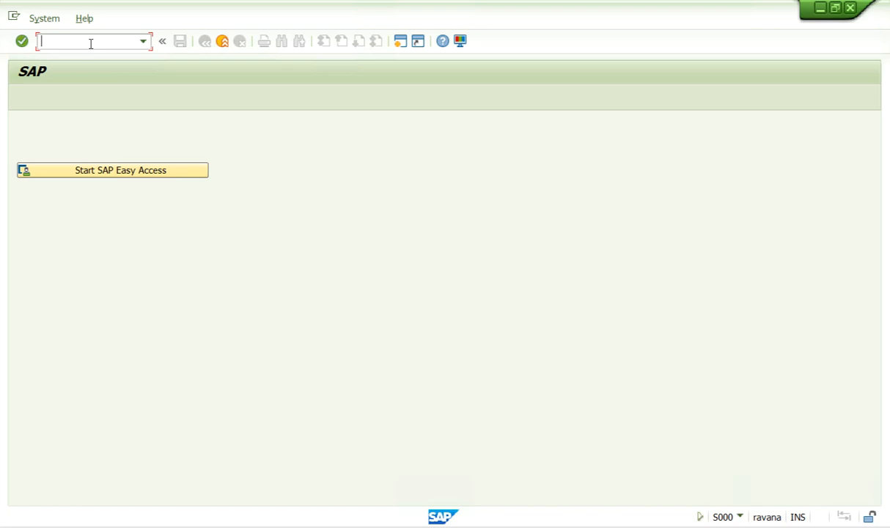
Step: Display the overview of sessions with /o and close it, and run /n from the command history
type("/")
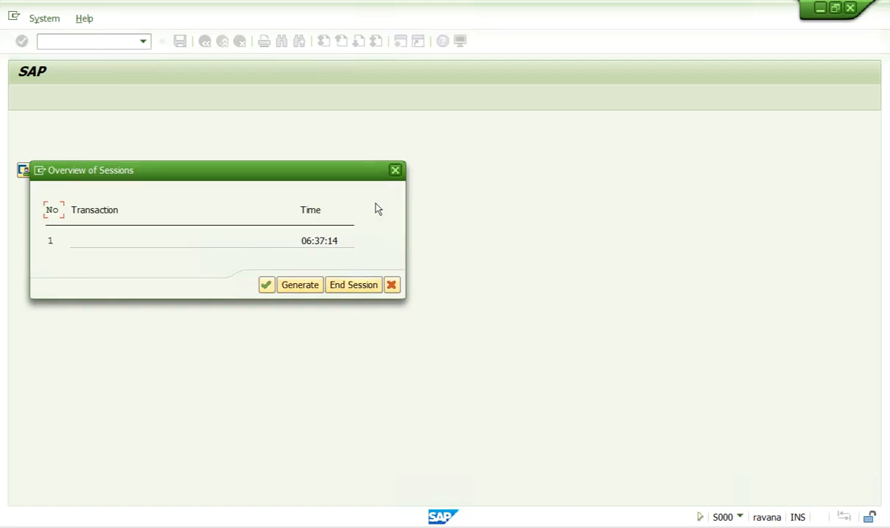
left_click(389, 174)
left_click(142, 42)
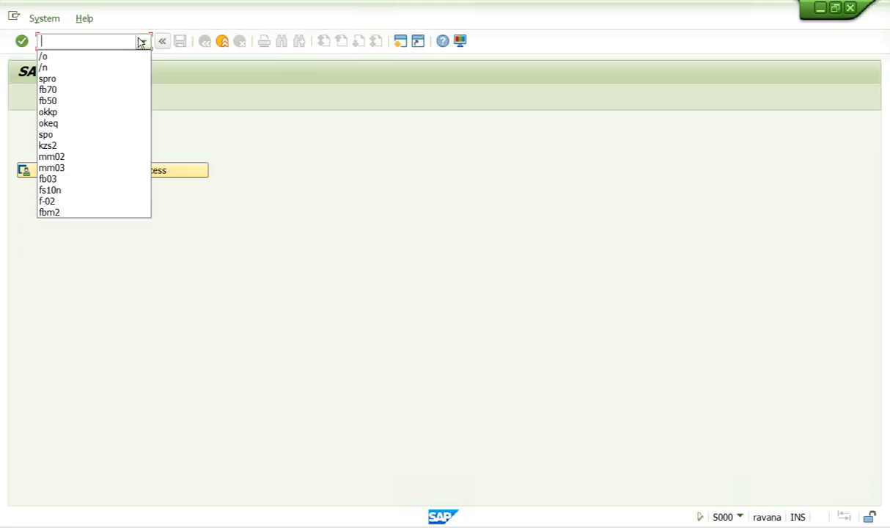
left_click(142, 42)
left_click(142, 42)
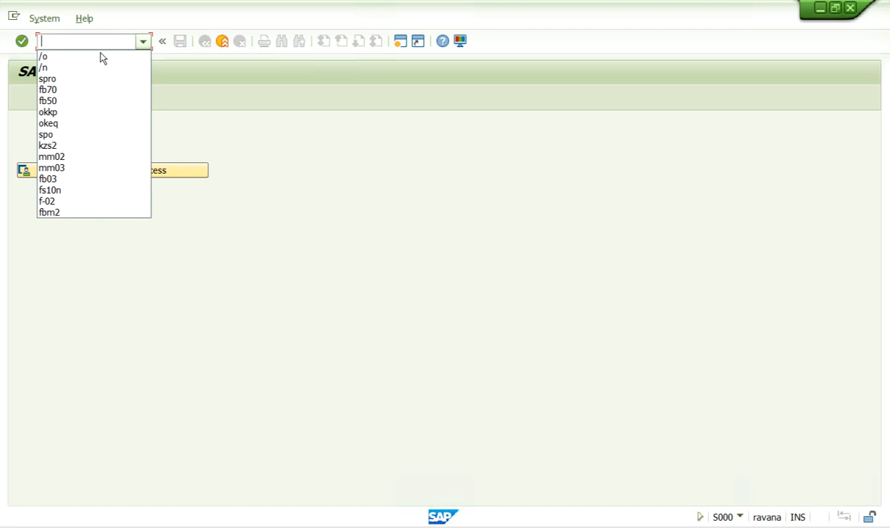
left_click(60, 69)
left_click(22, 42)
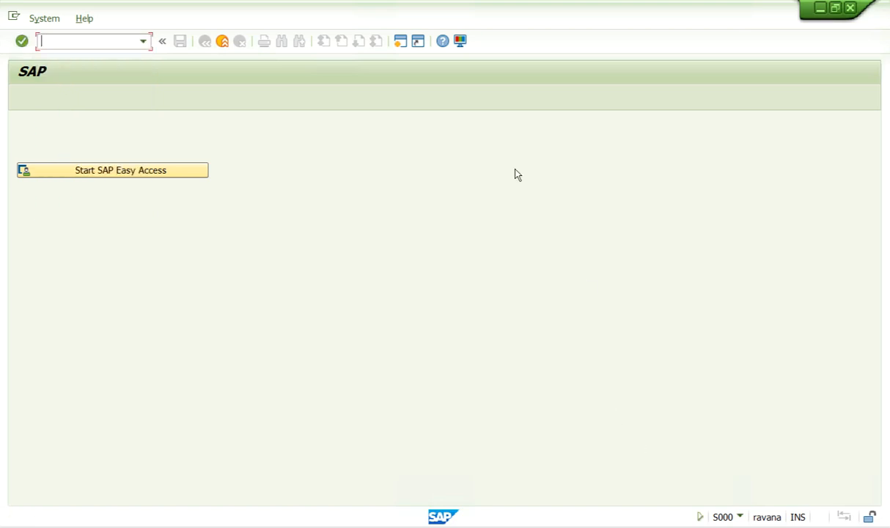
Step: Set the fixed width font to Courier New size 14 in the SAP GUI options, and open a new session and minimize it
left_click(459, 42)
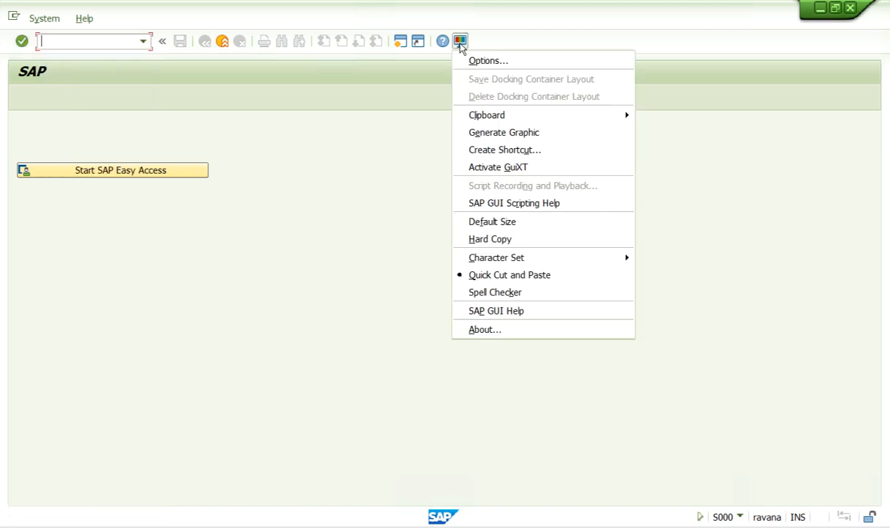
left_click(510, 63)
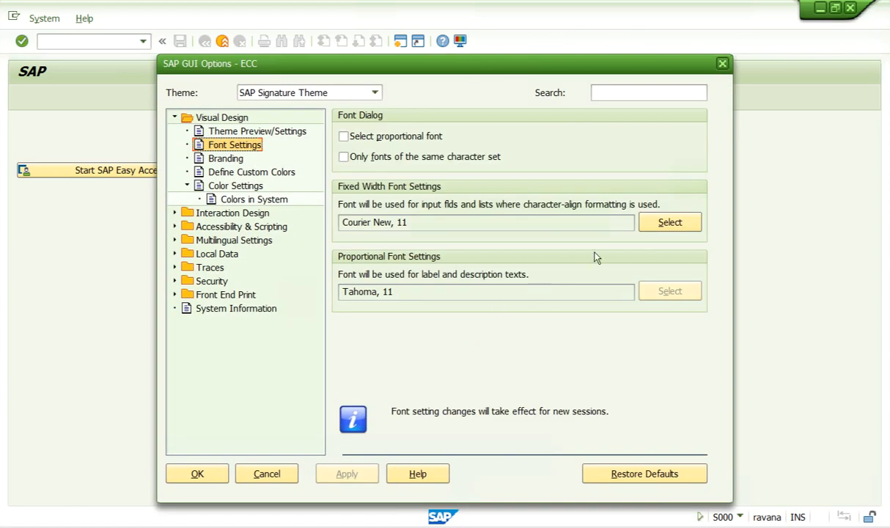
left_click(667, 222)
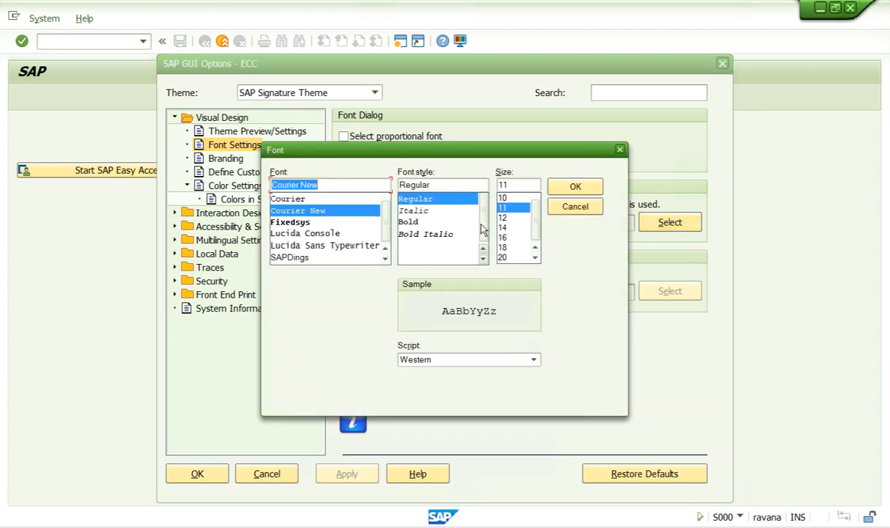
left_click(503, 227)
left_click(576, 187)
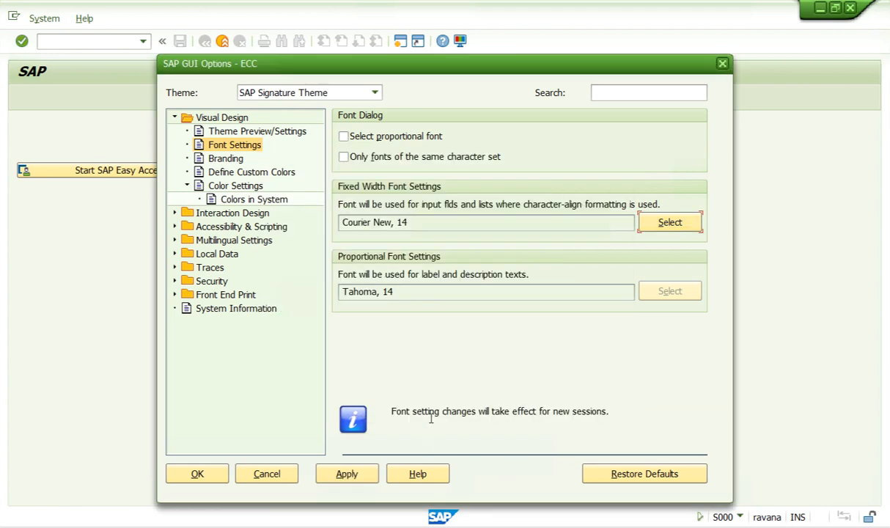
left_click(355, 477)
left_click(196, 474)
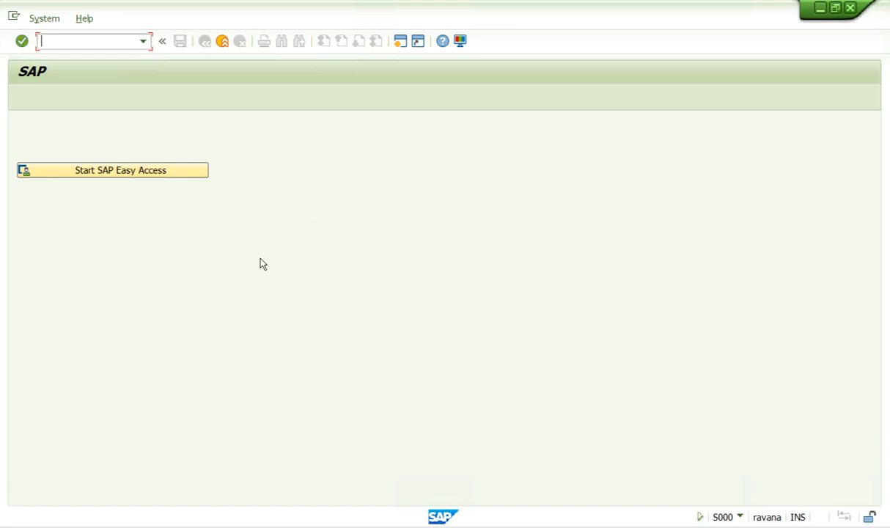
left_click(400, 45)
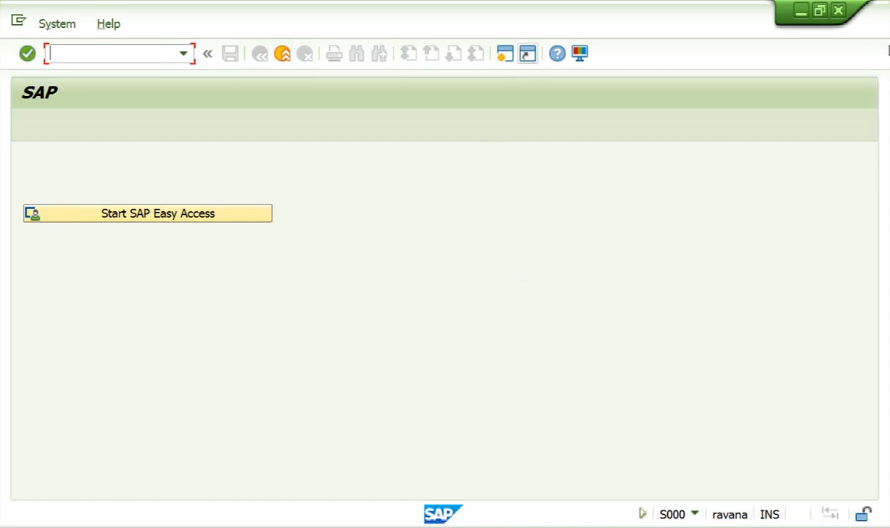
left_click(802, 12)
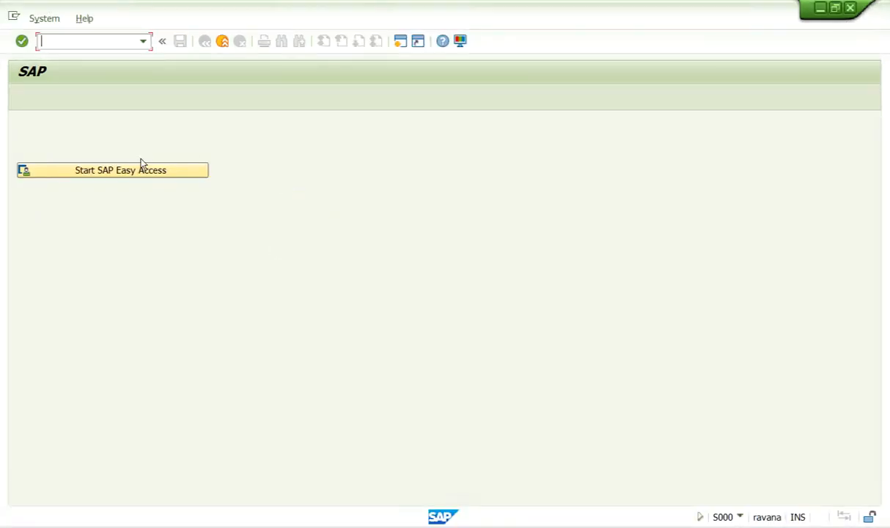
Step: Log off from SAP and confirm the log-off
left_click(42, 20)
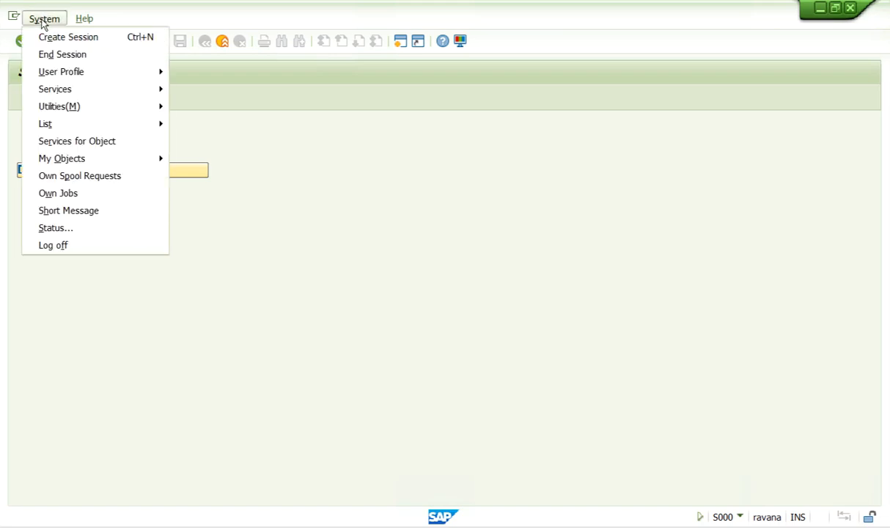
left_click(62, 246)
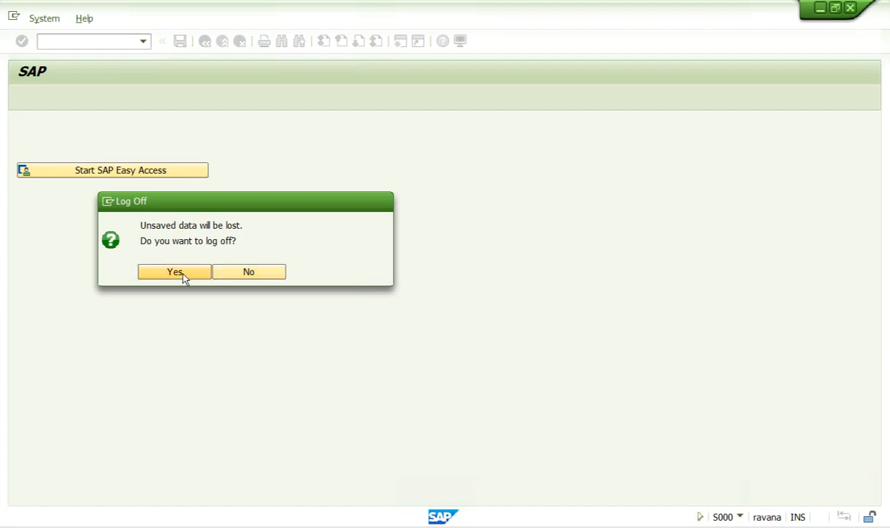
left_click(181, 274)
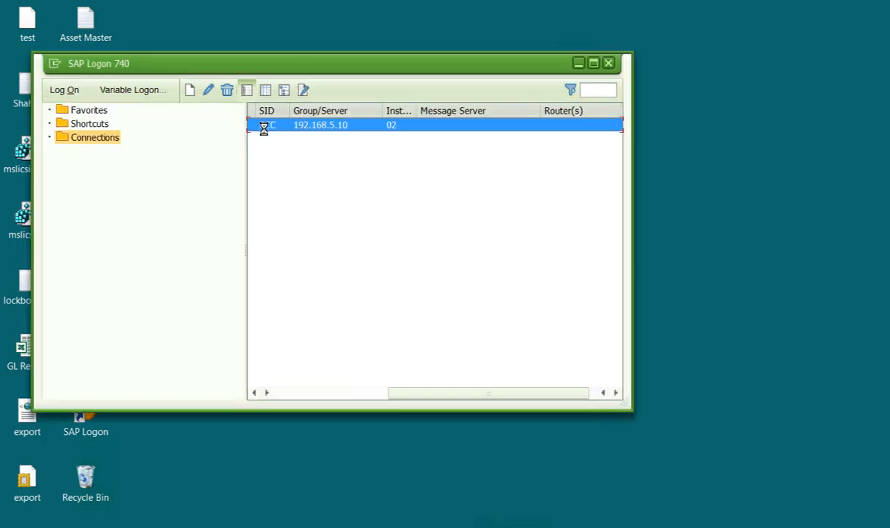
Step: Open the ECC connection from SAP Logon and log on with the saved user name and the account password
key("Return")
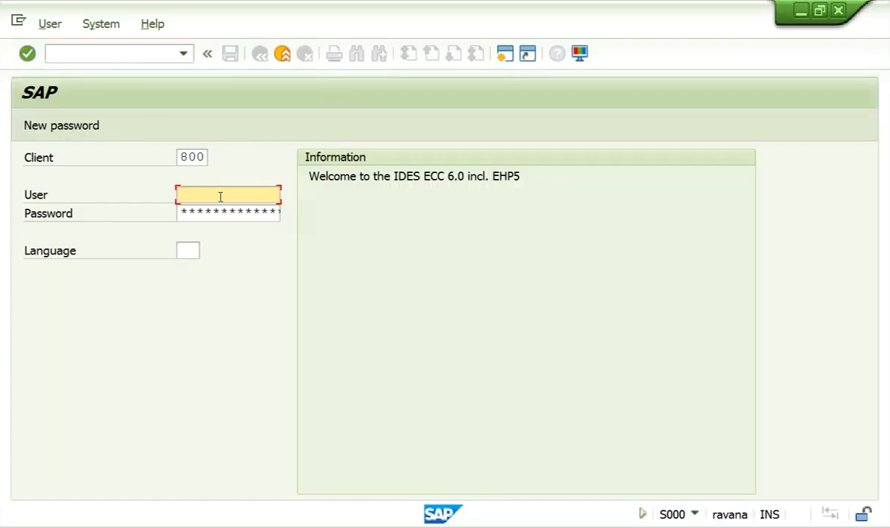
left_click(220, 196)
left_click(211, 211)
left_click(210, 214)
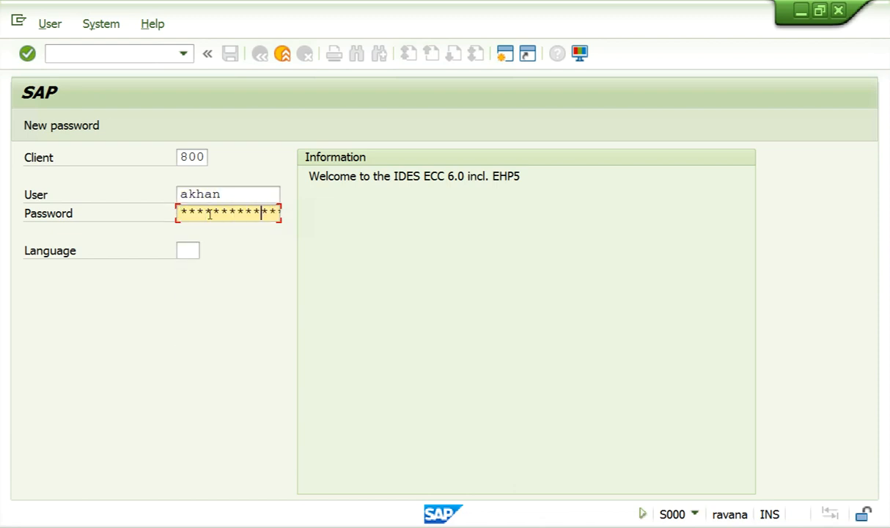
key("Return")
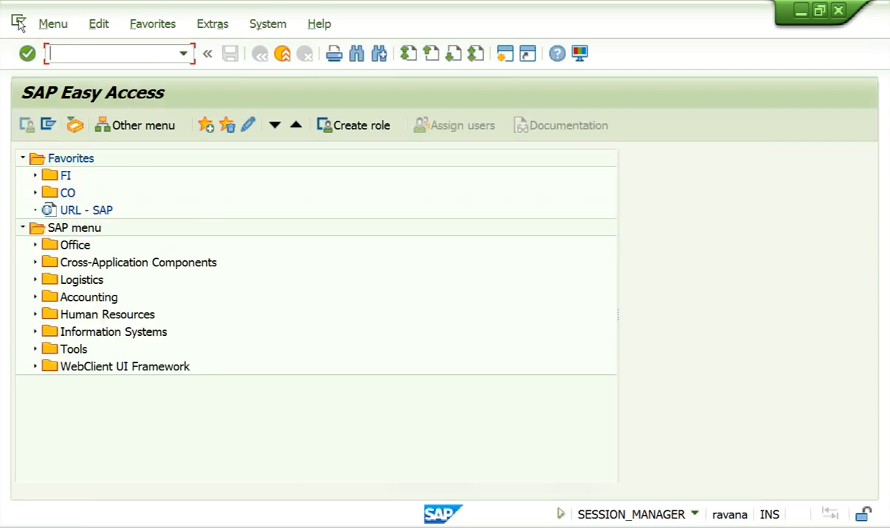
Step: Create an additional session from the SAP Easy Access window's system commands and minimize it
left_click(20, 24)
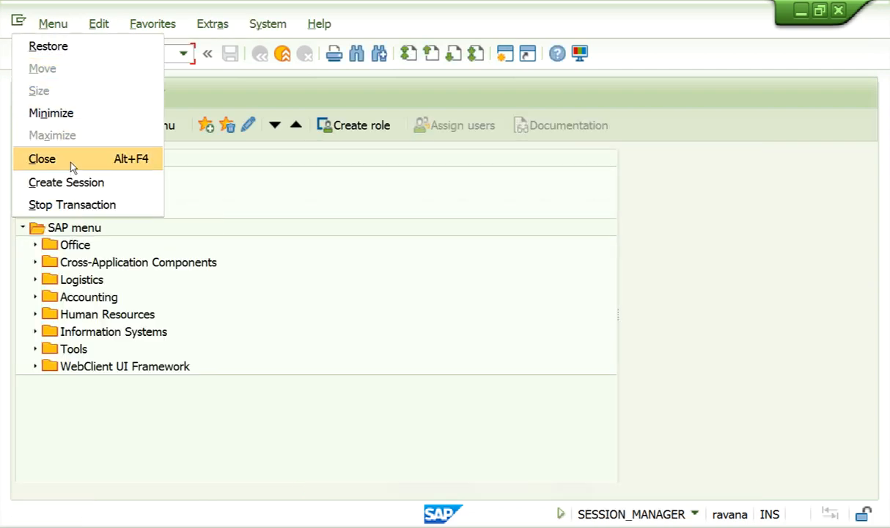
left_click(69, 180)
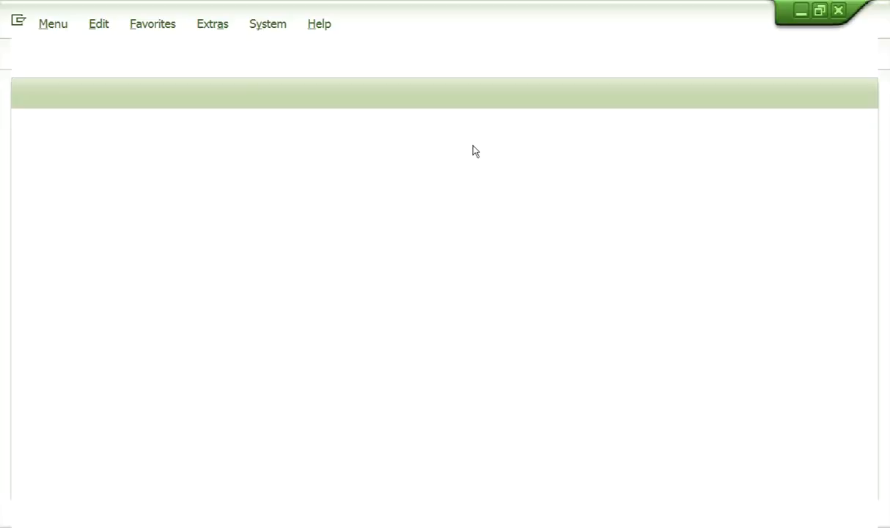
left_click(800, 11)
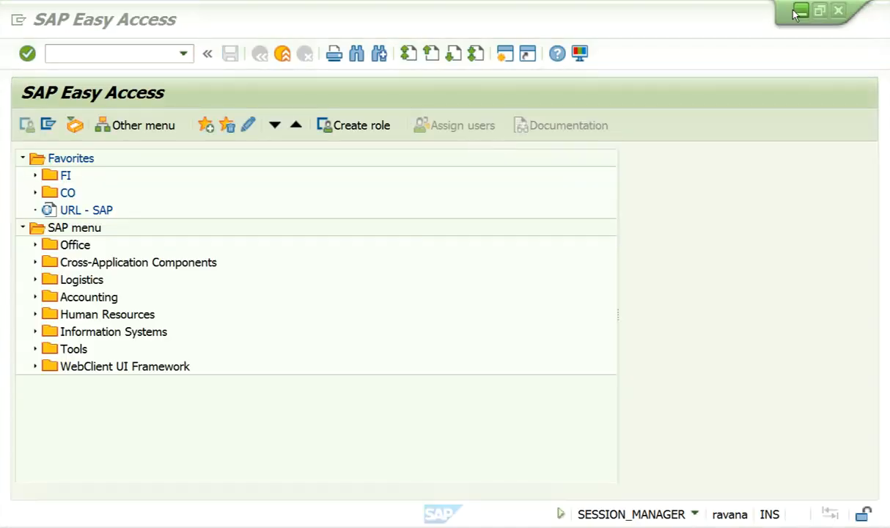
Step: Minimize the session, reopen the ECC connection from SAP Logon and try to log on again with the saved user name and account password
left_click(801, 10)
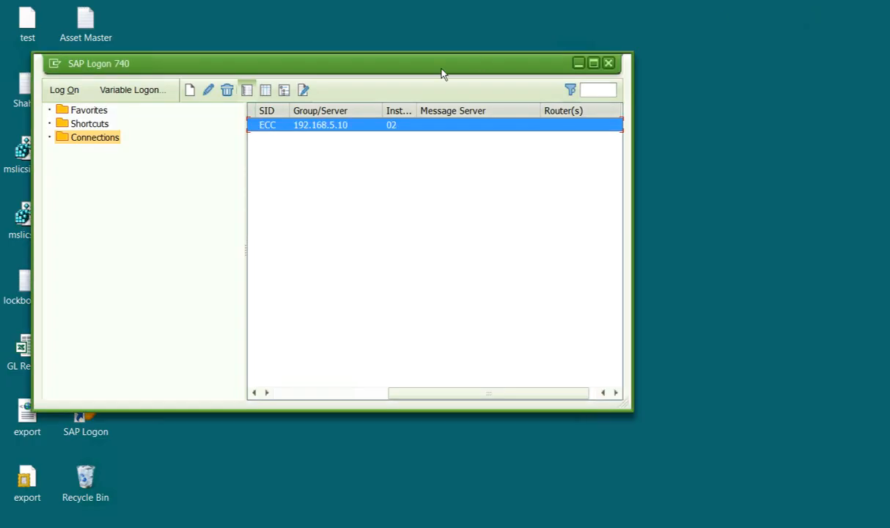
double_click(359, 126)
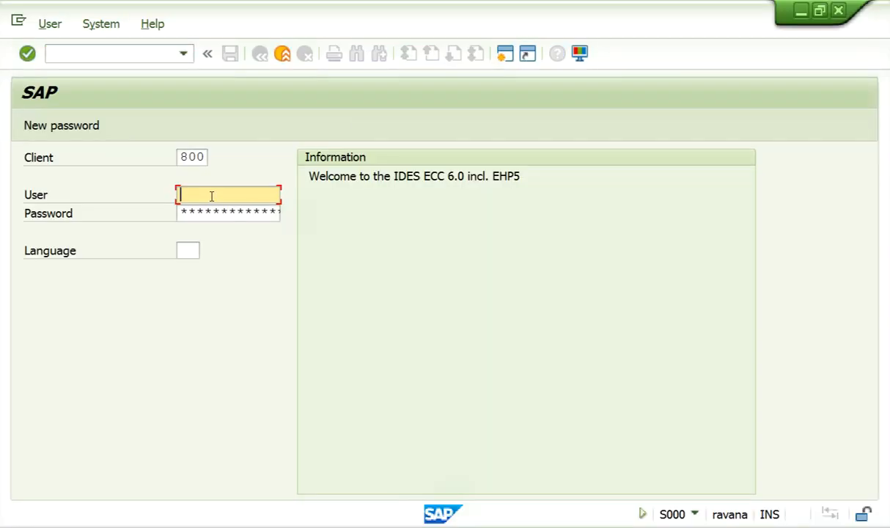
left_click(212, 196)
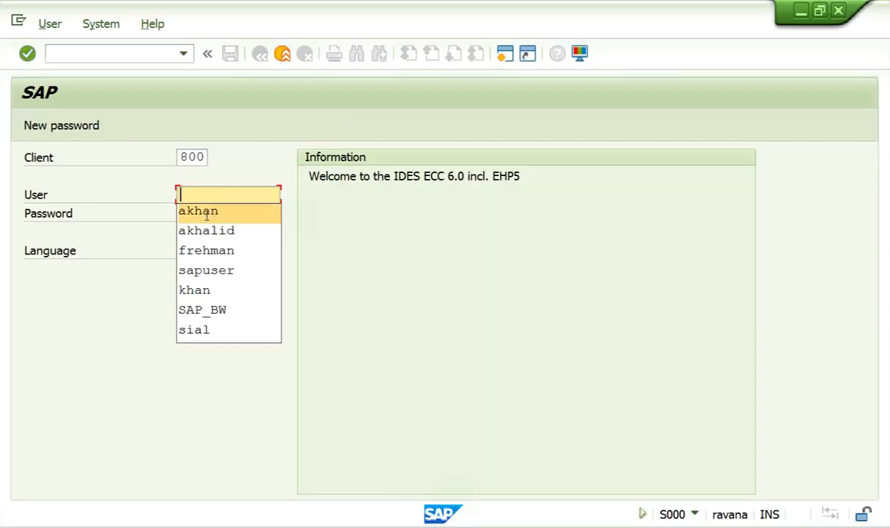
left_click(206, 214)
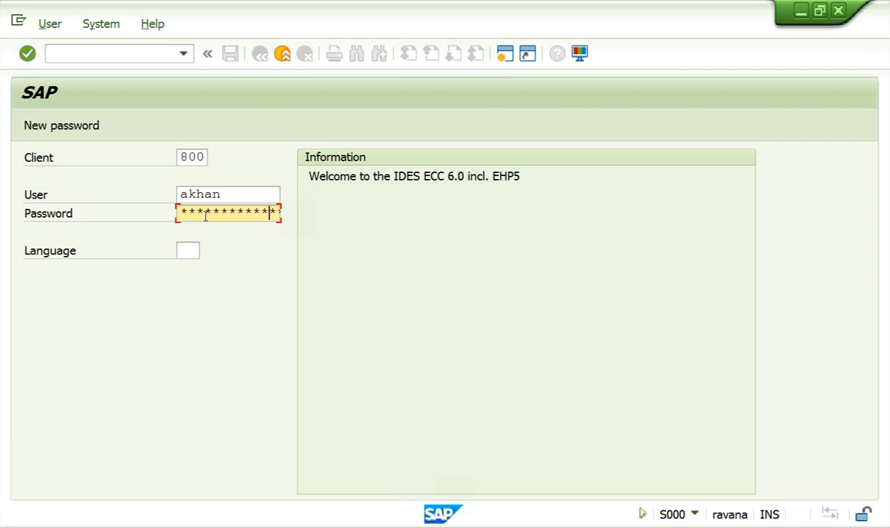
key("Return")
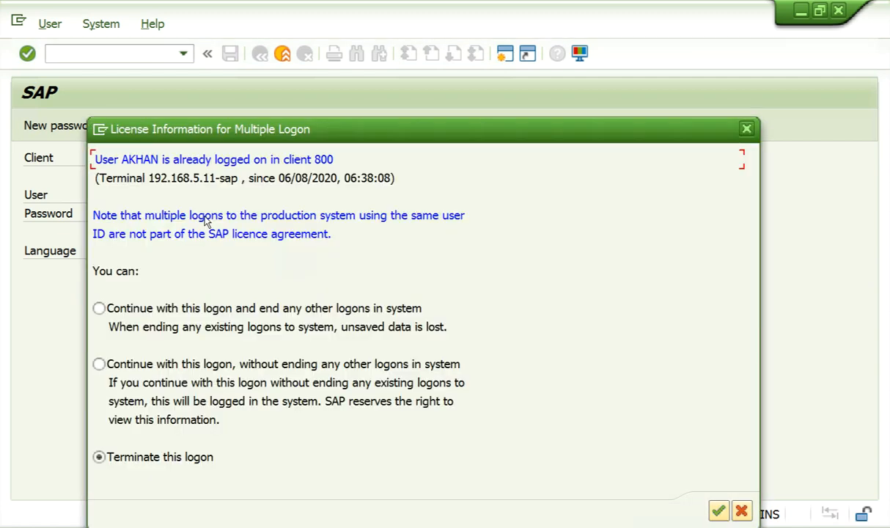
Step: Move the multiple logon license dialog up and accept its option to terminate this logon
left_click_drag(345, 138, 364, 72)
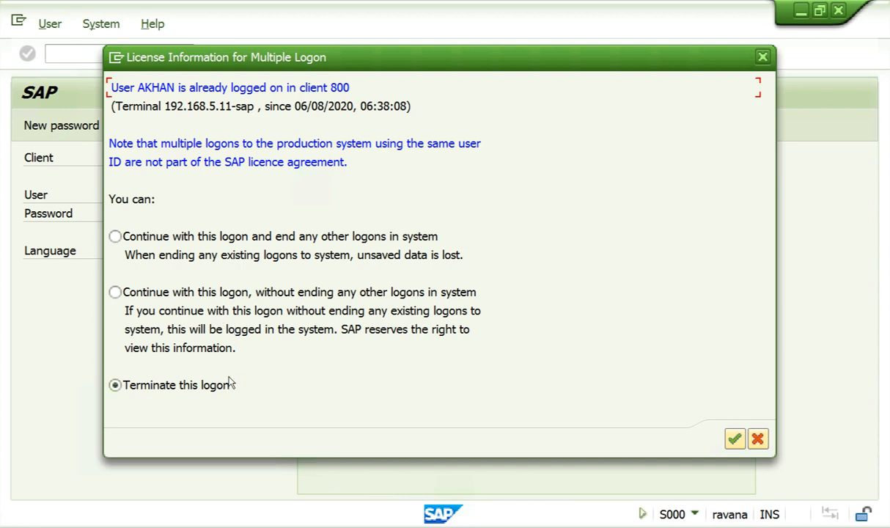
left_click(734, 438)
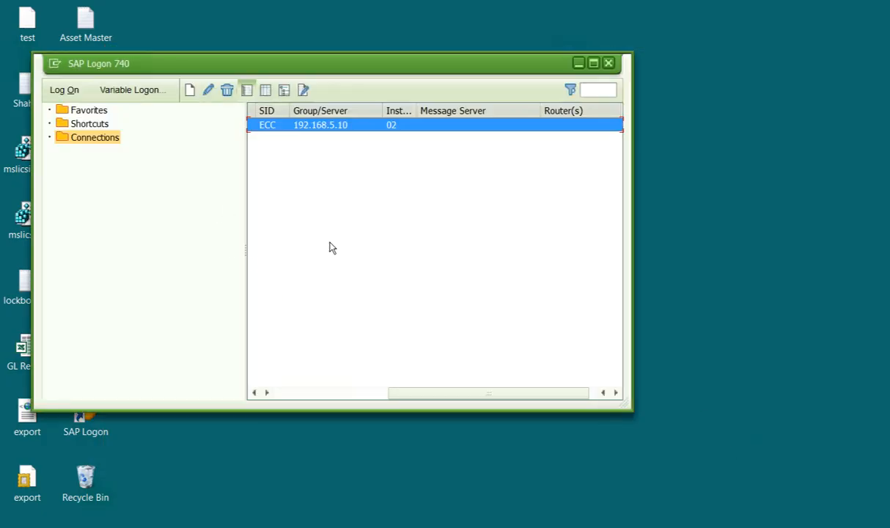
Step: Restore the minimized SAP Easy Access session and expand the FI folder in Favorites
left_click(664, 459)
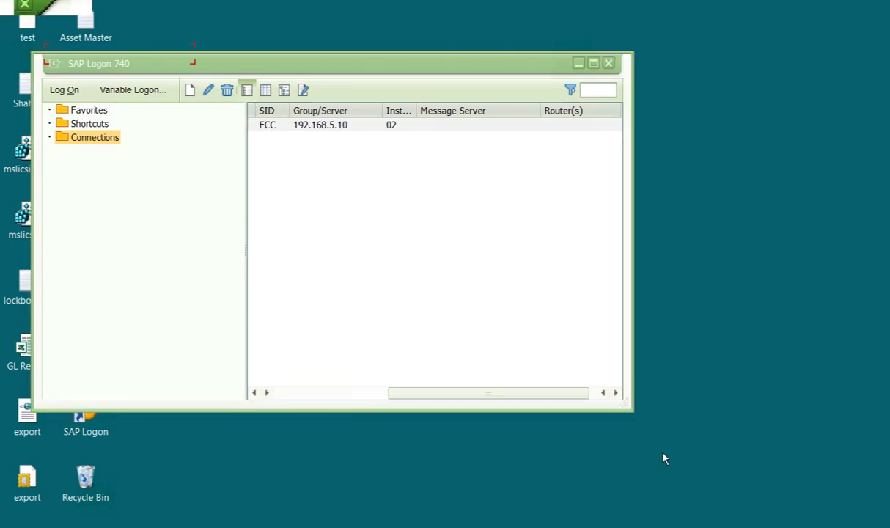
mouse_move(518, 527)
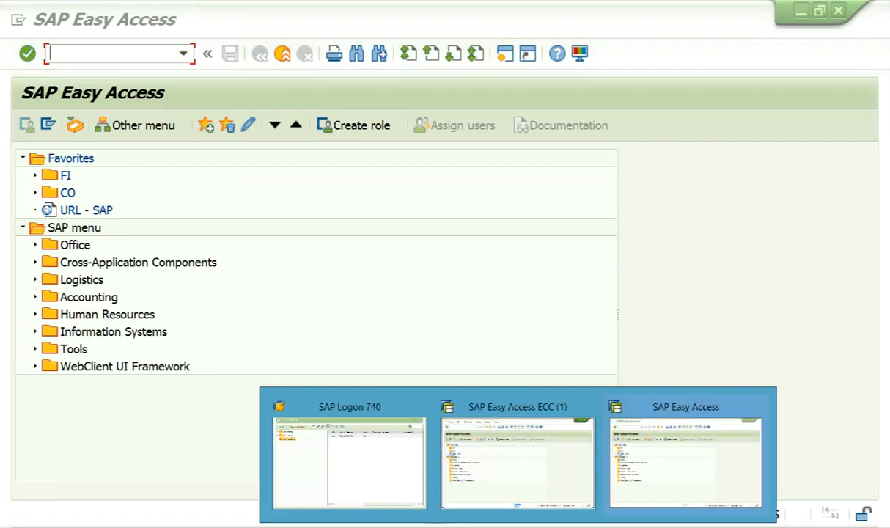
left_click(745, 445)
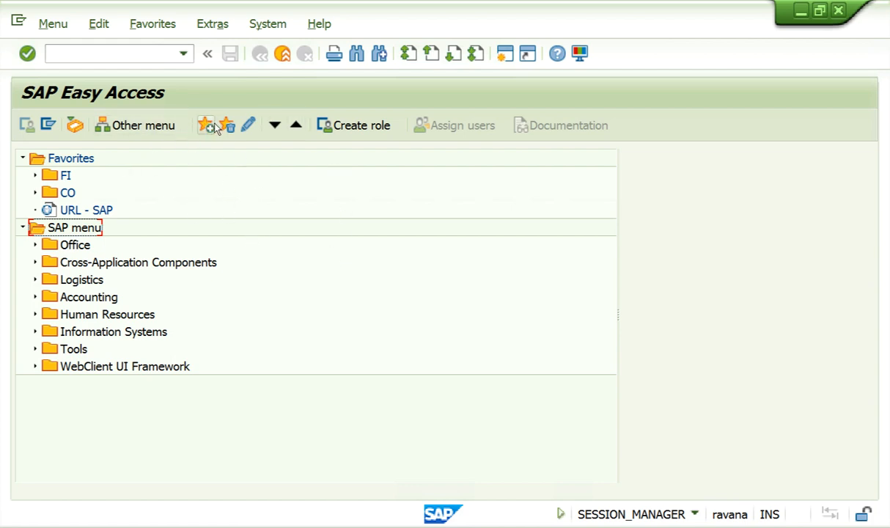
left_click(35, 175)
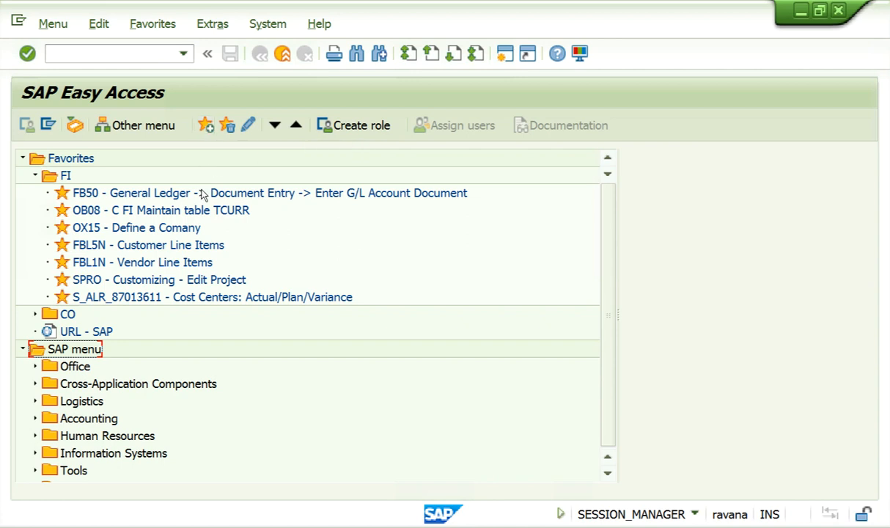
Step: Run the /n command and start SAP Easy Access again from the SAP start screen
left_click(139, 57)
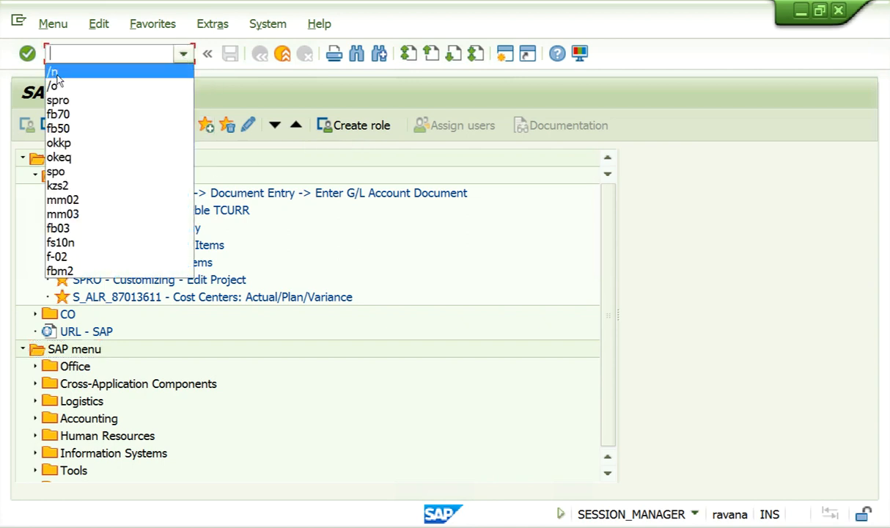
left_click(134, 73)
key("Return")
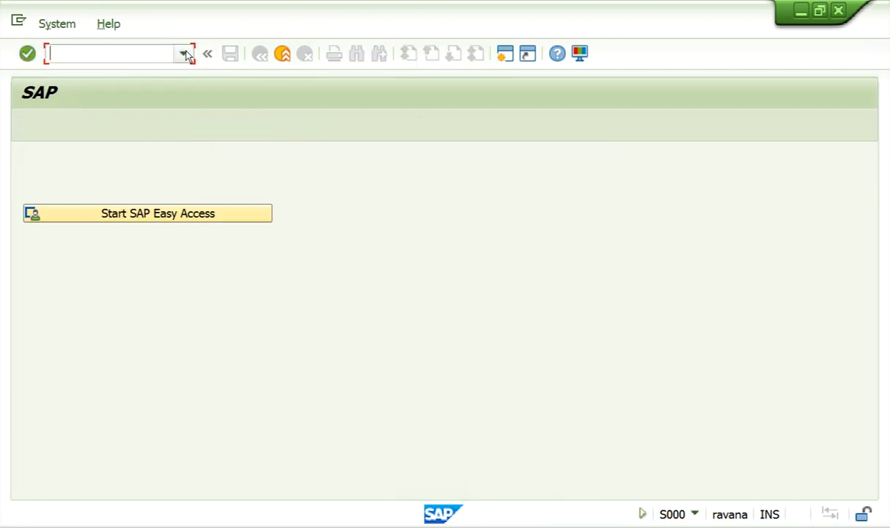
left_click(191, 212)
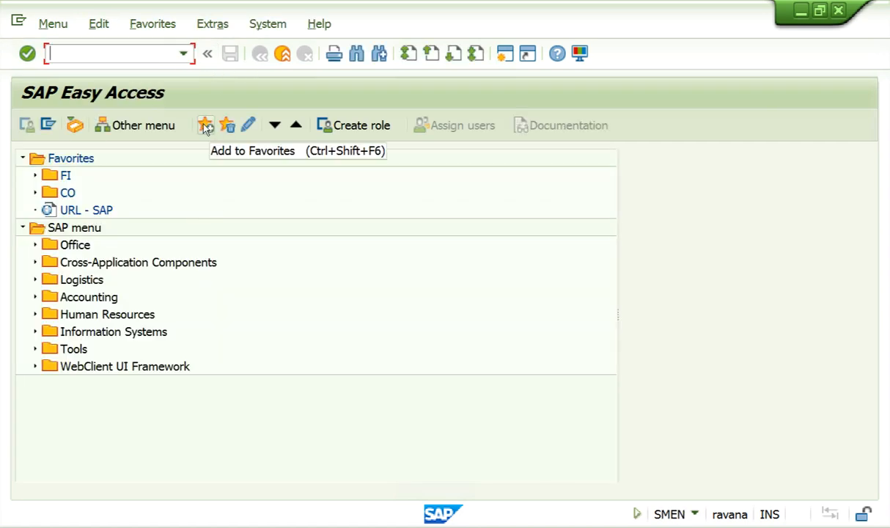
Step: Try to add the FI folder to the favorites, and look through its transactions
left_click(50, 176)
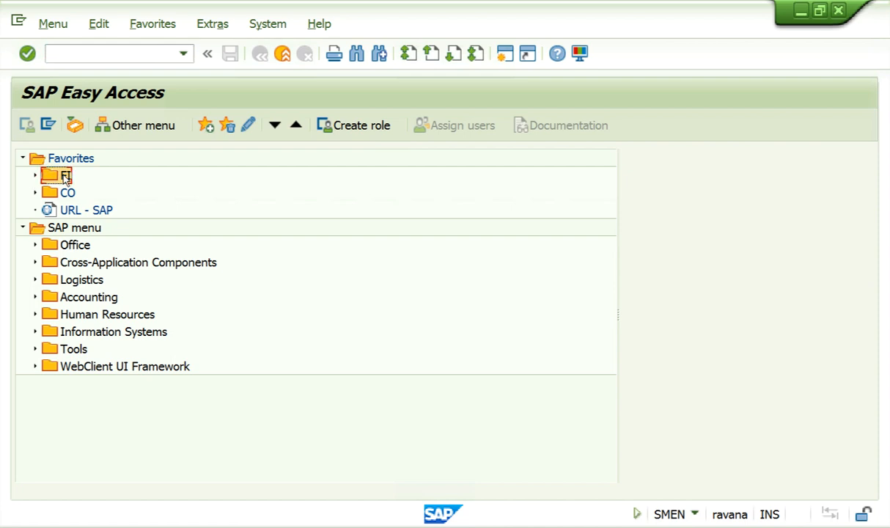
left_click(207, 126)
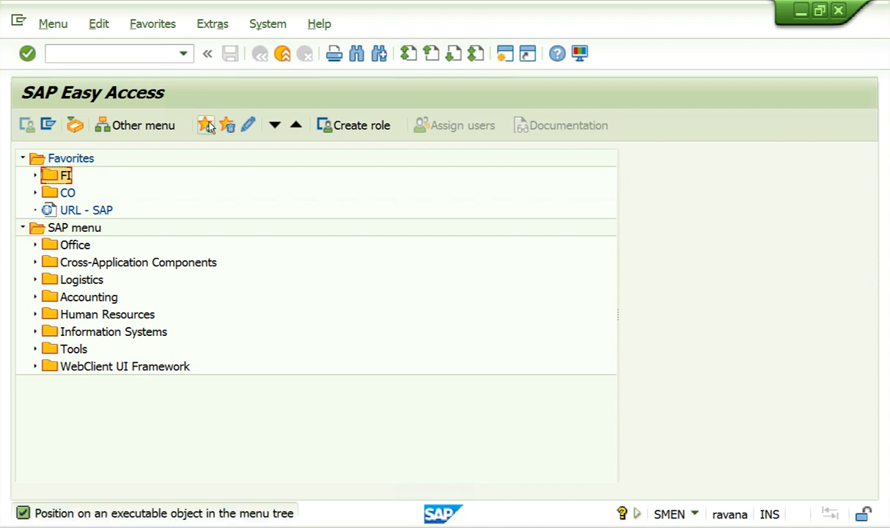
left_click(35, 175)
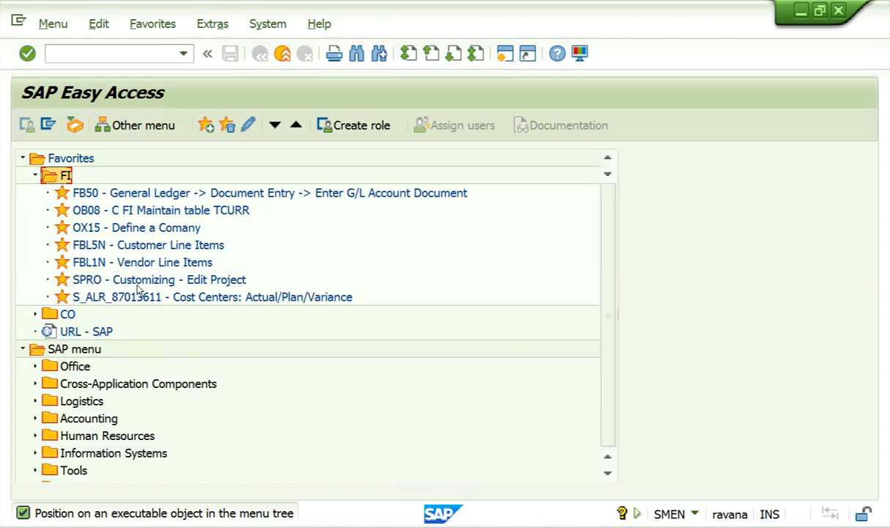
left_click(36, 176)
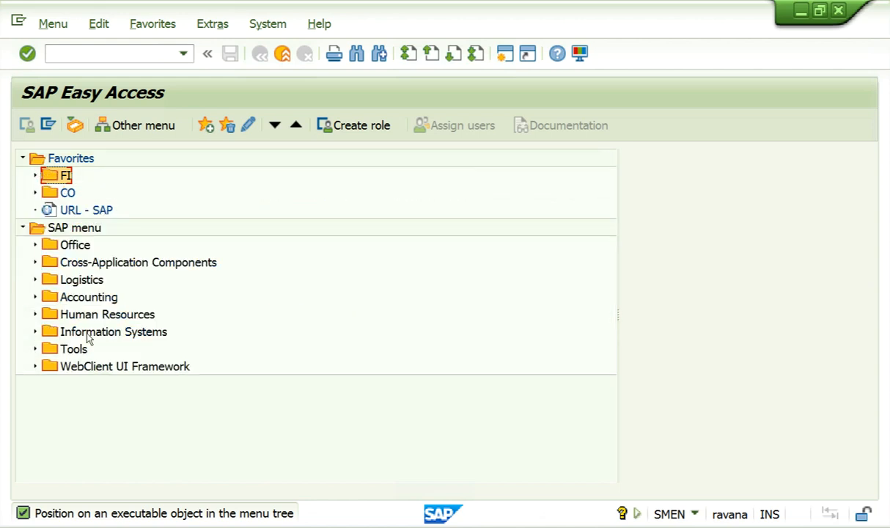
Step: Add F-02 - General Posting to the favorites from Accounting > Financial Accounting > General Ledger > Document Entry
left_click(35, 297)
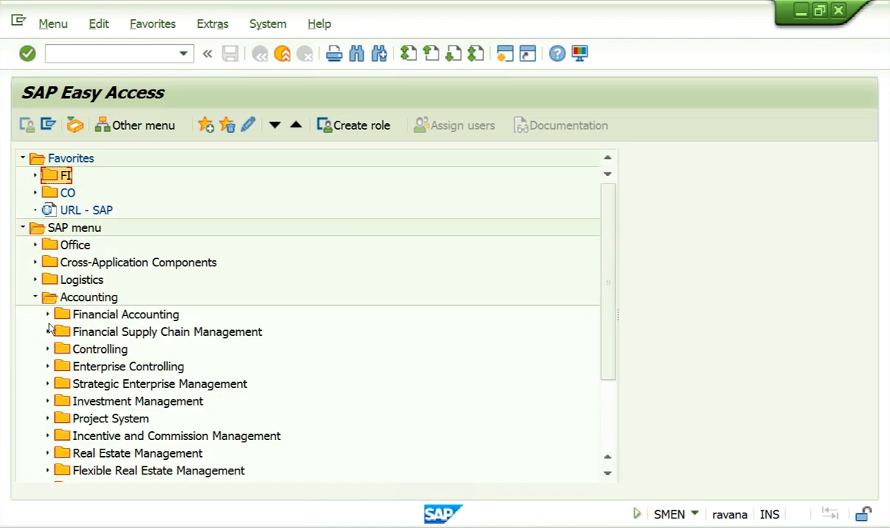
left_click(48, 314)
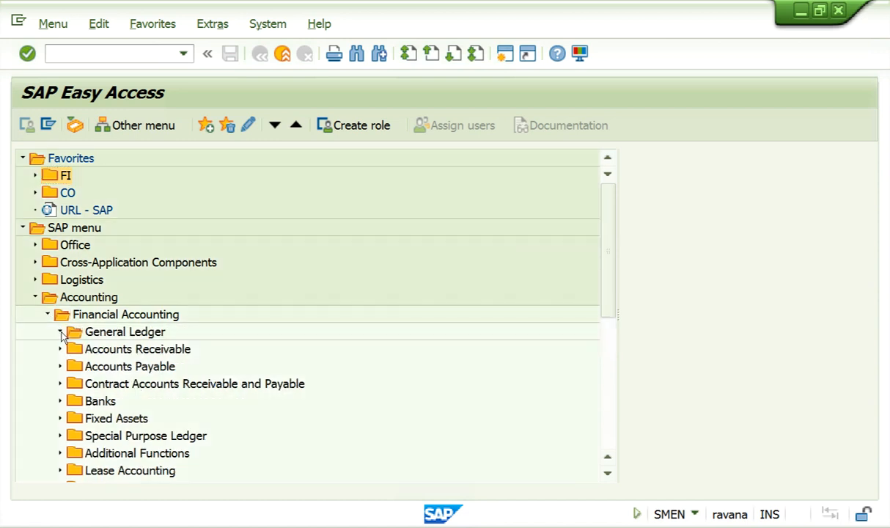
left_click(61, 332)
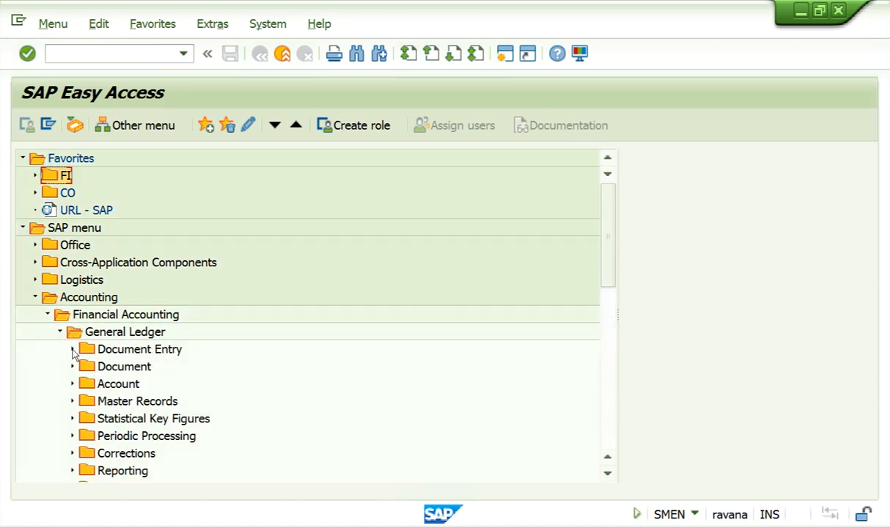
left_click(73, 350)
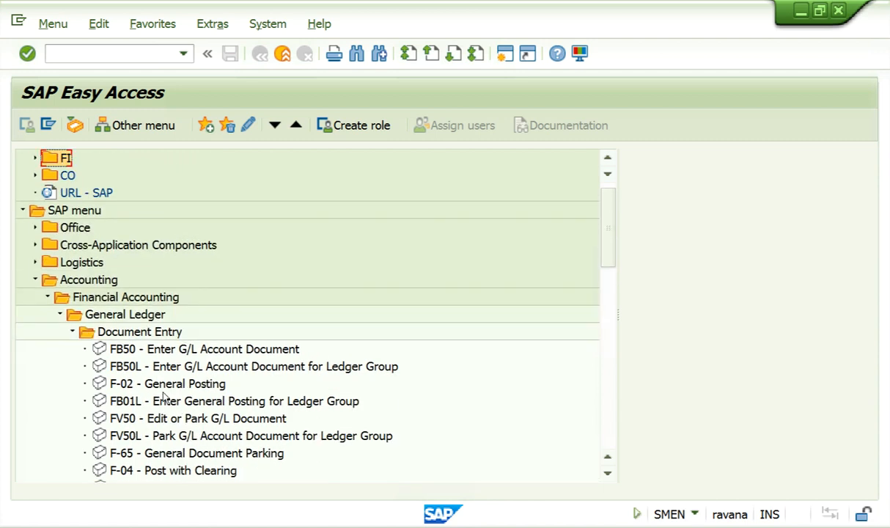
left_click(158, 383)
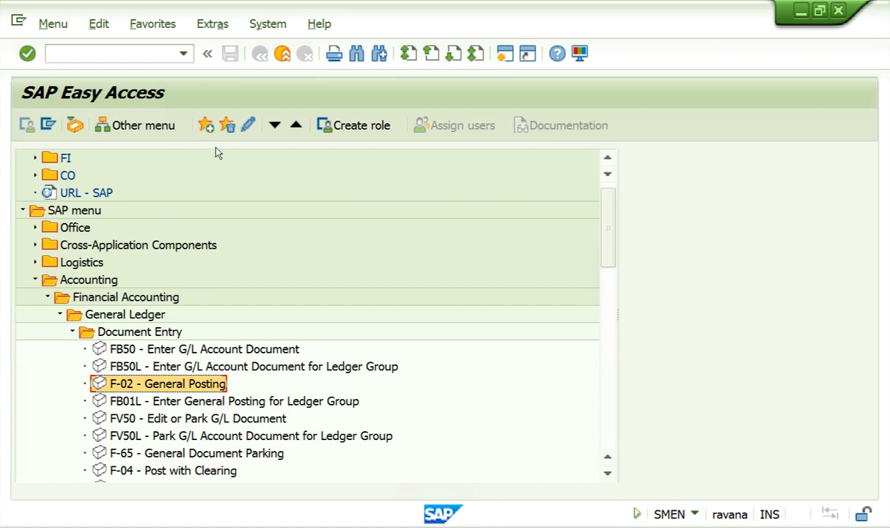
left_click(206, 125)
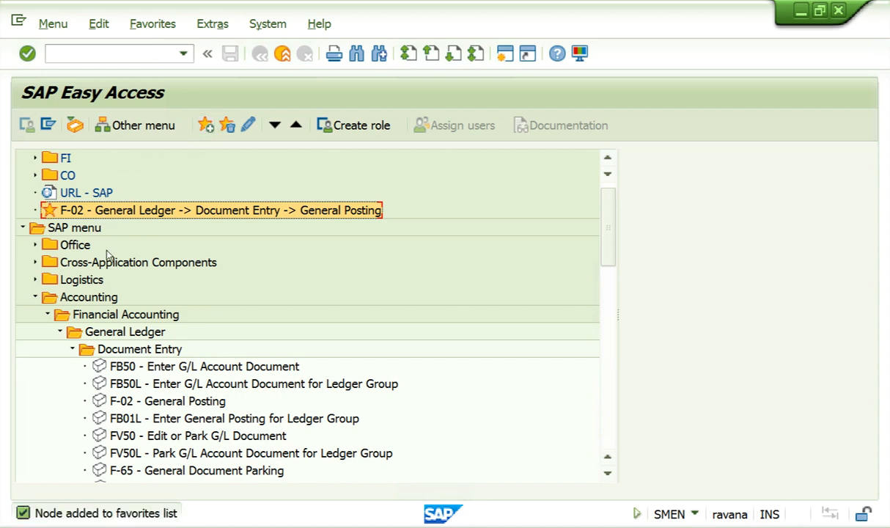
Step: Move the F-02 General Posting favorite into the FI folder and collapse the folder
scroll(82, 221, "up", 1)
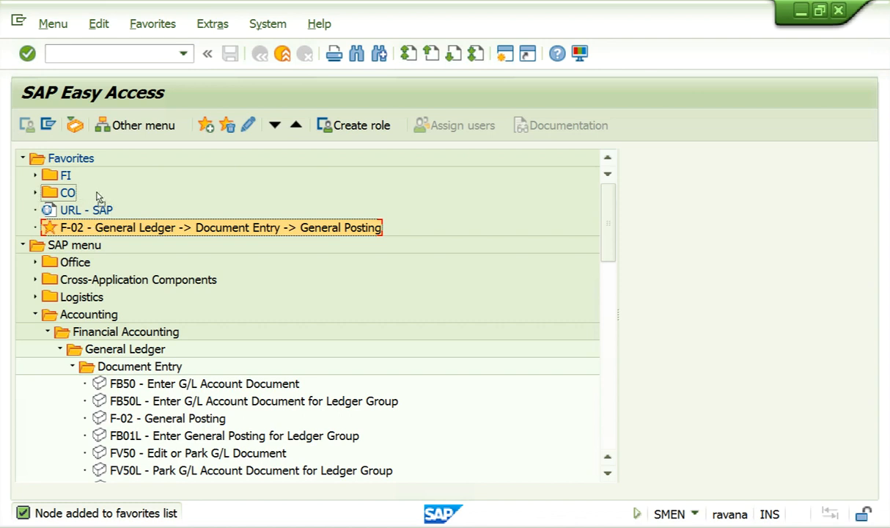
left_click_drag(68, 175, 65, 174)
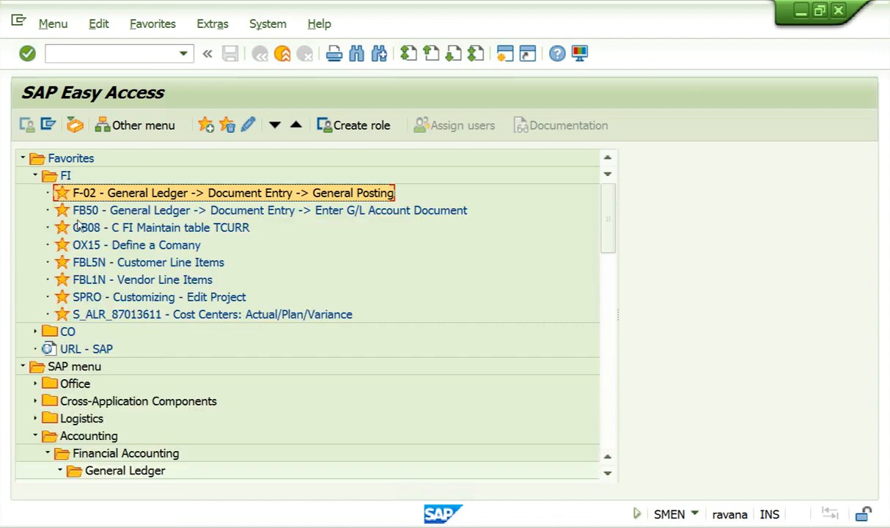
left_click(35, 176)
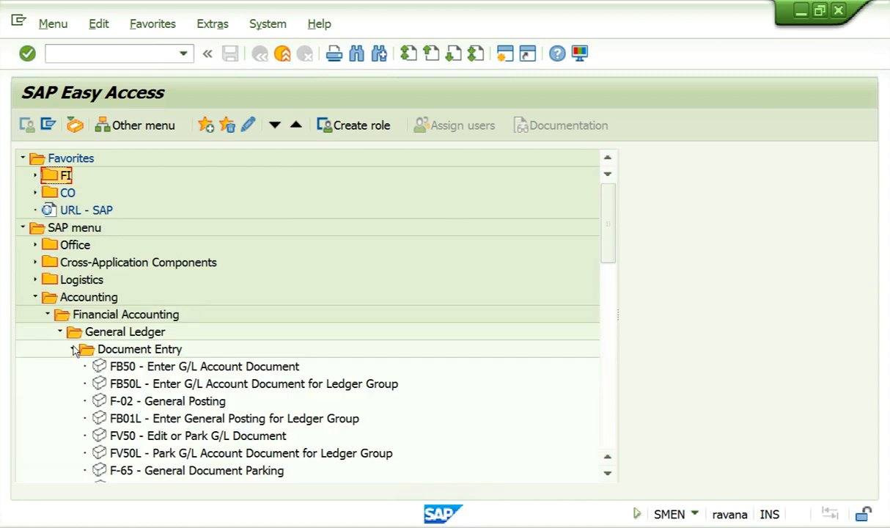
Step: Collapse the Financial Accounting and Accounting folders in the SAP menu
left_click(60, 332)
left_click(60, 332)
left_click(47, 315)
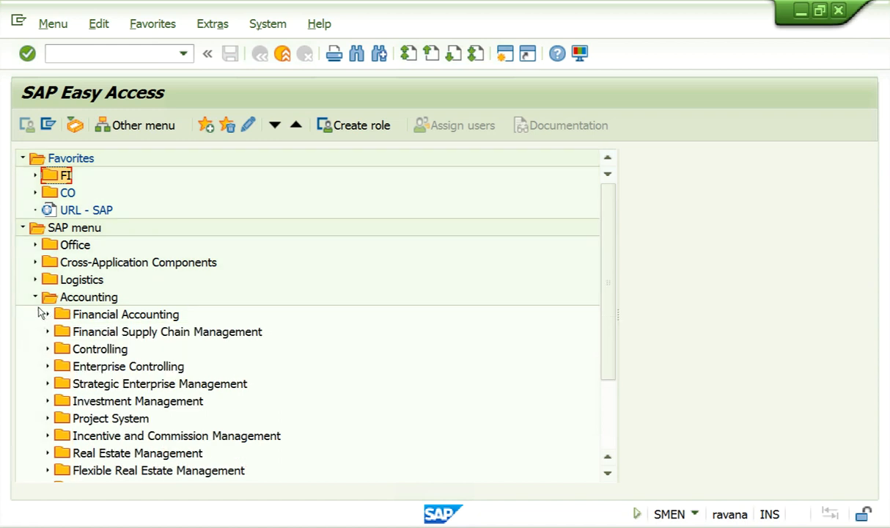
left_click(36, 297)
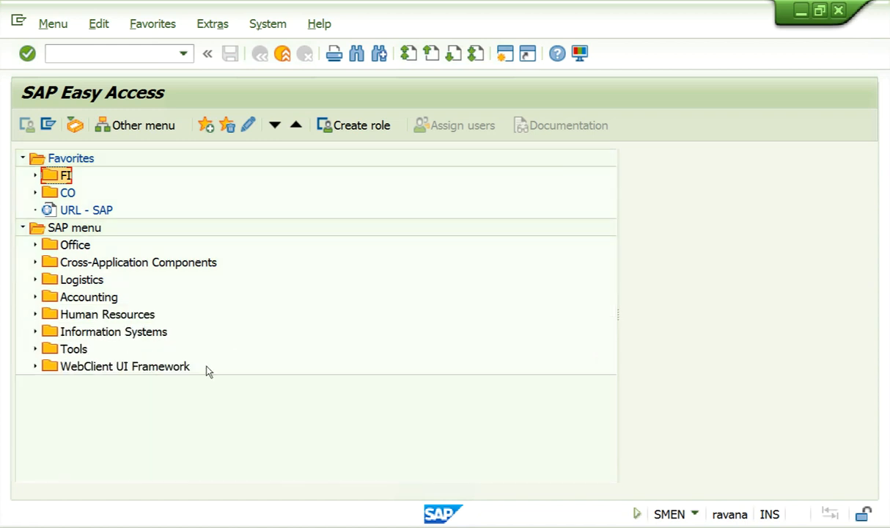
right_click(68, 178)
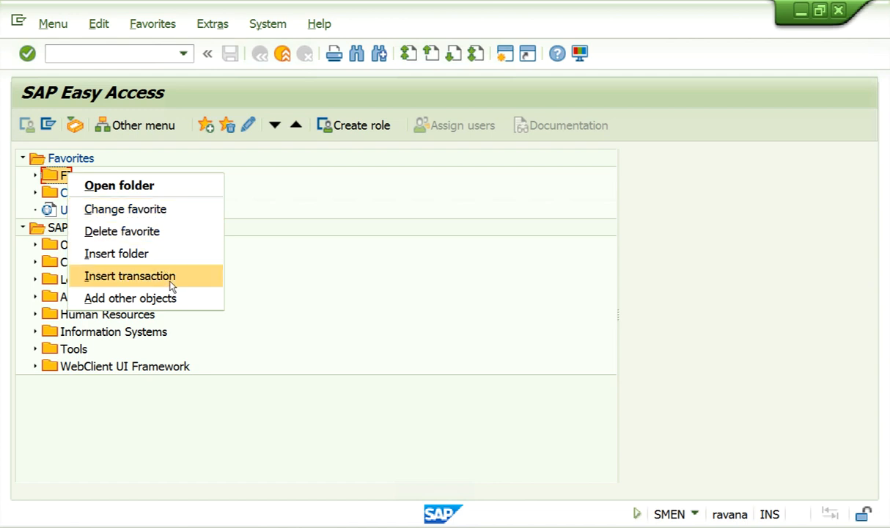
left_click(402, 313)
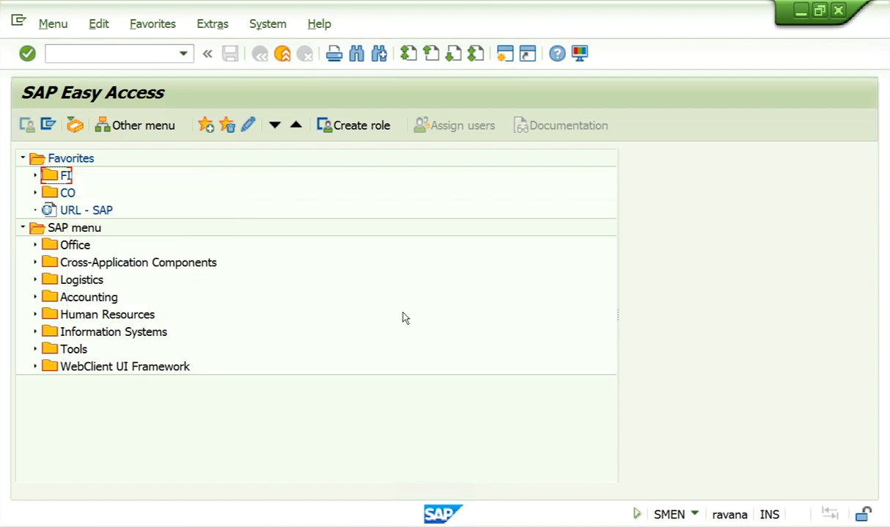
Step: Add FF67 - Manual Entry to the favorites from Accounting > Financial Accounting > Banks > Incomings > Bank Statement
left_click(36, 297)
left_click(47, 263)
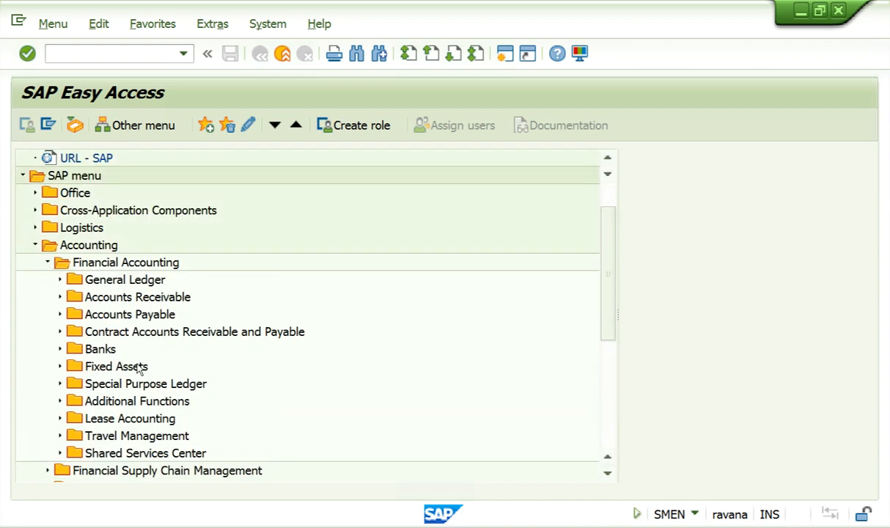
left_click(59, 349)
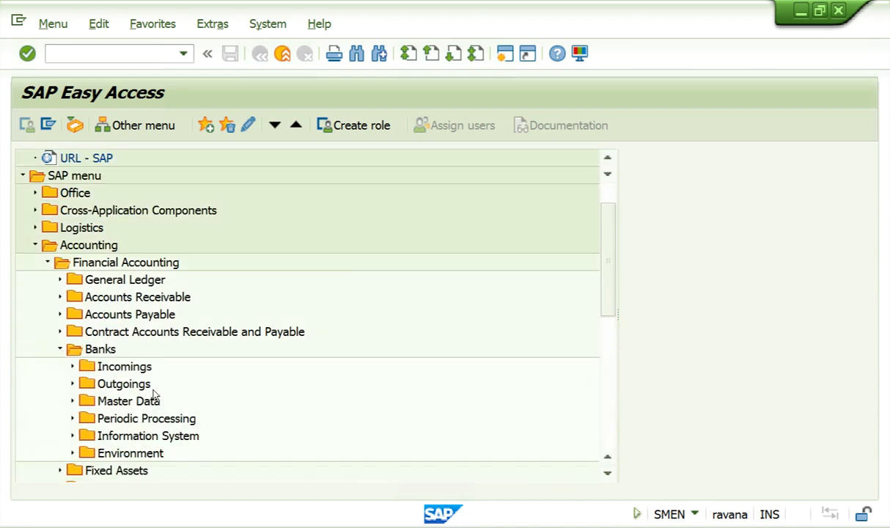
left_click(71, 366)
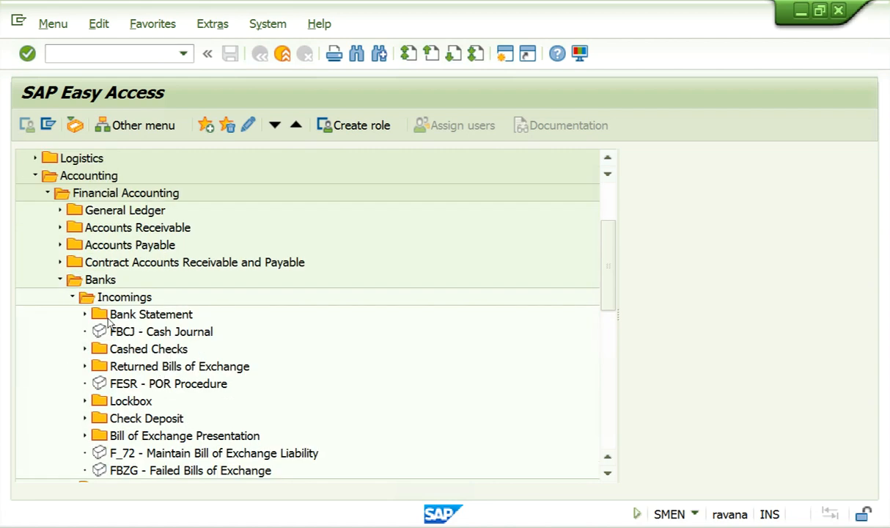
left_click(85, 314)
left_click(151, 334)
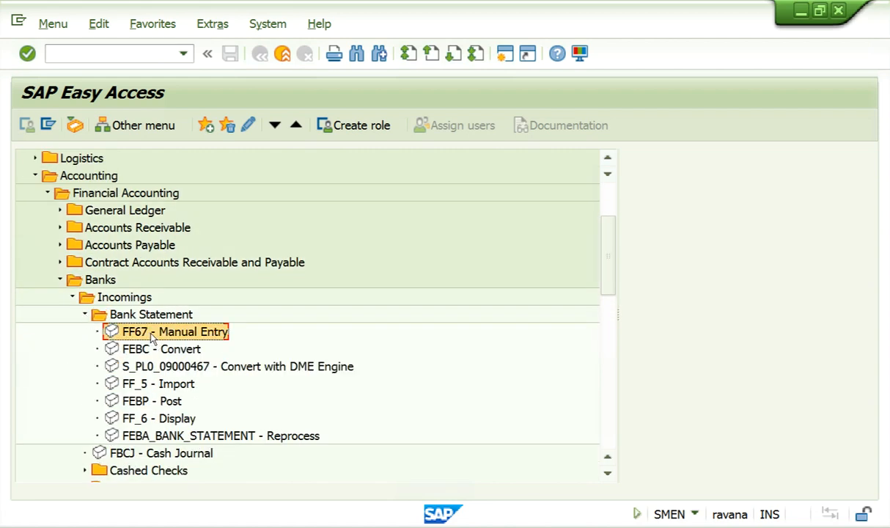
scroll(115, 207, "up", 3)
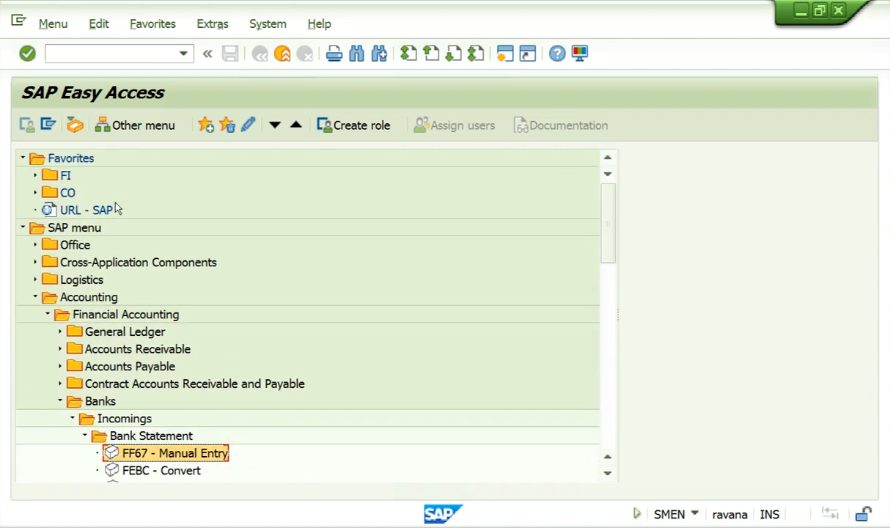
double_click(200, 454)
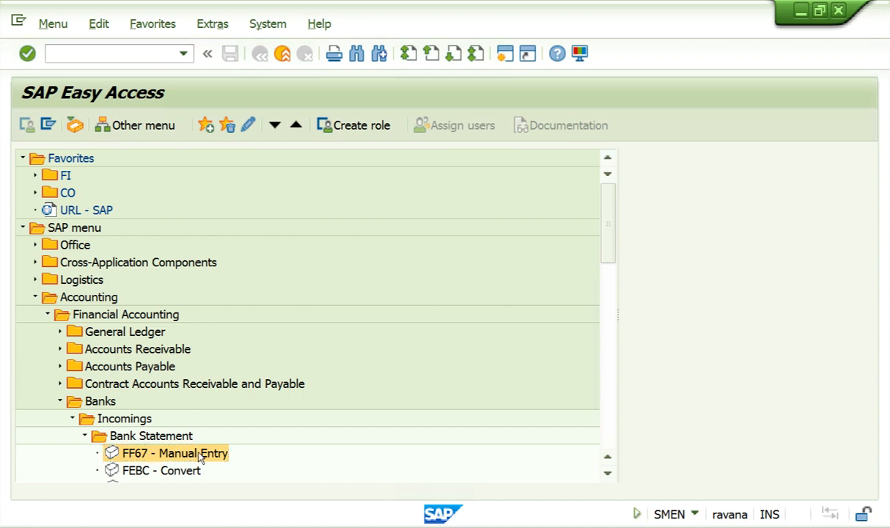
right_click(200, 455)
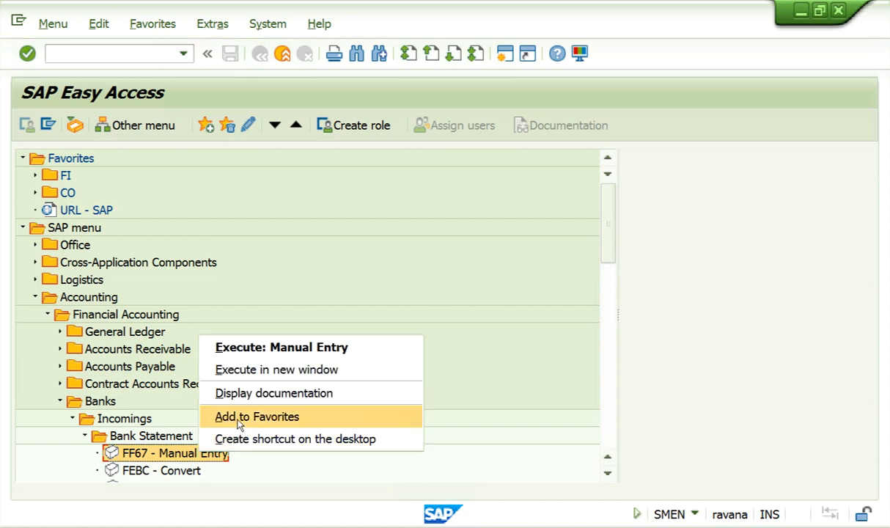
left_click(144, 452)
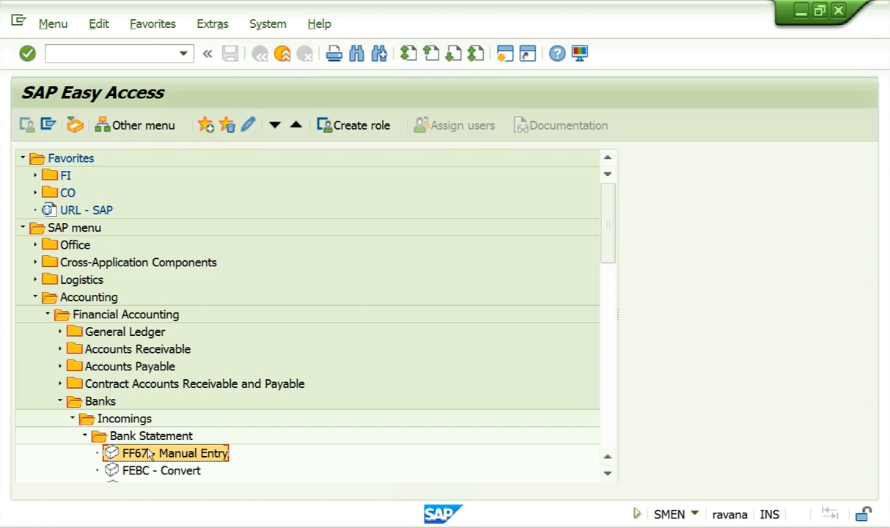
left_click(207, 126)
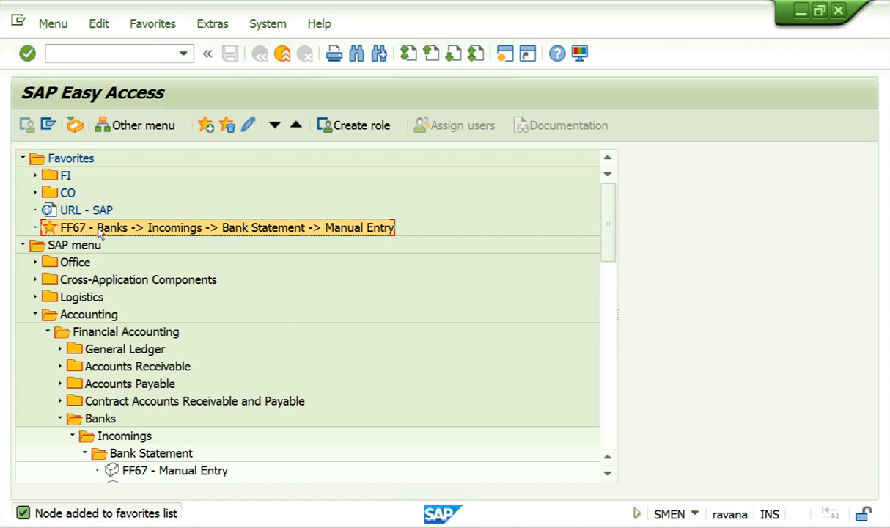
Step: Move the FF67 Manual Entry favorite into the FI folder and check the folder's transactions
left_click_drag(147, 227, 65, 178)
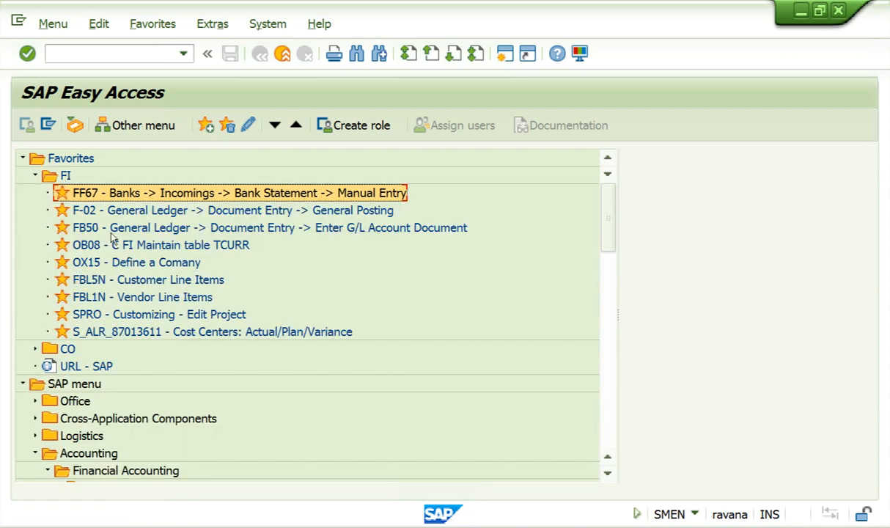
left_click(36, 176)
left_click(35, 176)
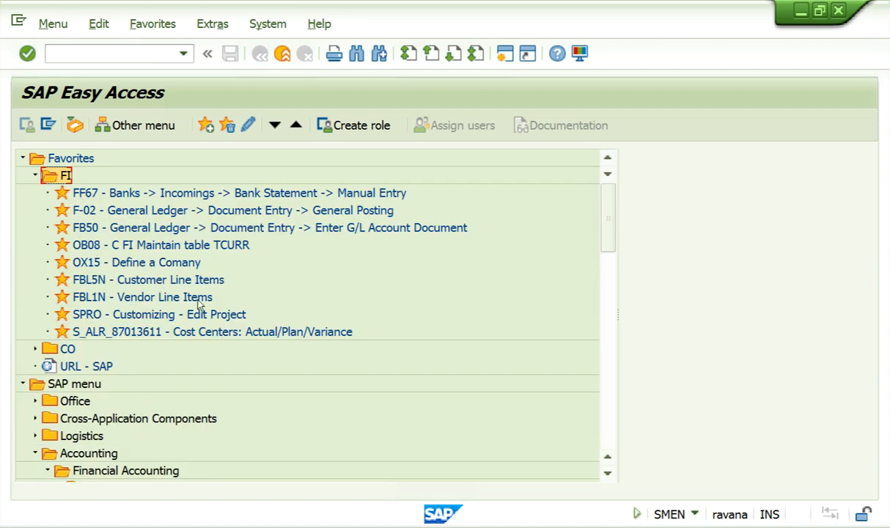
Step: Insert transaction KZS2 into the FI favorites folder and delete that new favorite again
right_click(155, 331)
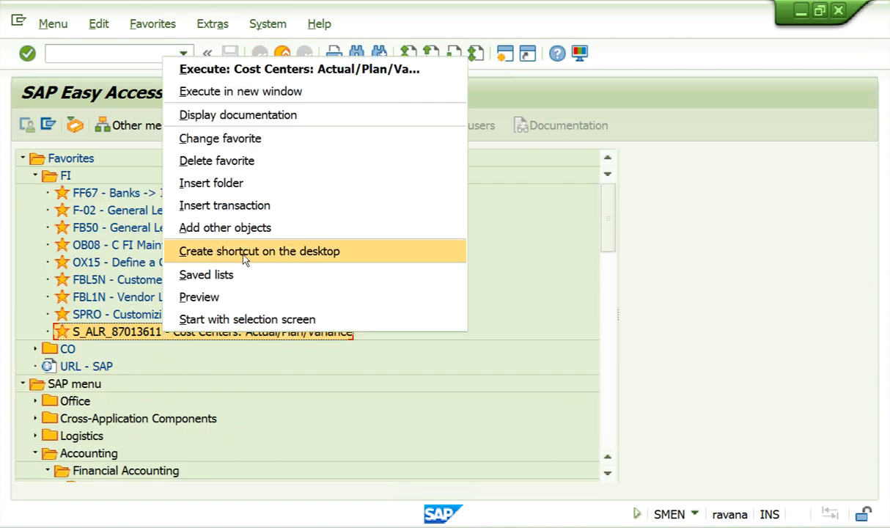
left_click(264, 208)
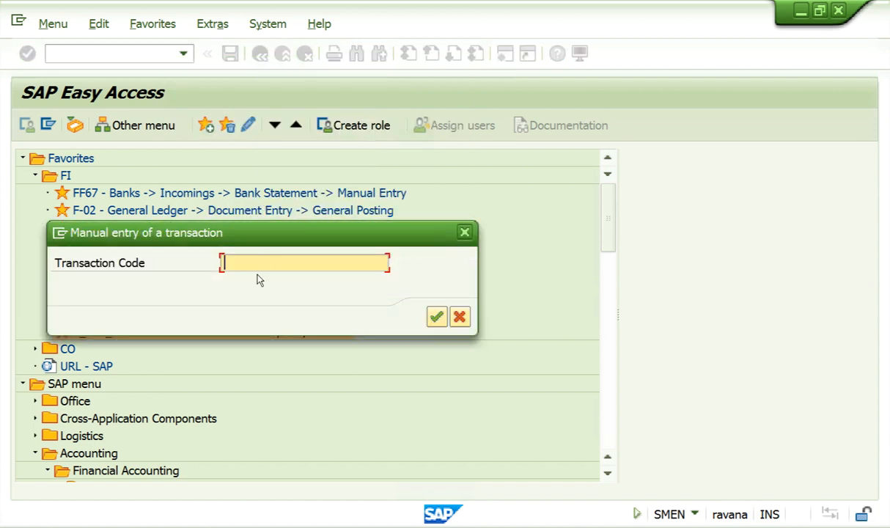
type("kzs2")
key("Return")
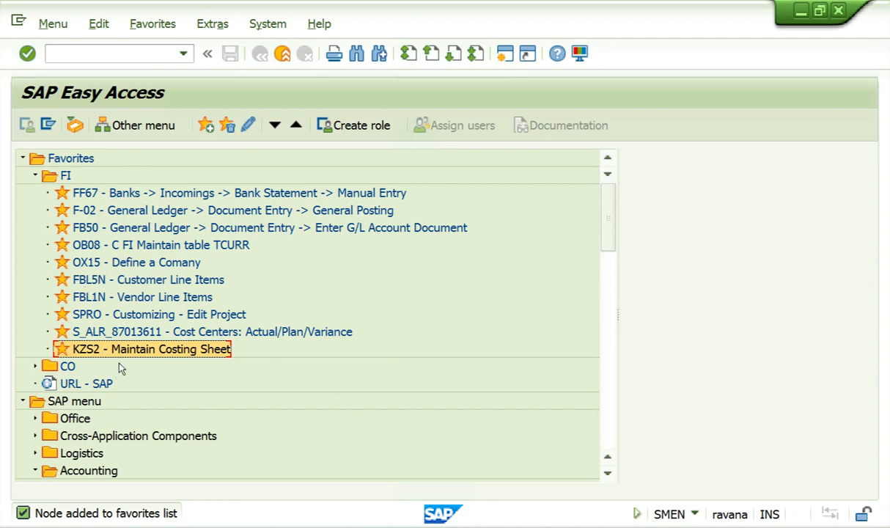
right_click(167, 351)
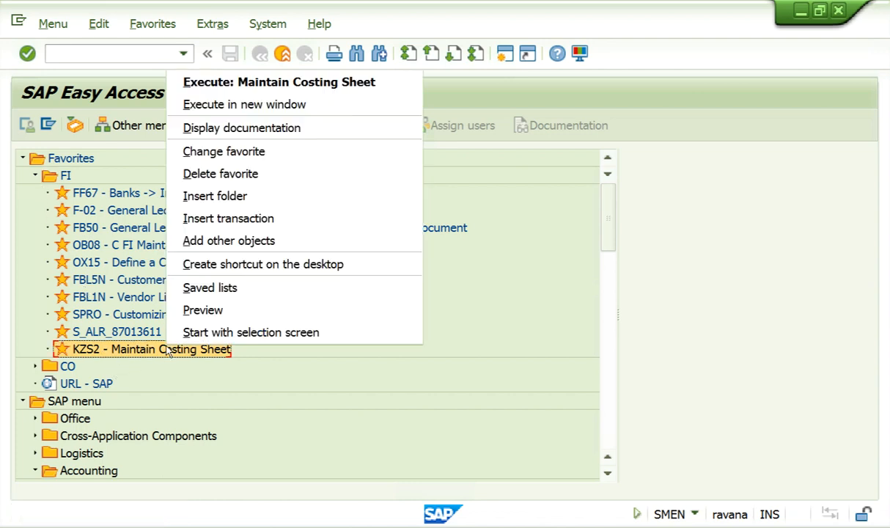
left_click(227, 176)
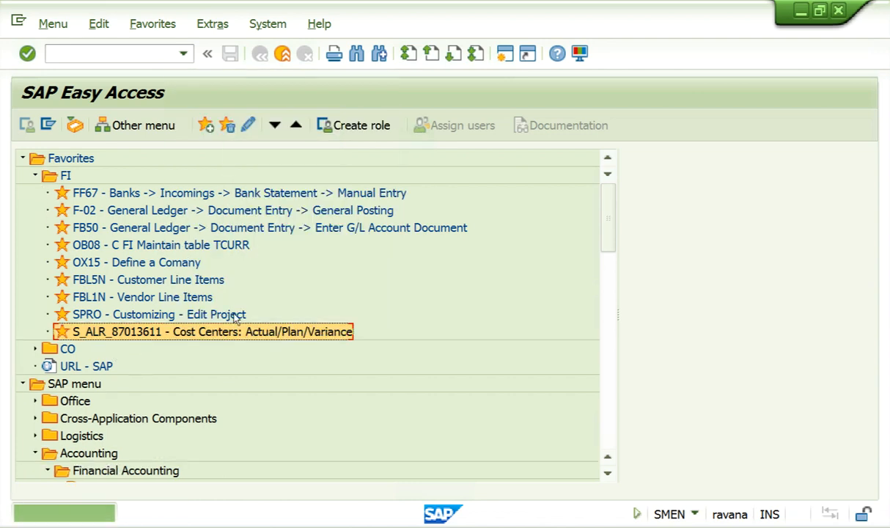
Step: Rename the S_ALR_87013611 favorite as Cost Center Report and collapse the FI folder
right_click(154, 336)
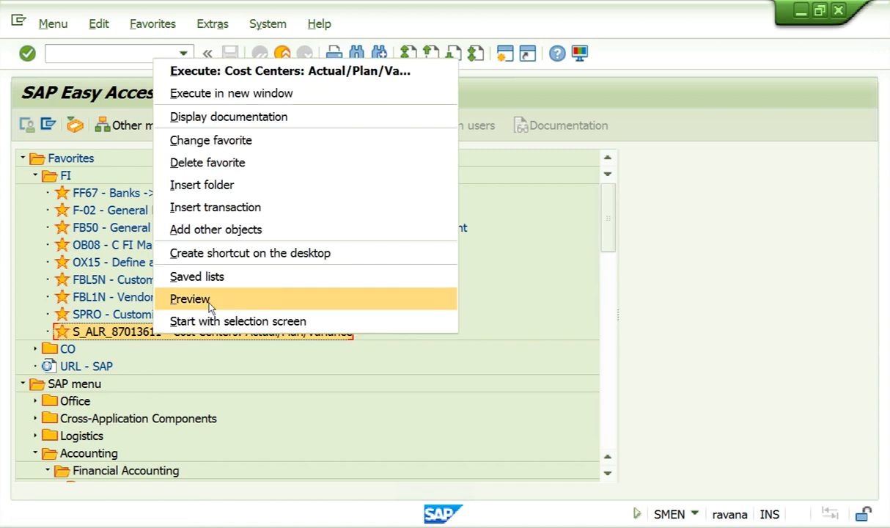
left_click(211, 141)
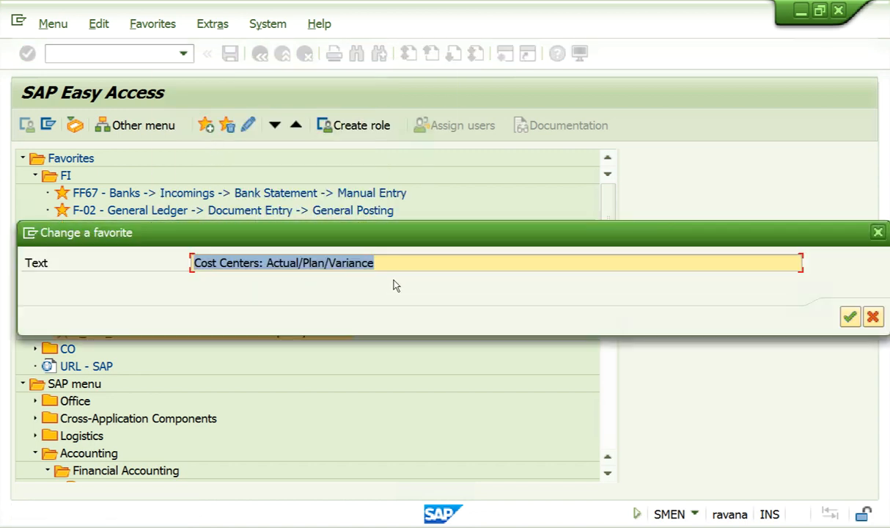
key("BackSpace")
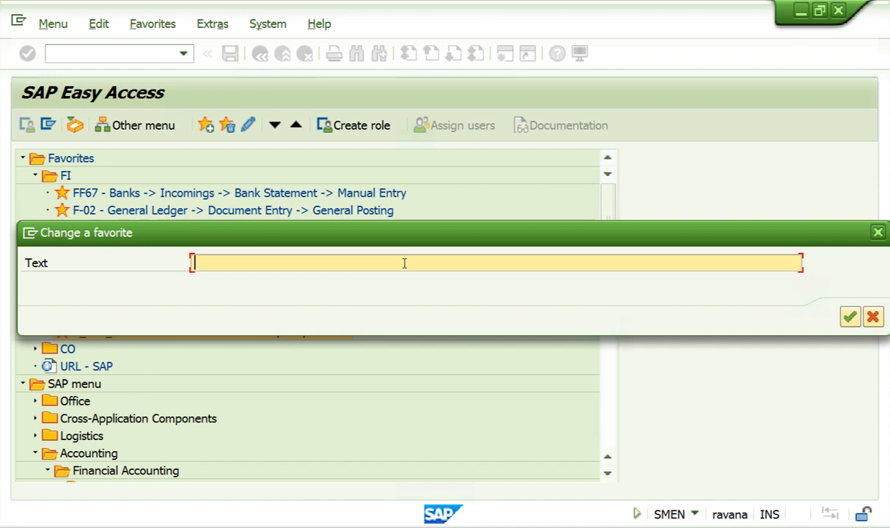
type("Cosat")
key("BackSpace")
key("BackSpace")
key("BackSpace")
type("t Center ")
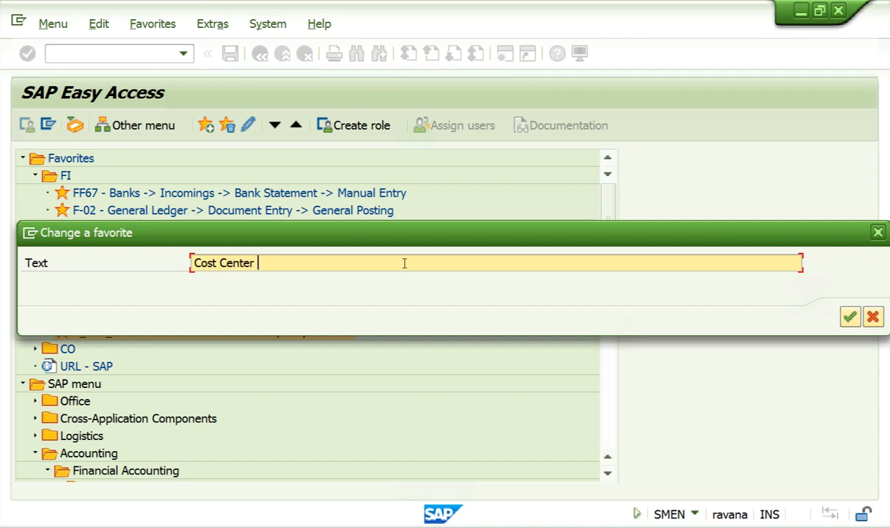
type("Report")
left_click(850, 316)
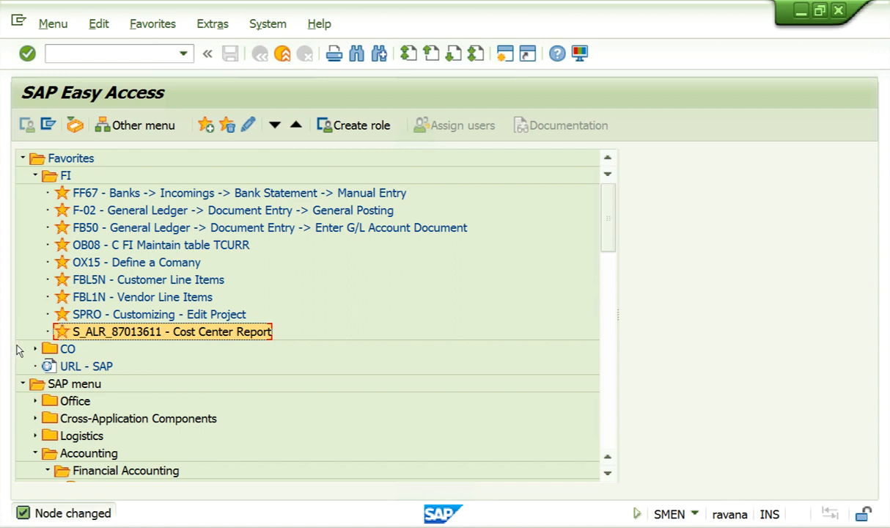
left_click(35, 175)
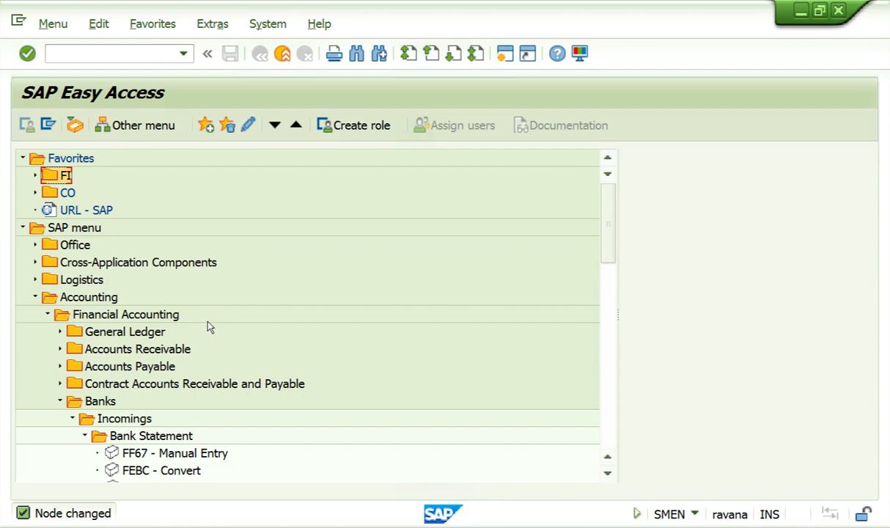
left_click(95, 210)
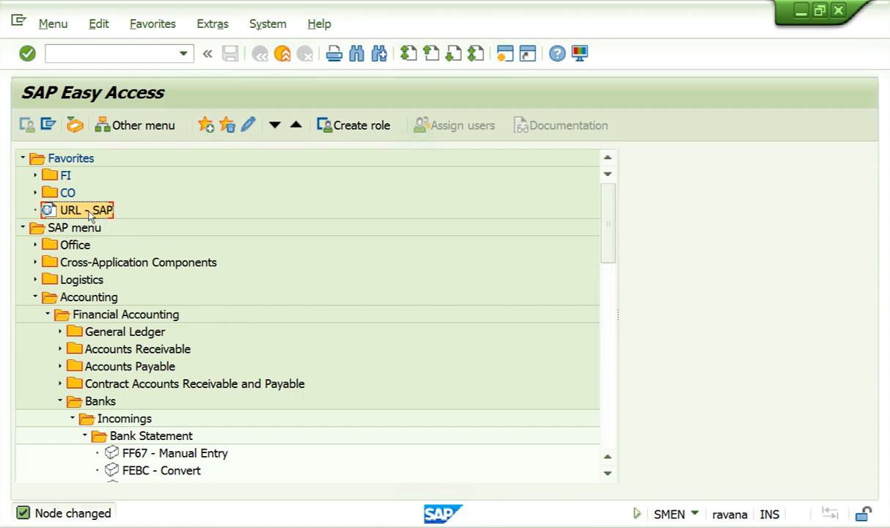
right_click(92, 215)
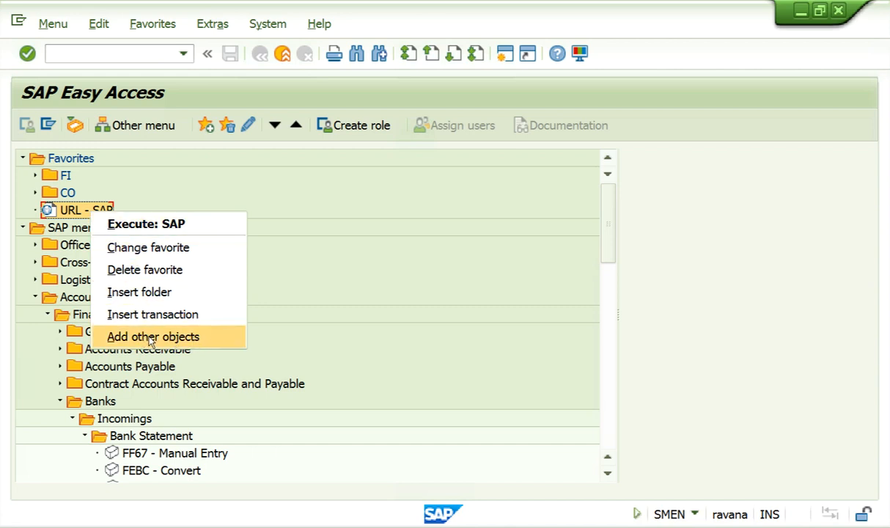
left_click(357, 181)
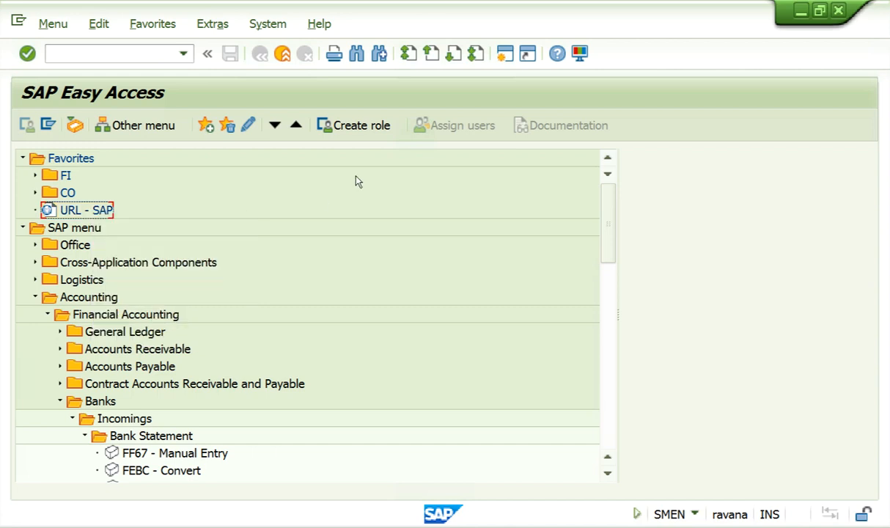
left_click(65, 178)
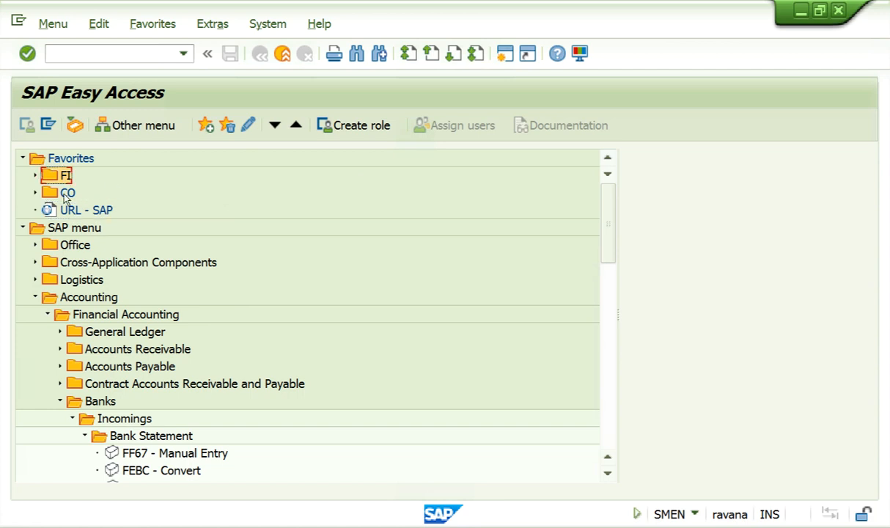
left_click(66, 194)
Step: Add a web address or file object to the Favorites folder, with SAP as its text
left_click(74, 155)
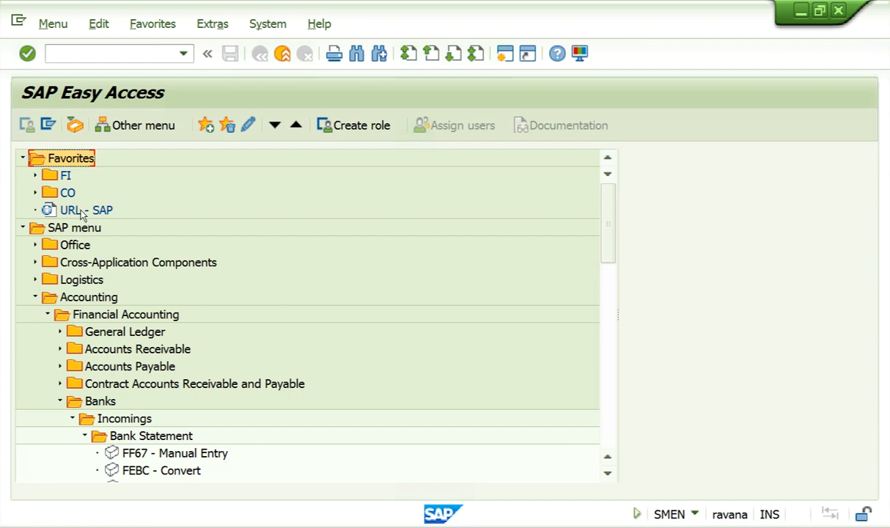
right_click(82, 159)
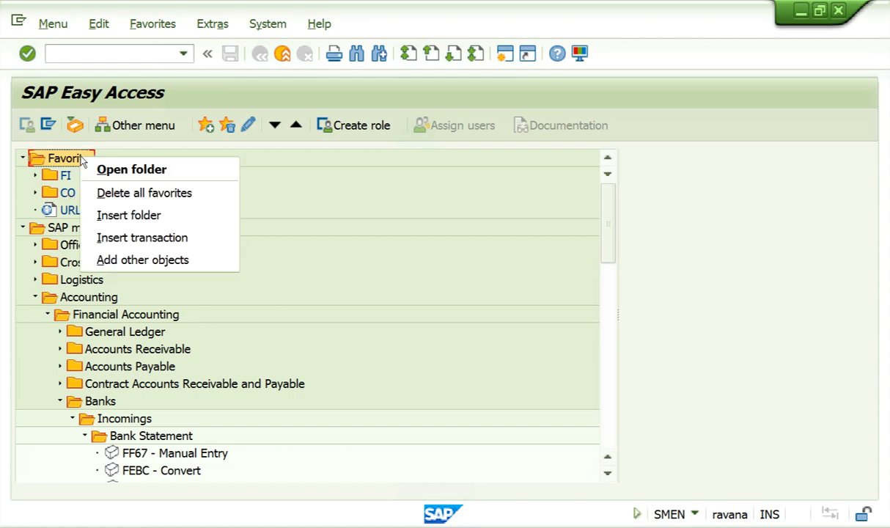
left_click(117, 260)
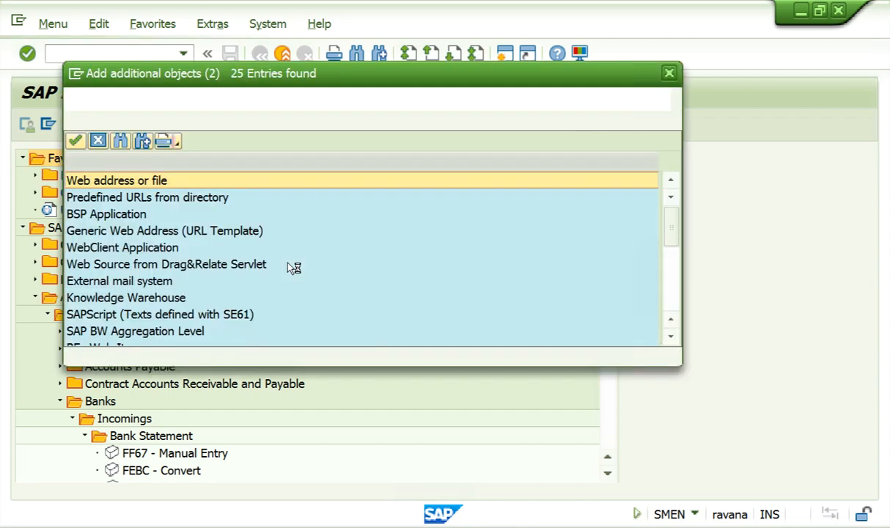
double_click(121, 182)
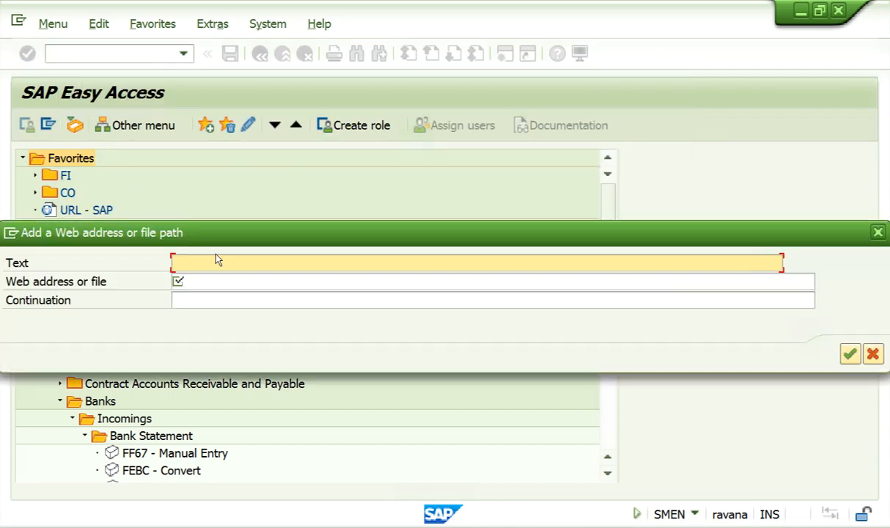
type("App")
key("BackSpace")
key("BackSpace")
key("BackSpace")
type("SA")
left_click(202, 281)
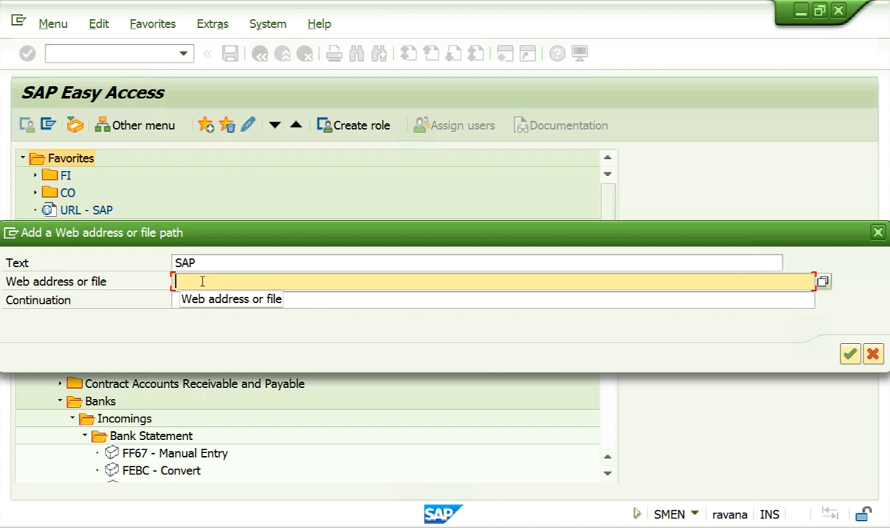
type("S")
key("BackSpace")
type("www.")
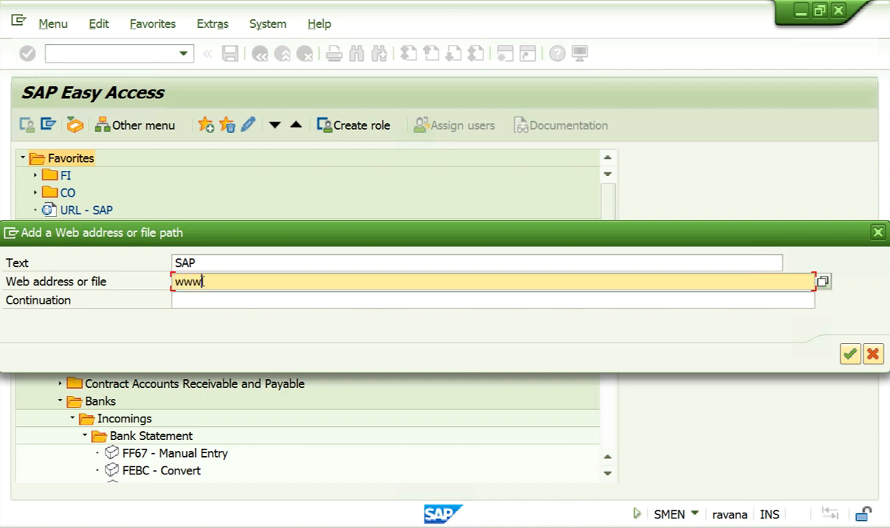
type("SAP.COM")
left_click(850, 354)
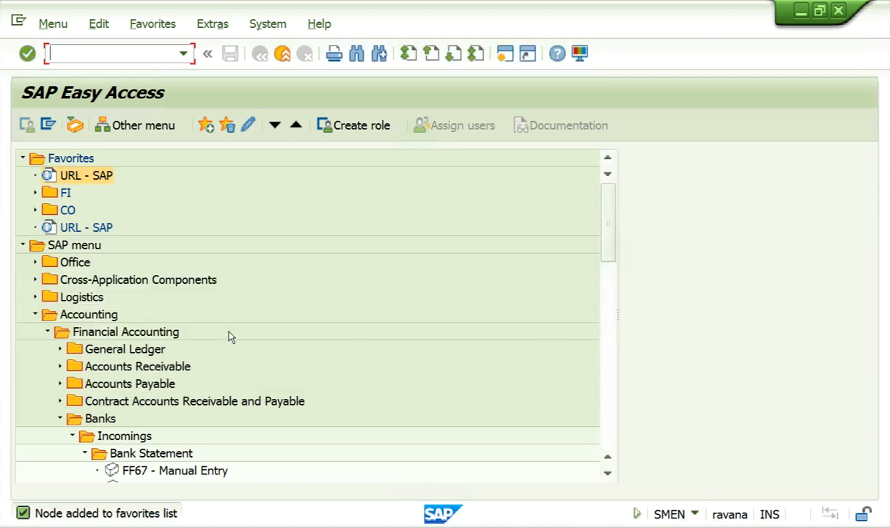
Step: Open the URL - SAP favorite below the CO folder and allow access to the website
double_click(73, 229)
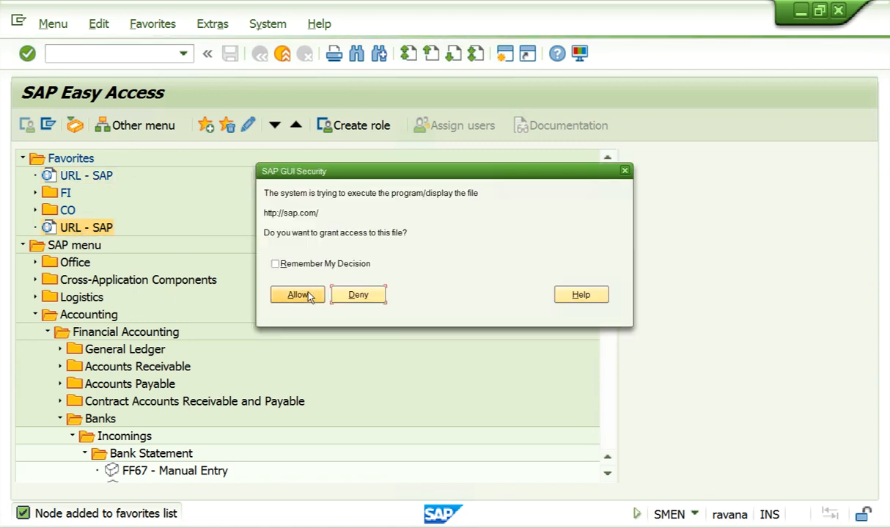
left_click(298, 295)
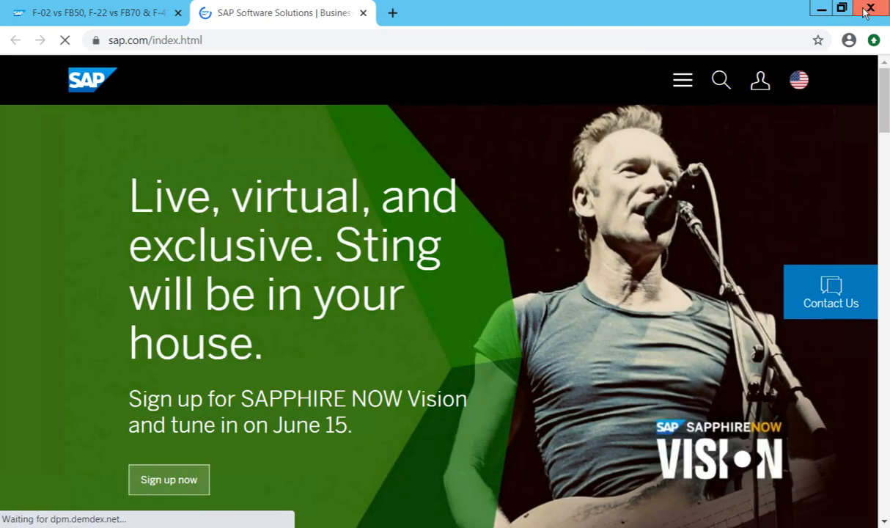
Step: Minimize the browser and run /n from the command history in SAP Easy Access
left_click(821, 11)
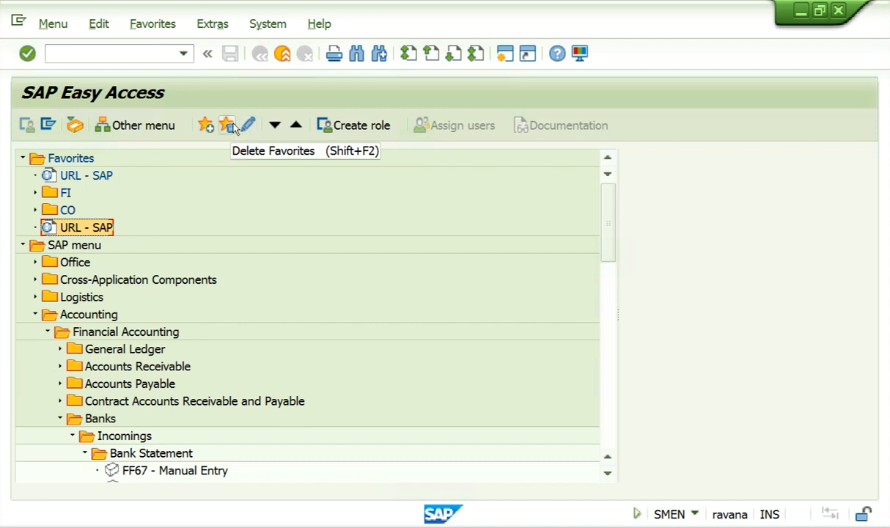
left_click(184, 56)
left_click(61, 76)
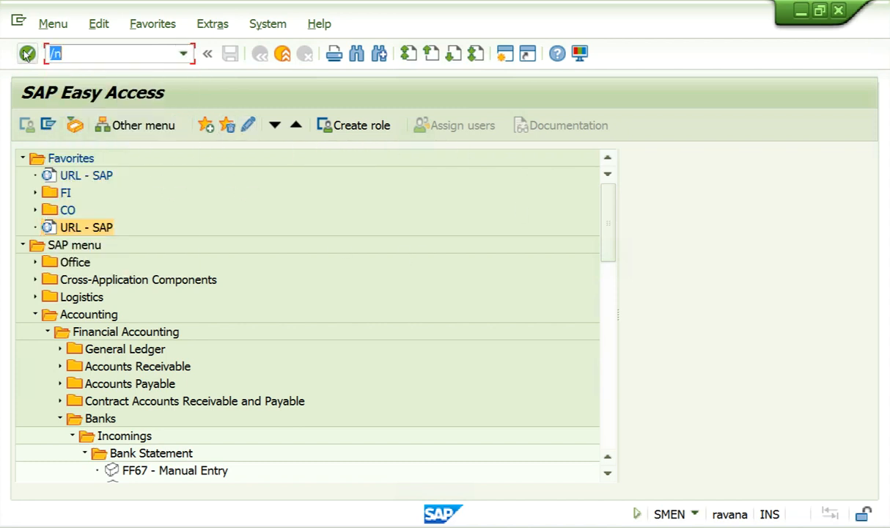
key("Return")
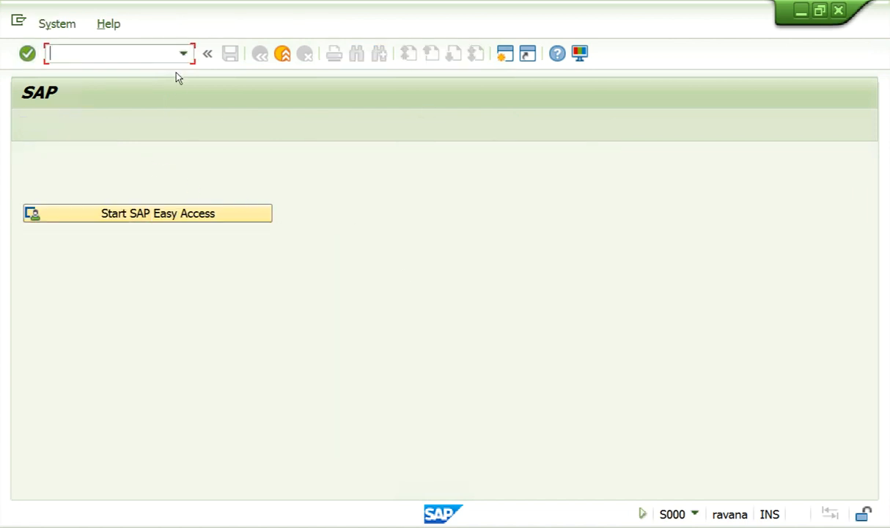
Step: Pick an entry from the command history again and minimize the SAP session window
left_click(184, 53)
left_click(66, 84)
left_click(798, 13)
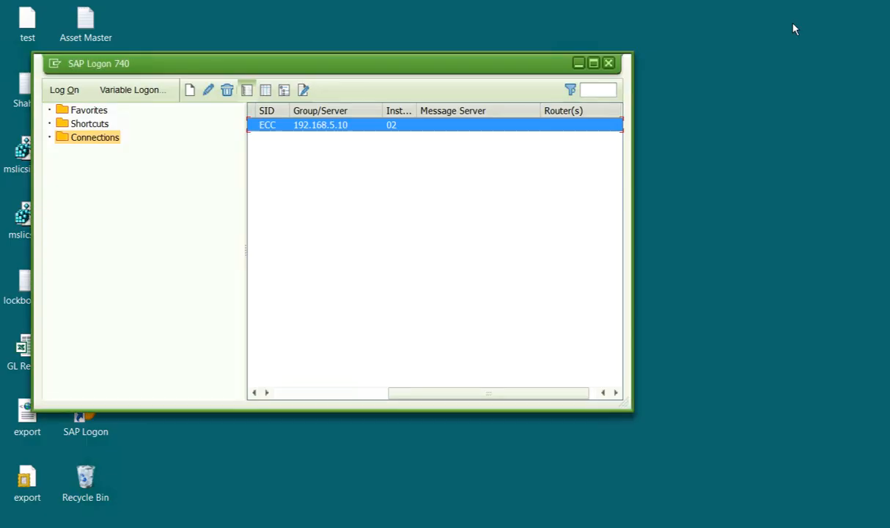
Step: Take the SAP SERVER remote session out of full screen and minimize its window
left_click(167, 5)
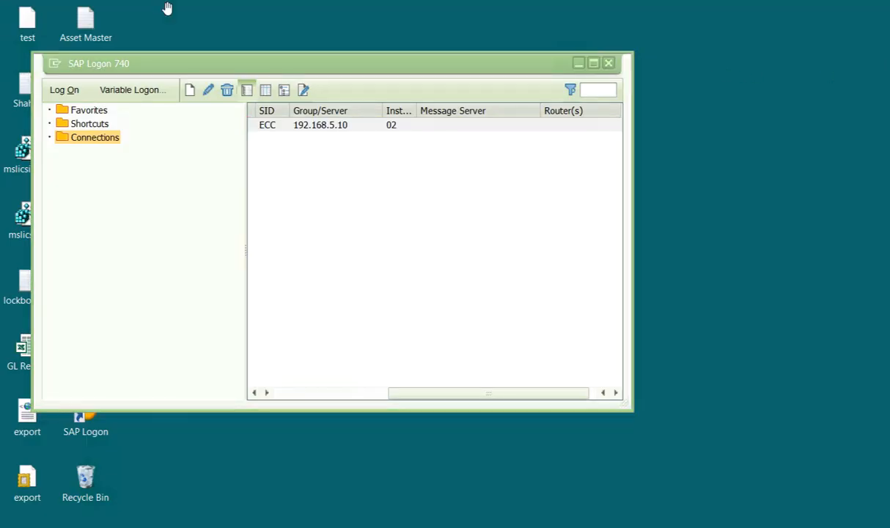
key("ctrl+Right")
key("ctrl+Left")
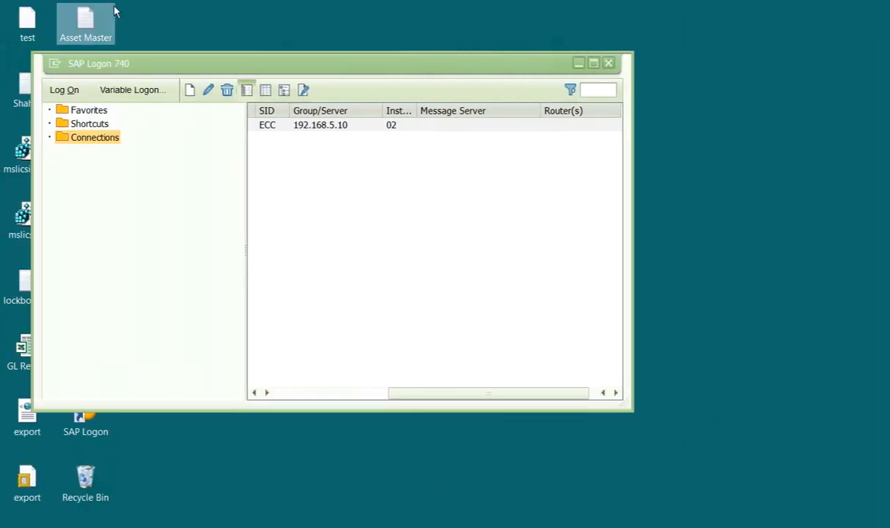
mouse_move(171, 3)
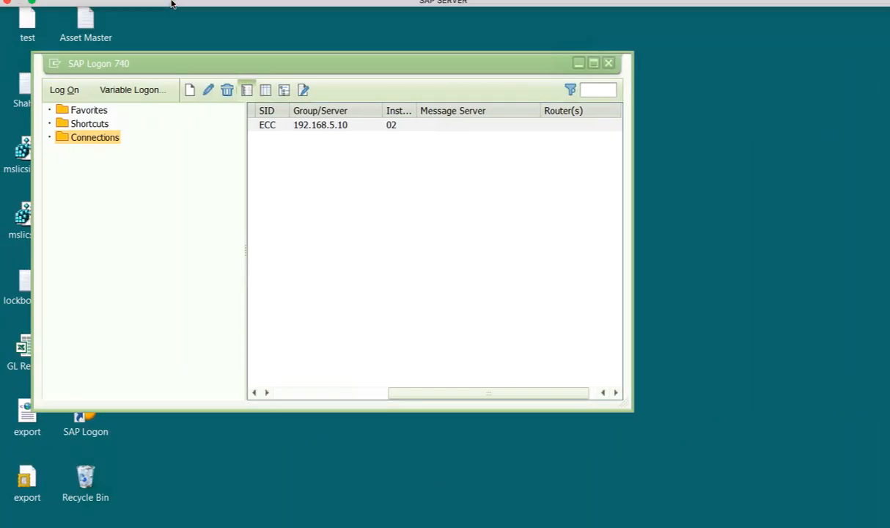
left_click(173, 6)
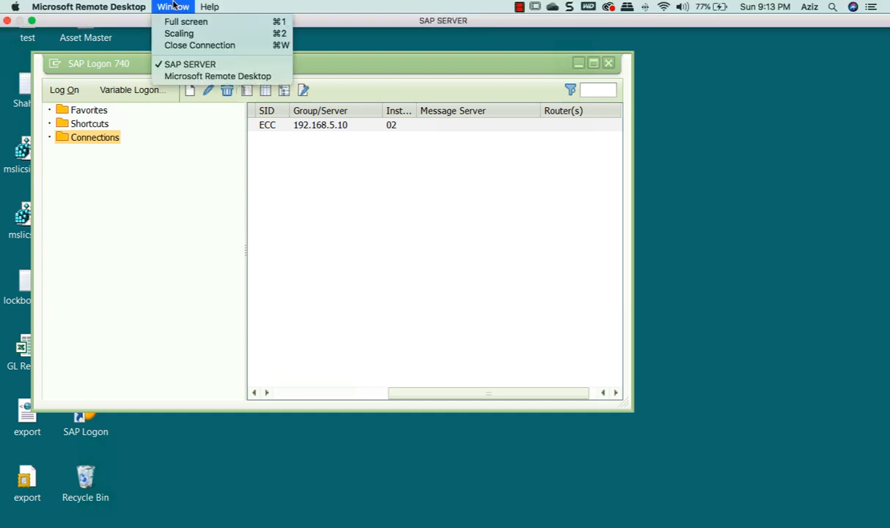
left_click(186, 22)
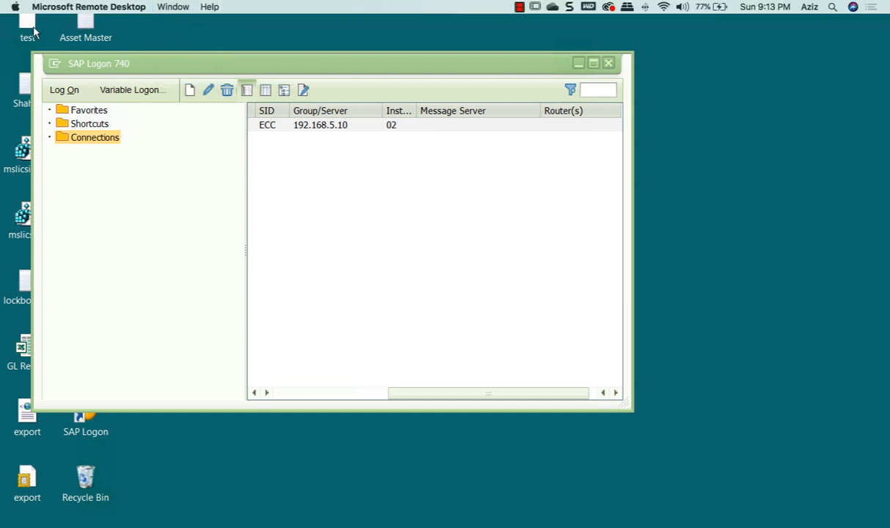
left_click(170, 8)
left_click(169, 21)
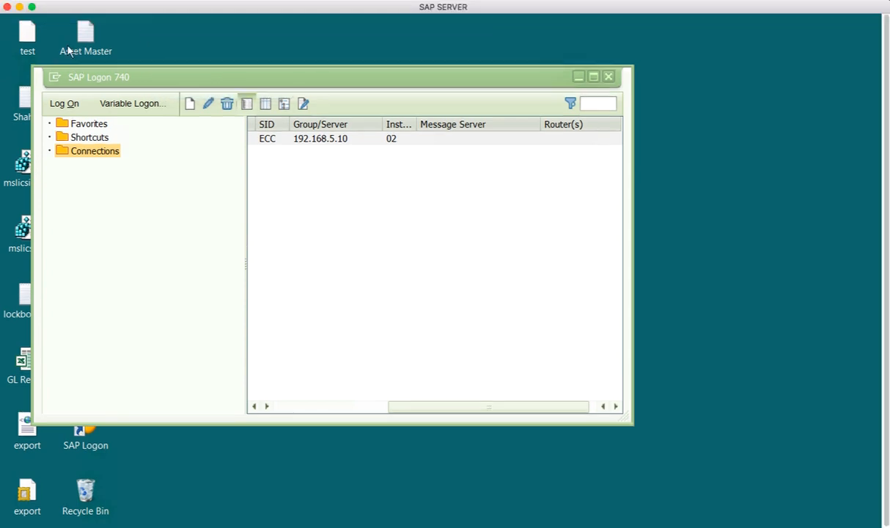
left_click(19, 7)
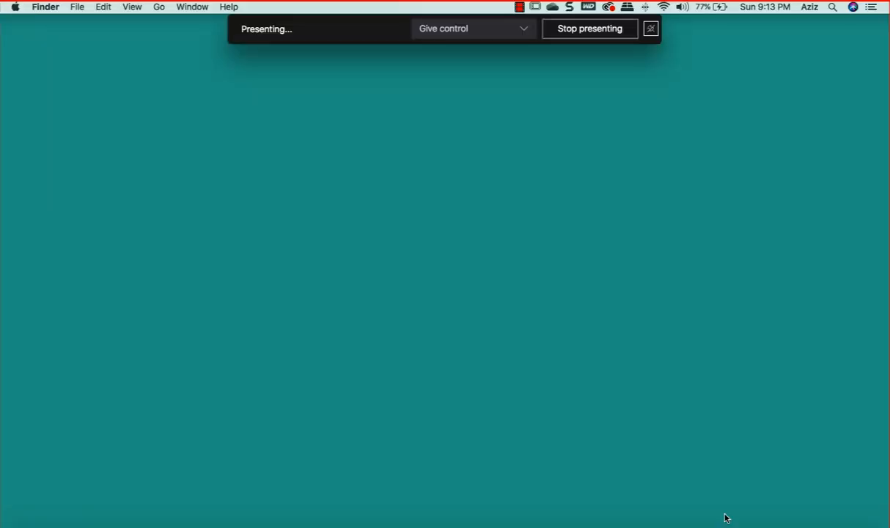
Step: Browse in Finder from the OneDrive folder through SAP, FICO and FICO Configuration to the FI CONFG folder
left_click(606, 526)
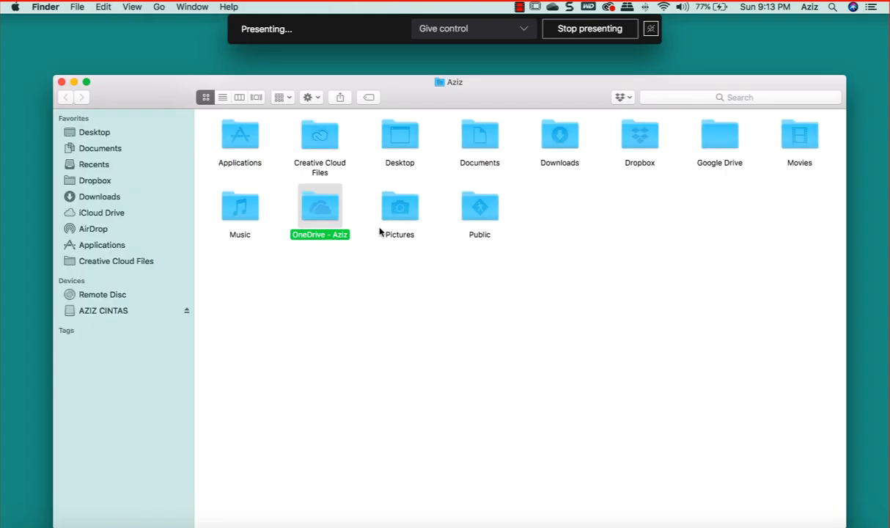
double_click(322, 203)
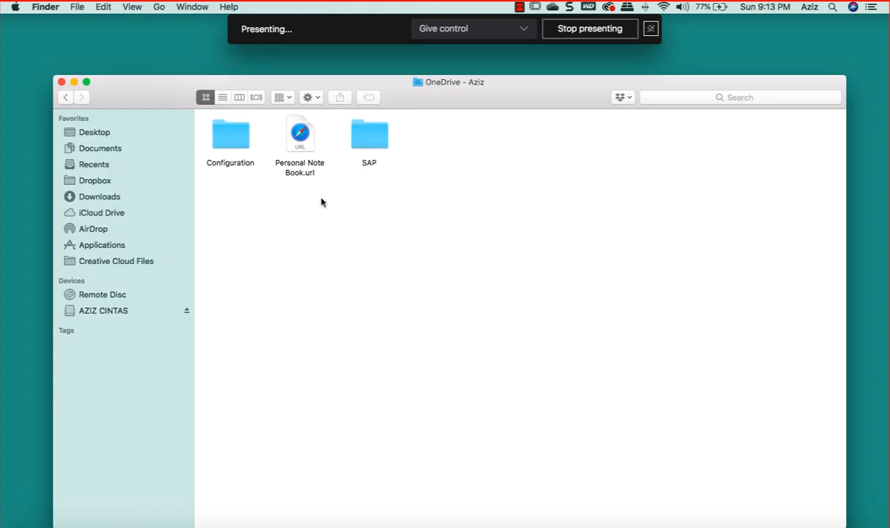
double_click(391, 132)
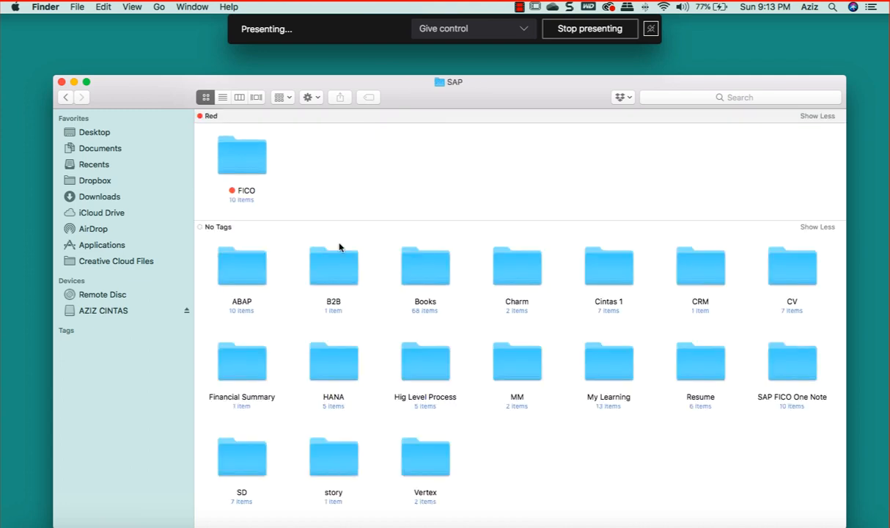
double_click(246, 172)
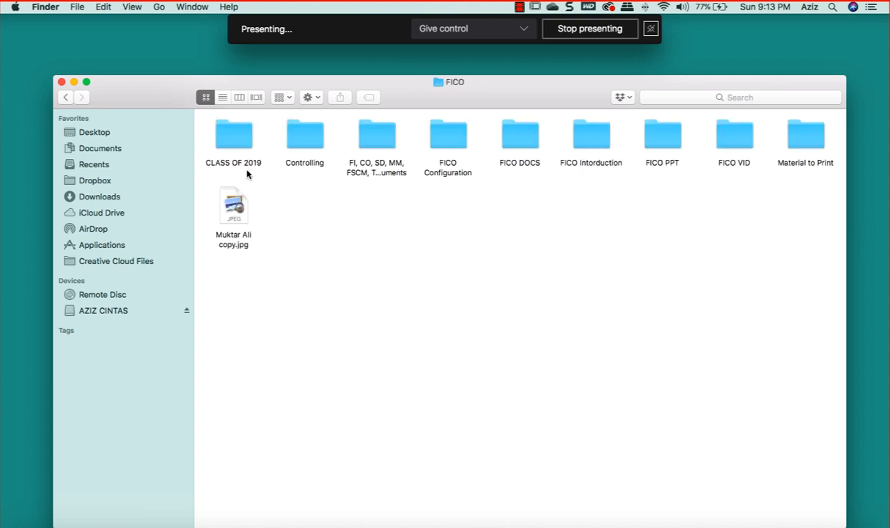
double_click(445, 139)
double_click(235, 133)
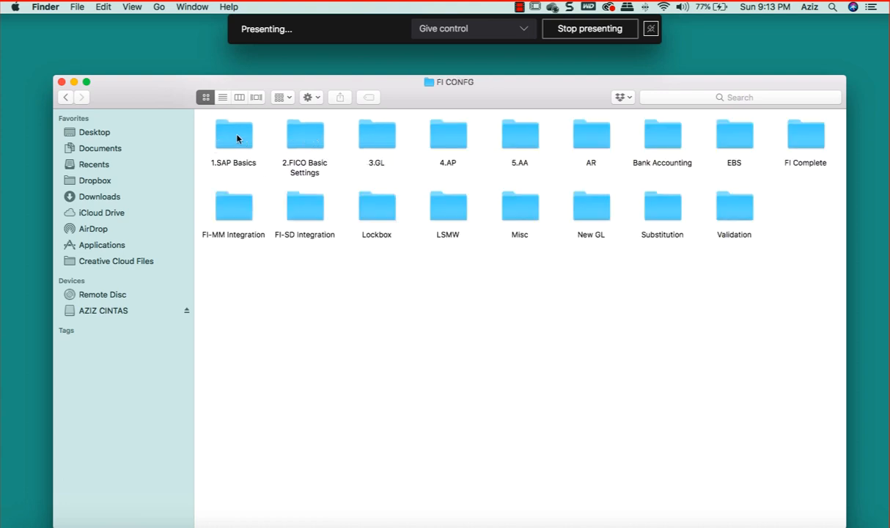
Step: Look into 1.SAP Basics, open the FICO BASIC SETTINGS document from 2.FICO Basic Settings, and minimize the Finder window
double_click(236, 138)
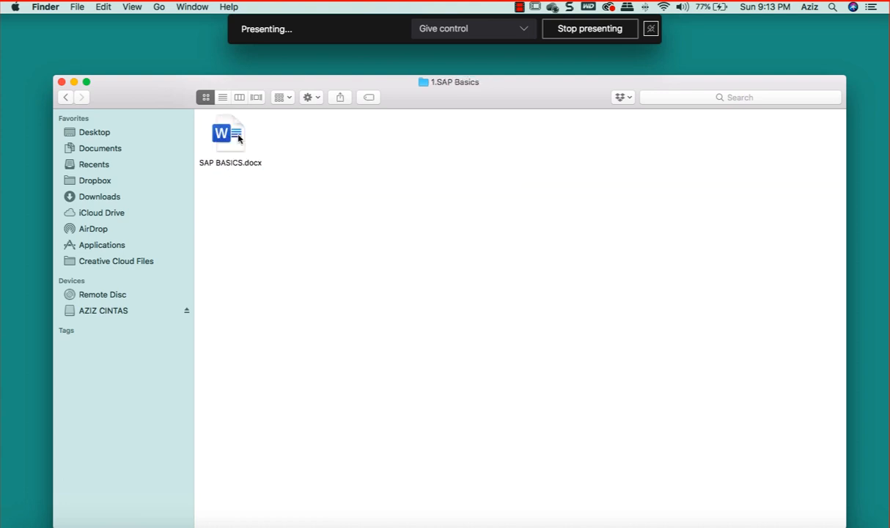
left_click(66, 97)
double_click(291, 132)
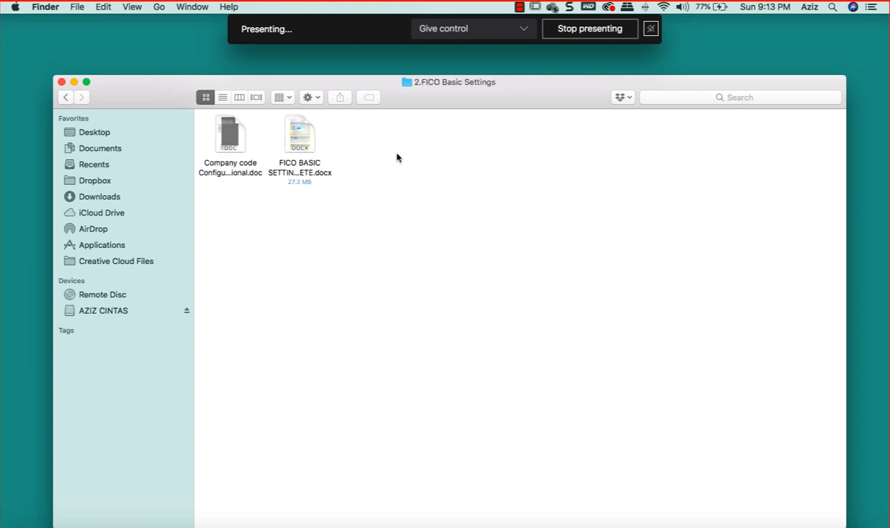
double_click(308, 132)
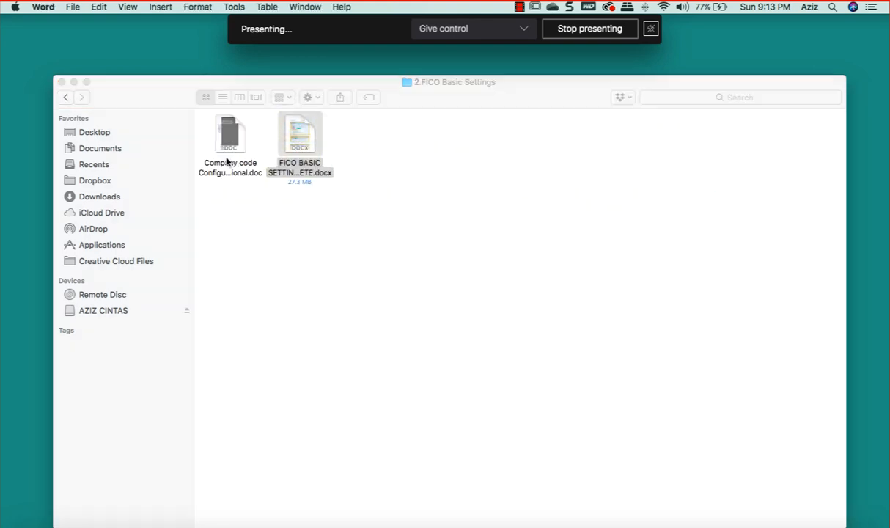
left_click(73, 81)
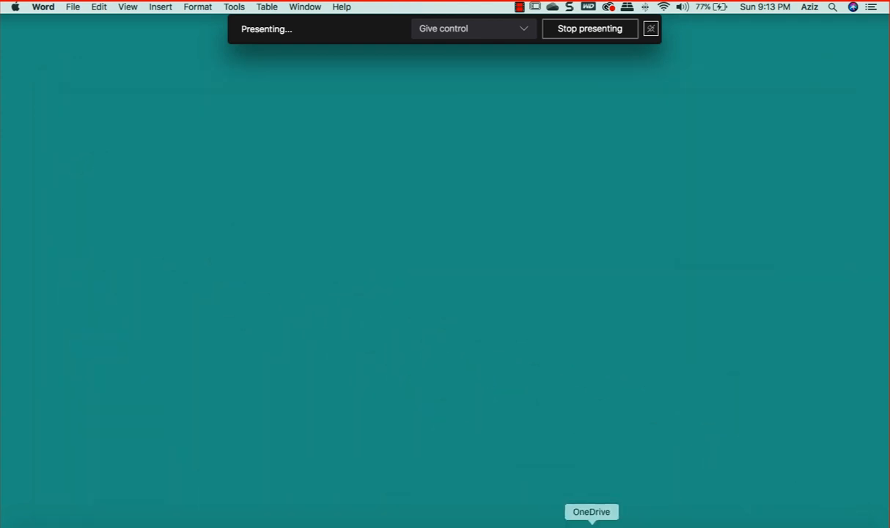
Step: Switch to Microsoft Teams and open SAP FI Configuration.docx from the Configuration Guide folder in the General channel's files
left_click(635, 525)
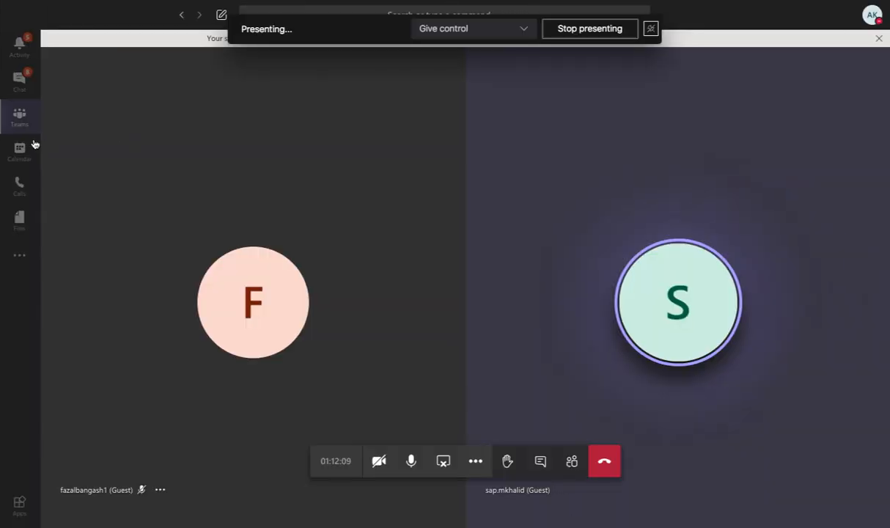
left_click(18, 114)
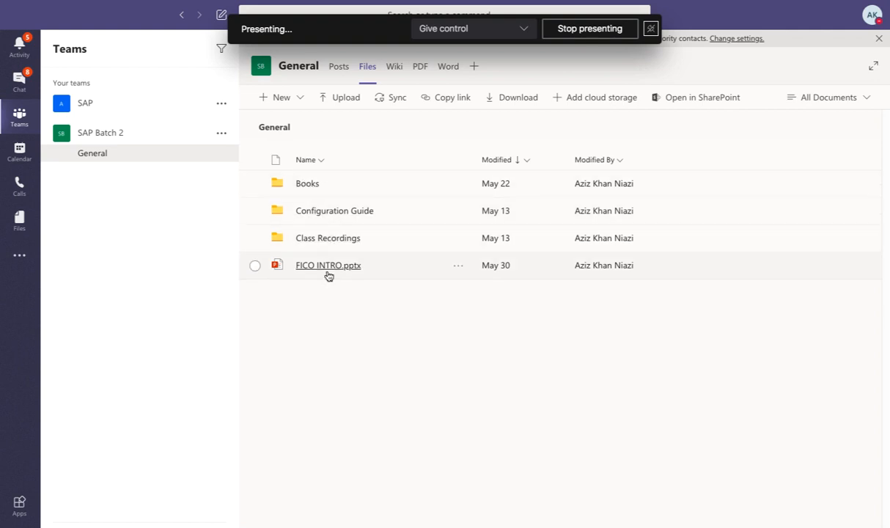
left_click(344, 212)
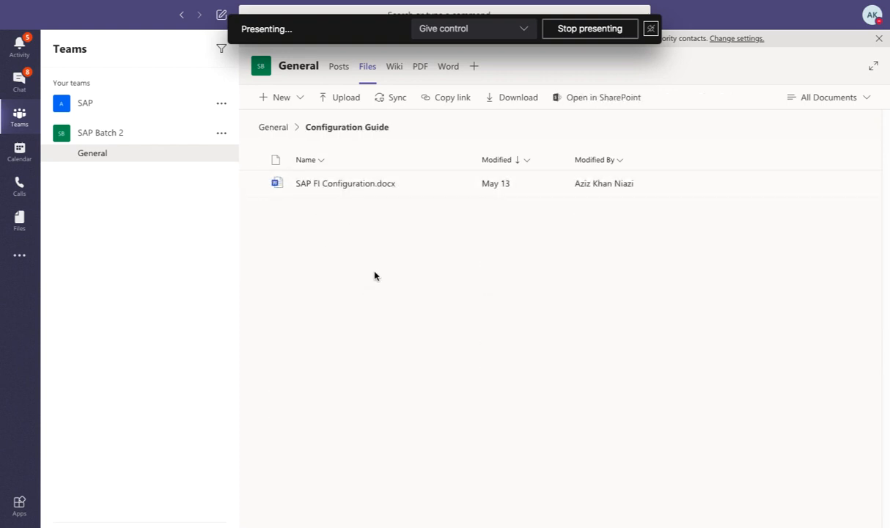
left_click(345, 184)
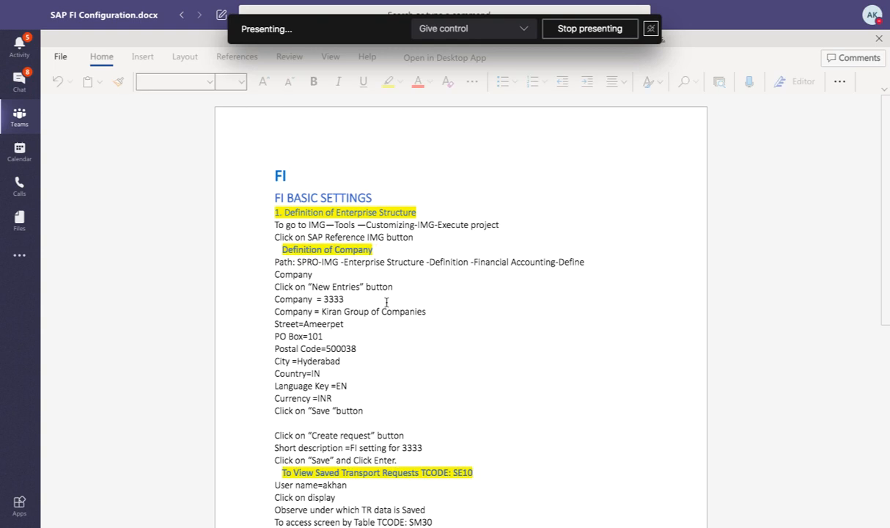
Step: Review the Definition of Company section and select the lines from Company = 3333 to the postal code
scroll(386, 302, "down", 3)
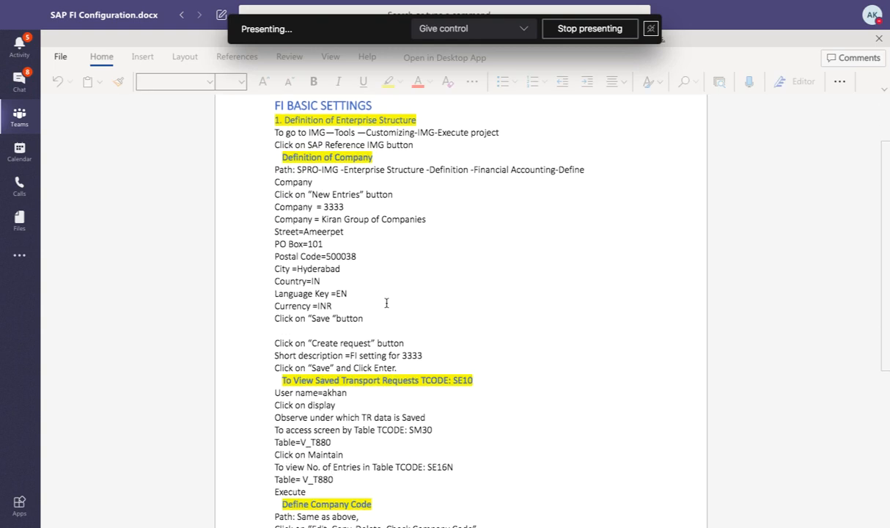
scroll(386, 302, "up", 1)
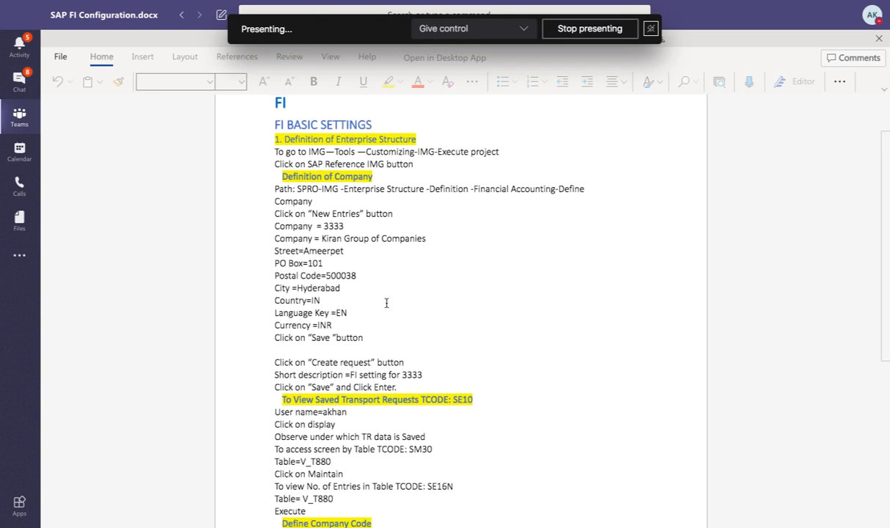
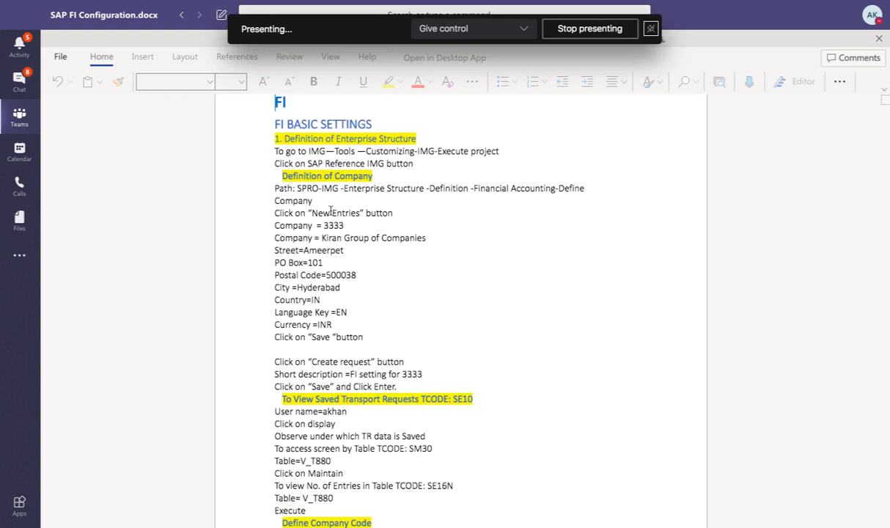
left_click_drag(275, 222, 357, 277)
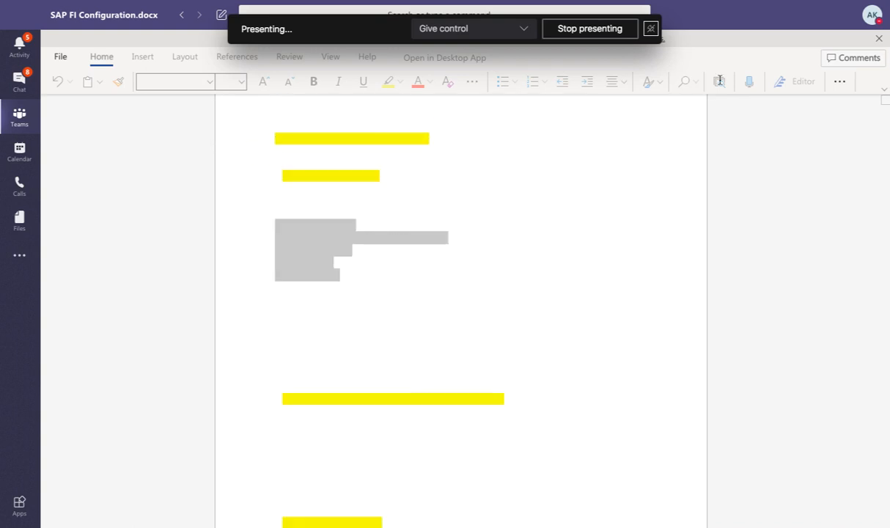
Step: Switch to the FICO BASIC SETTINGS document in Word and set its zoom to 100%
key("ctrl+Left")
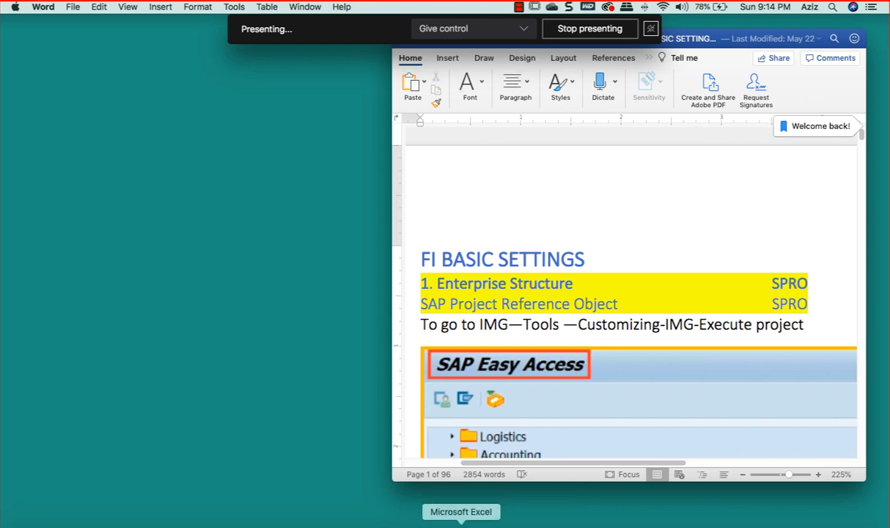
left_click(434, 523)
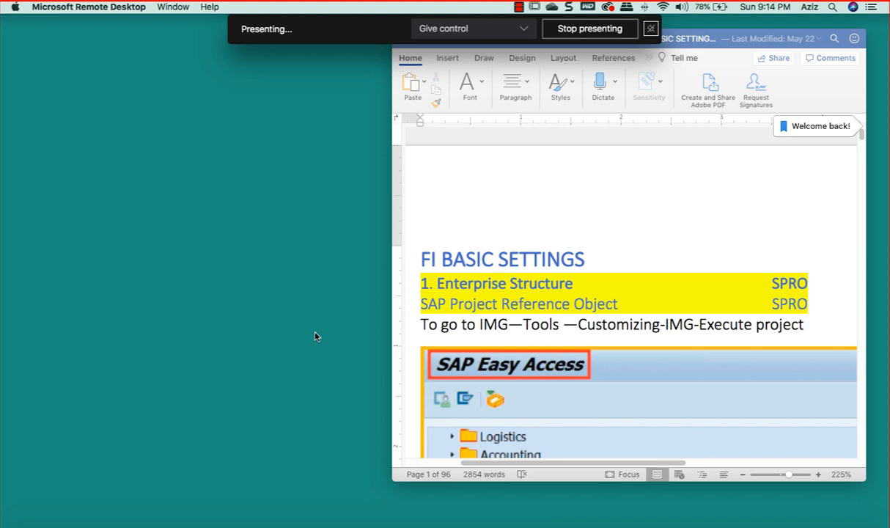
left_click(744, 475)
left_click(745, 474)
left_click(744, 474)
left_click(745, 475)
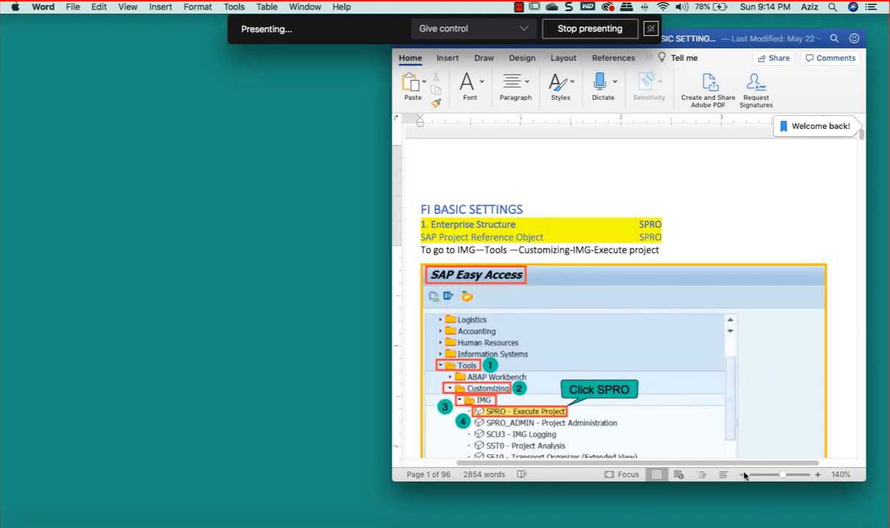
left_click(744, 474)
left_click(745, 475)
left_click(744, 474)
left_click(745, 475)
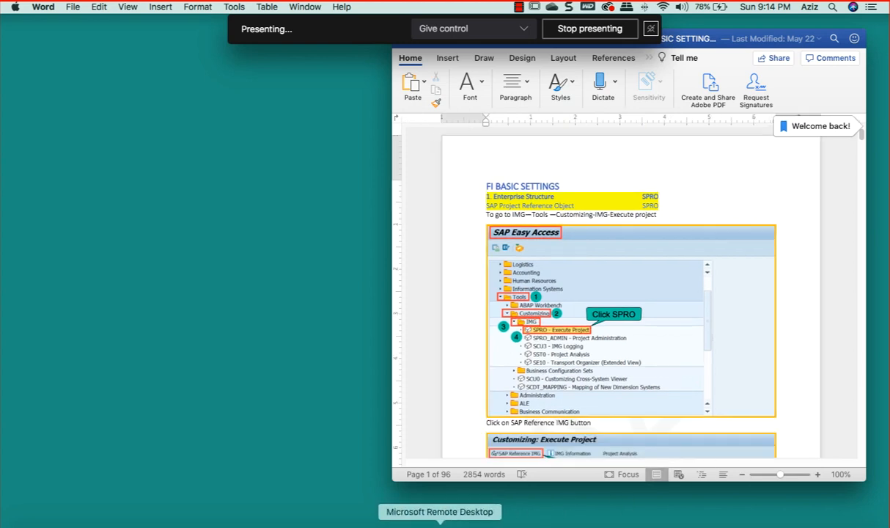
Step: Try to bring the Microsoft Remote Desktop session back up and move the FICO BASIC SETTINGS document window out of the way
left_click(440, 522)
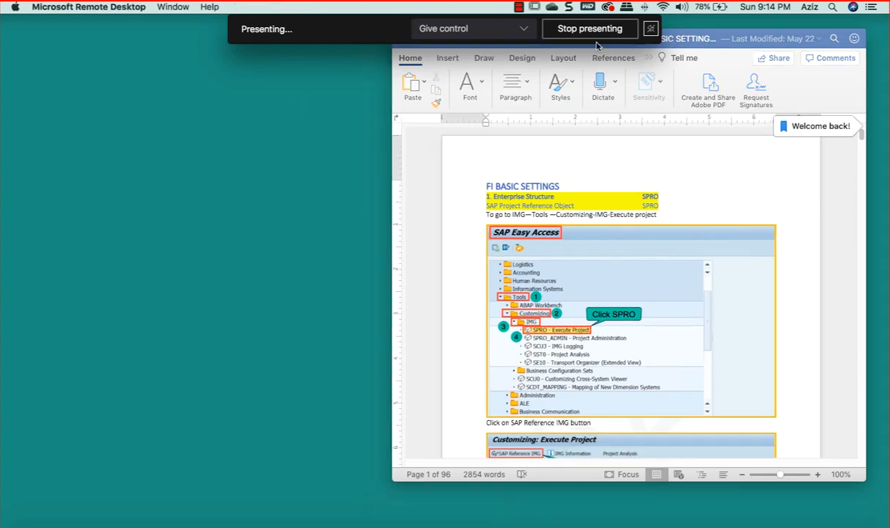
left_click_drag(762, 39, 770, 117)
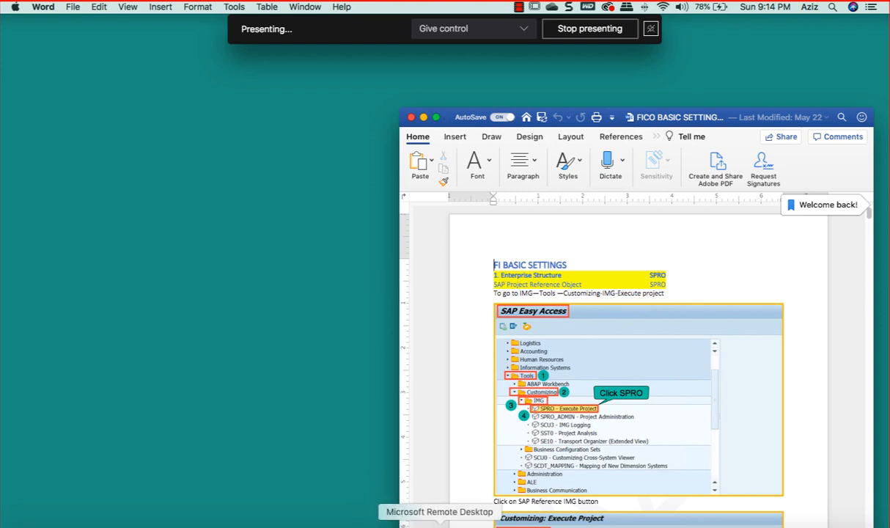
left_click(440, 523)
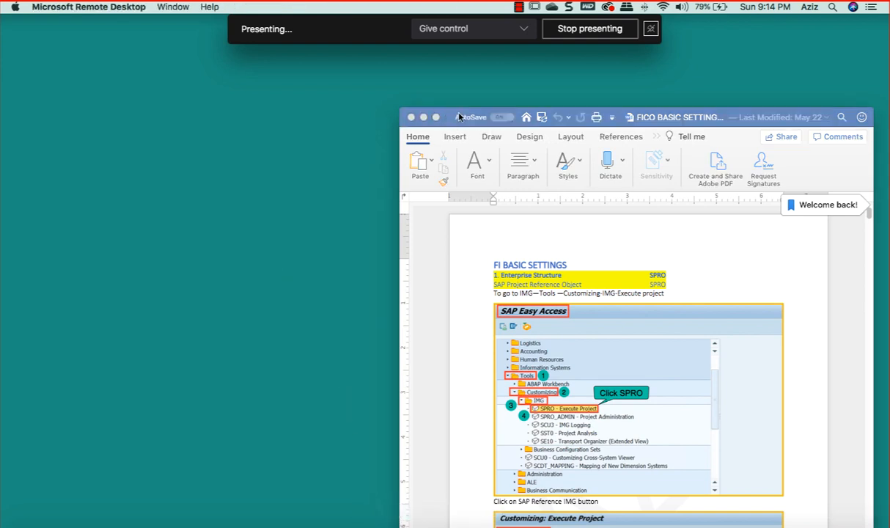
left_click_drag(459, 118, 469, 86)
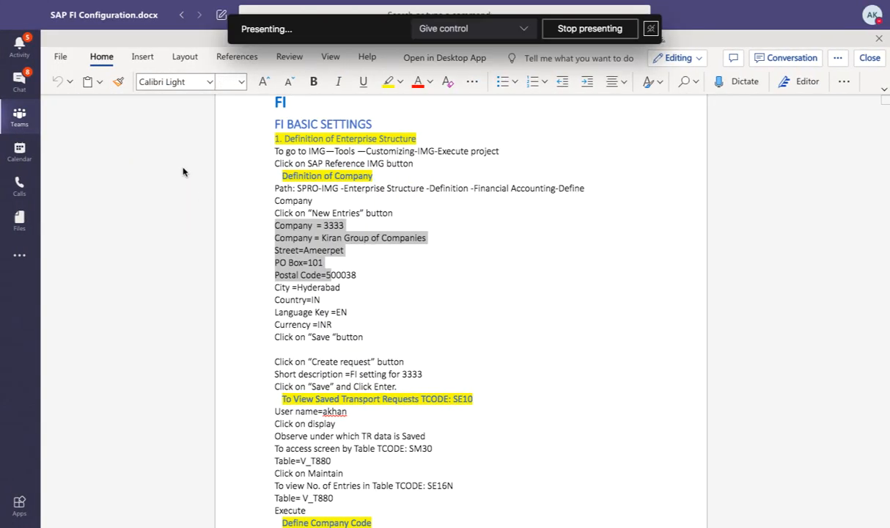
Step: Close the Teams window showing SAP FI Configuration.docx and bring Microsoft Teams back up
mouse_move(128, 1)
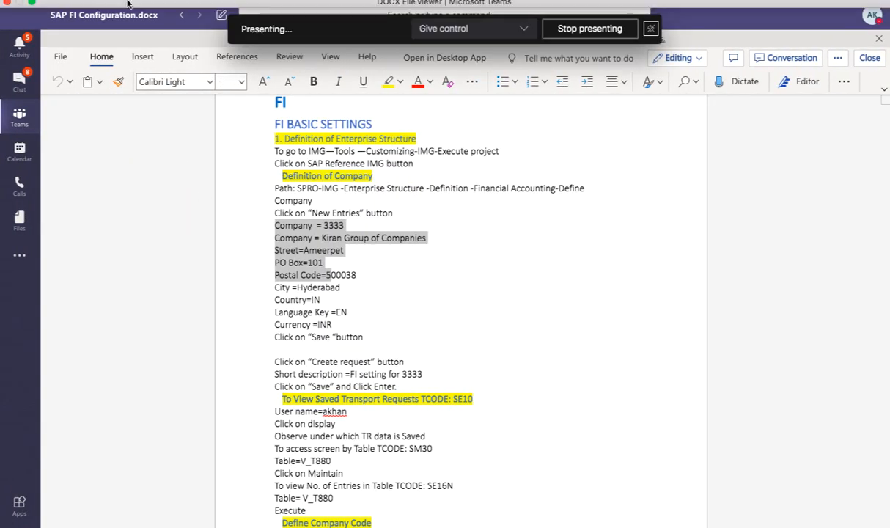
left_click(7, 21)
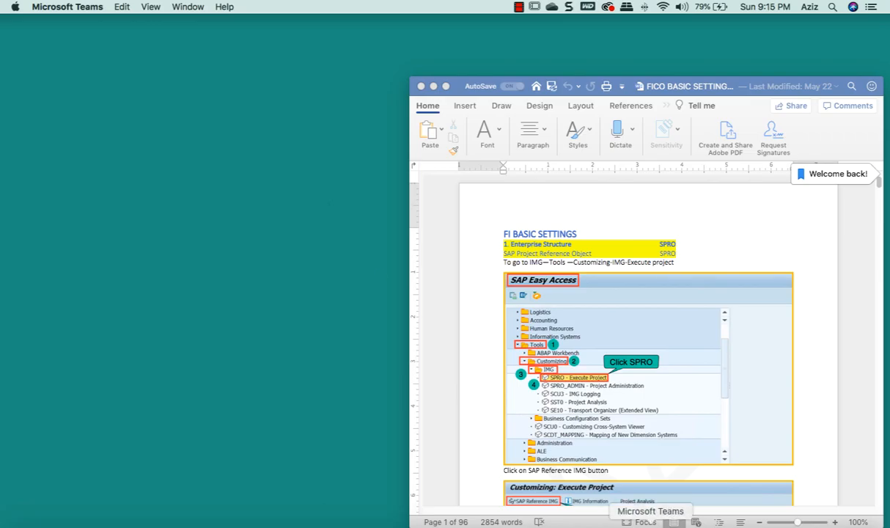
left_click(651, 525)
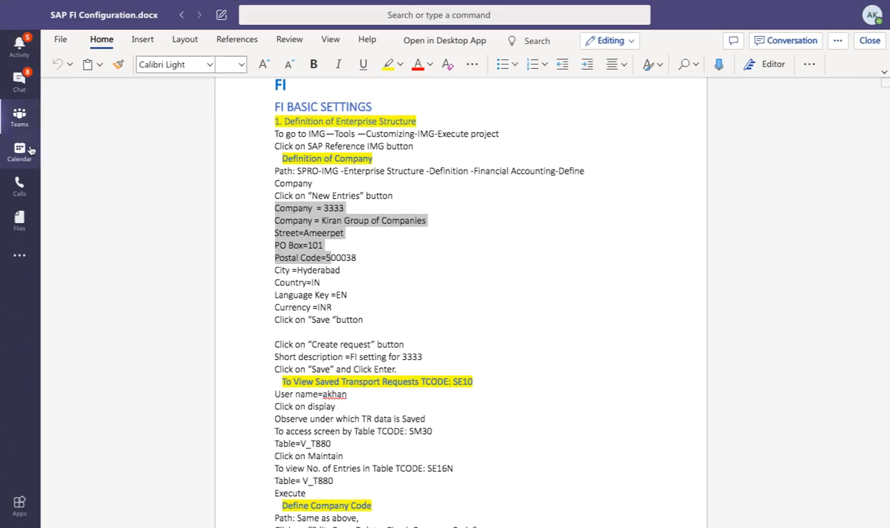
Step: Start an instant meeting from the Teams calendar and join it
left_click(20, 117)
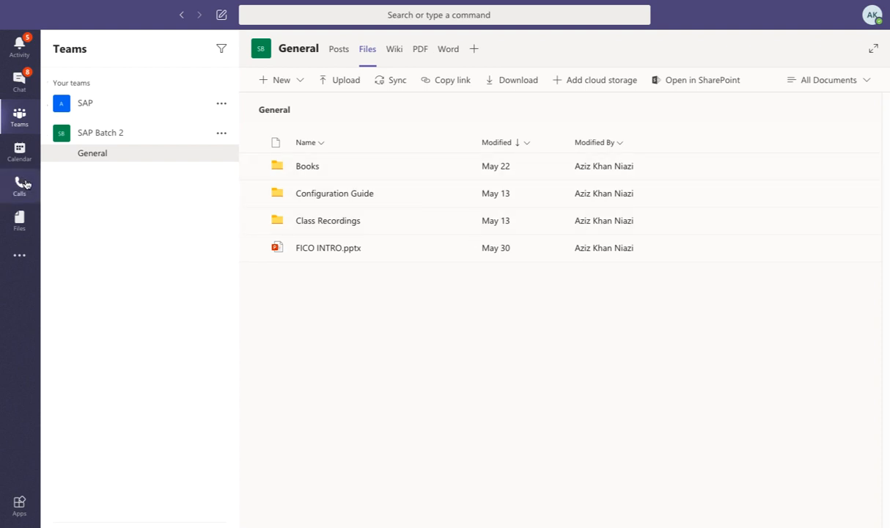
left_click(22, 185)
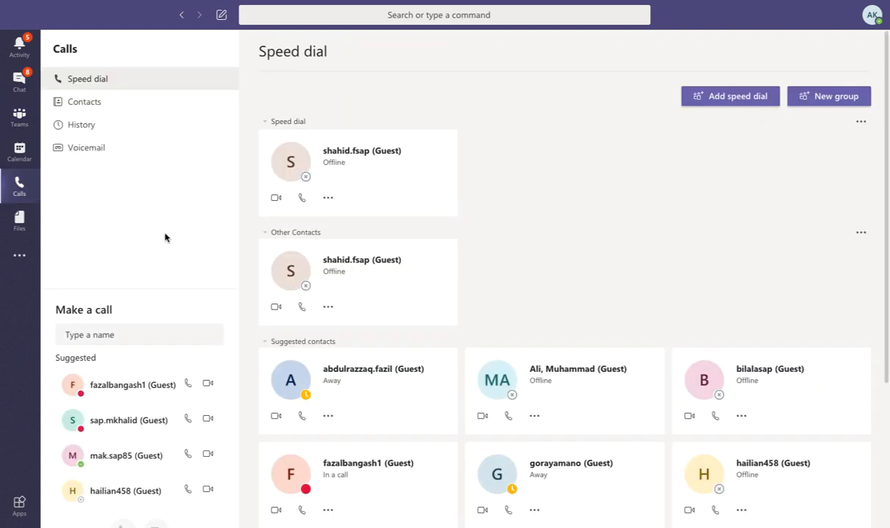
left_click(20, 152)
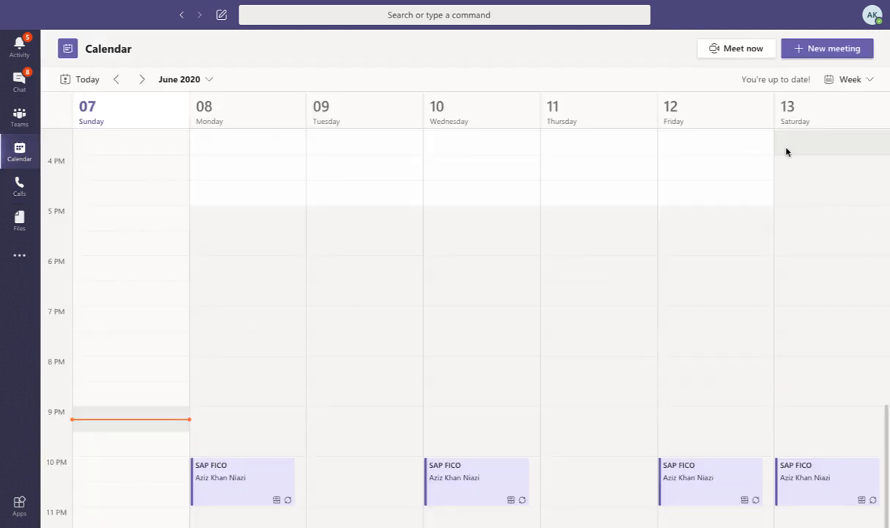
left_click(746, 49)
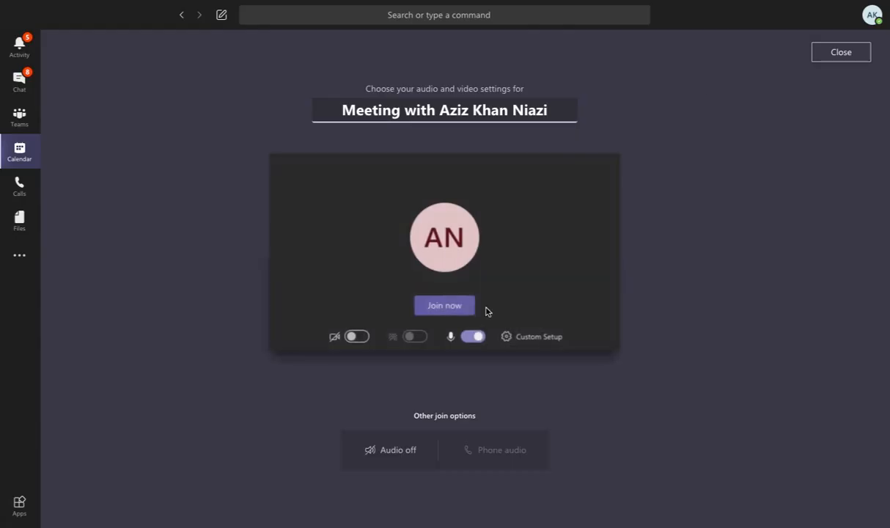
left_click(445, 306)
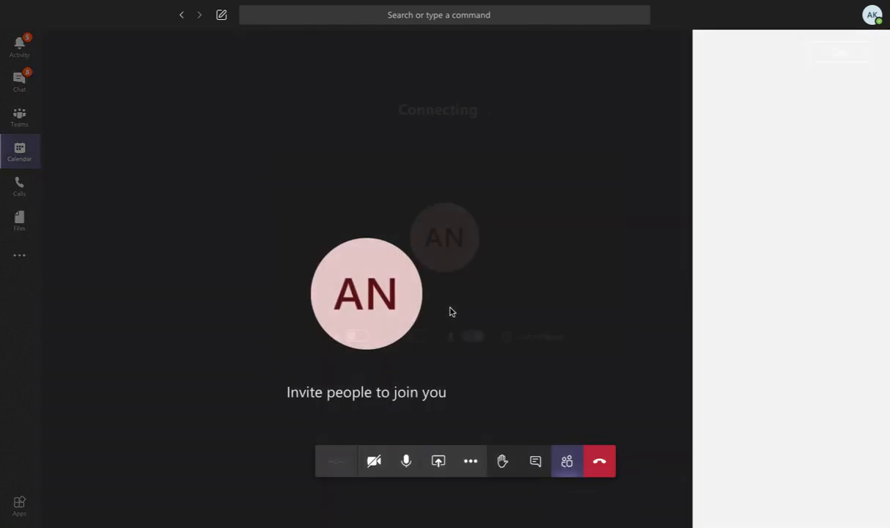
Step: Search for the first guest by name and invite them to the meeting
left_click(790, 94)
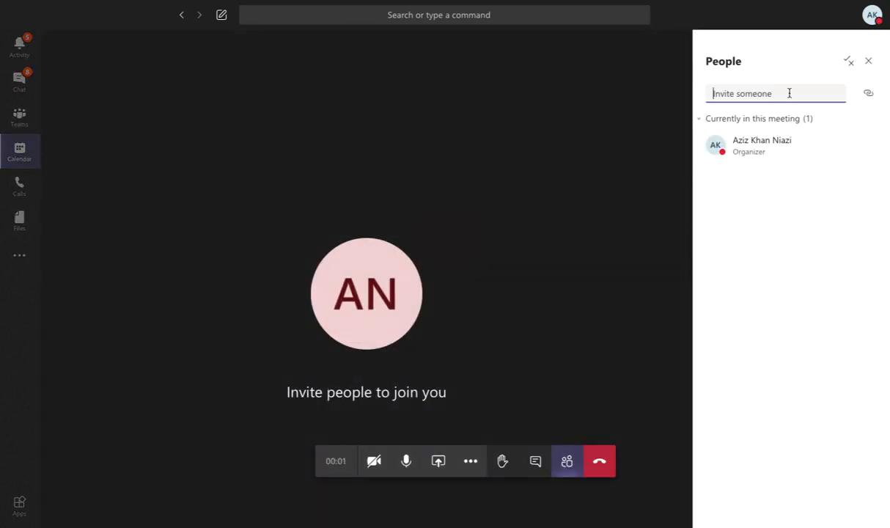
type("kh")
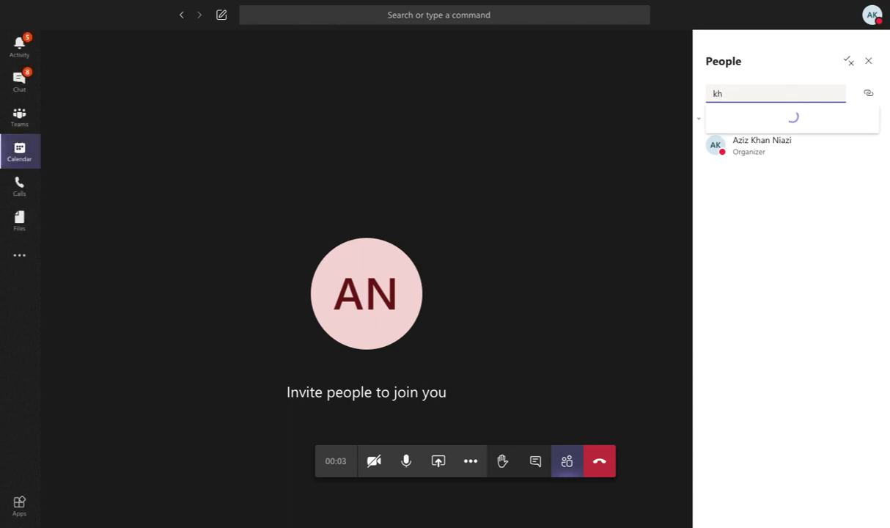
key("BackSpace")
type("m")
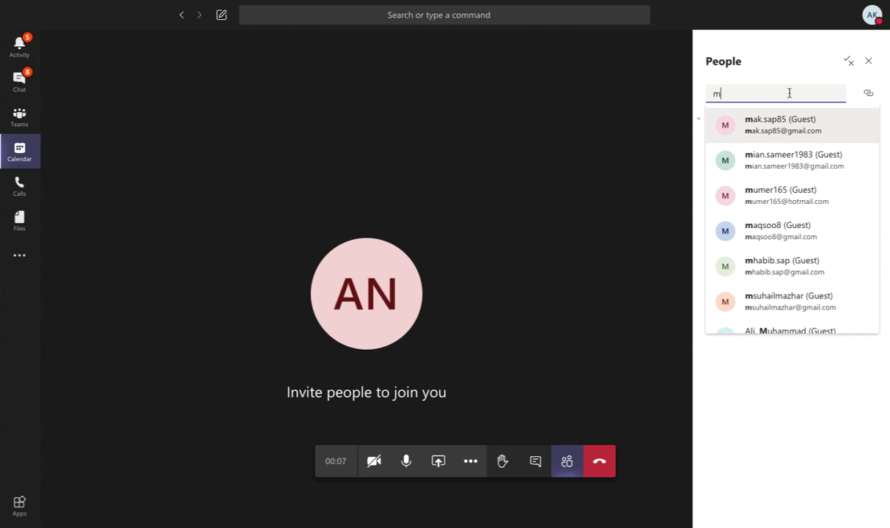
key("BackSpace")
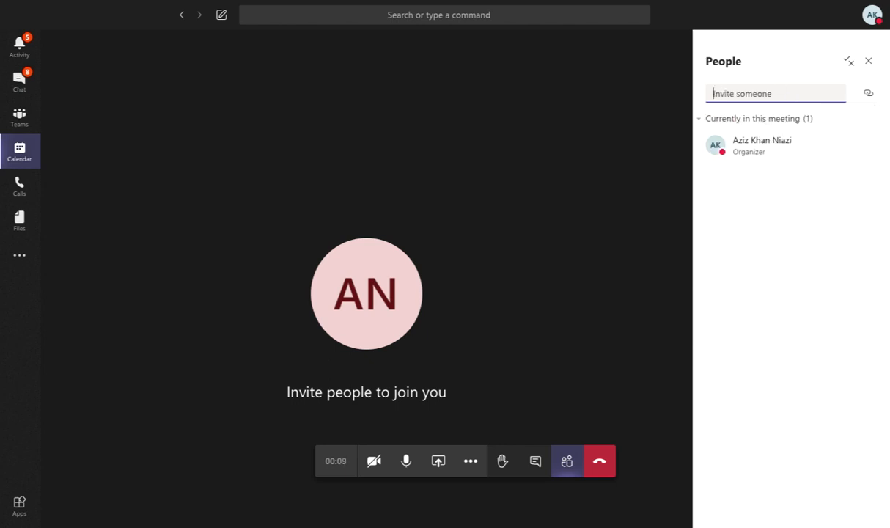
type("faz")
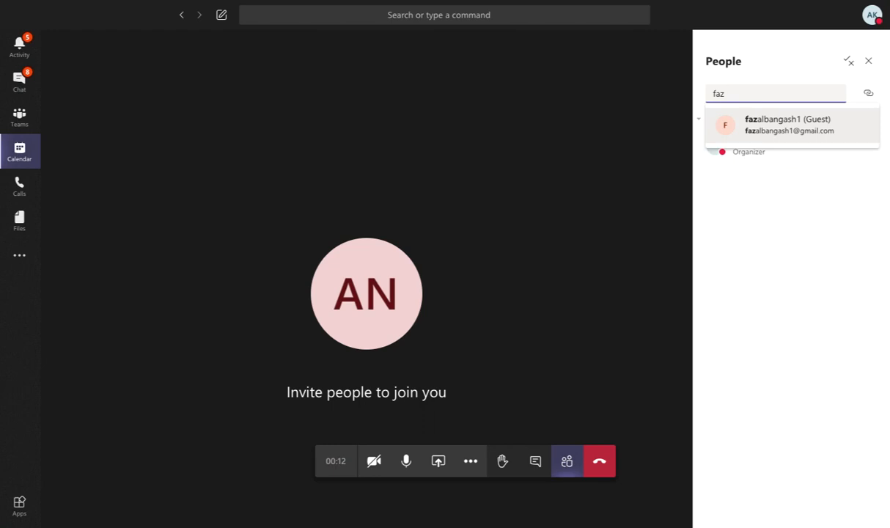
key("Return")
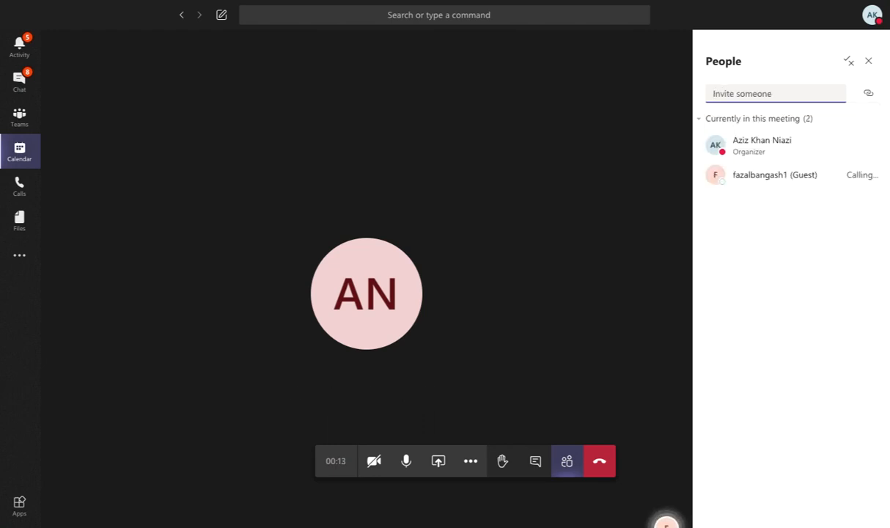
Step: Search for a second guest, using "sap" as the final search text, and invite them to the meeting
type("kh")
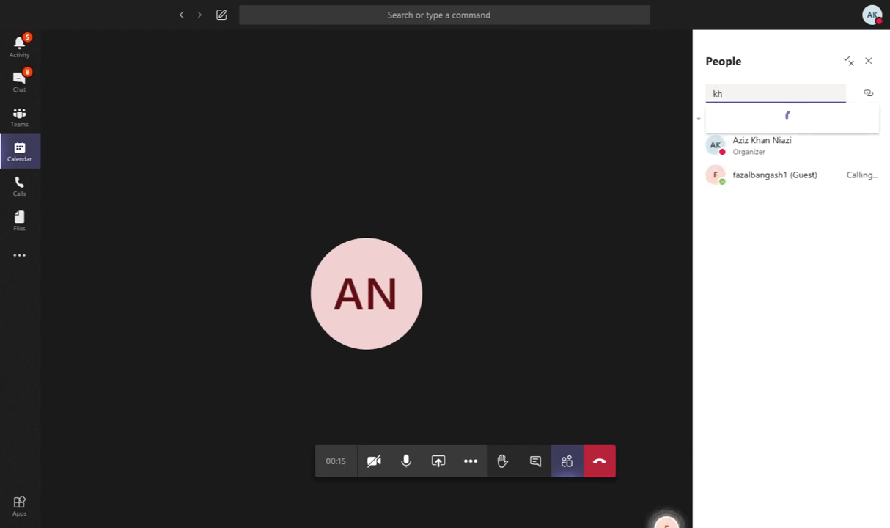
type("alid")
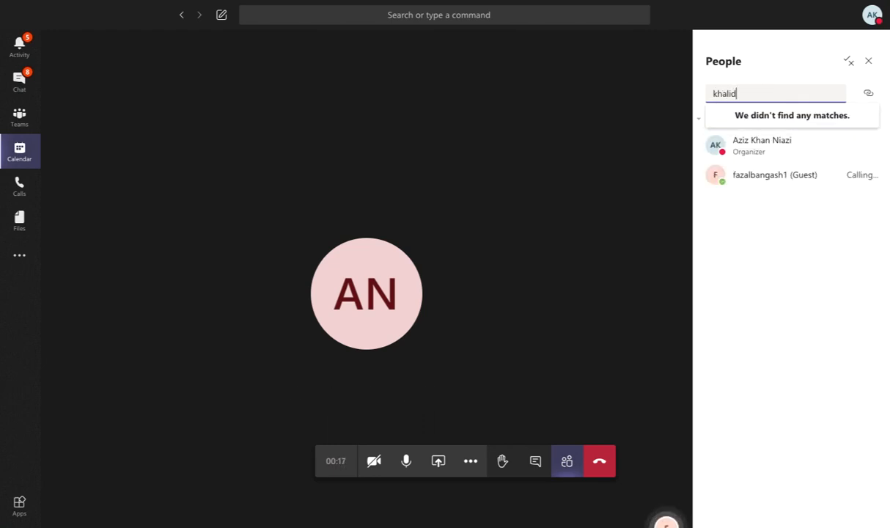
key("BackSpace")
key("BackSpace")
key("BackSpace")
key("BackSpace")
key("BackSpace")
key("BackSpace")
type("sap")
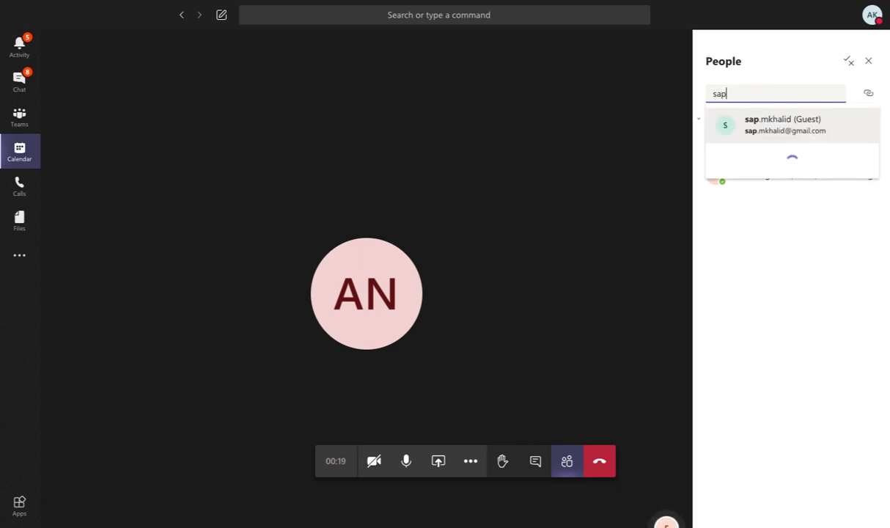
key("Return")
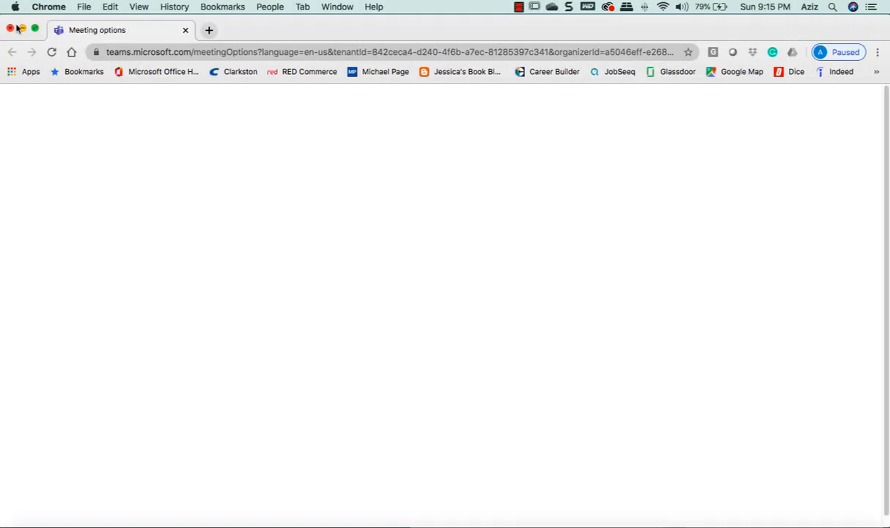
Step: Minimize the Meeting options browser window, move the FICO BASIC SETTINGS window up, and switch back to Microsoft Teams
left_click(22, 30)
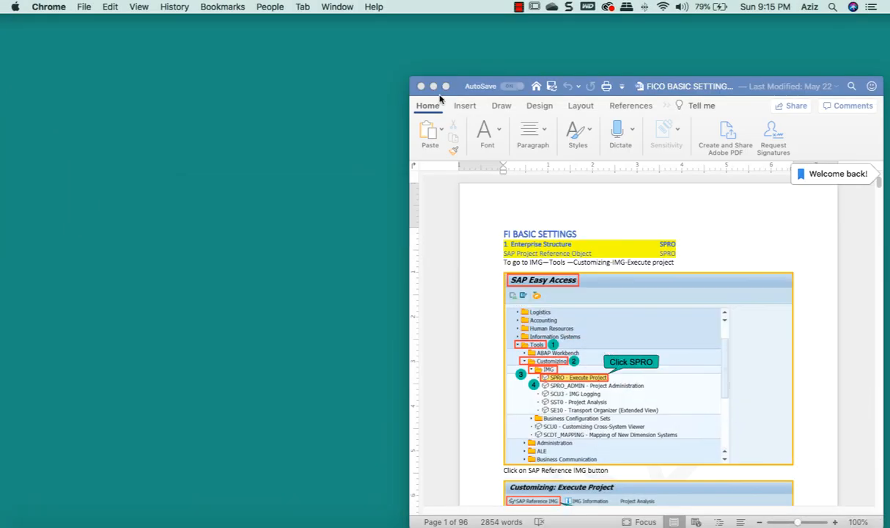
left_click_drag(426, 79, 444, 33)
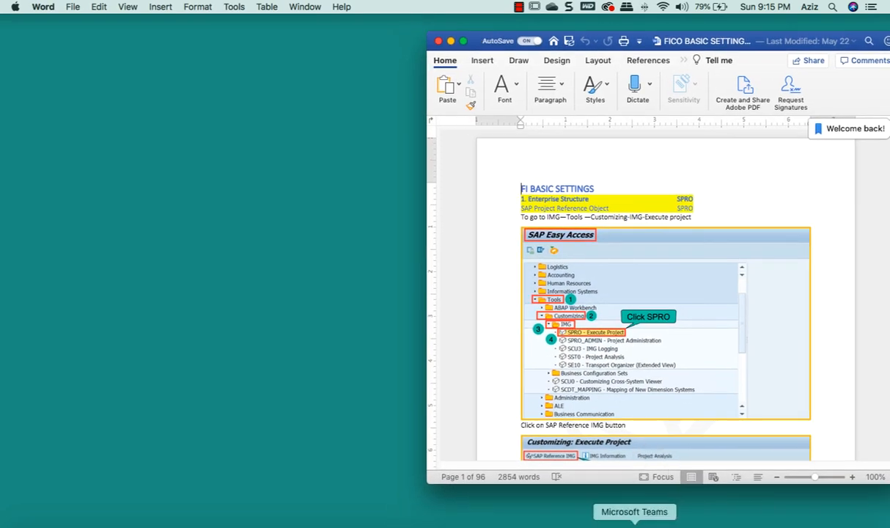
left_click(635, 522)
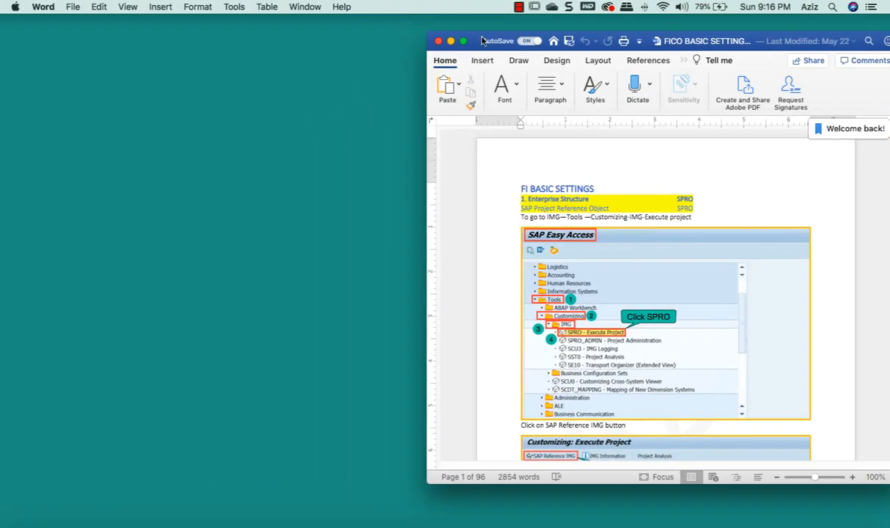
Step: Reposition the FICO BASIC SETTINGS window along the side of the desktop and stretch it to the bottom edge of the desktop
left_click_drag(763, 42, 715, 39)
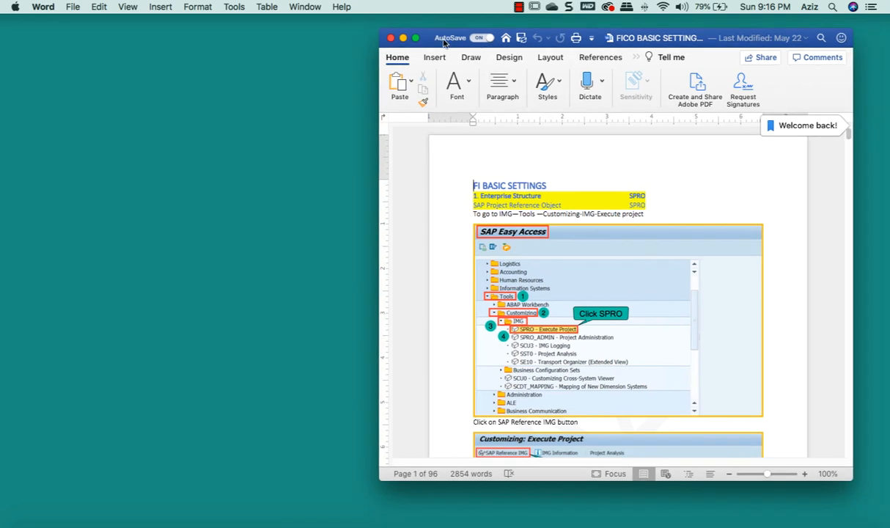
left_click_drag(569, 482, 568, 527)
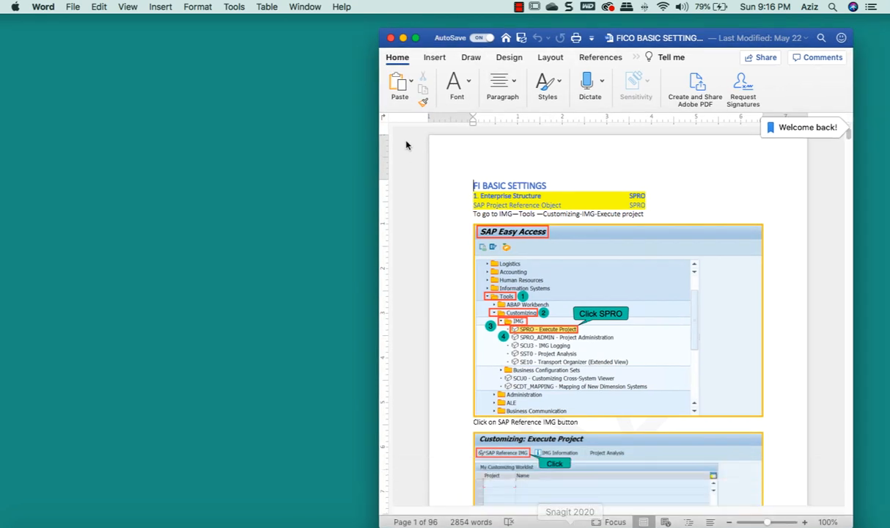
left_click_drag(423, 29, 461, 22)
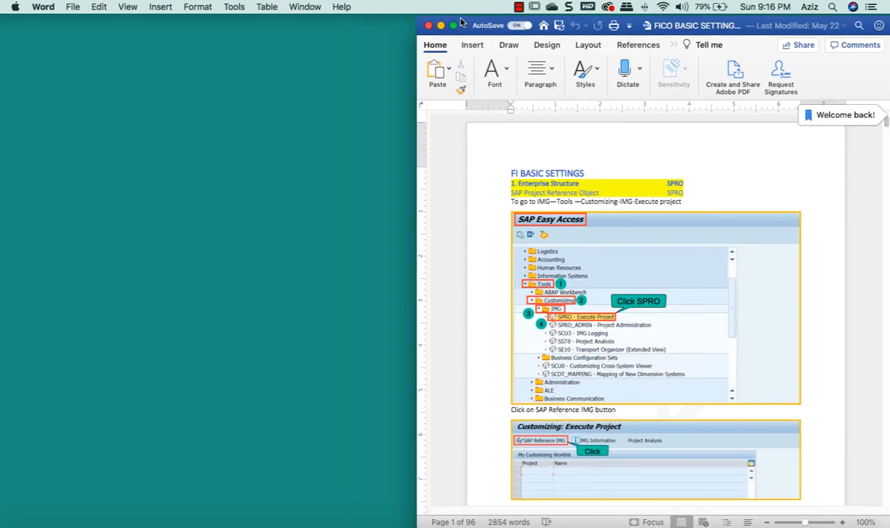
Step: Switch to Microsoft Remote Desktop and connect to the SAP SERVER desktop
left_click(439, 522)
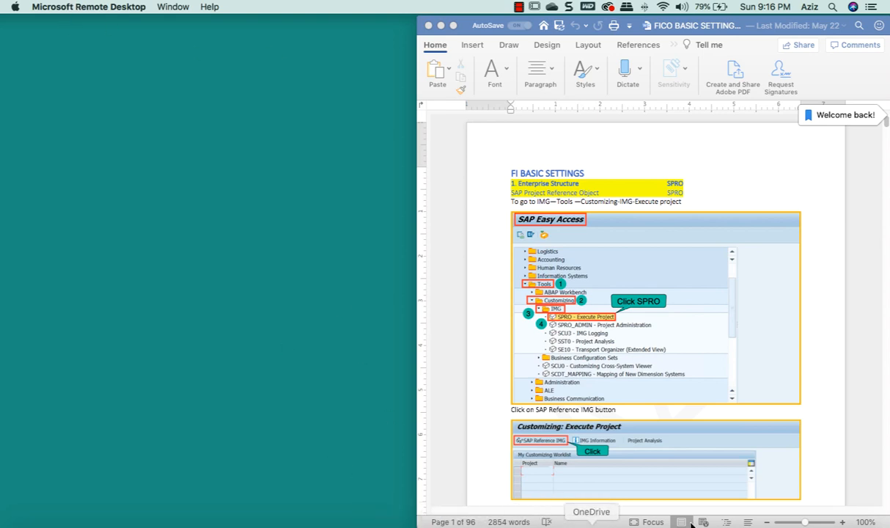
left_click(836, 522)
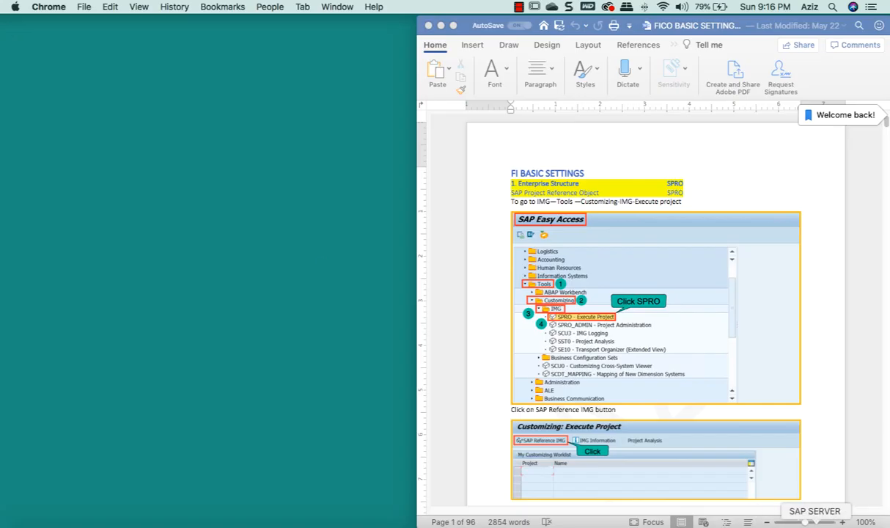
left_click(755, 522)
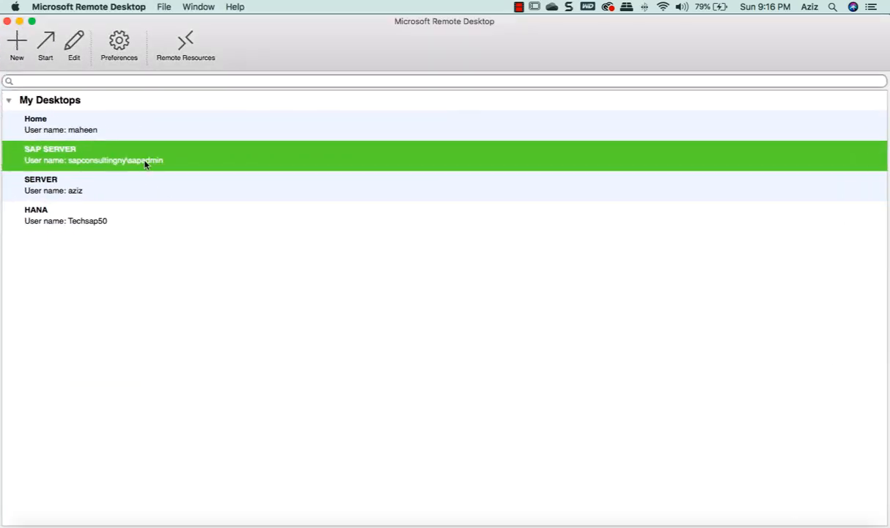
double_click(144, 164)
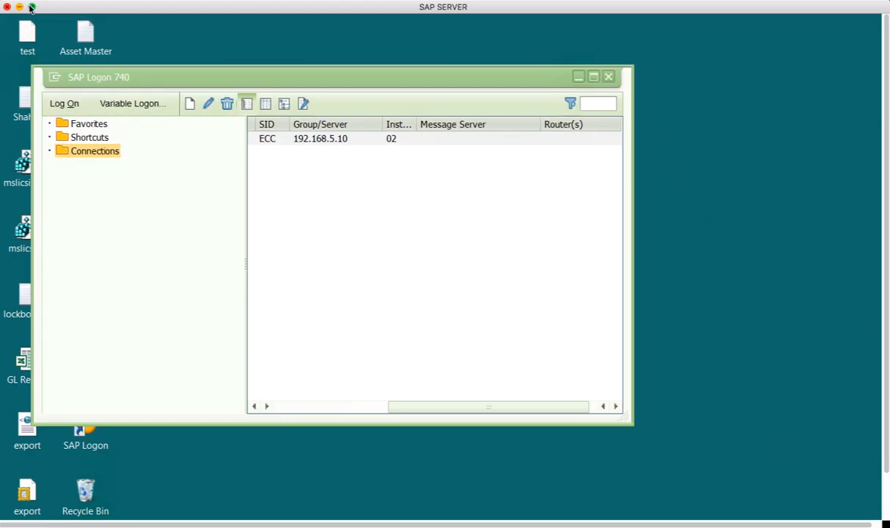
Step: Toggle the SAP SERVER session's full-screen view and open its window display options
left_click(32, 7)
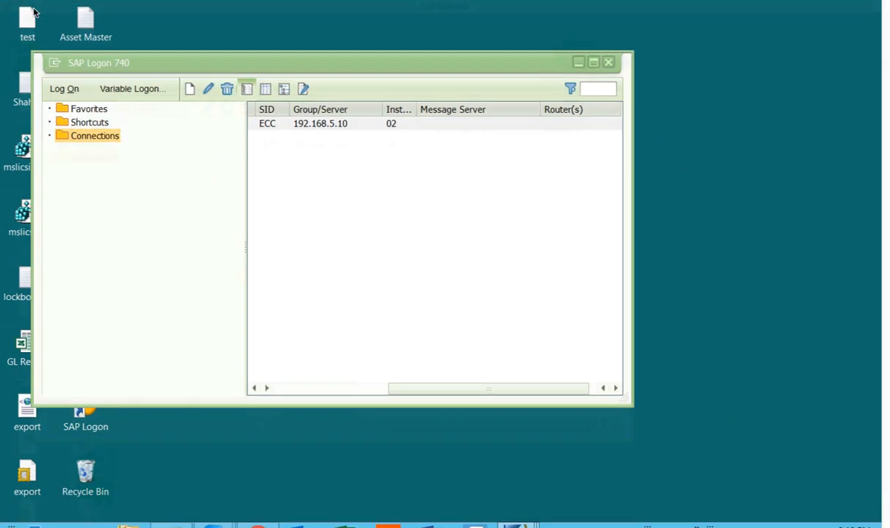
mouse_move(57, 7)
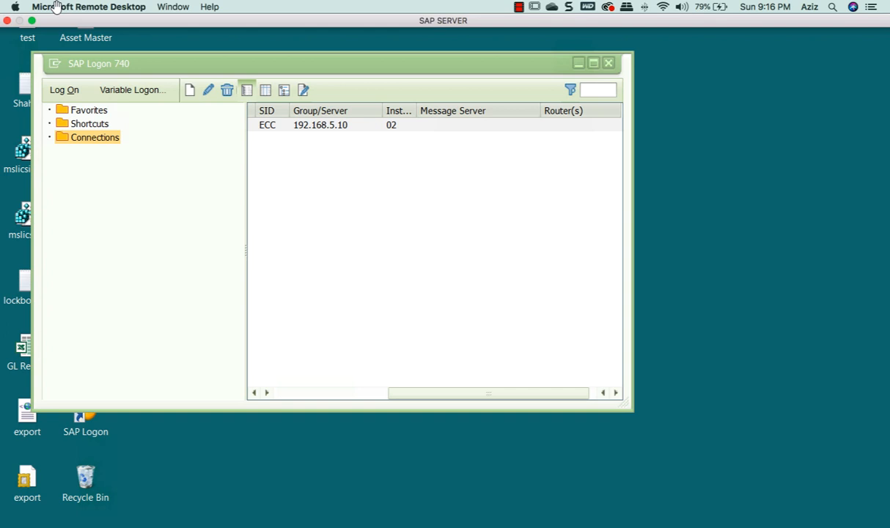
left_click(164, 9)
key("Escape")
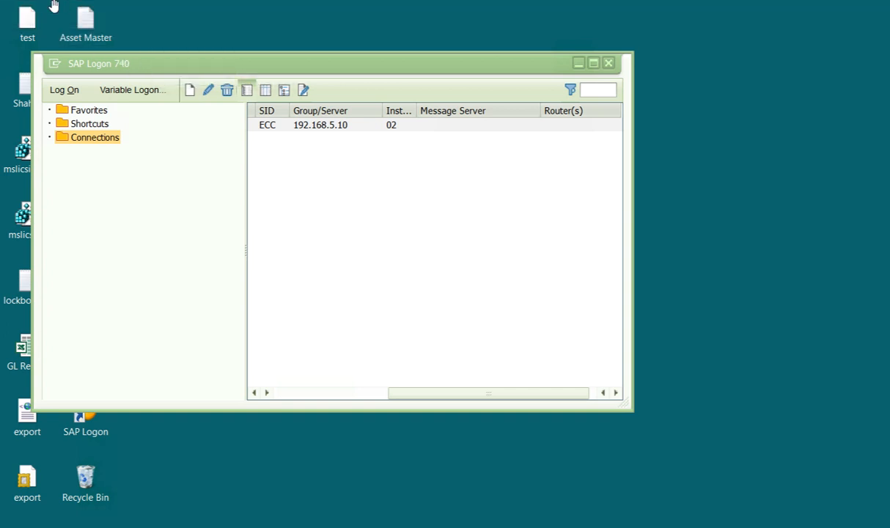
left_click(174, 6)
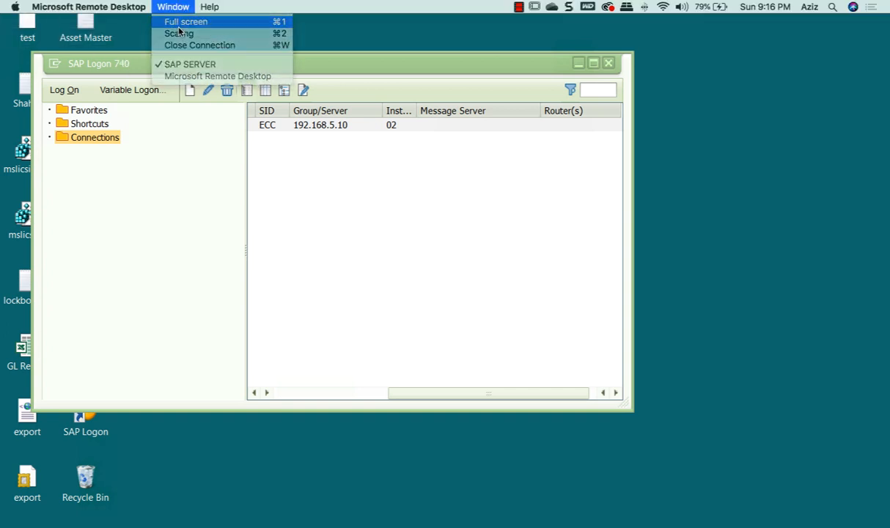
Step: Try to take the SAP SERVER session out of full screen and resize its window
left_click(186, 21)
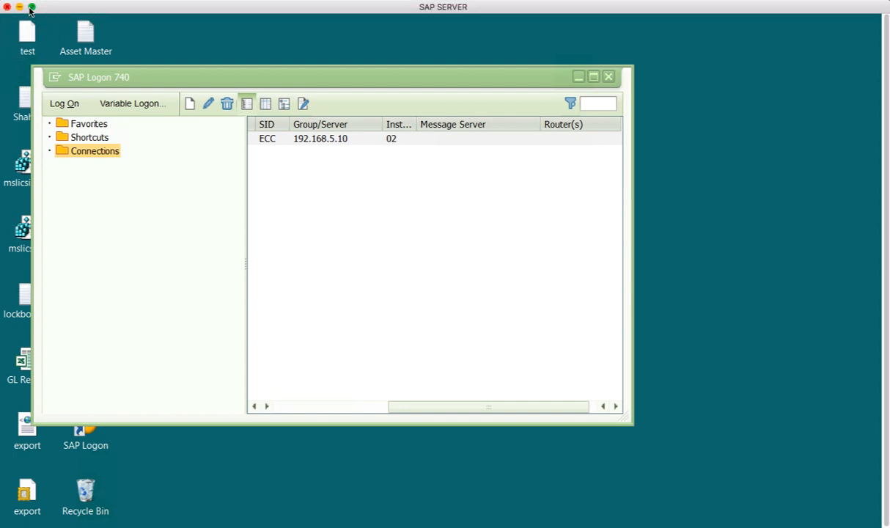
left_click(32, 9)
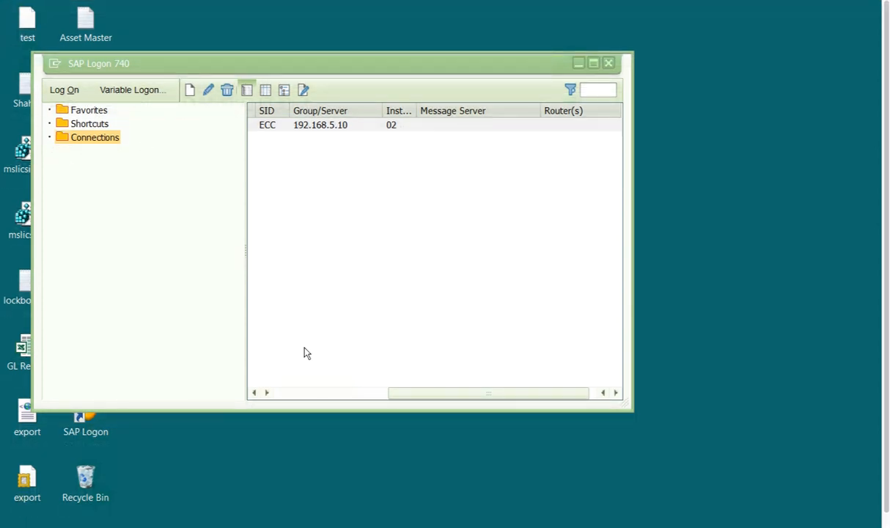
Step: Switch to the Teams meeting and share the whole desktop, Screen #1
key("ctrl+Left")
key("ctrl+Right")
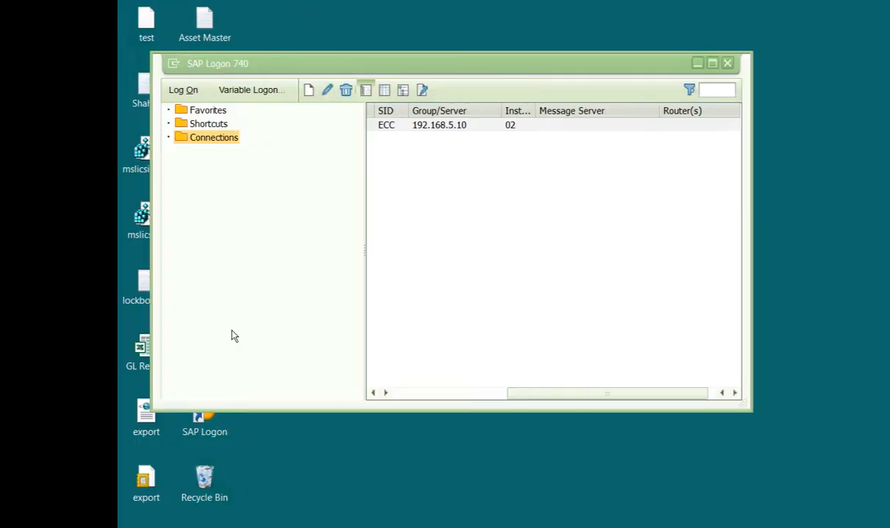
key("ctrl+Right")
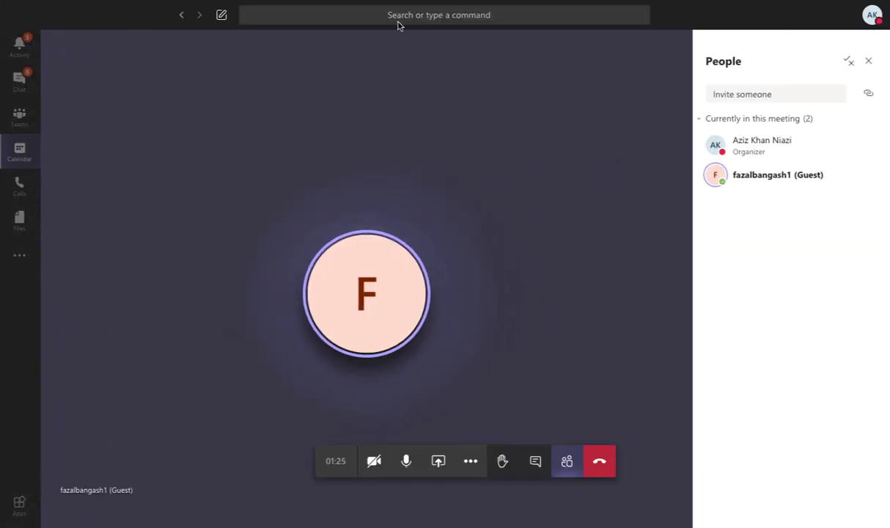
key("ctrl+Left")
key("ctrl+Right")
left_click(438, 461)
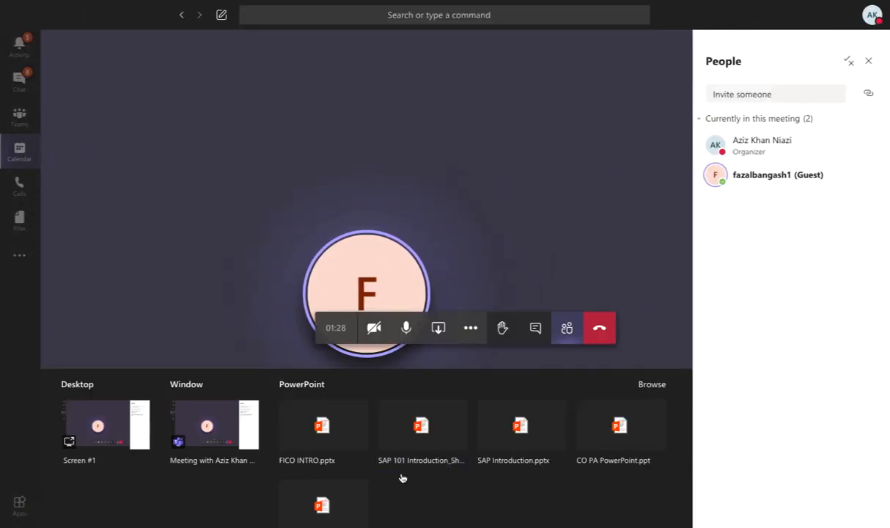
left_click(119, 419)
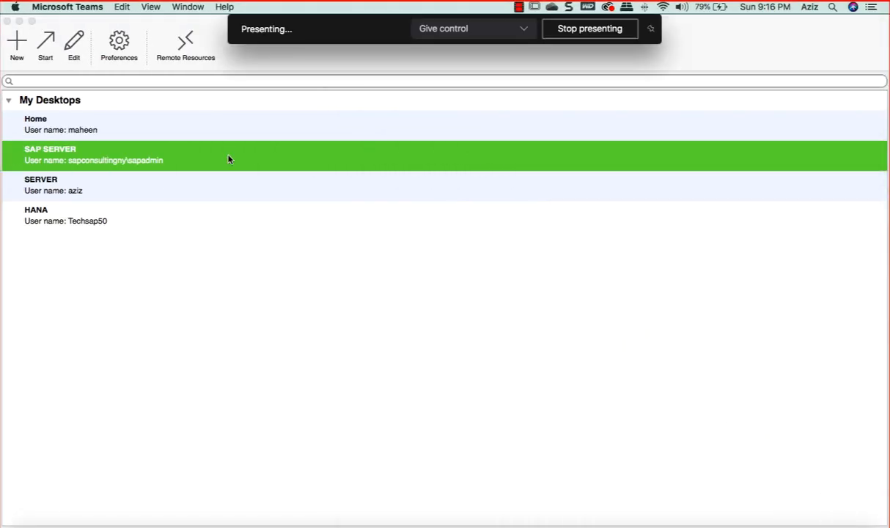
Step: Tile the Remote Desktop connection list beside the FICO BASIC SETTINGS Word document and open SAP SERVER
left_click(32, 22)
left_click(570, 267)
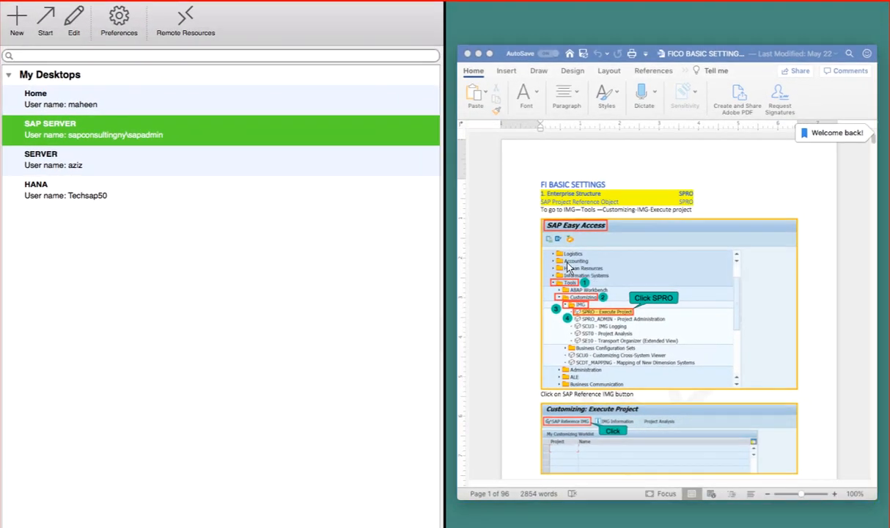
double_click(185, 136)
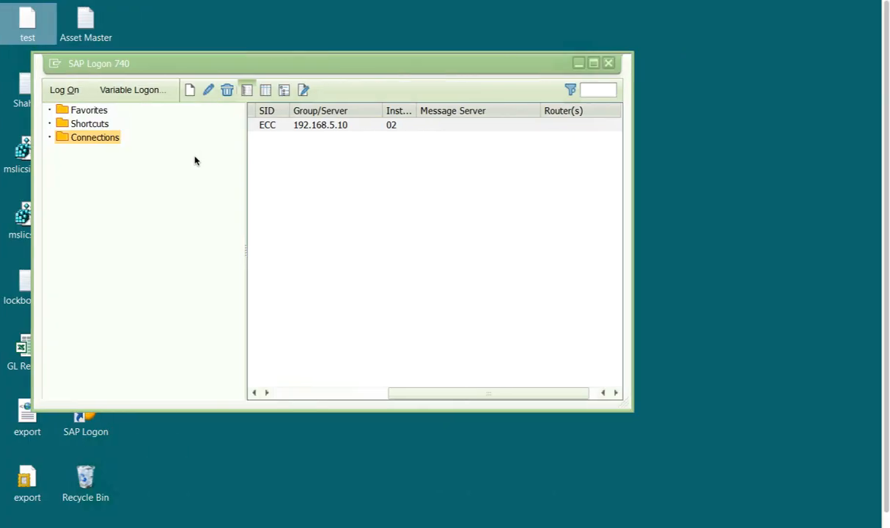
Step: Try to take the SAP SERVER session out of full screen and return to the Remote Desktop connection list
mouse_move(131, 27)
left_click(173, 6)
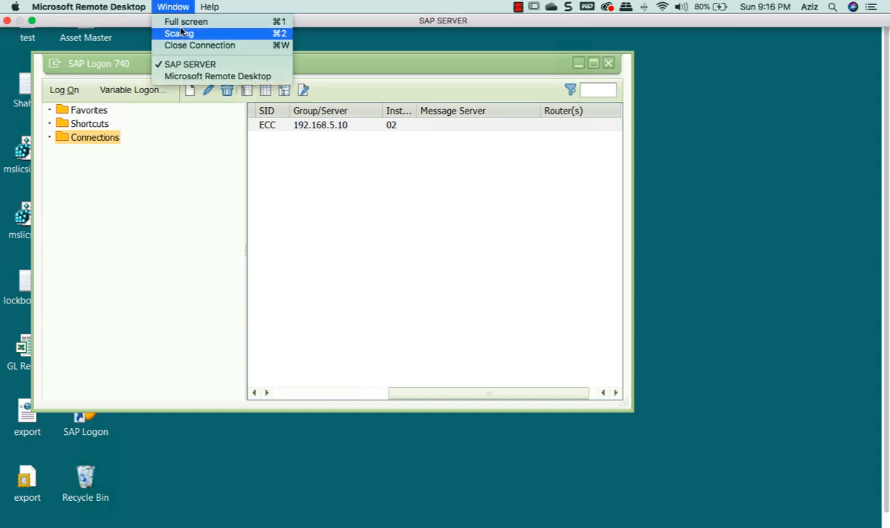
left_click(174, 25)
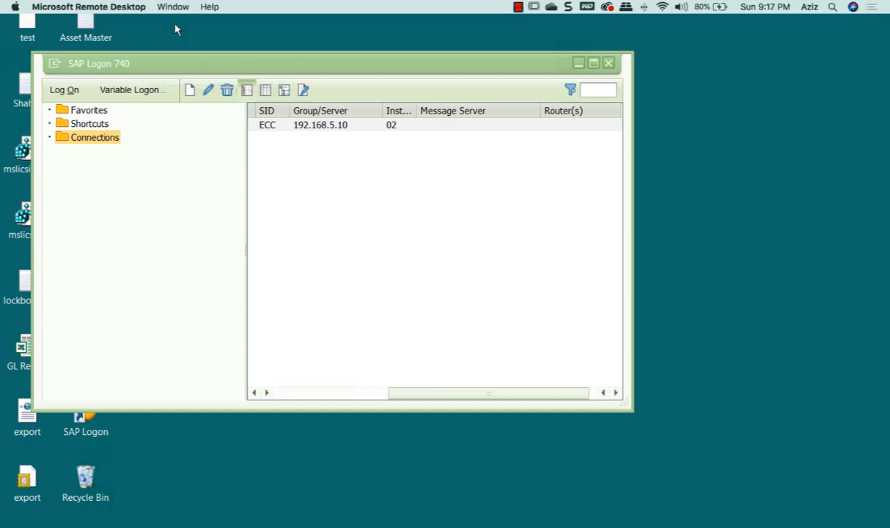
left_click(173, 8)
left_click(172, 22)
left_click(173, 8)
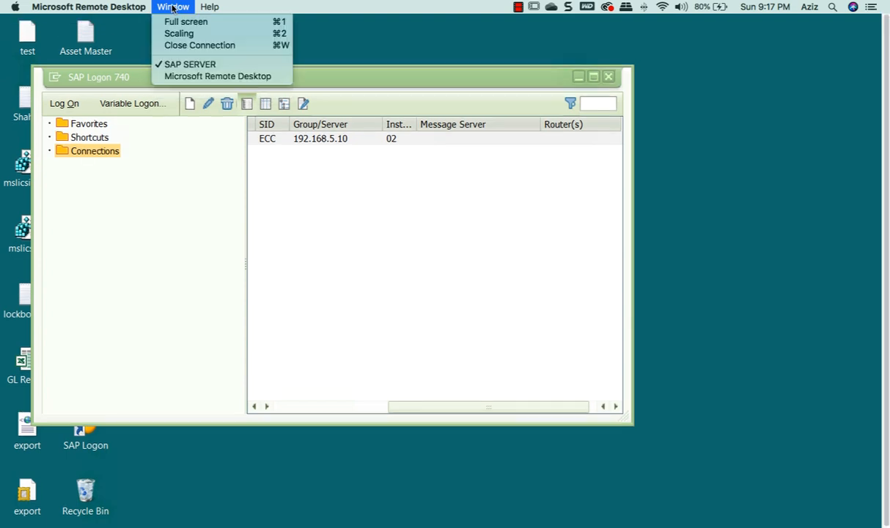
mouse_move(78, 6)
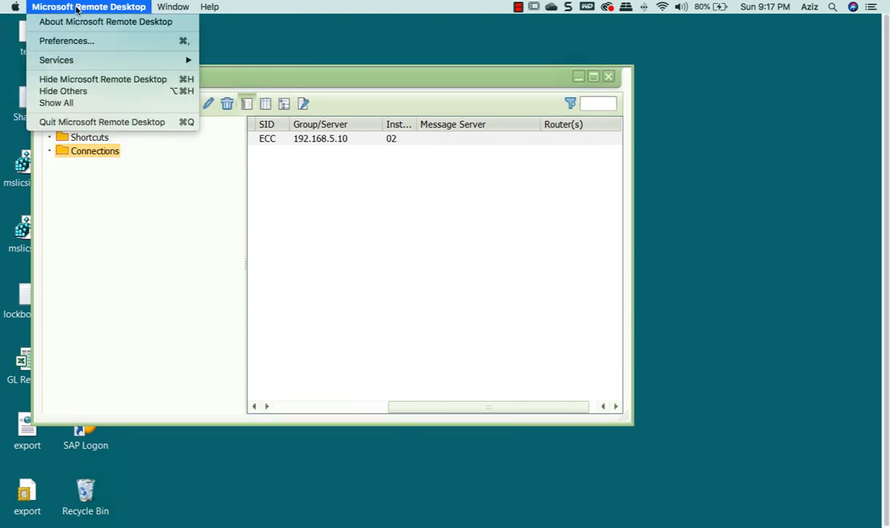
mouse_move(161, 8)
left_click(168, 74)
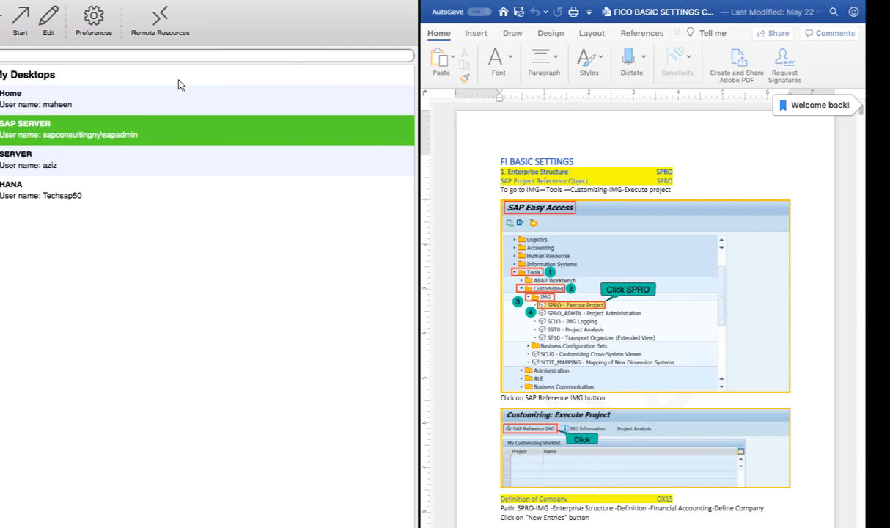
Step: Reopen the SAP SERVER session and switch back to the connection list beside the Word document
double_click(233, 130)
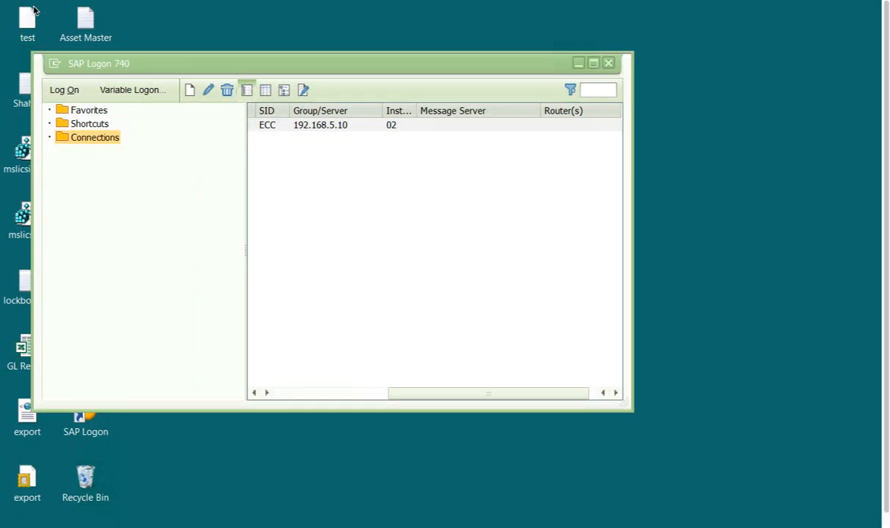
mouse_move(33, 4)
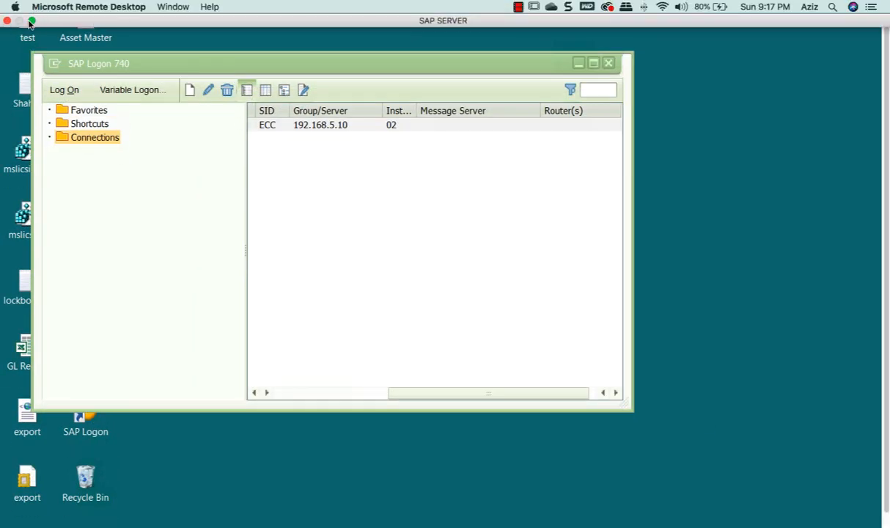
left_click(173, 6)
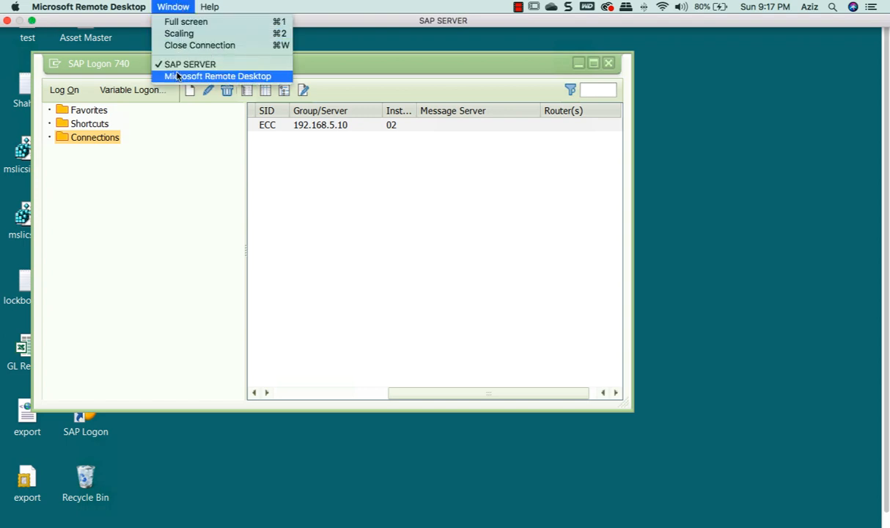
left_click(173, 76)
key("ctrl+Left")
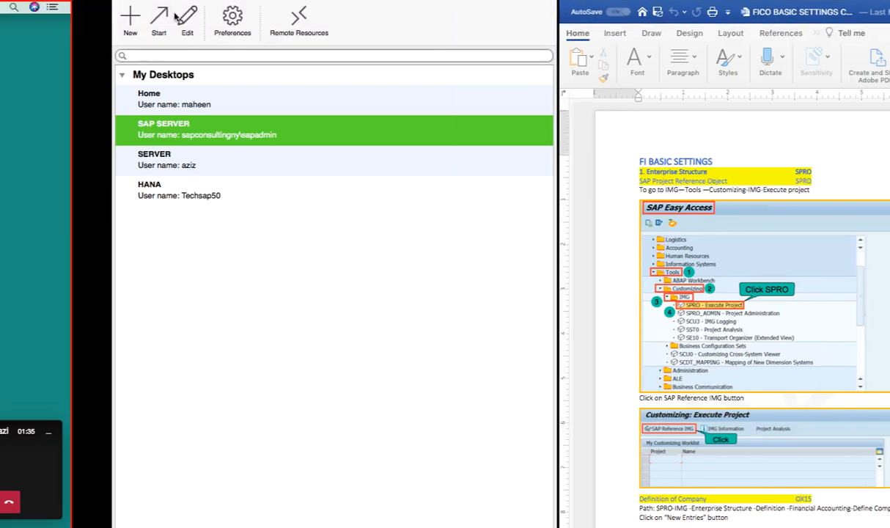
key("ctrl+Right")
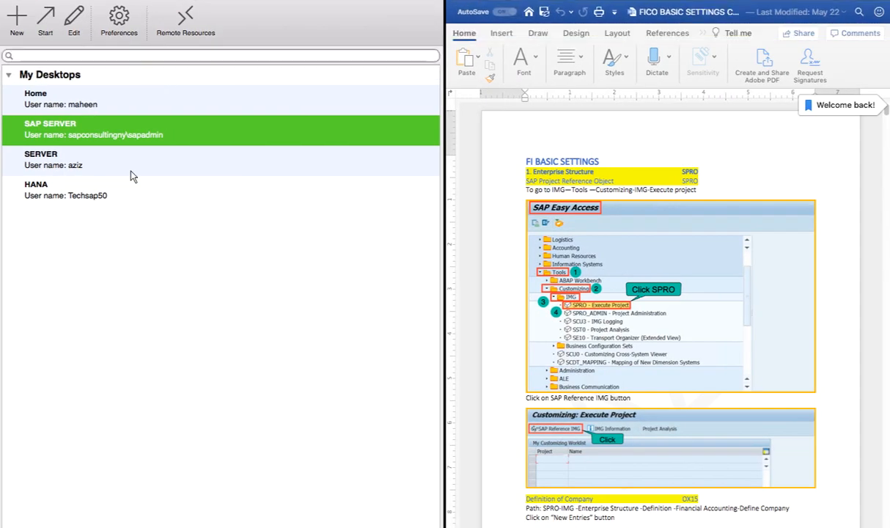
Step: Open SAP SERVER once more and try to switch the session from full screen to windowed mode
double_click(117, 124)
left_click(170, 7)
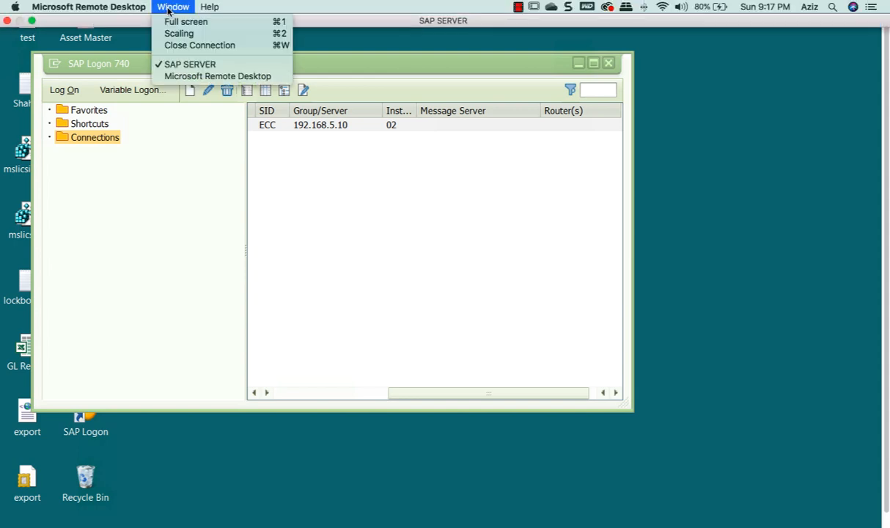
left_click(176, 22)
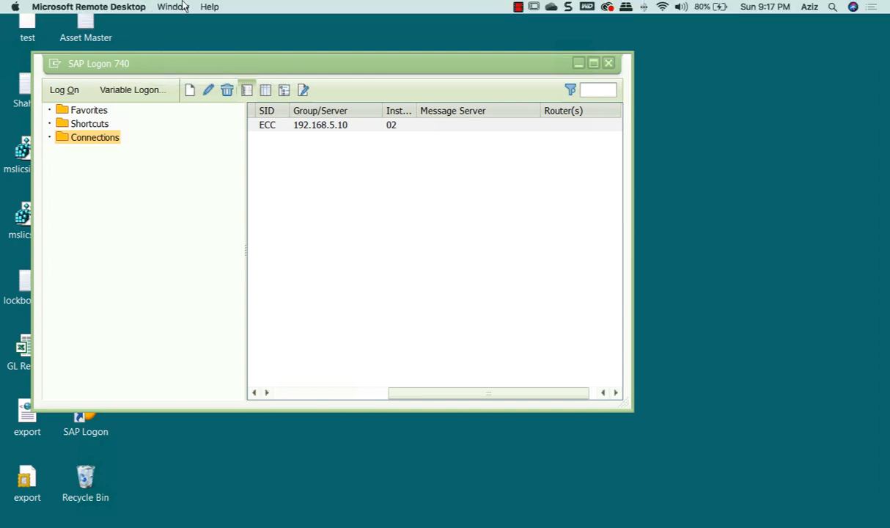
Step: Quit Microsoft Remote Desktop and take the FICO BASIC SETTINGS COMPLETE Word document out of full screen
mouse_move(446, 6)
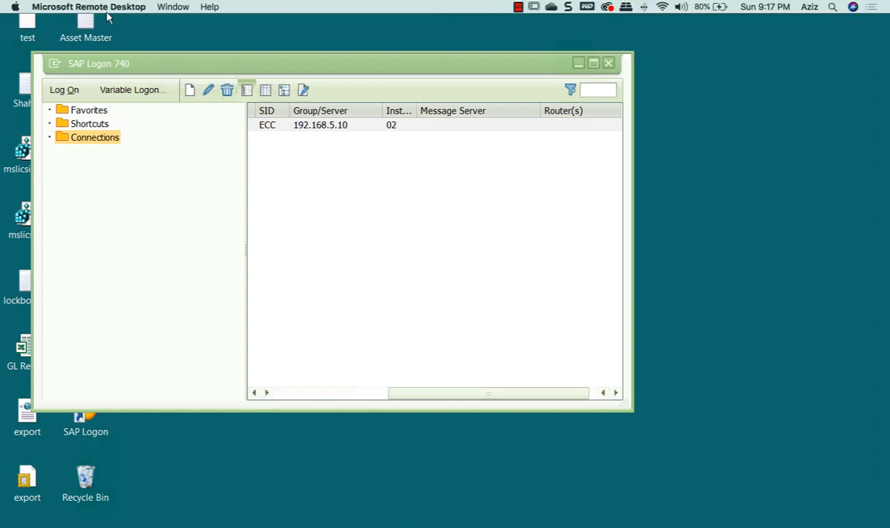
left_click(85, 7)
left_click(72, 122)
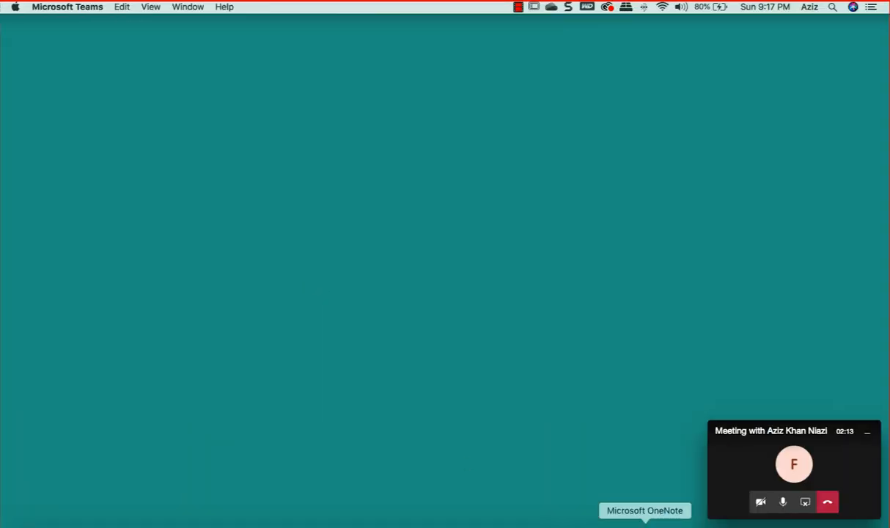
left_click(507, 522)
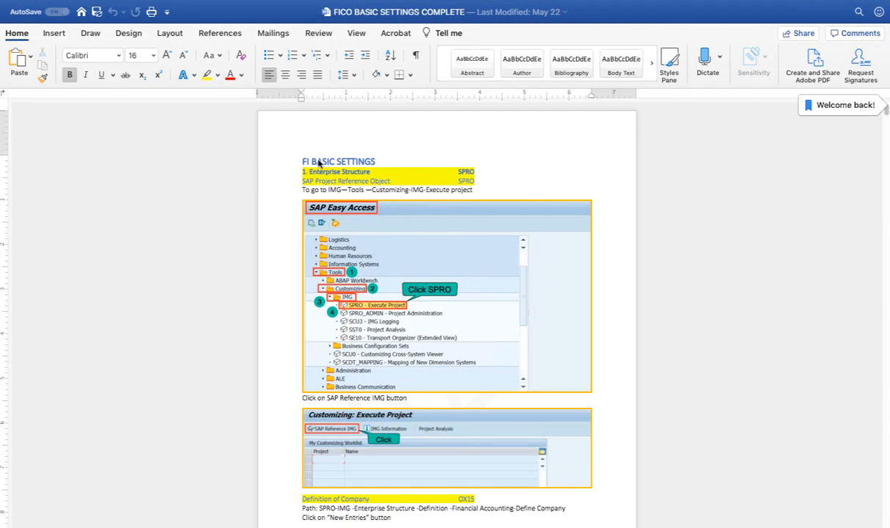
mouse_move(35, 28)
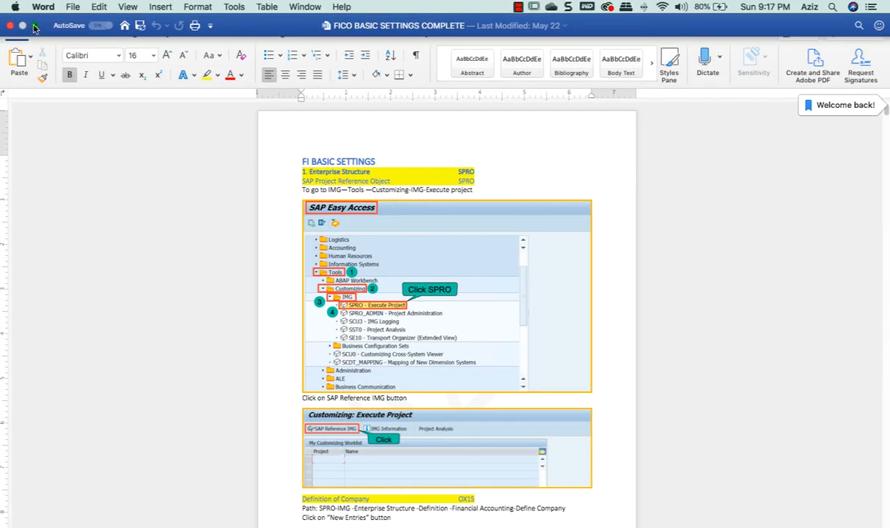
left_click(35, 26)
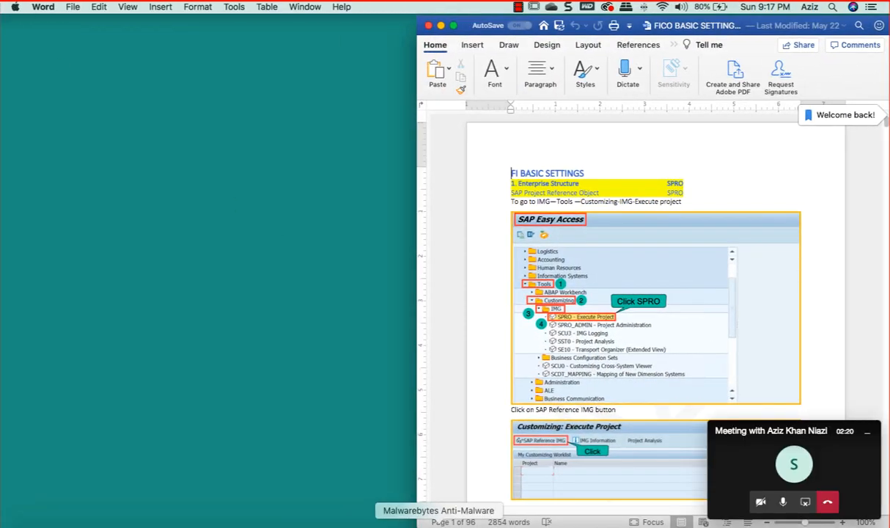
Step: Reopen Microsoft Remote Desktop and connect to SAP SERVER, accepting the unverified certificate
left_click(464, 518)
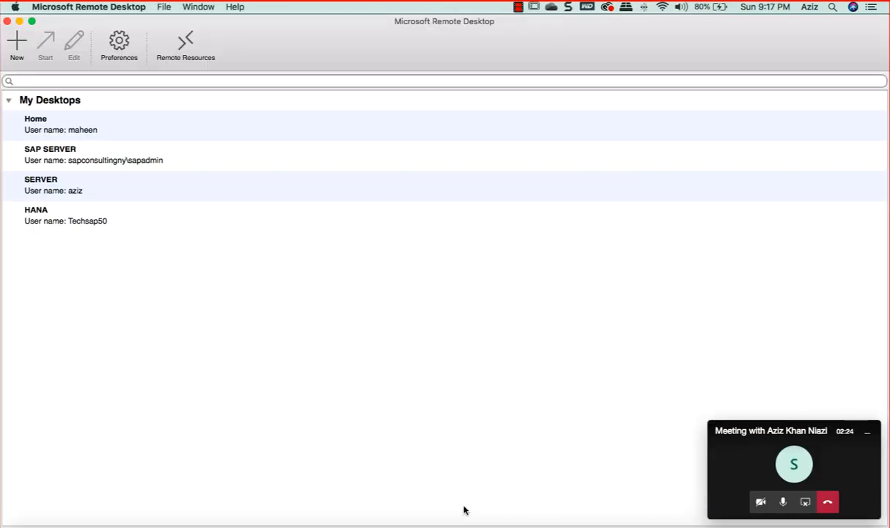
double_click(115, 155)
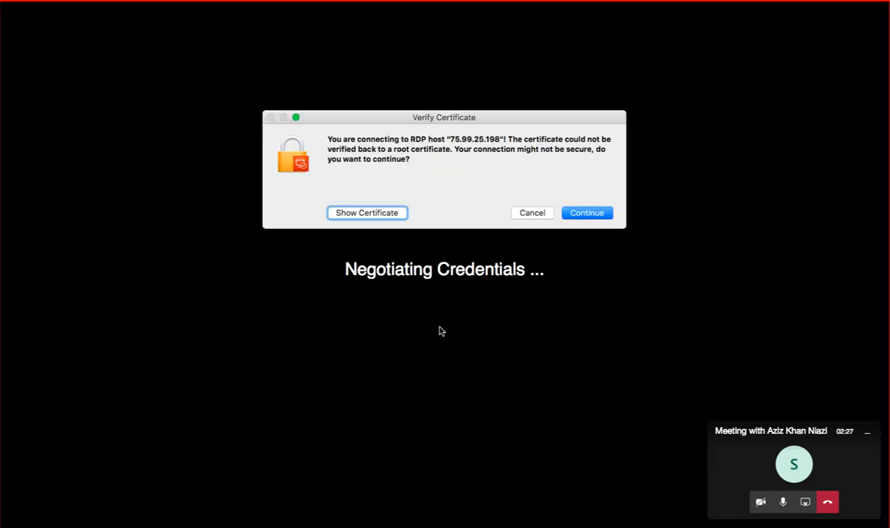
left_click(584, 213)
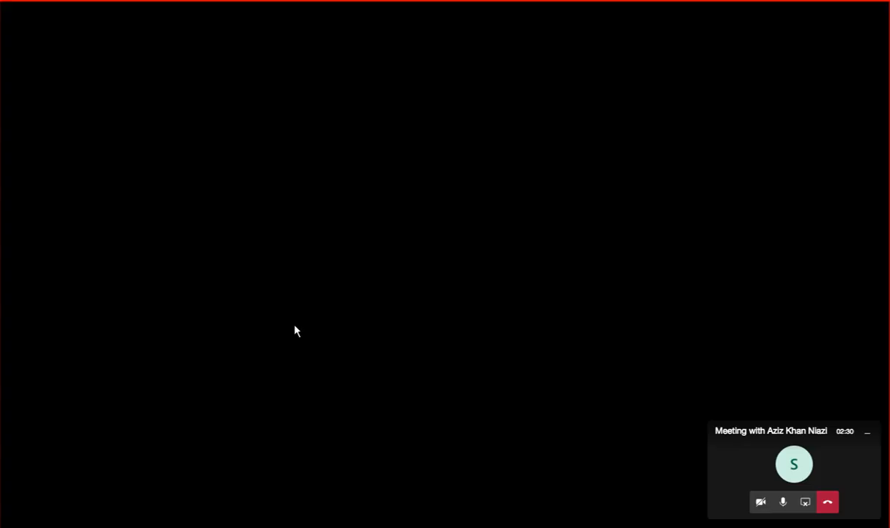
Step: Take the SAP SERVER session out of full screen and tile it side by side with the Word document
left_click(173, 7)
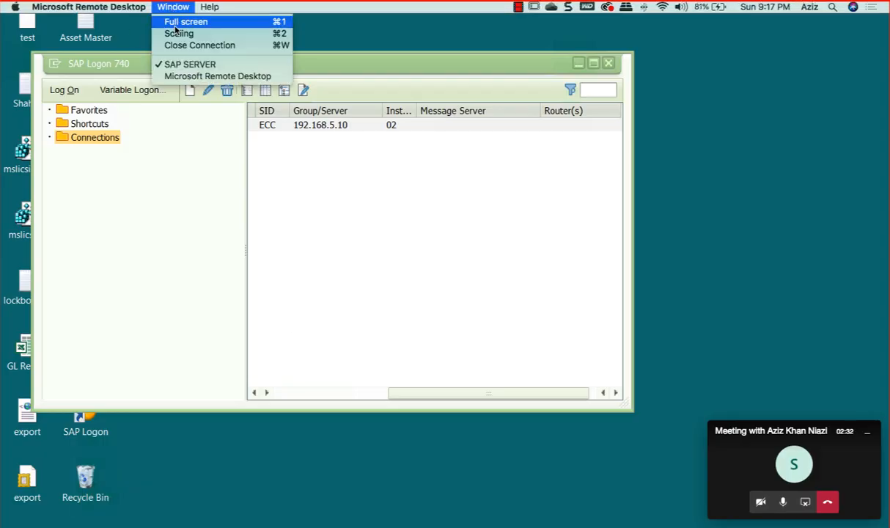
left_click(176, 24)
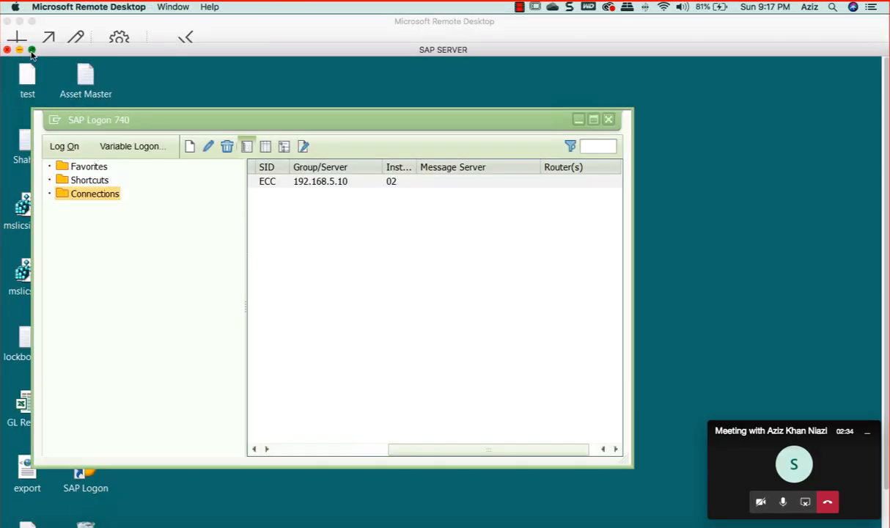
left_click(32, 49)
left_click(828, 394)
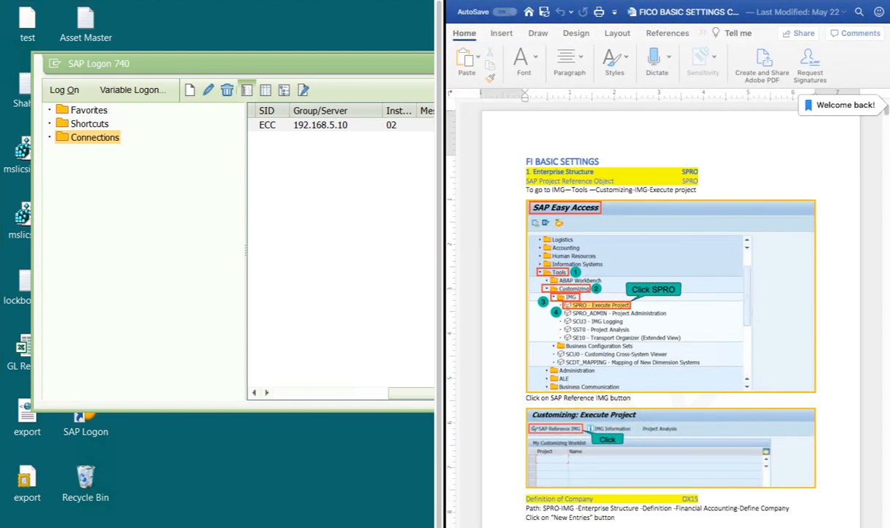
Step: Enlarge the Word page so its text and screenshots fill the document's half of the split view
left_click(781, 527)
left_click(781, 526)
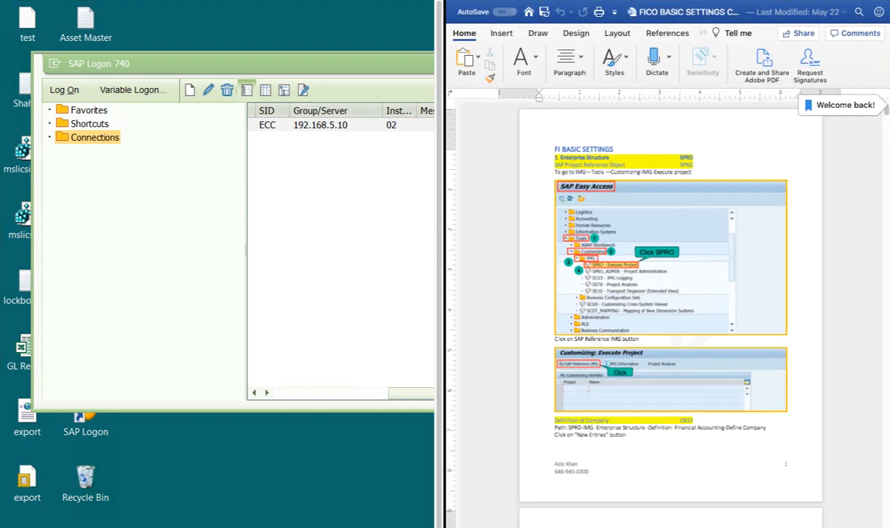
scroll(708, 339, "up", 5)
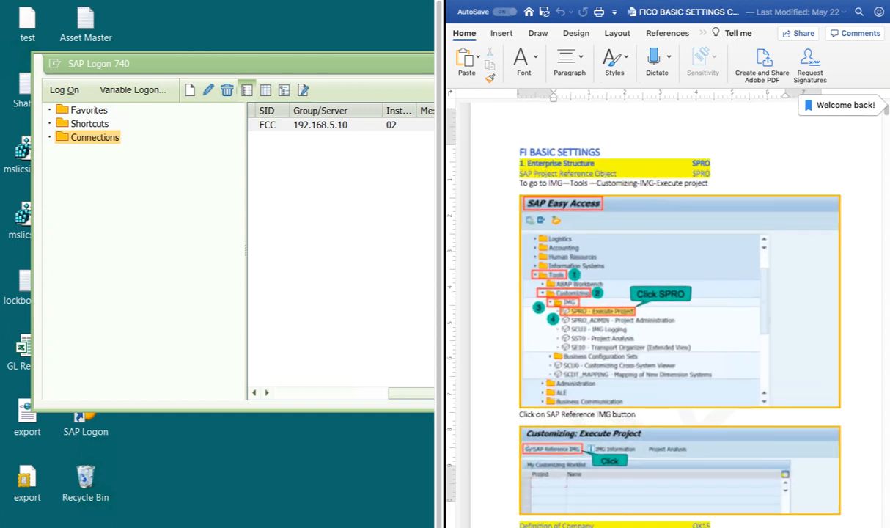
scroll(708, 339, "right", 1)
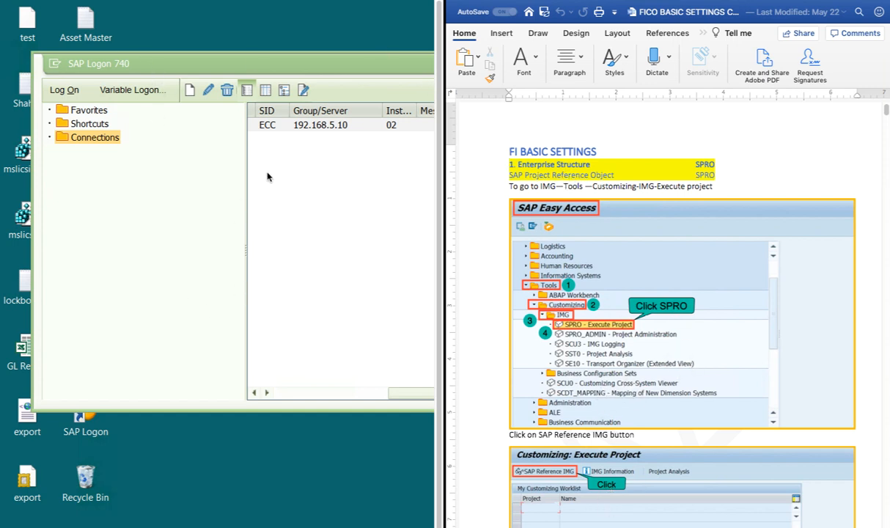
Step: Open the ECC connection from SAP Logon to reach its logon screen
double_click(306, 125)
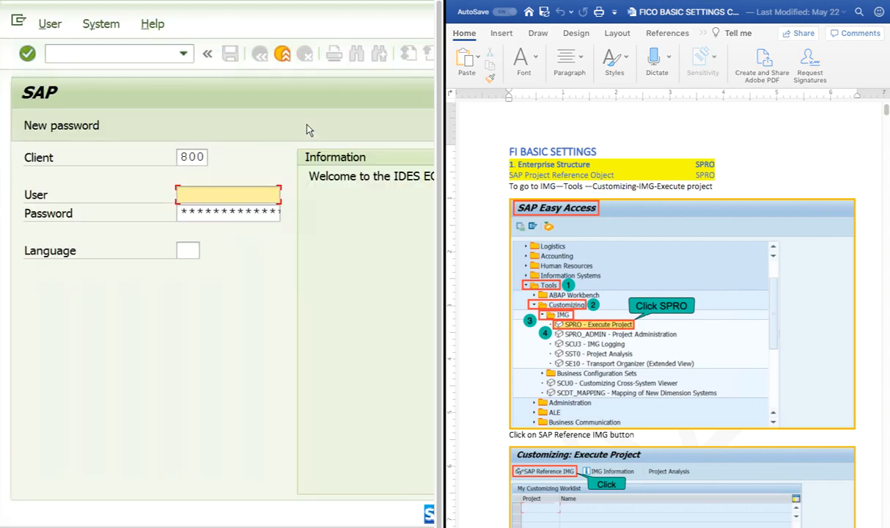
Step: Take the SAP SERVER session out of split view and set the SAP GUI fixed width font size to 12
left_click(32, 22)
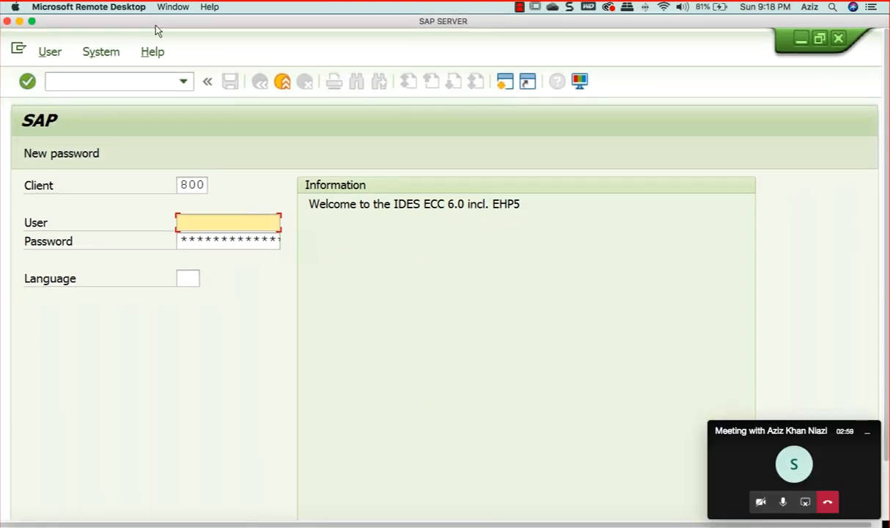
left_click(579, 80)
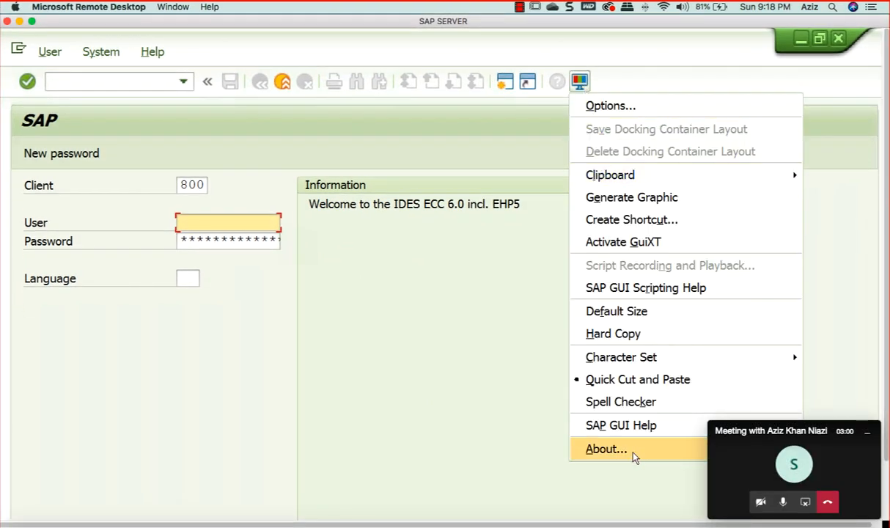
left_click(620, 106)
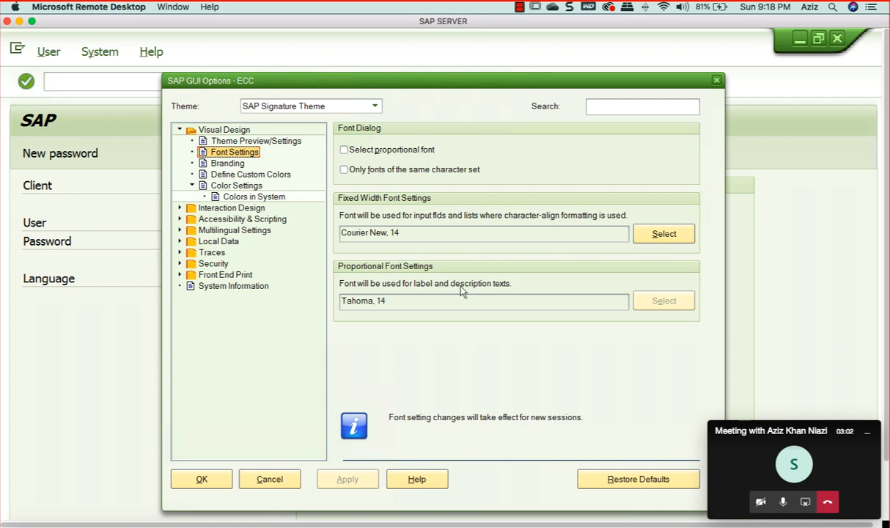
left_click(655, 232)
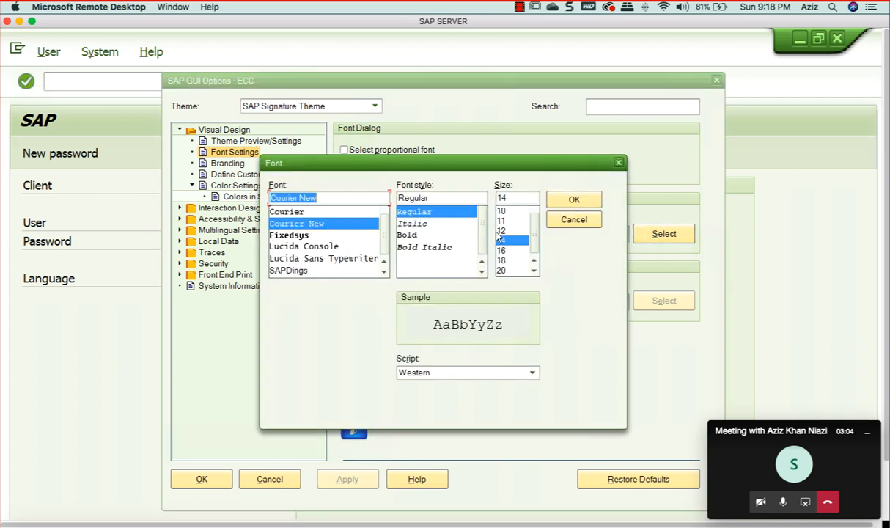
left_click(501, 230)
left_click(574, 200)
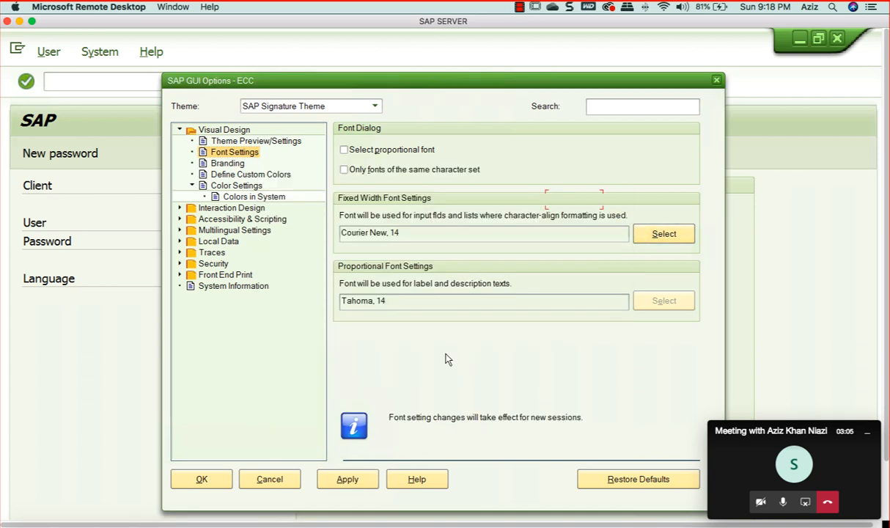
left_click(348, 479)
left_click(220, 480)
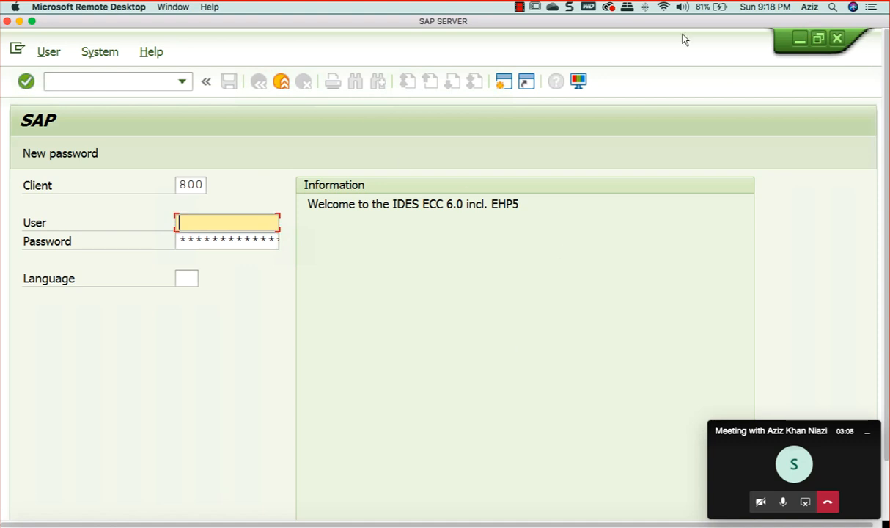
Step: Submit the logon for client 800 with the SAP user name and account password
left_click(505, 84)
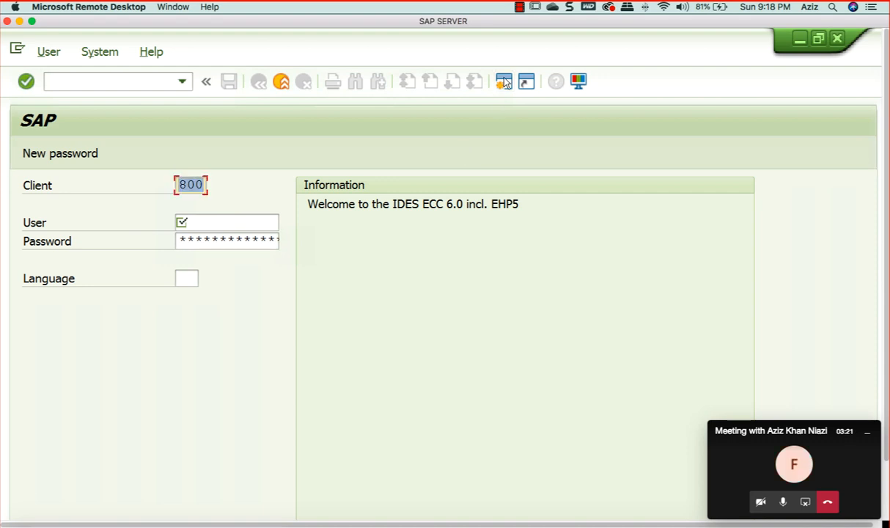
left_click(208, 218)
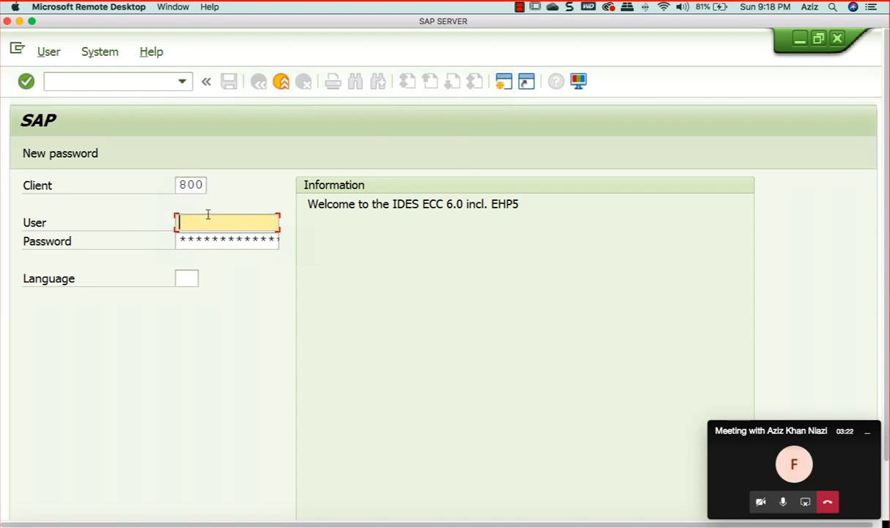
left_click(208, 214)
left_click(201, 235)
left_click(201, 244)
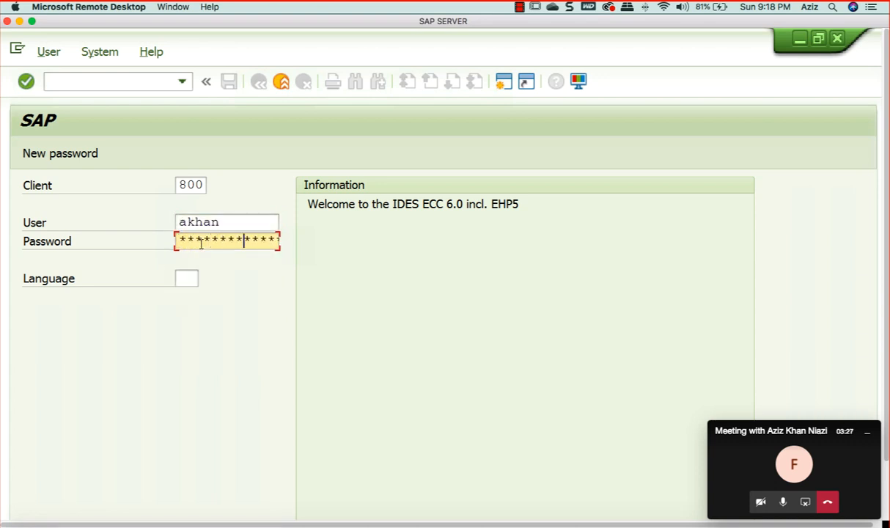
key("Return")
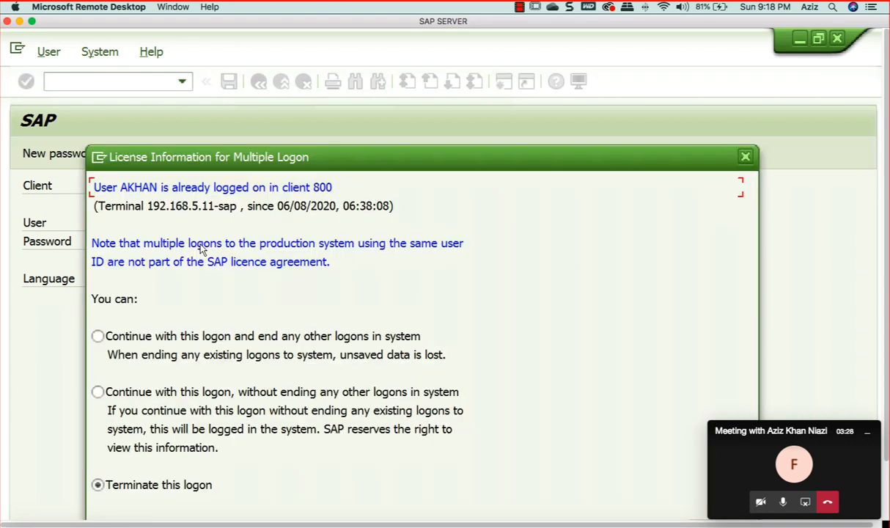
Step: Continue with this logon and end any other logons, minimizing the Teams meeting window that covers the dialog
left_click(102, 337)
left_click(868, 434)
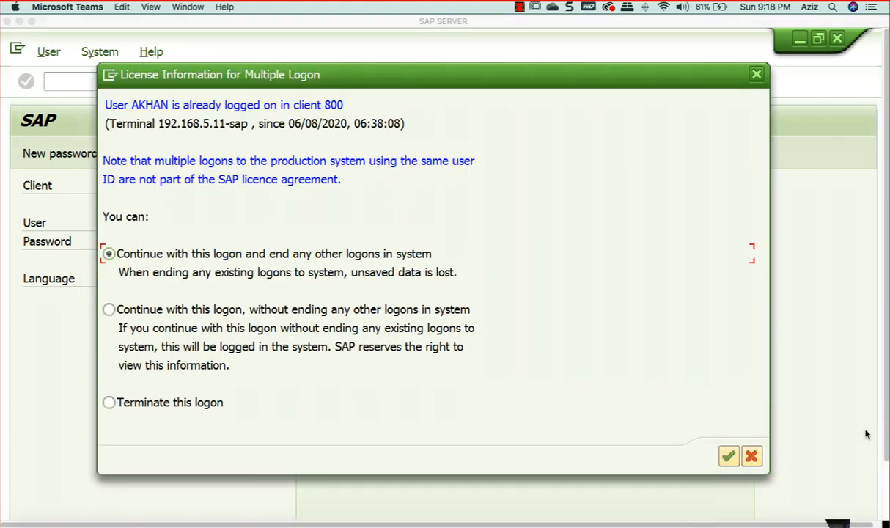
left_click(729, 457)
left_click(575, 364)
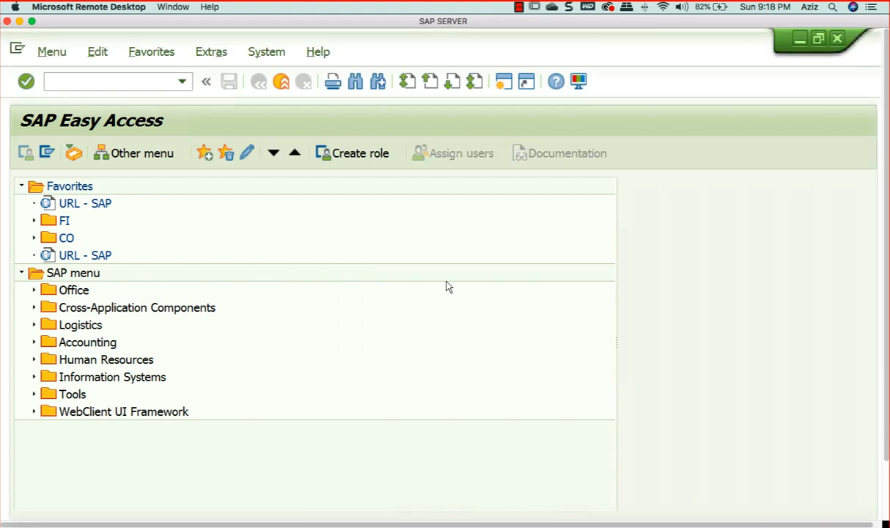
Step: Check the fixed width and proportional font sizes in the SAP GUI options, then close them
left_click(579, 81)
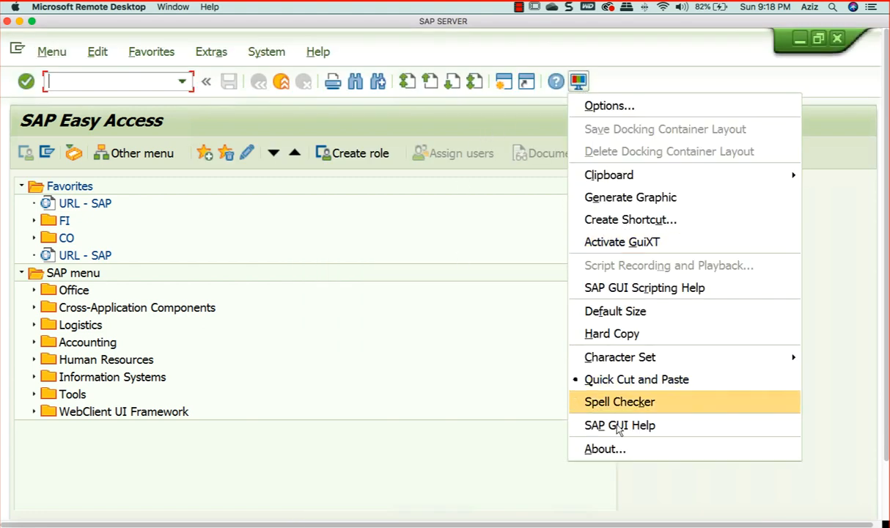
left_click(517, 143)
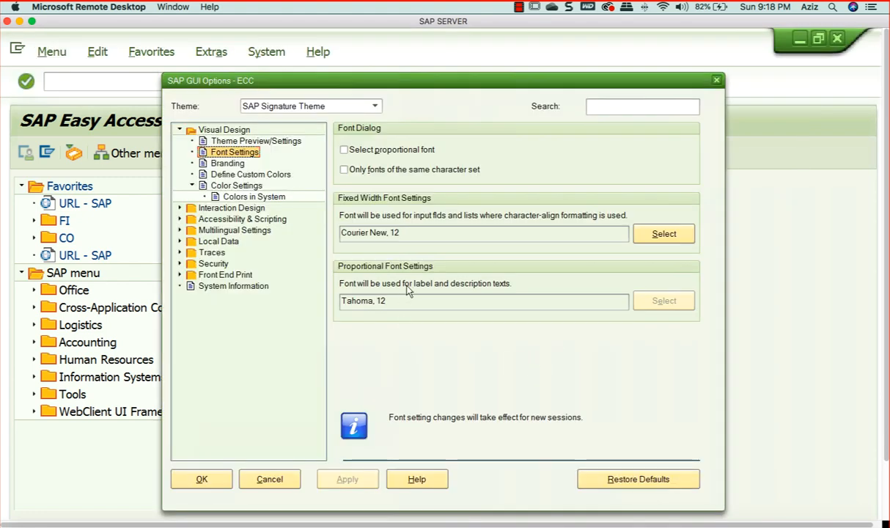
left_click(203, 484)
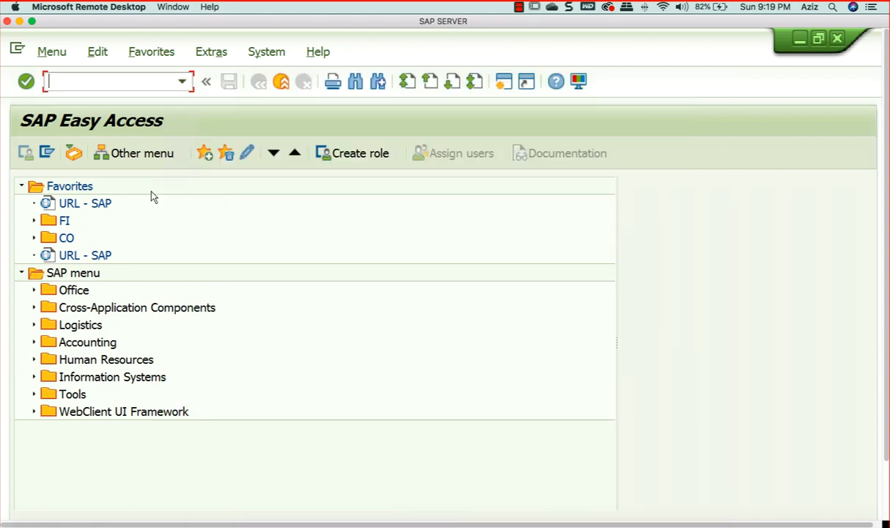
Step: Make the SAP session full screen and open the SAP Reference IMG through transaction SPRO
left_click(33, 23)
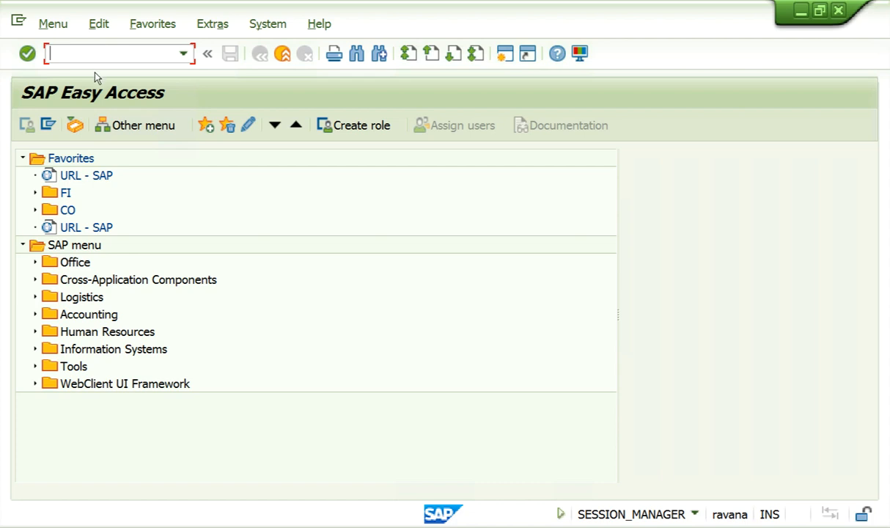
type("spro")
key("Return")
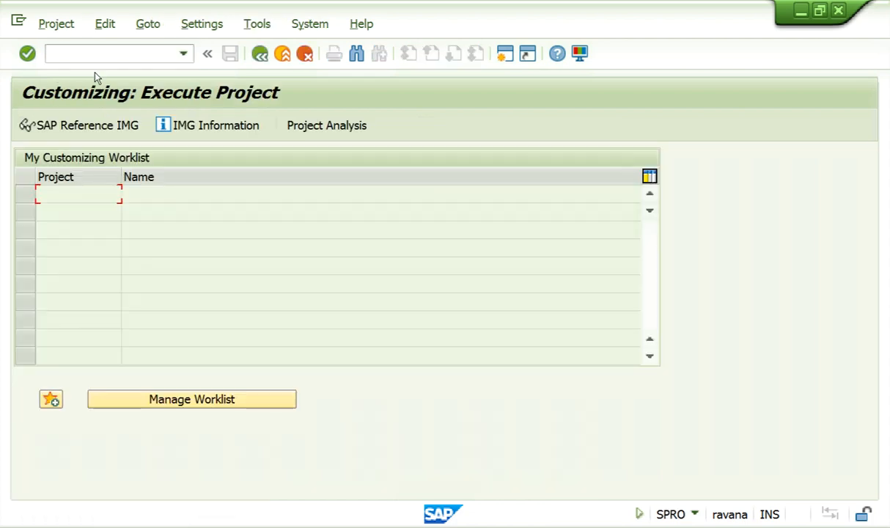
left_click(96, 126)
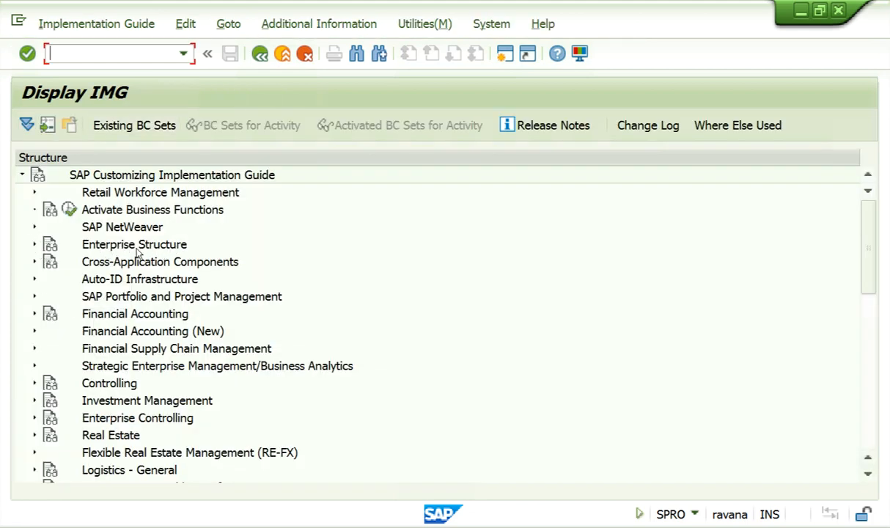
Step: Open the internal trading partners (company) view from Enterprise Structure, Definition, Financial Accounting in the IMG
left_click(35, 245)
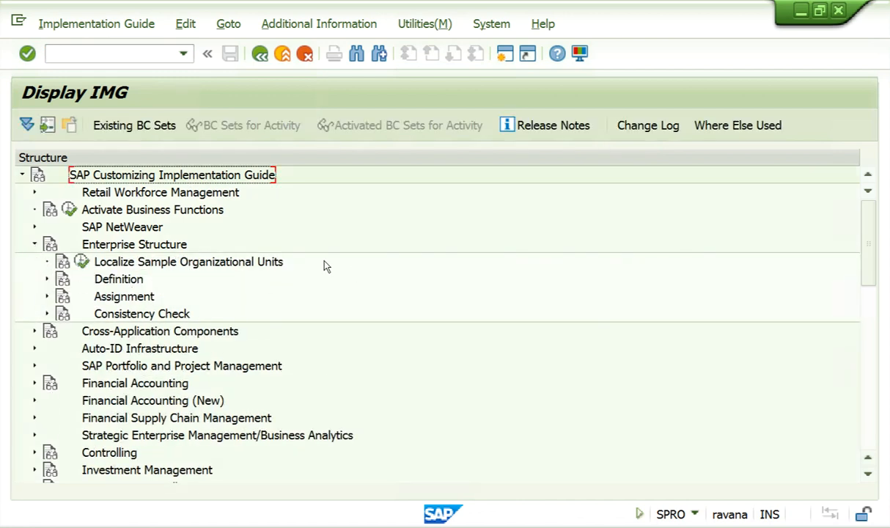
left_click(47, 279)
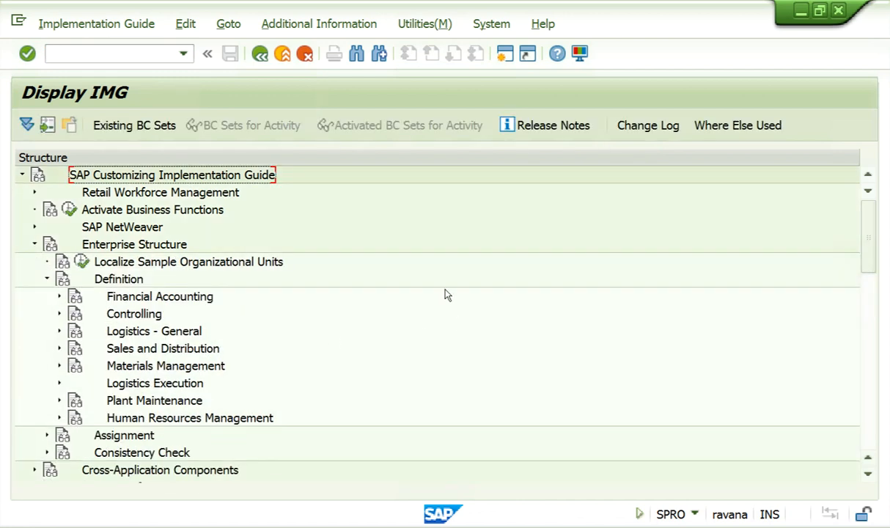
left_click(59, 297)
left_click(106, 314)
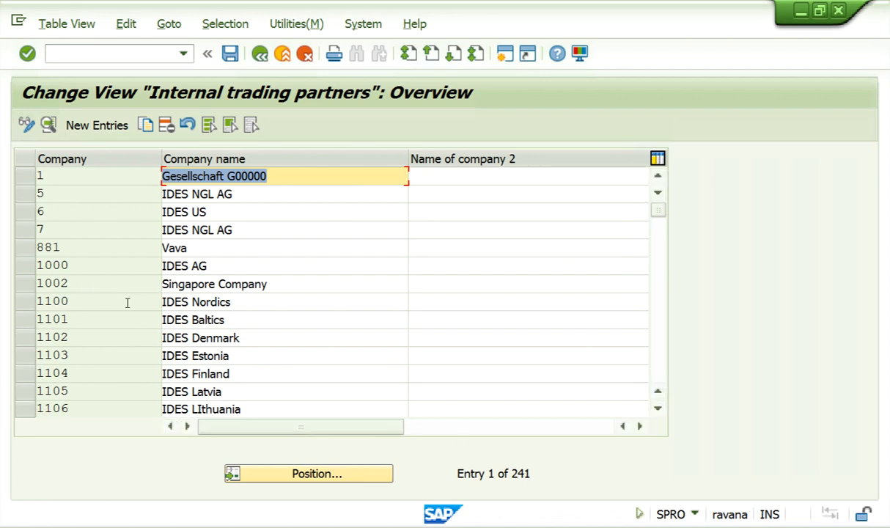
Step: Position the list at company 5555, examine its detail record and return to the overview
left_click(302, 476)
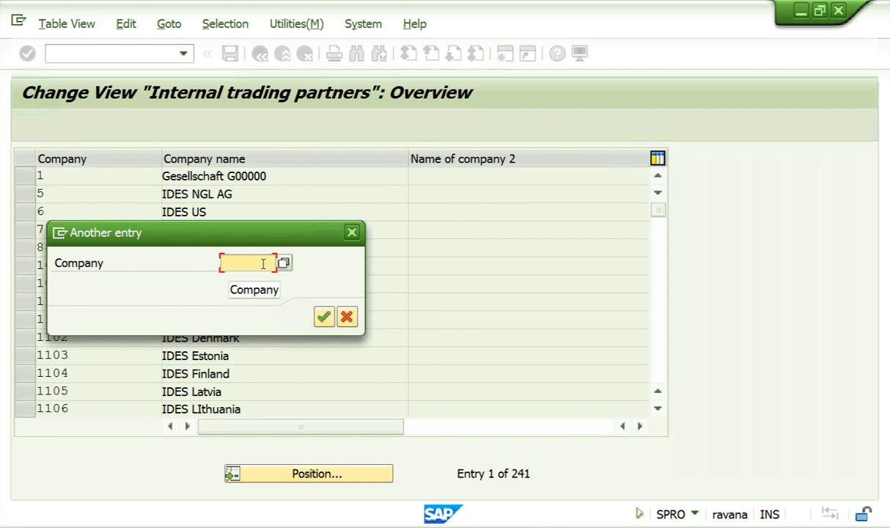
type("5555")
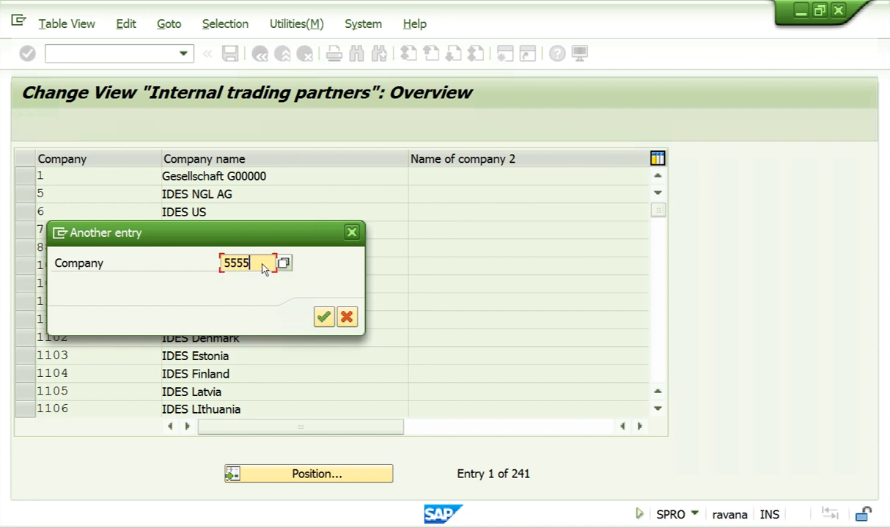
key("Return")
left_click(65, 174)
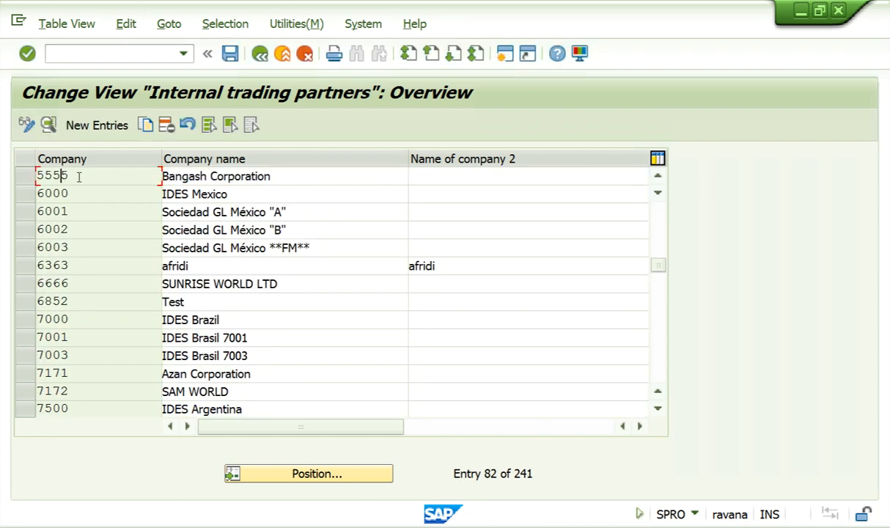
double_click(108, 177)
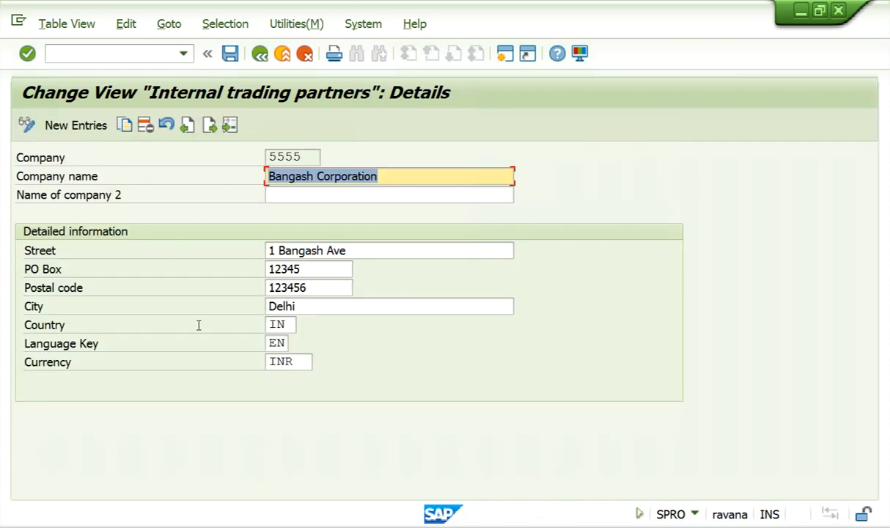
left_click(255, 51)
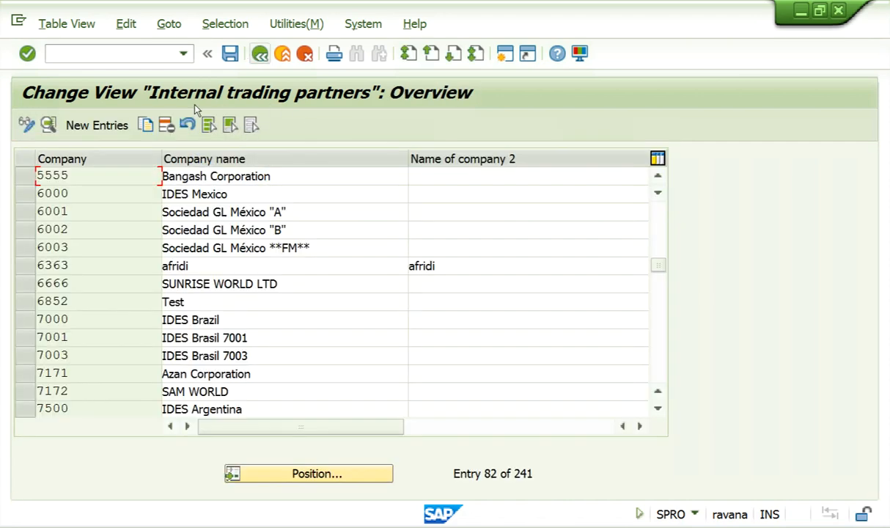
Step: Create a new company entry 6666 with ABC Corporation as both the company name and the second company name
left_click(97, 125)
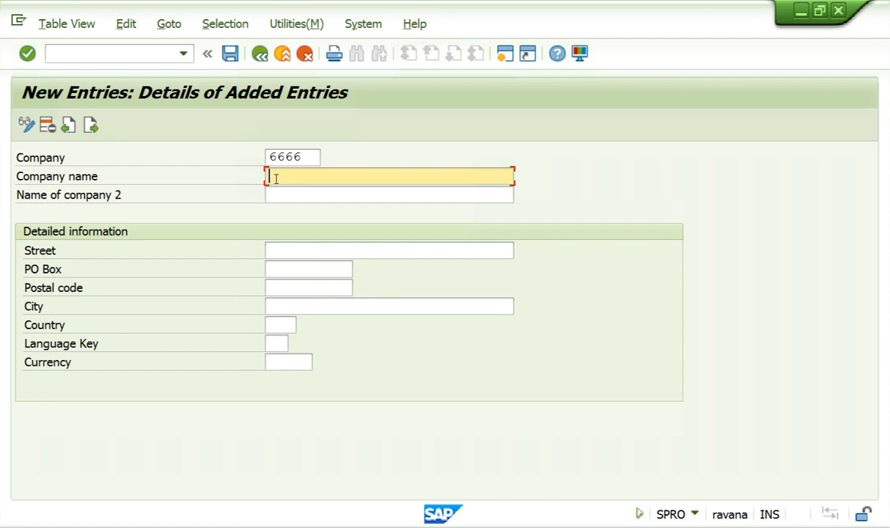
type("ABC Corporation")
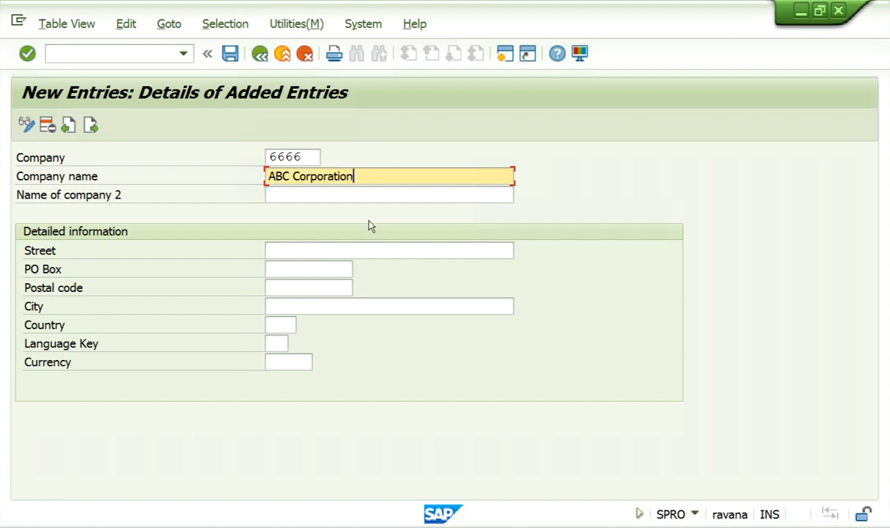
left_click(294, 193)
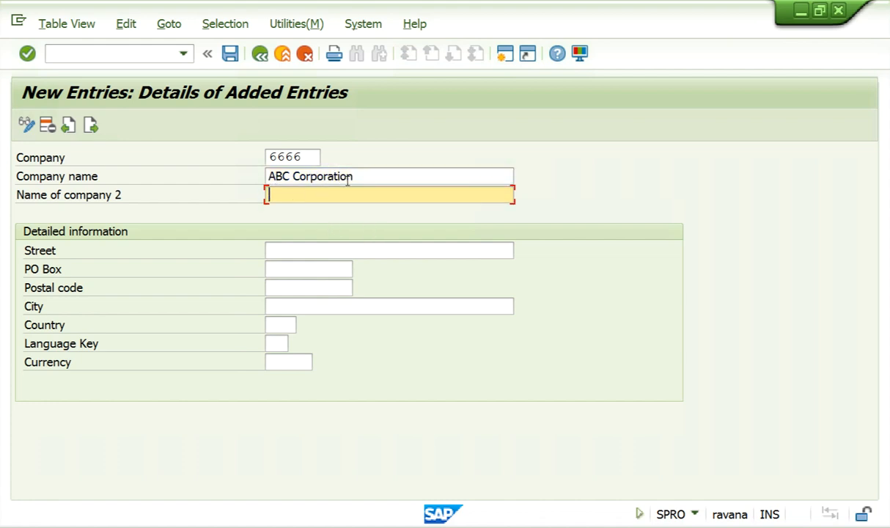
left_click_drag(361, 175, 227, 179)
key("ctrl+c")
left_click(283, 191)
key("ctrl+v")
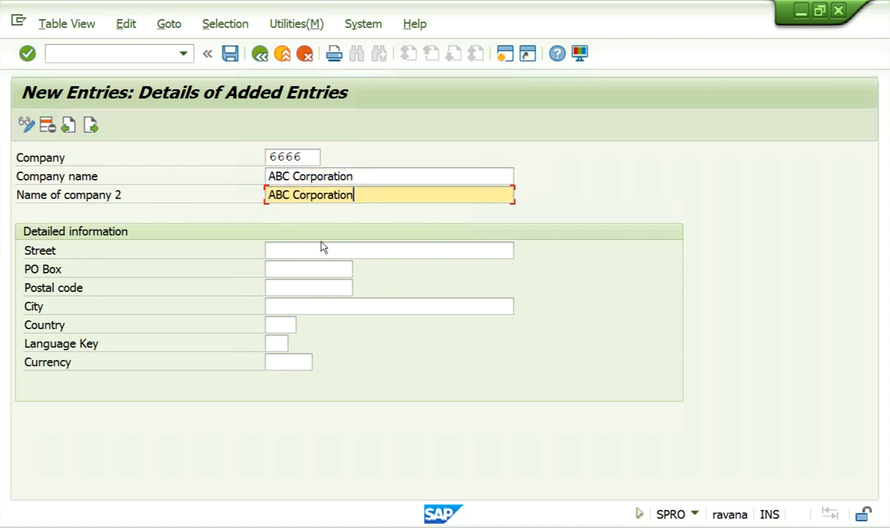
Step: Fill in the new company's street address and PO box, leaving the postal code blank
left_click(294, 250)
type("123 ")
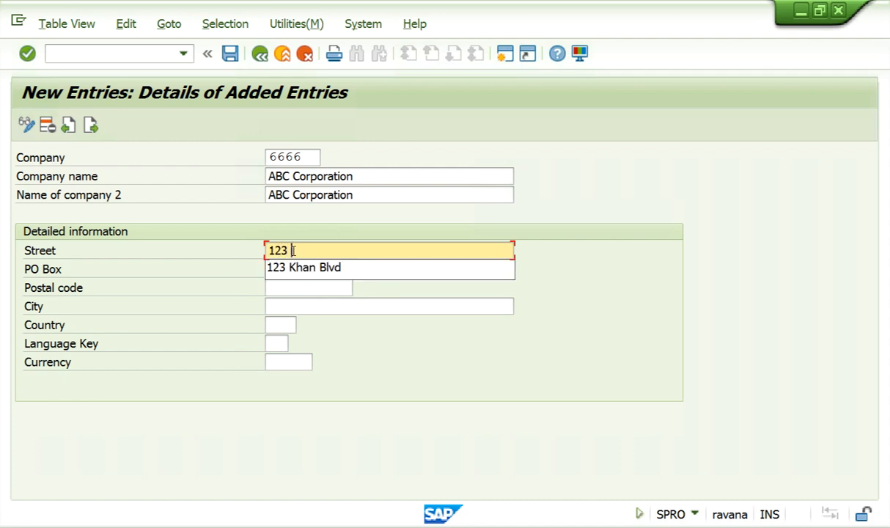
type("ABC ")
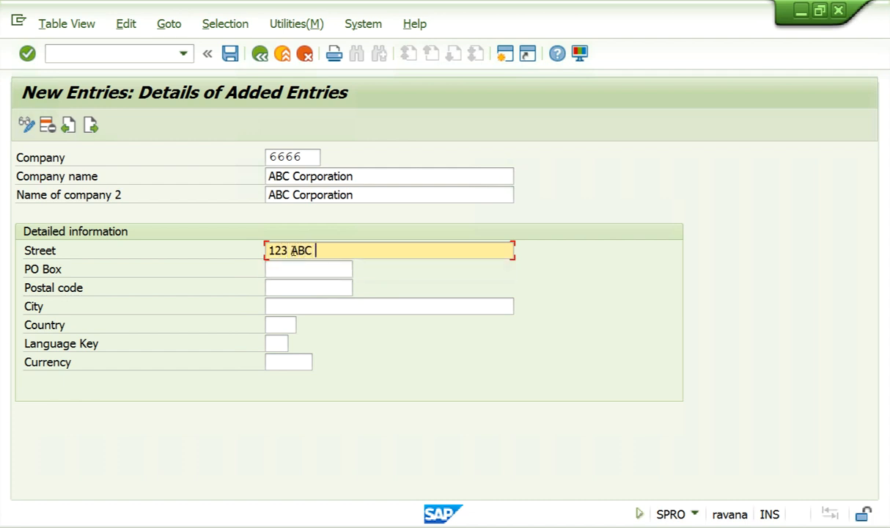
type("Ave")
key("Tab")
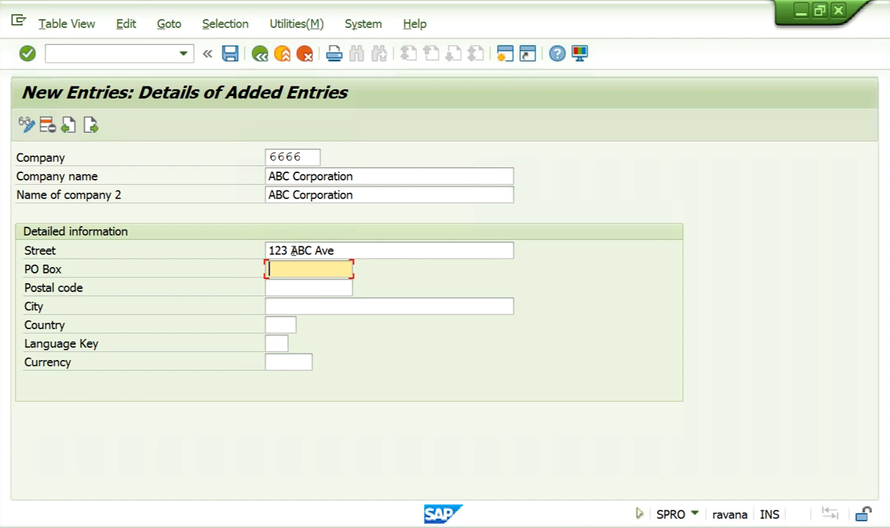
type("12345")
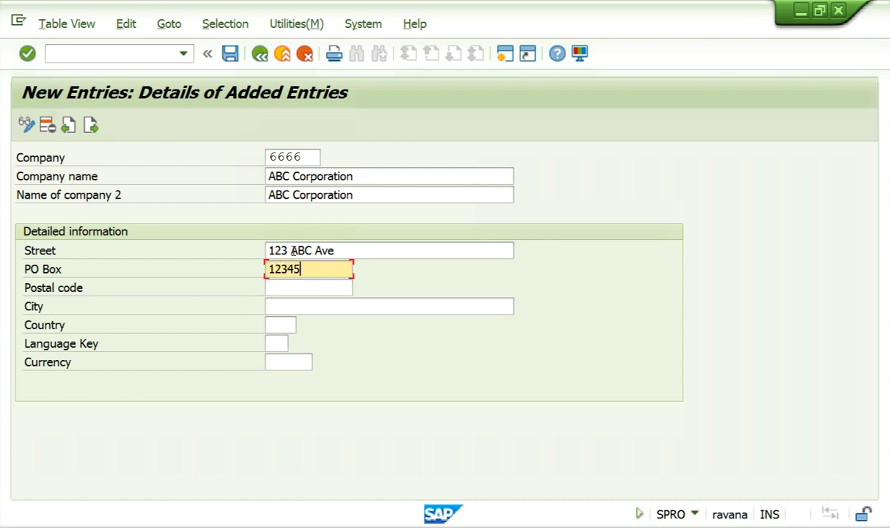
key("Tab")
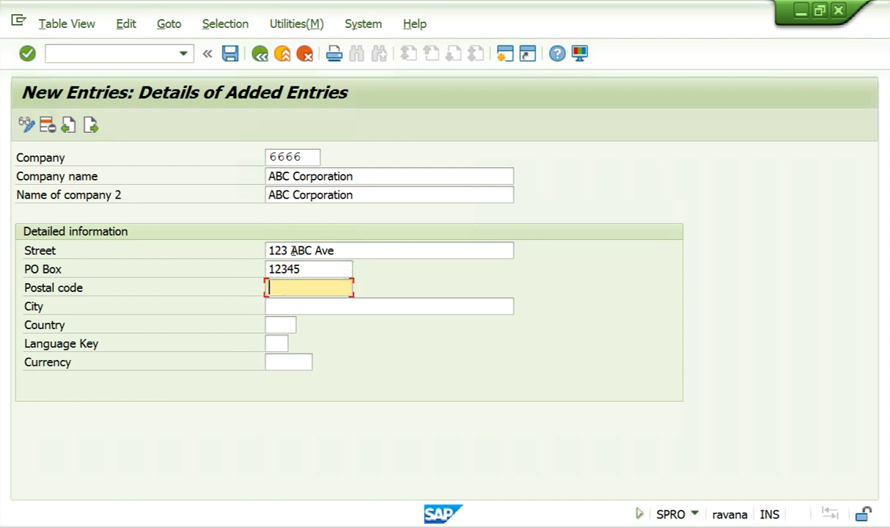
key("Tab")
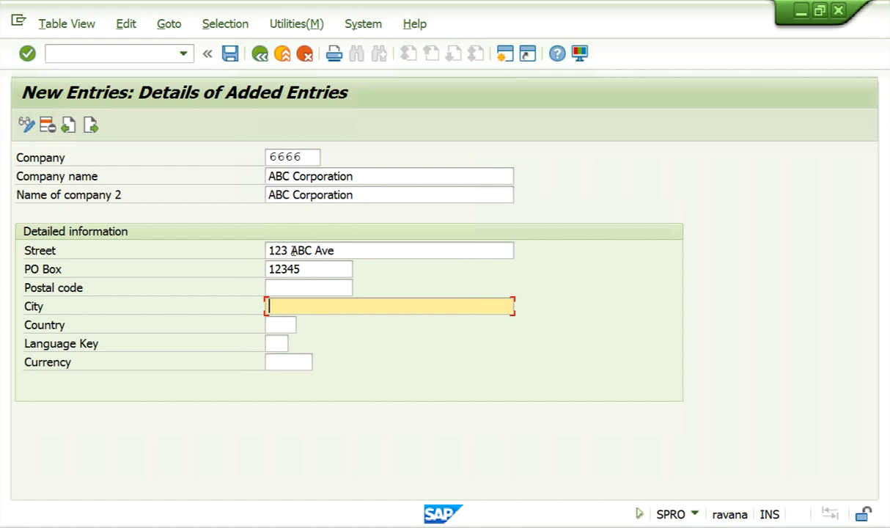
Step: Set the city to Dehli, the country to IN, the language key to EN and the currency to INR
type("Dehli")
key("Tab")
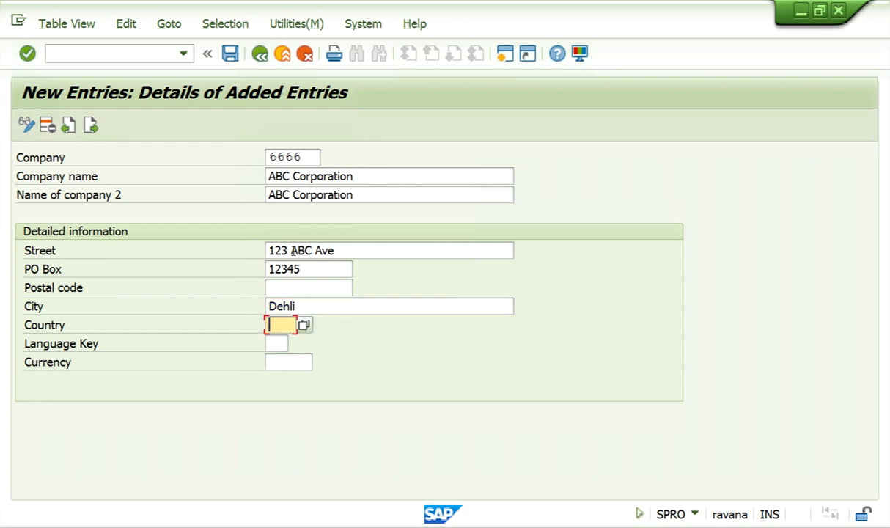
type("in")
key("Tab")
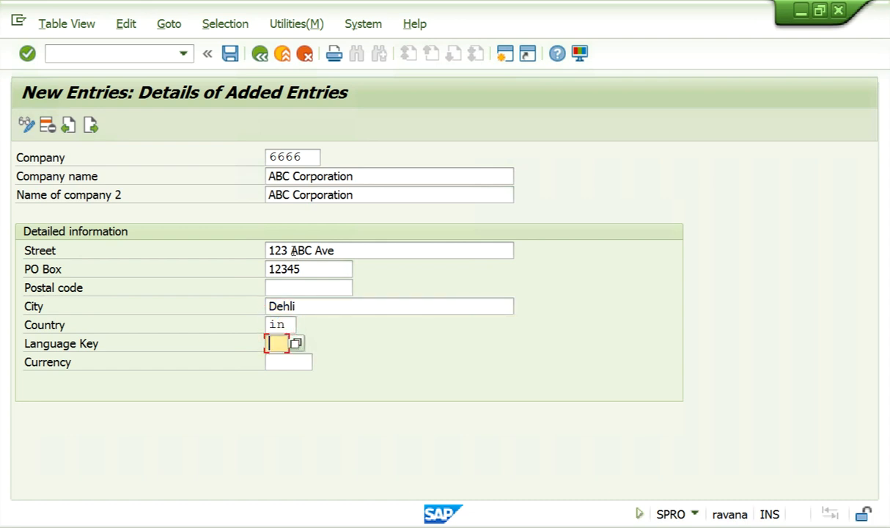
type("en")
key("Tab")
type("inr")
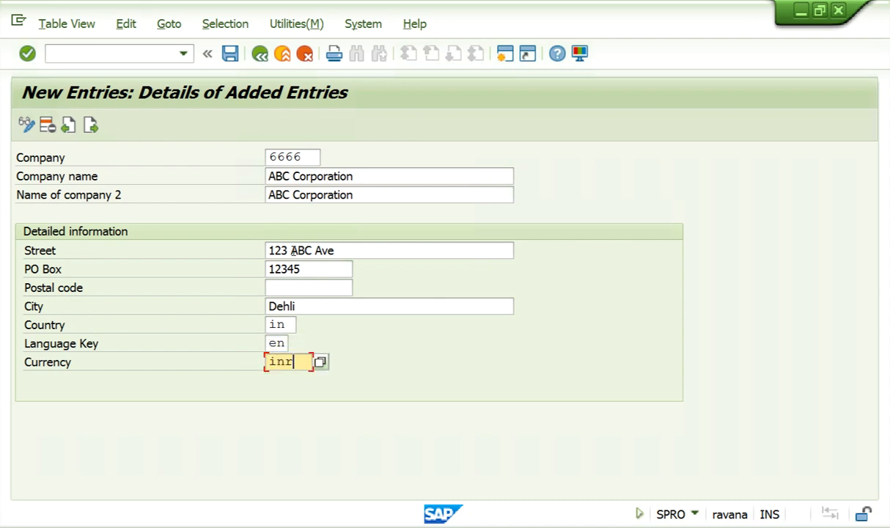
key("Return")
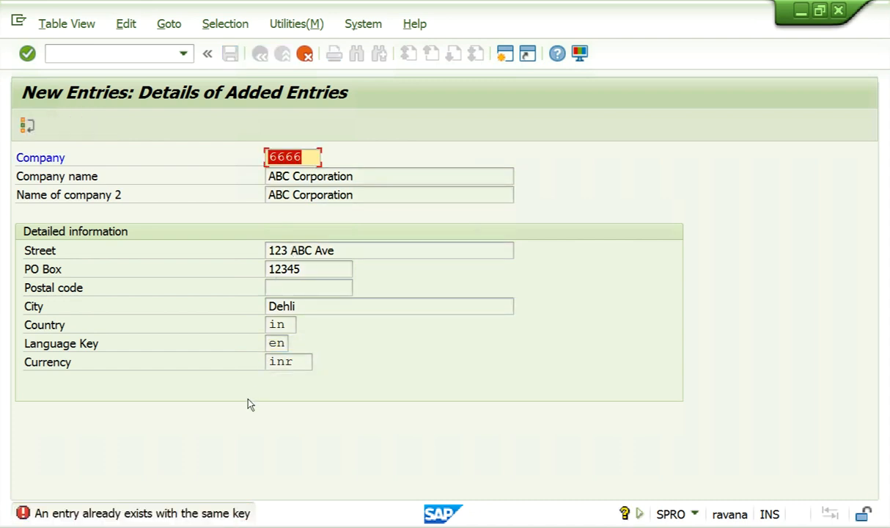
Step: Try to change the new entry's company number to 7777
left_click(311, 157)
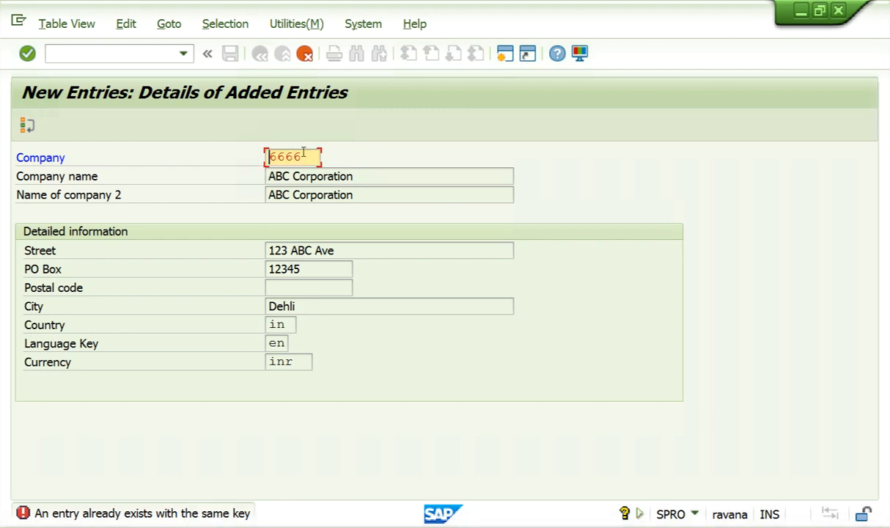
key("Home")
key("Delete")
key("Delete")
key("Delete")
key("Delete")
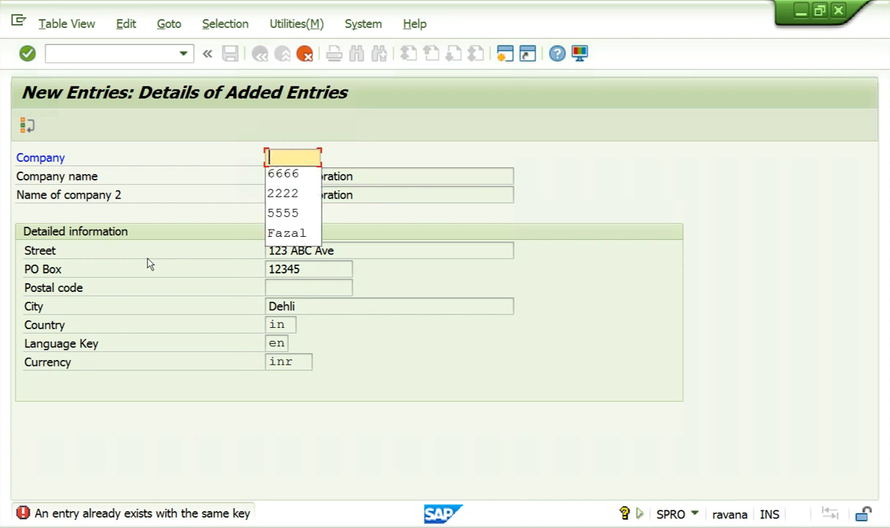
type("7777")
key("Return")
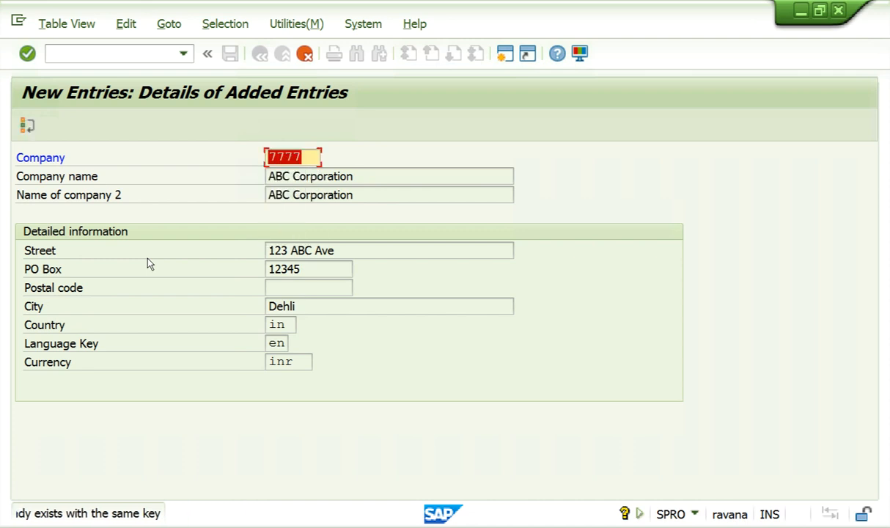
left_click(317, 158)
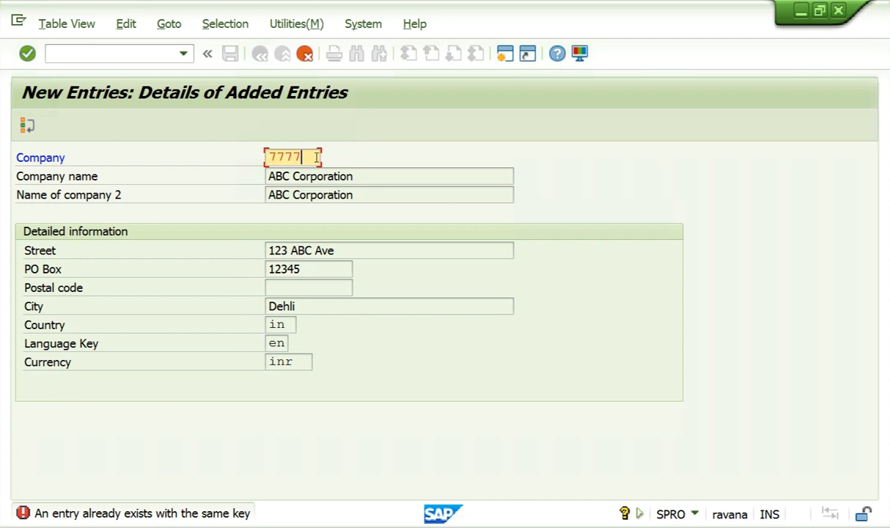
key("BackSpace")
key("BackSpace")
key("BackSpace")
key("BackSpace")
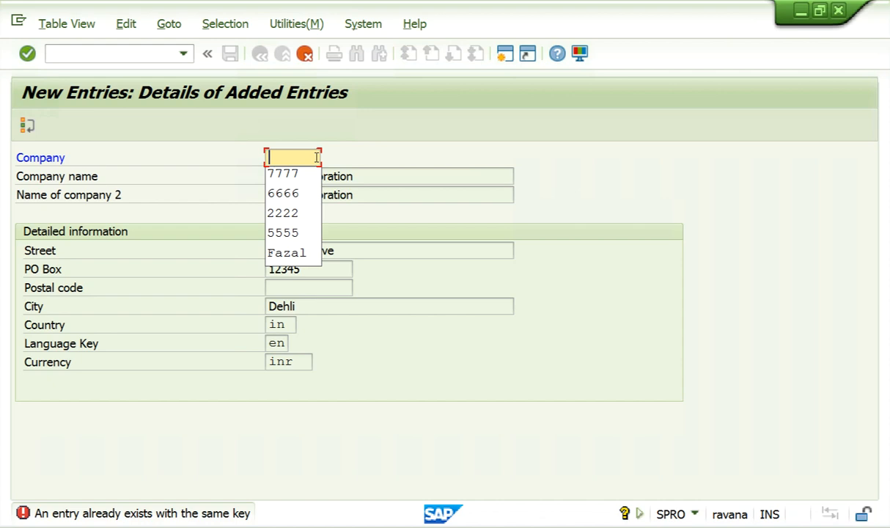
type("5555")
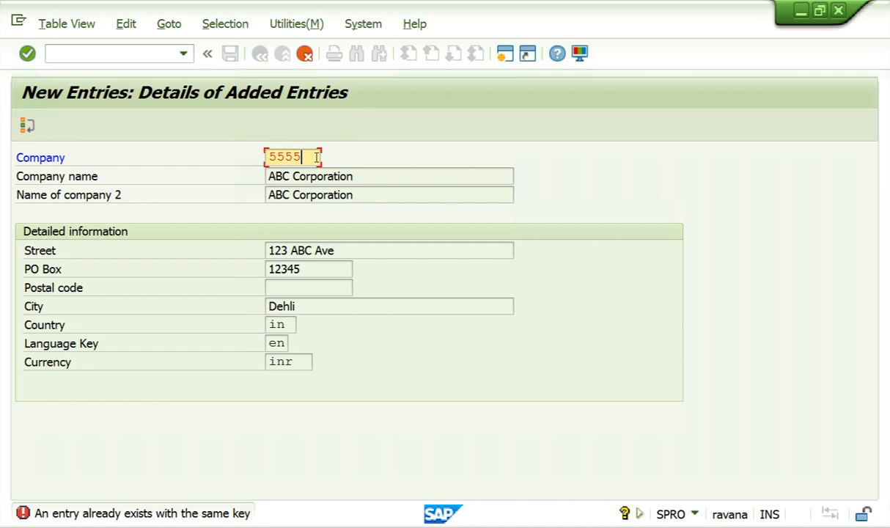
Step: Change the company number to 2222 and save the new ABC Corporation entry
key("BackSpace")
key("BackSpace")
key("BackSpace")
key("BackSpace")
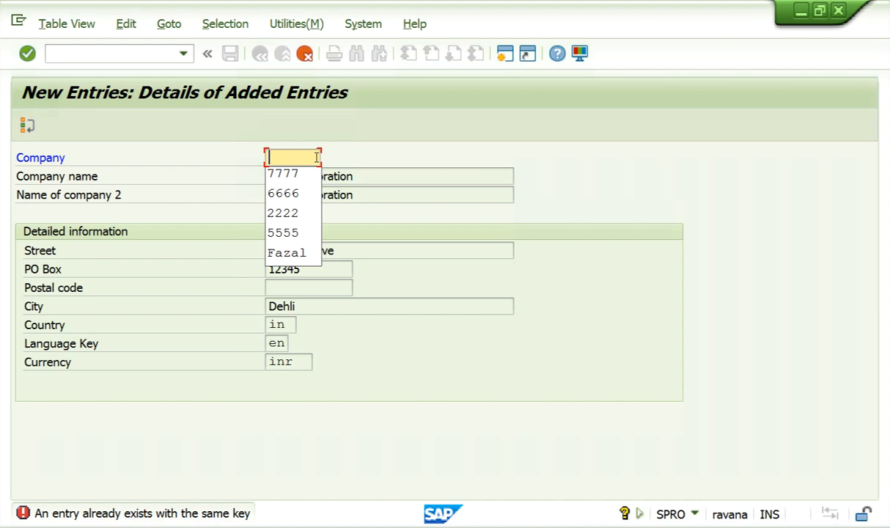
type("22222")
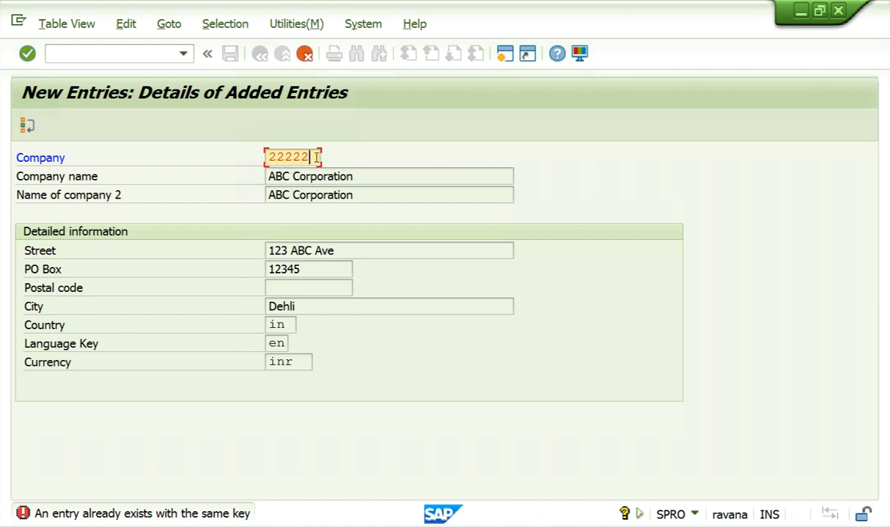
key("Return")
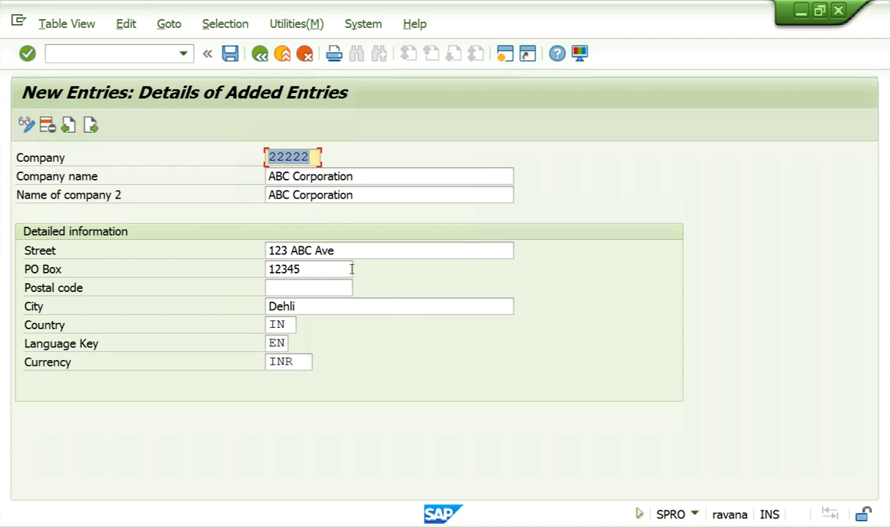
left_click(318, 157)
key("BackSpace")
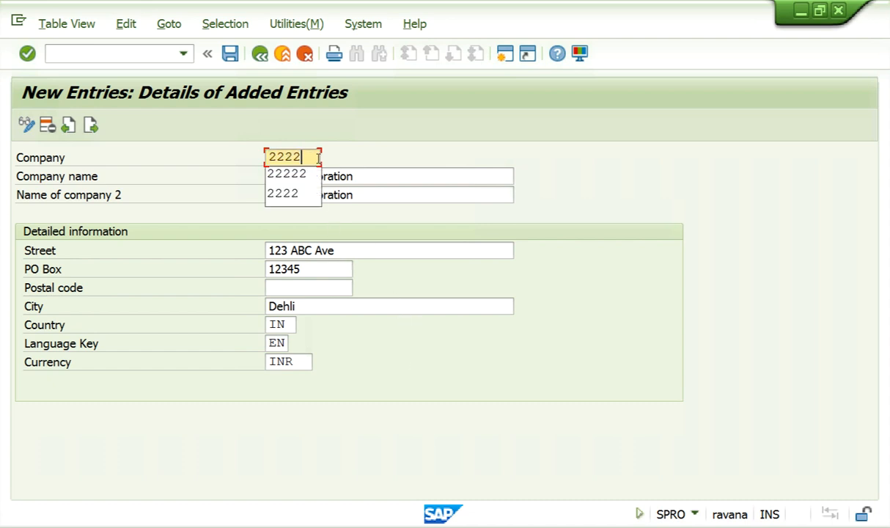
key("Return")
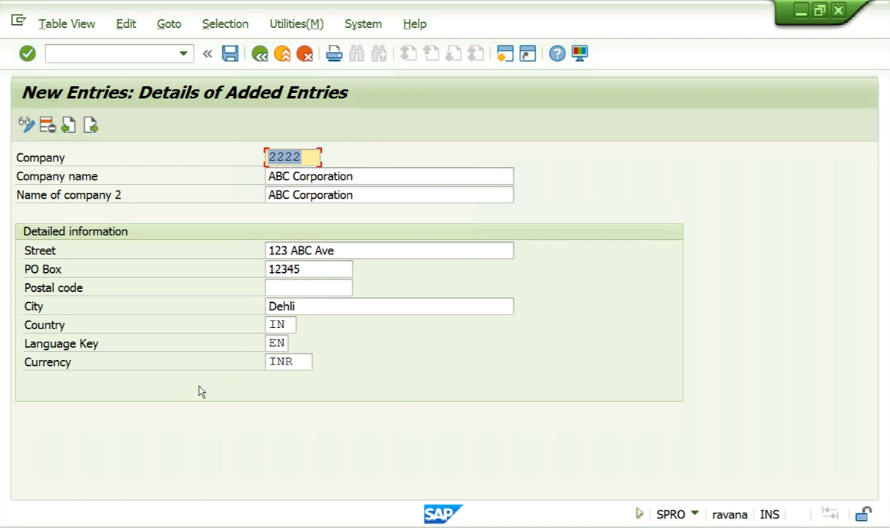
left_click(232, 53)
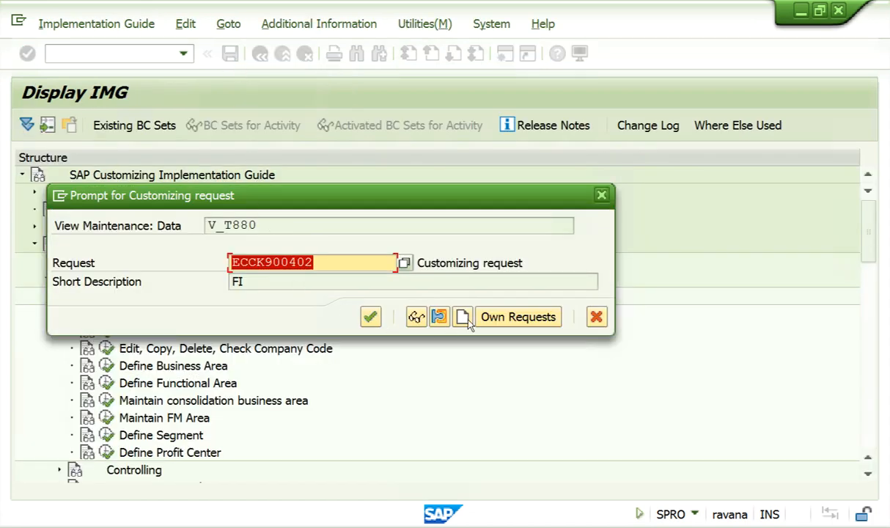
Step: Examine the request number proposed in the customizing request prompt for view V_T880
left_click_drag(389, 205, 502, 138)
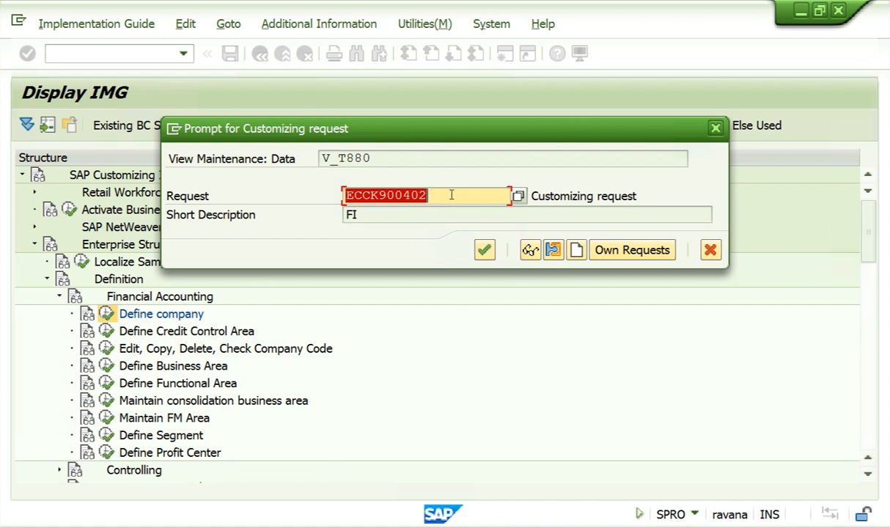
left_click_drag(452, 195, 337, 195)
left_click(336, 195)
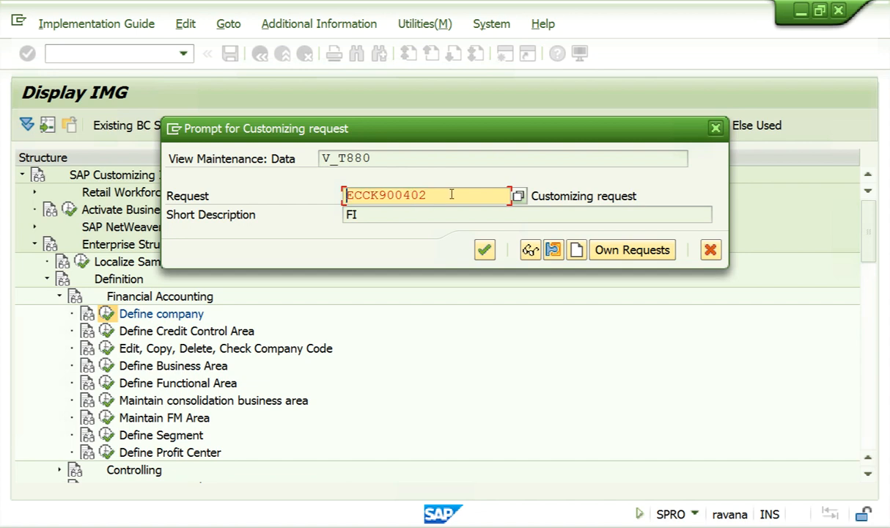
left_click_drag(429, 193, 354, 192)
left_click(354, 194)
left_click_drag(428, 195, 339, 191)
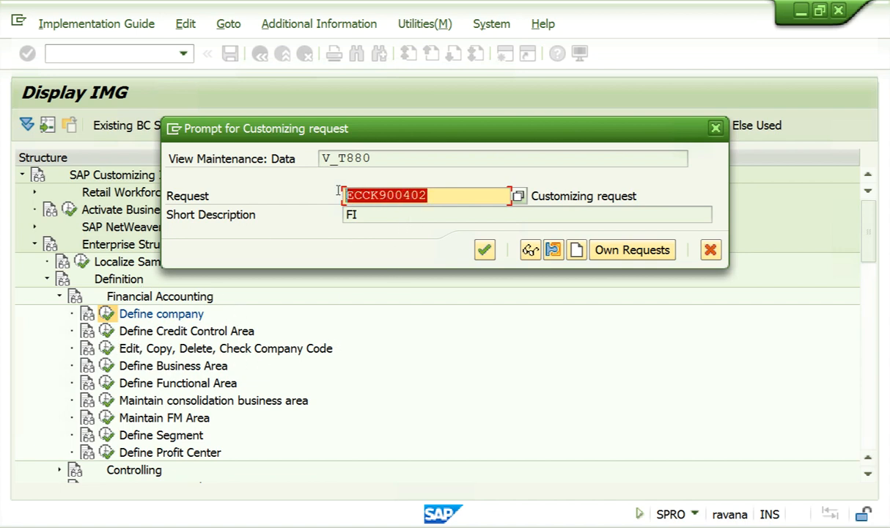
left_click(340, 192)
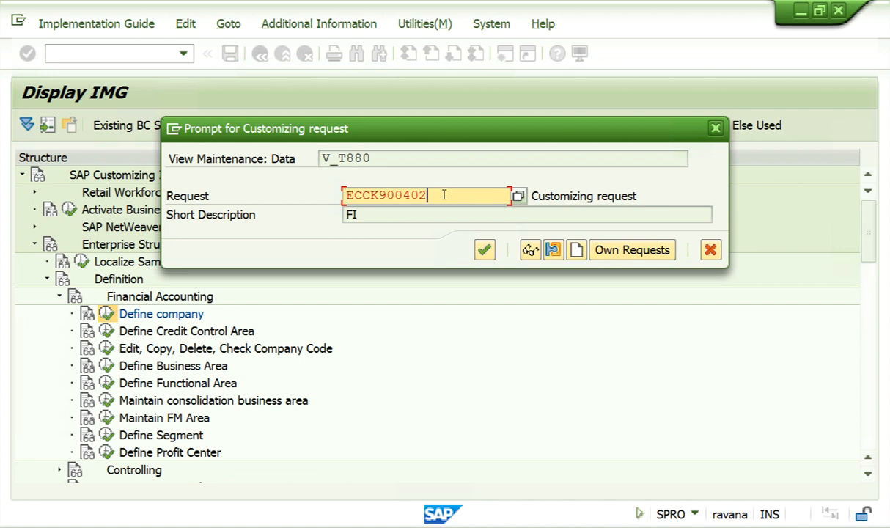
left_click_drag(426, 195, 332, 193)
left_click(332, 193)
left_click_drag(429, 195, 312, 198)
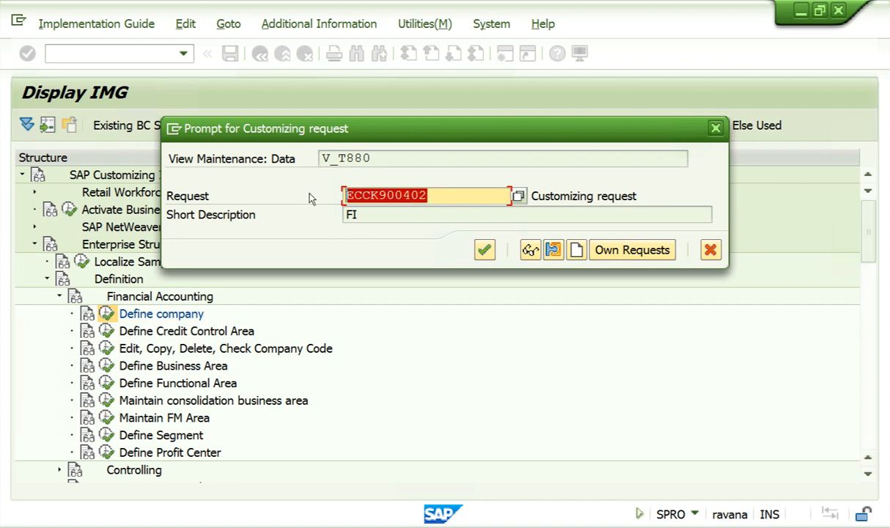
left_click(291, 262)
left_click_drag(419, 192, 314, 194)
left_click(297, 191)
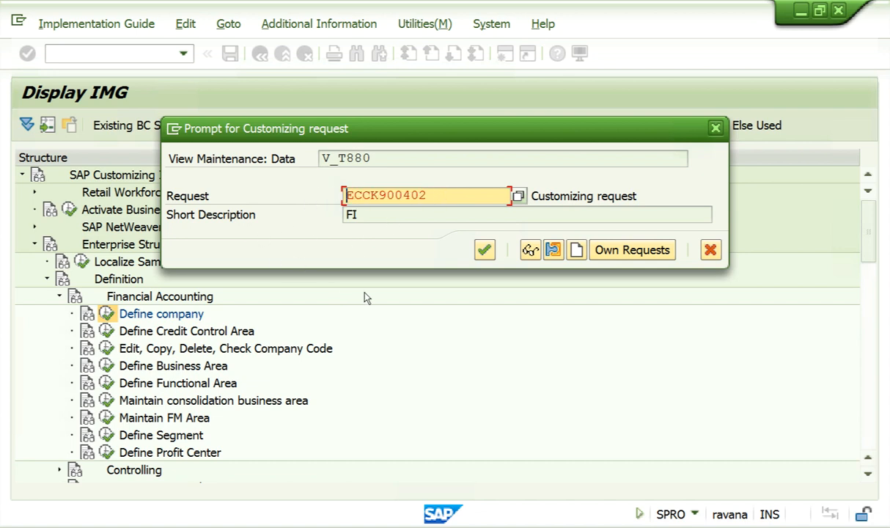
left_click_drag(428, 196, 330, 196)
left_click(330, 195)
left_click_drag(438, 135, 454, 235)
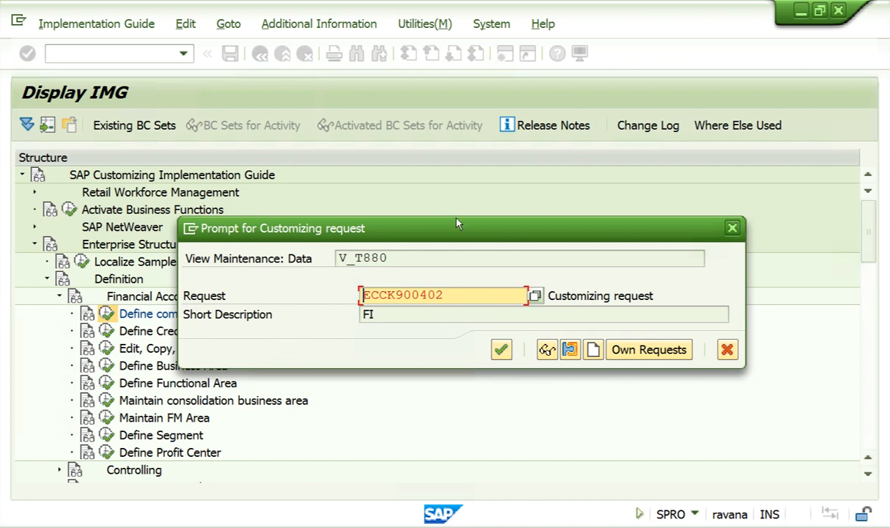
left_click_drag(457, 224, 451, 125)
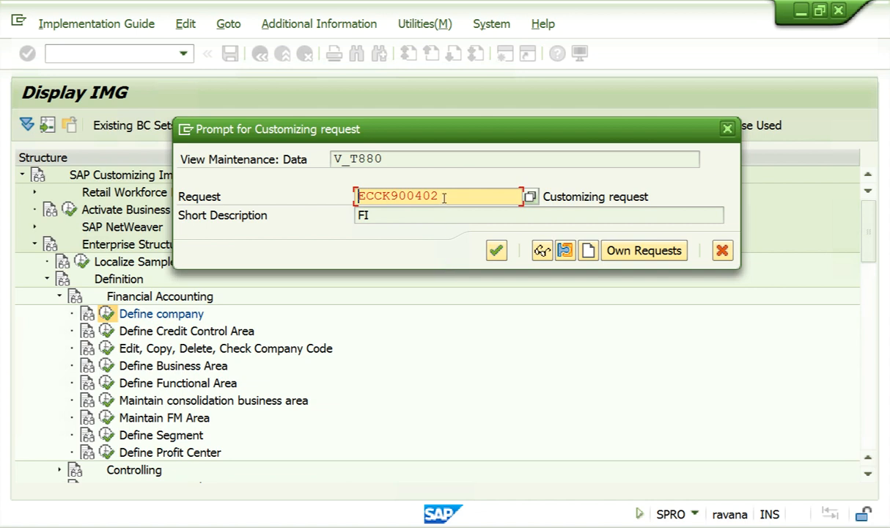
left_click_drag(455, 198, 350, 189)
left_click(335, 317)
left_click_drag(455, 195, 339, 193)
left_click(350, 247)
left_click(447, 196)
left_click_drag(447, 196, 327, 183)
left_click(539, 280)
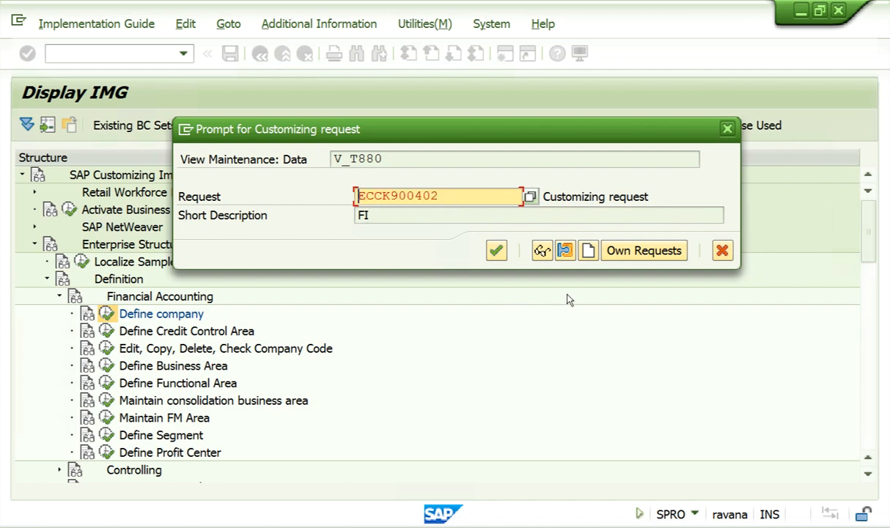
Step: Create a new customizing request with the short description New Company Setup for ABC Corporation 2222
left_click(588, 252)
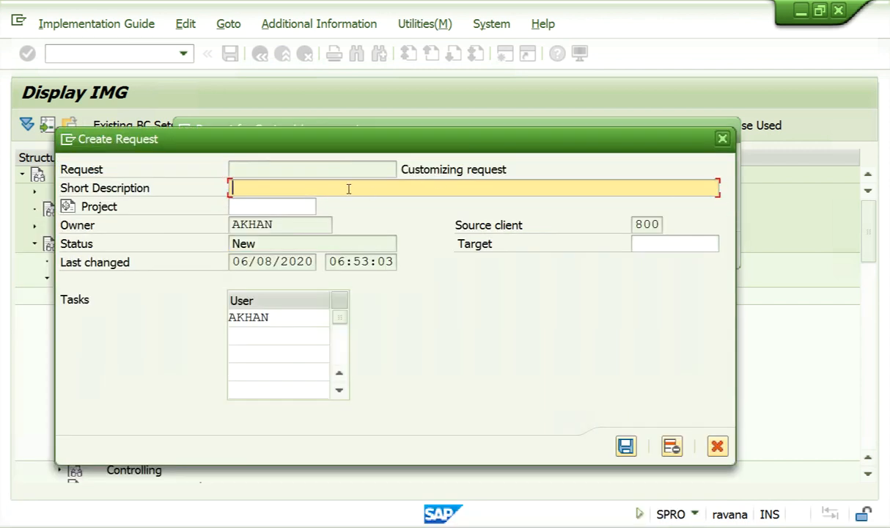
type("New Compau")
key("BackSpace")
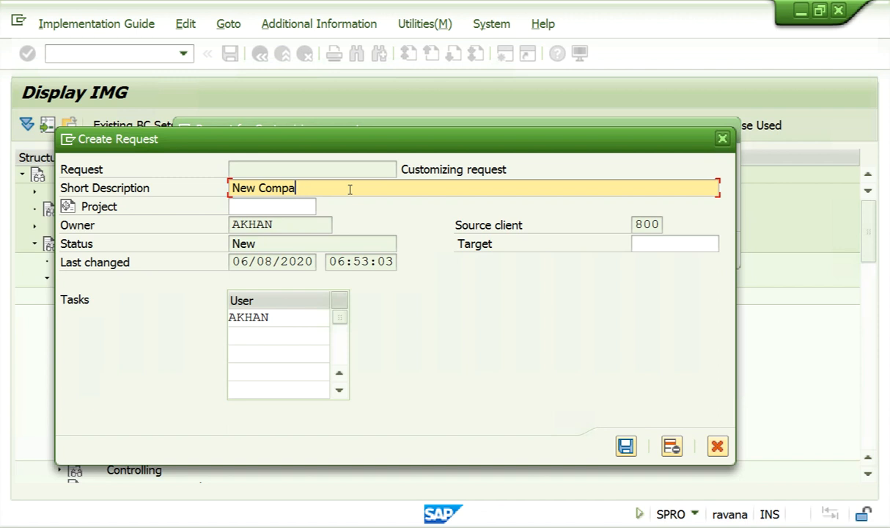
type("ny Setup")
type("for ABC Corporat")
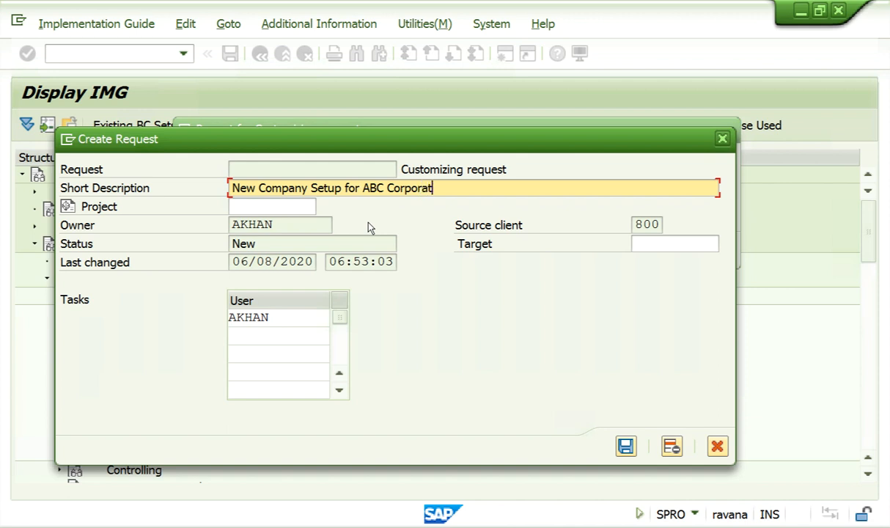
type("ion 2222")
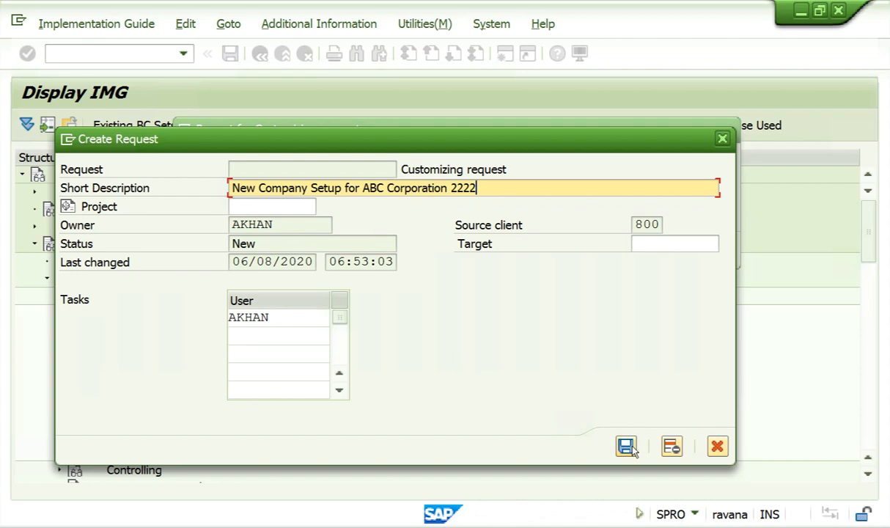
left_click(627, 447)
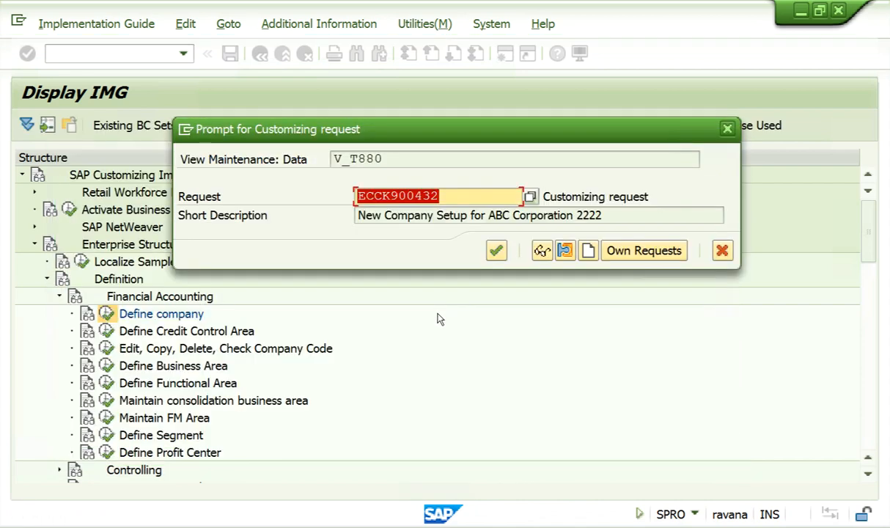
Step: Examine the number of the newly created customizing request in the prompt for view V_T880
left_click_drag(449, 193, 342, 194)
left_click(342, 197)
left_click_drag(460, 191, 336, 194)
left_click(338, 194)
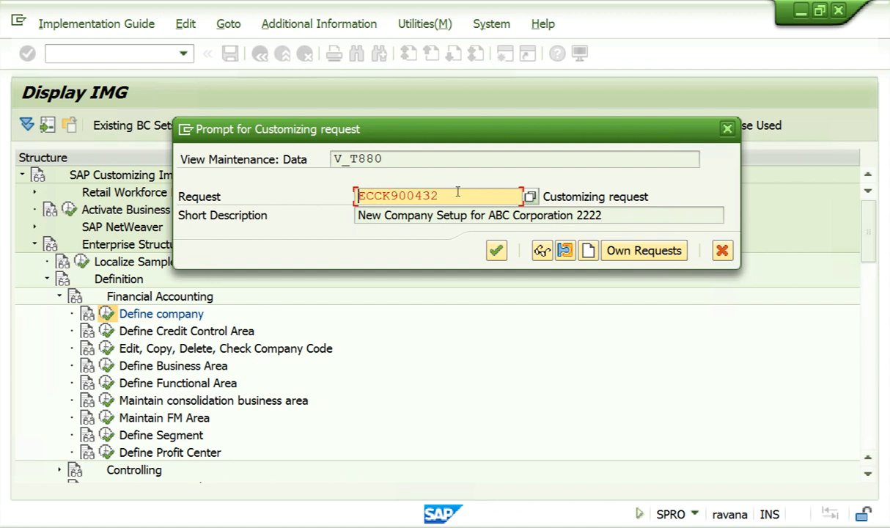
left_click_drag(453, 192, 324, 188)
left_click(324, 190)
left_click_drag(445, 193, 320, 204)
left_click(320, 206)
left_click_drag(475, 192, 355, 196)
left_click(357, 196)
left_click_drag(458, 192, 337, 196)
left_click(336, 203)
left_click_drag(449, 196, 332, 192)
left_click(334, 198)
left_click_drag(456, 195, 332, 195)
left_click(333, 196)
left_click_drag(461, 196, 328, 196)
left_click_drag(435, 193, 339, 195)
left_click(337, 196)
left_click_drag(478, 127, 536, 87)
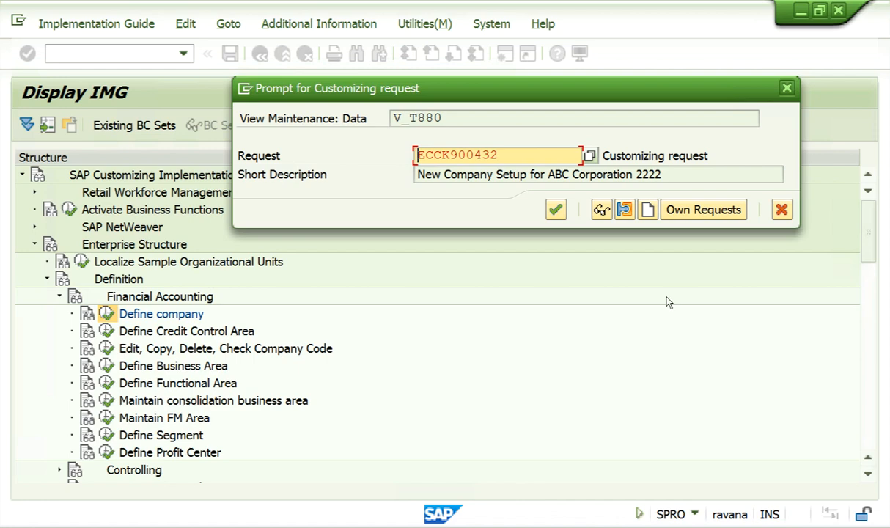
left_click_drag(496, 155, 393, 167)
left_click(402, 238)
left_click_drag(494, 156, 413, 158)
left_click(412, 158)
Step: Accept the new customizing request to save company 2222 and return to the IMG structure
left_click(556, 210)
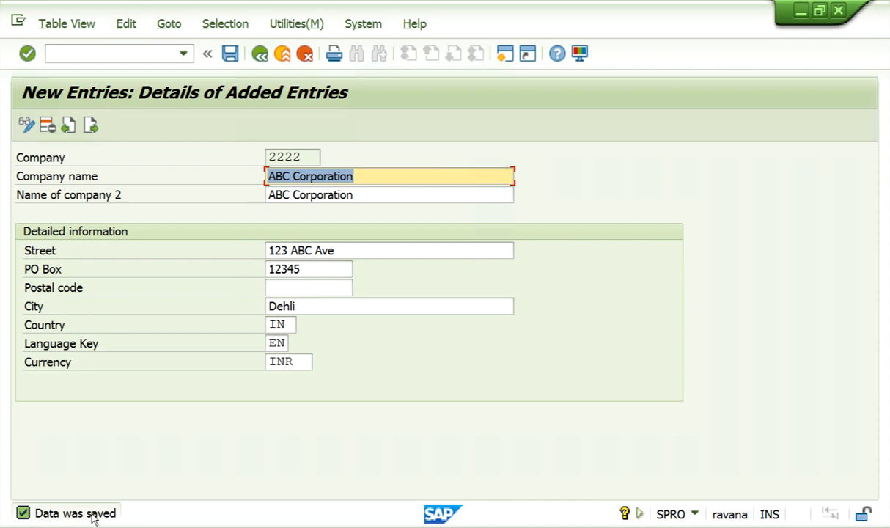
left_click(273, 341)
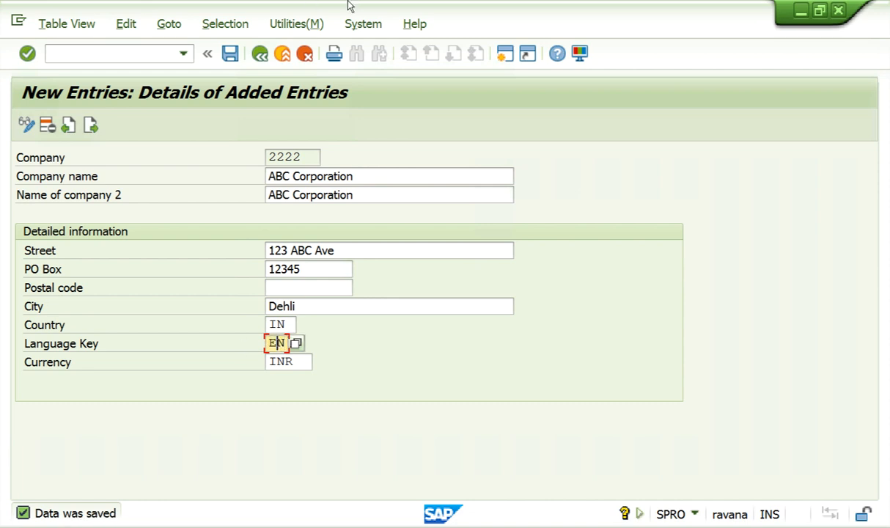
left_click(260, 53)
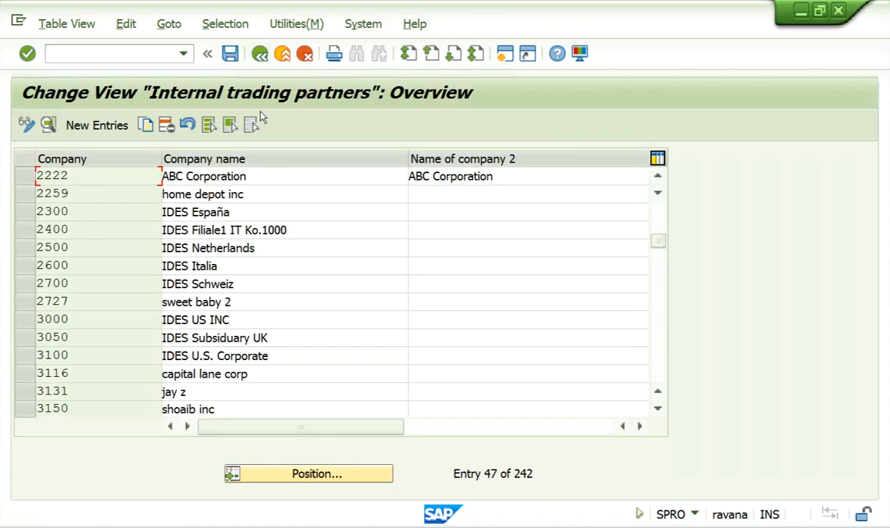
left_click(258, 52)
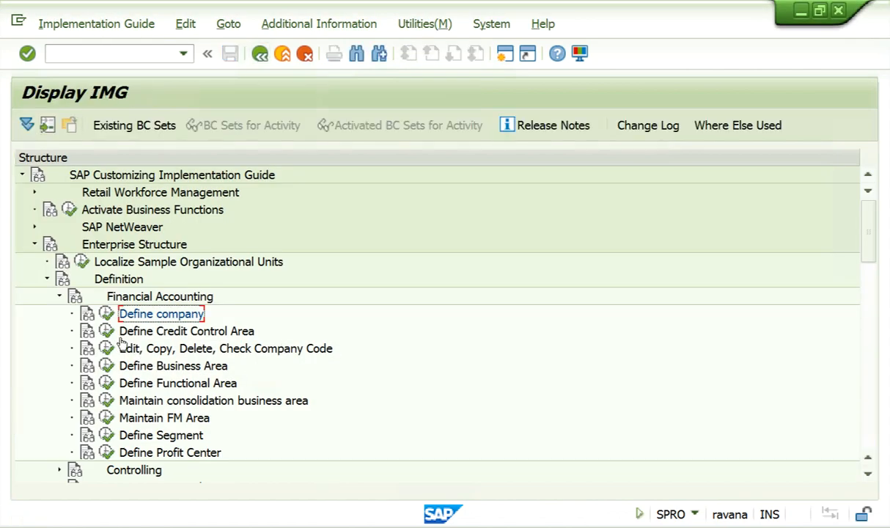
Step: Reopen the company definitions, look up entry 2222 and view its details before returning to the IMG structure
left_click(107, 313)
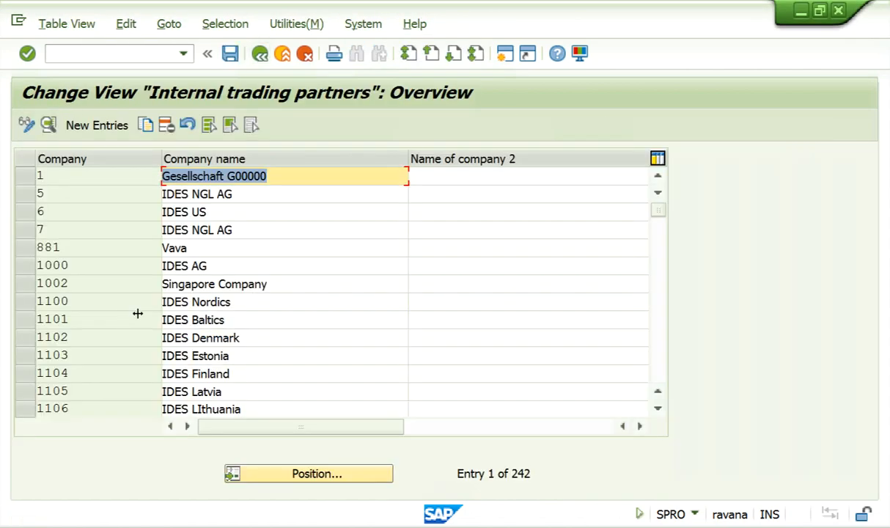
left_click(300, 474)
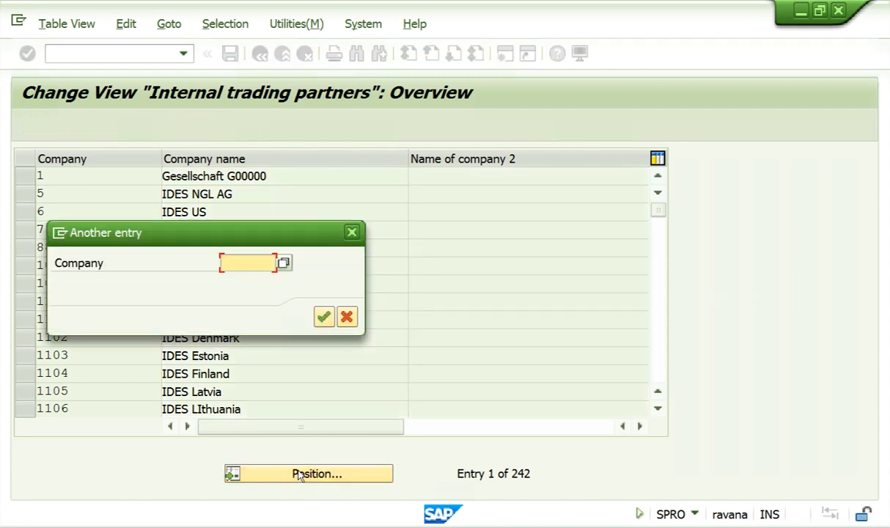
type("2222")
key("Return")
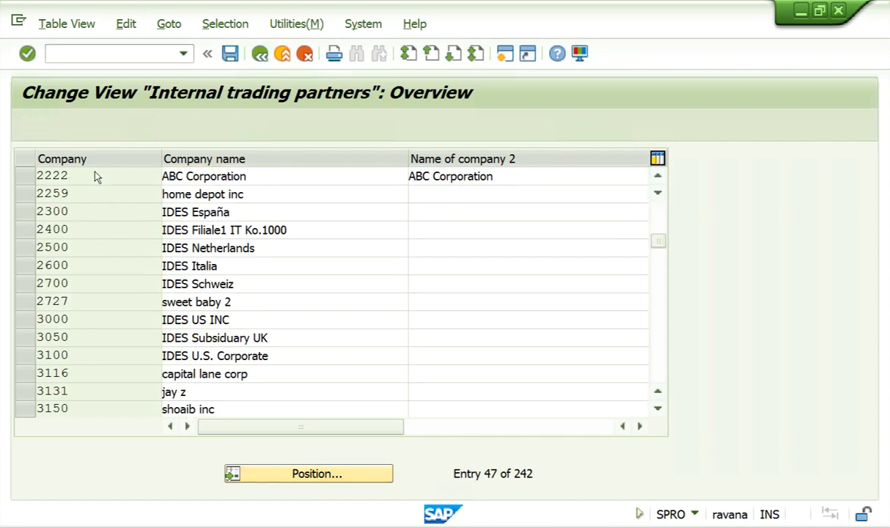
double_click(94, 177)
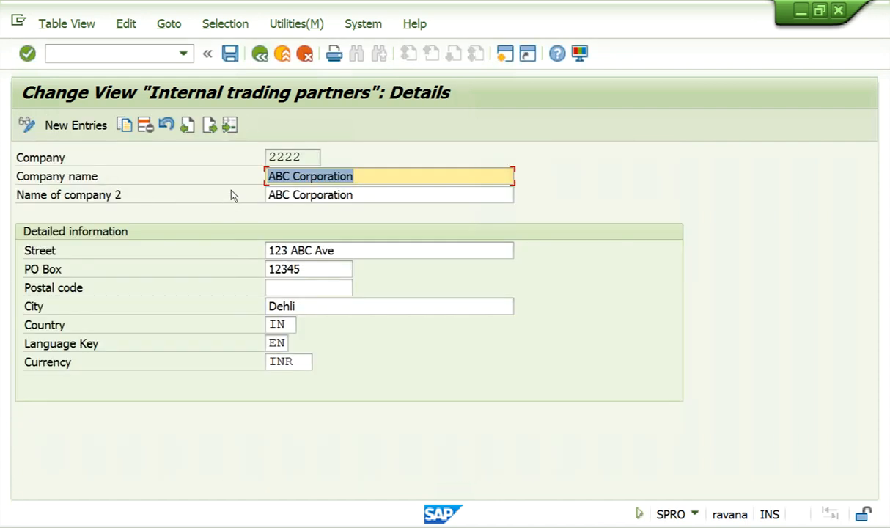
left_click(258, 62)
left_click(258, 62)
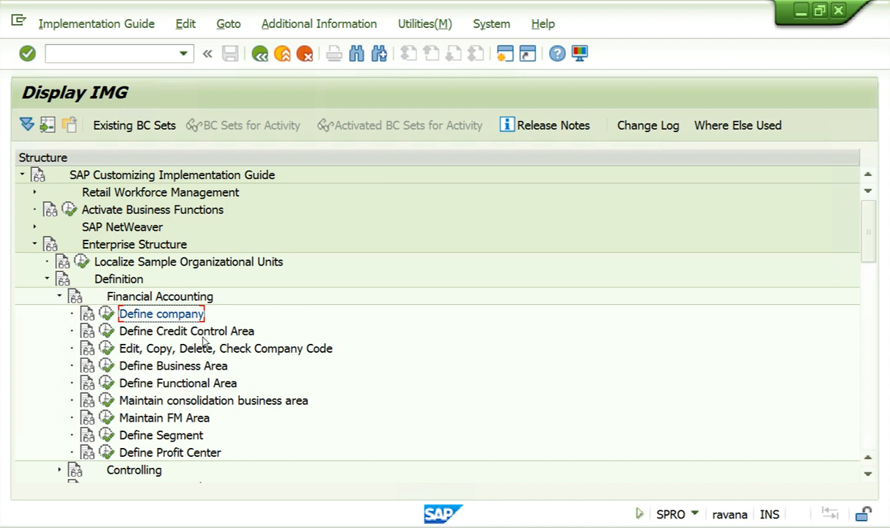
Step: Start a new entry under Define Credit Control Area and try area number 5555 with currency INR
left_click(107, 331)
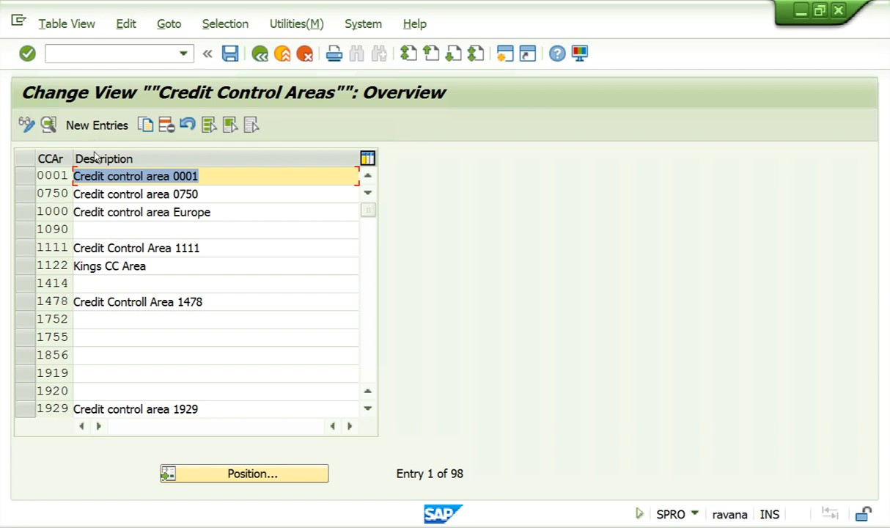
left_click(93, 126)
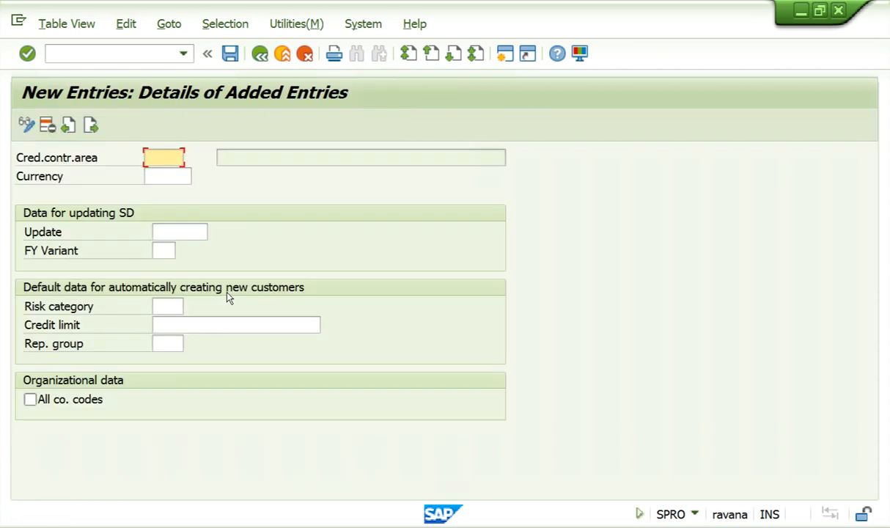
left_click(164, 160)
left_click(164, 174)
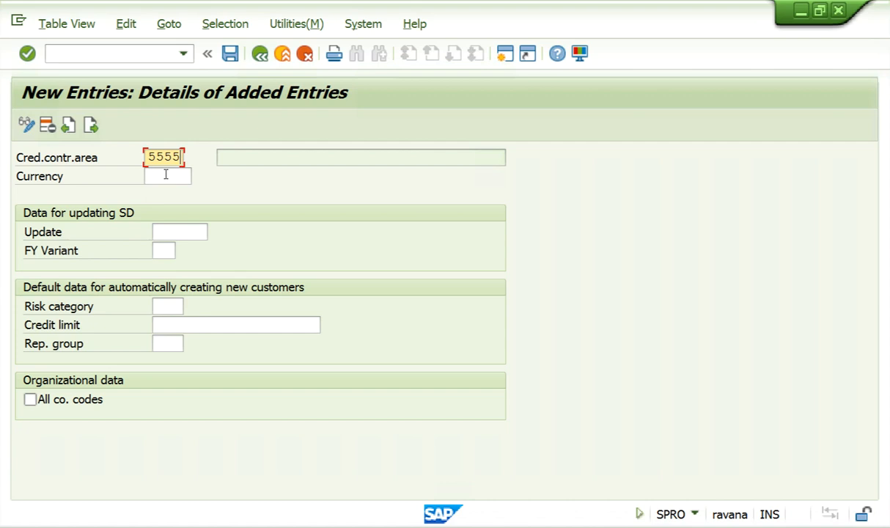
left_click(166, 174)
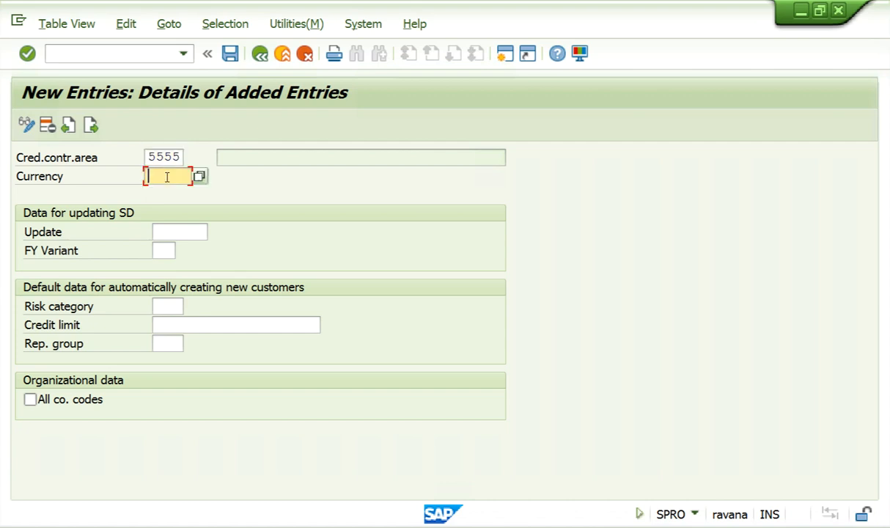
type("inr")
key("Return")
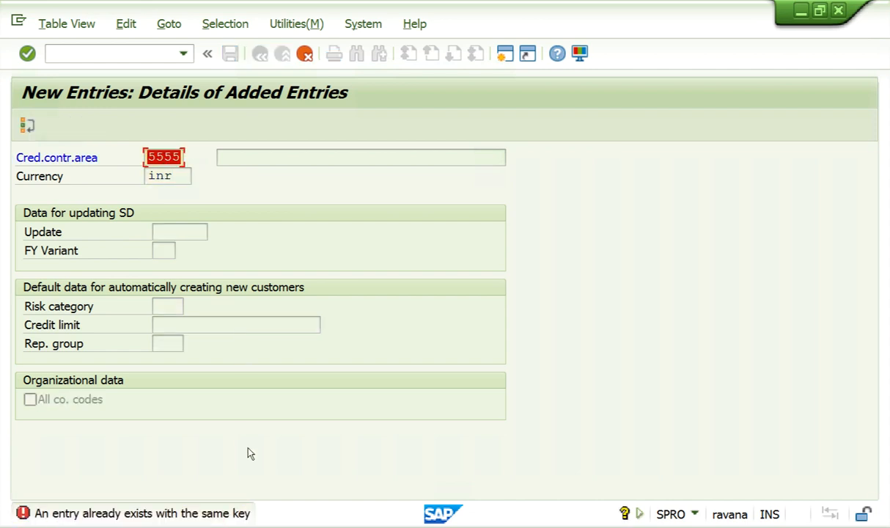
Step: Change the new entry's credit control area number to 2222 and save it
key("BackSpace")
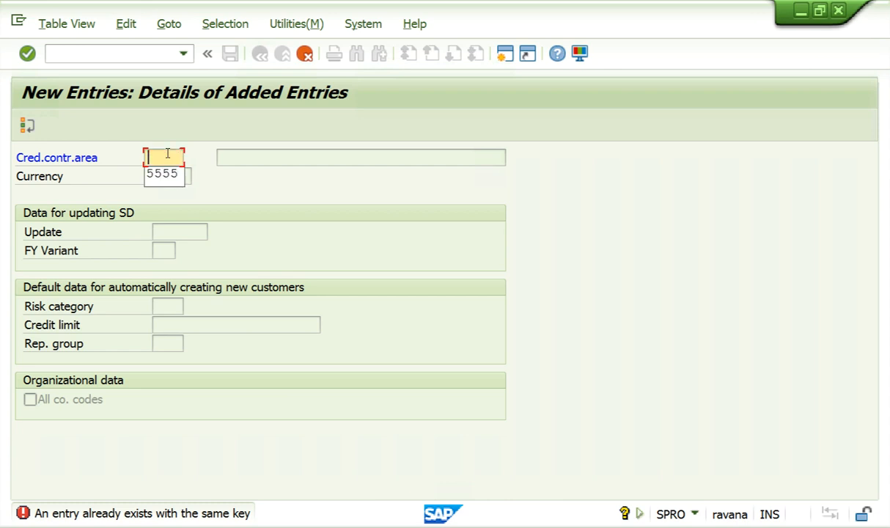
type("2222")
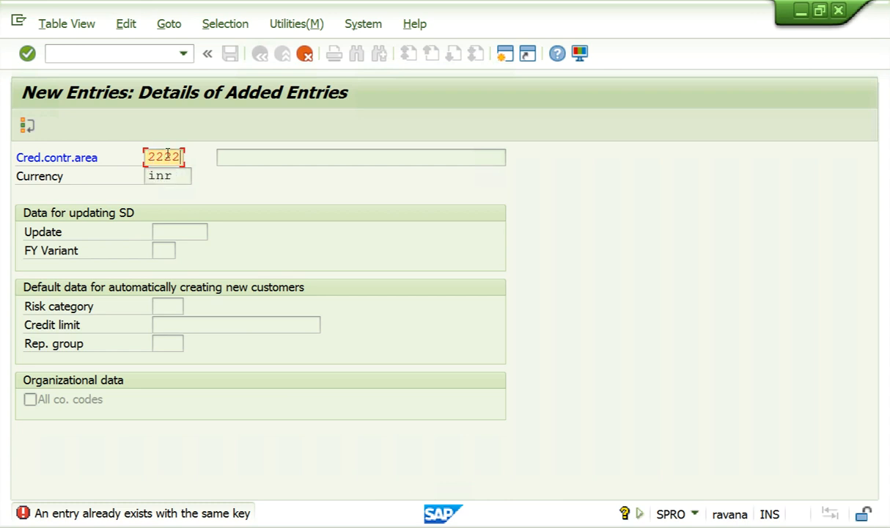
key("Return")
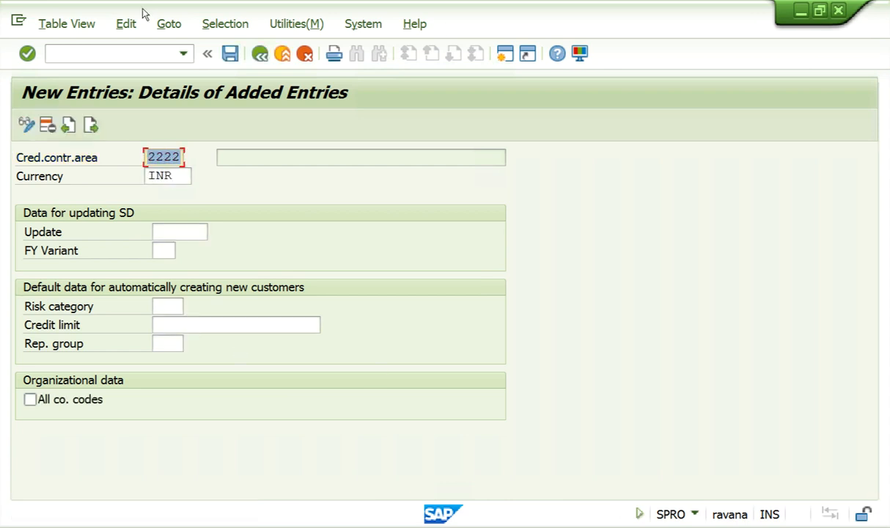
left_click(231, 55)
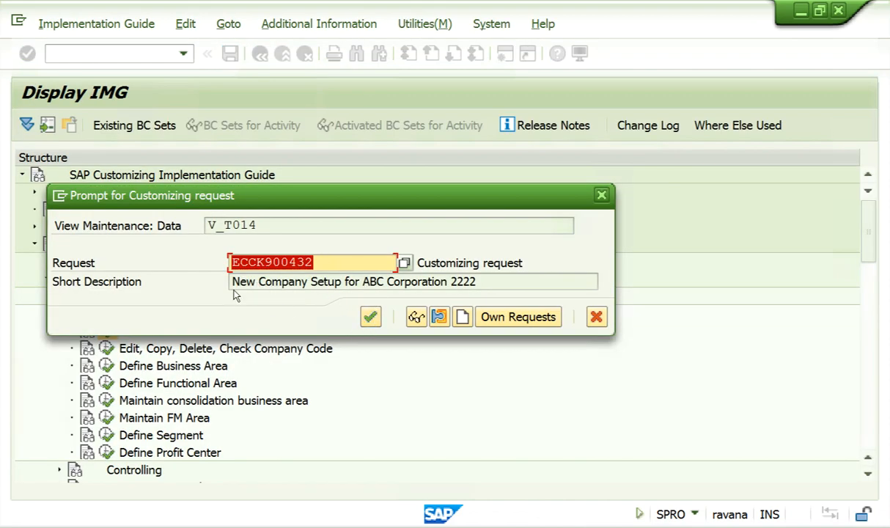
Step: Check the request number and description proposed for view V_T014 and accept the New Company Setup for ABC Corporation 2222 request
left_click_drag(230, 281, 490, 280)
left_click(490, 282)
left_click_drag(372, 264, 222, 260)
left_click(216, 264)
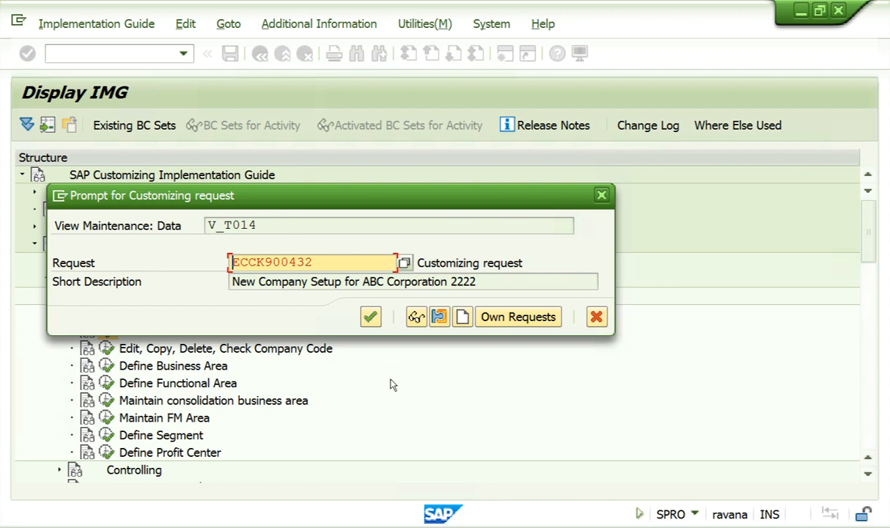
left_click(371, 317)
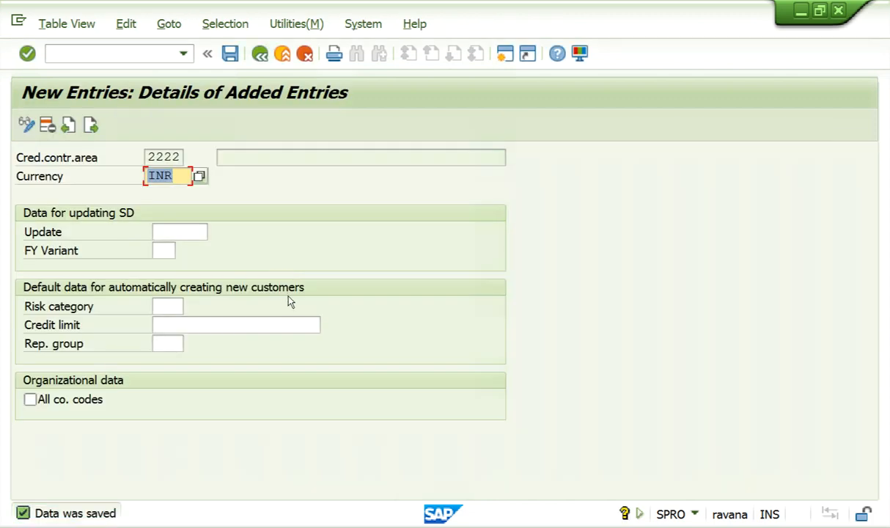
Step: In the overview, describe credit control area 2222 as "Credit Control Area for 2222" and save the change
left_click(259, 54)
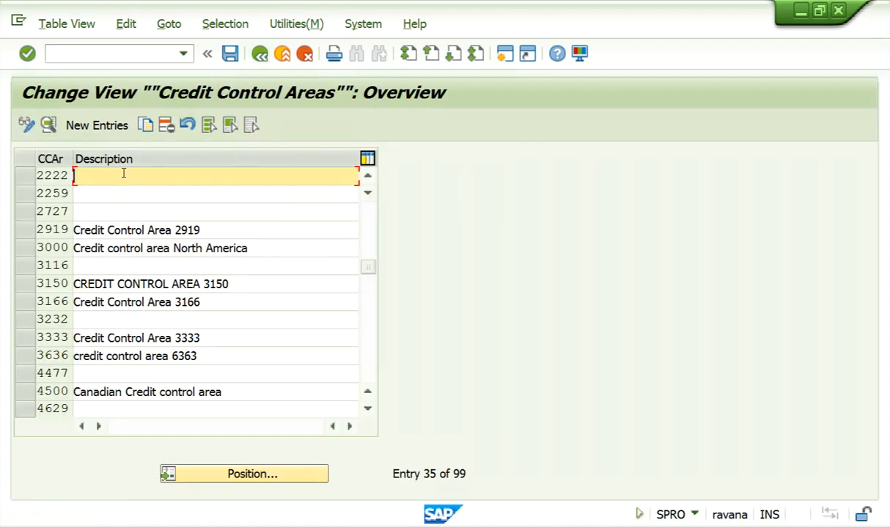
type("Credit Con")
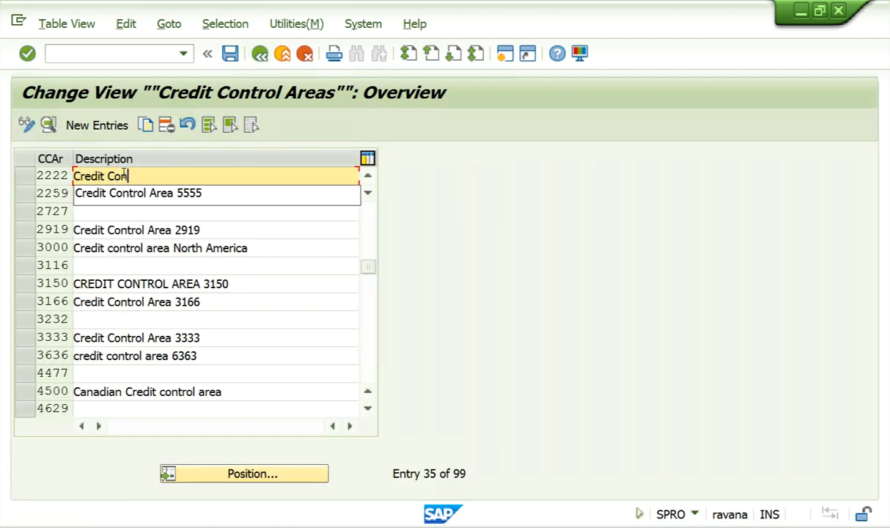
type("trol Area for ")
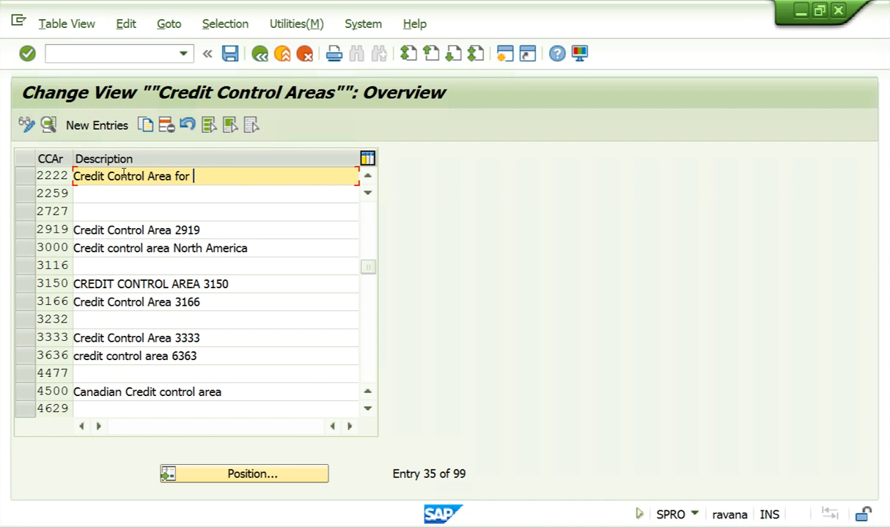
type("2222")
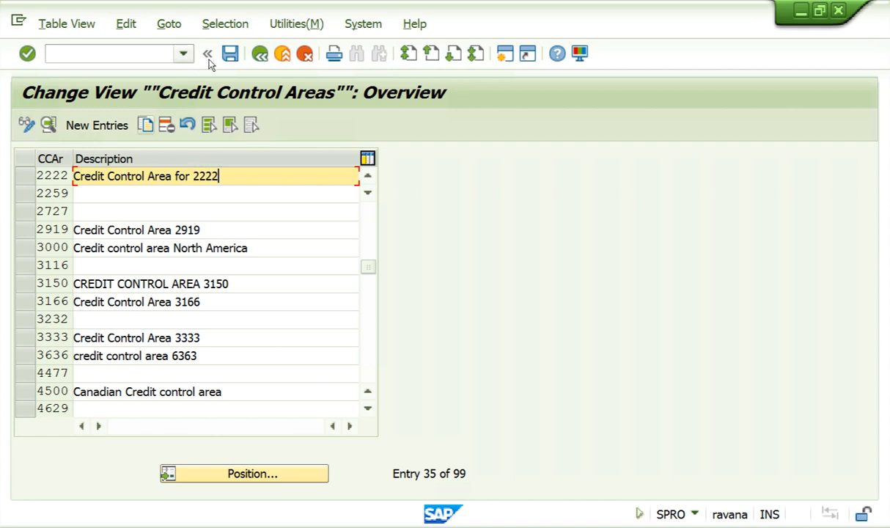
key("Return")
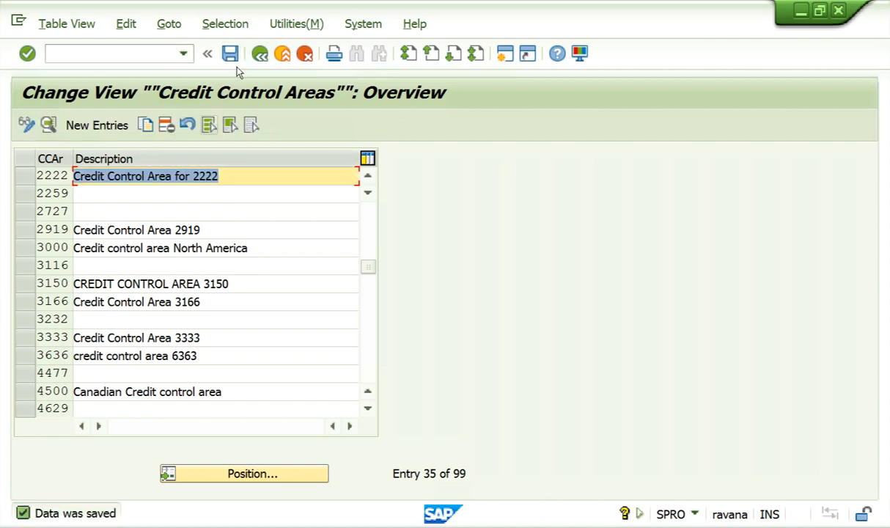
Step: Return to the IMG structure and open the Edit Company Code Data activity for company codes
left_click(260, 55)
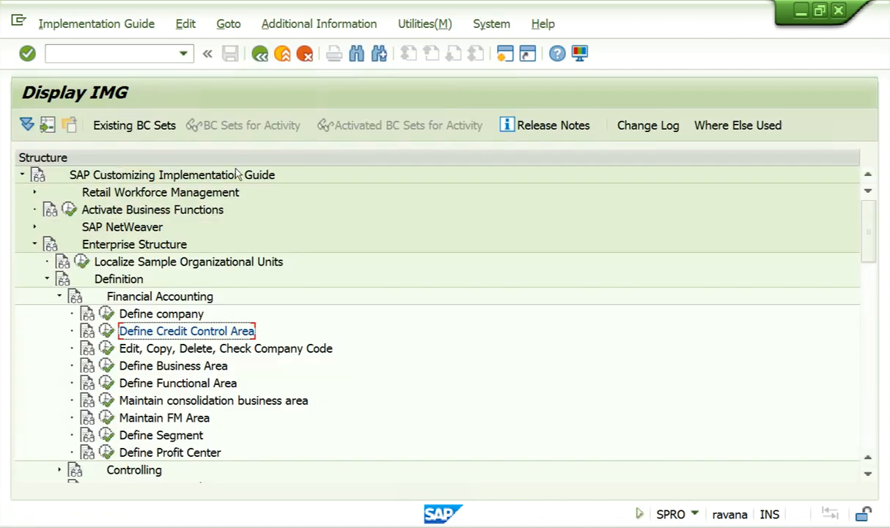
left_click(106, 349)
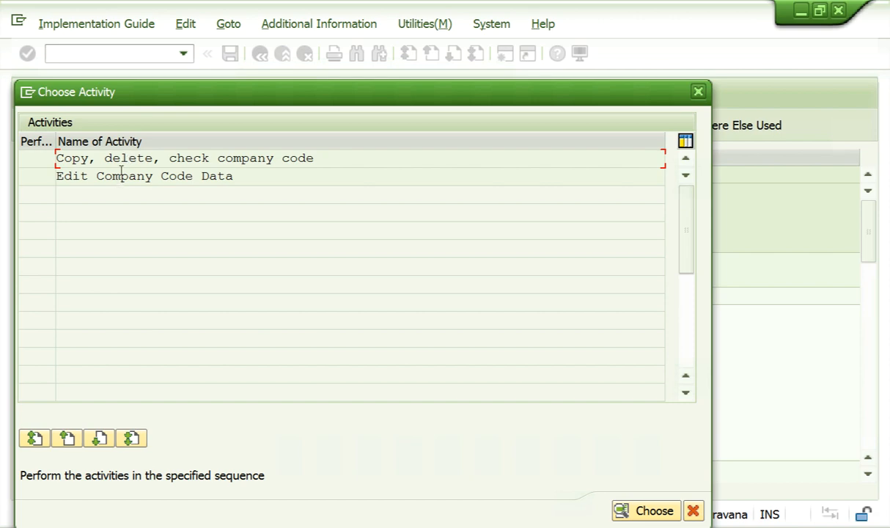
double_click(120, 176)
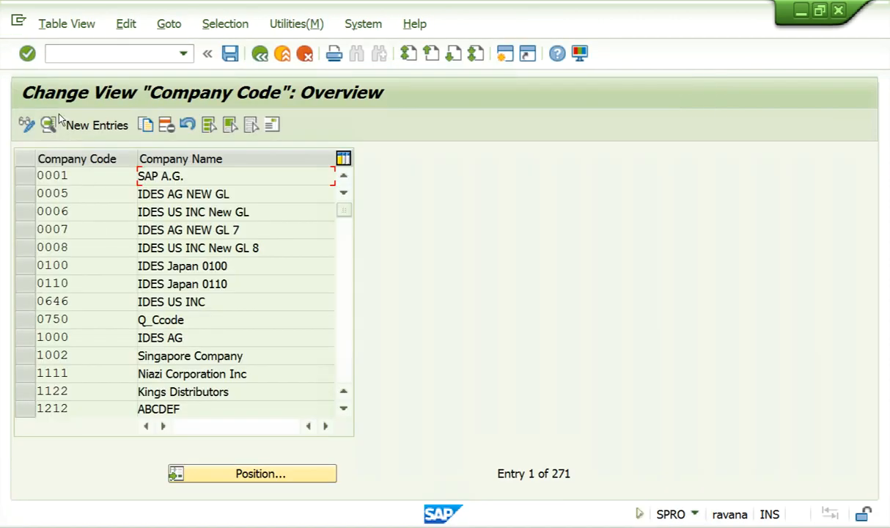
Step: Try to add a new company code entry with code 2222 and company name "ABC Construction 2222"
left_click(87, 126)
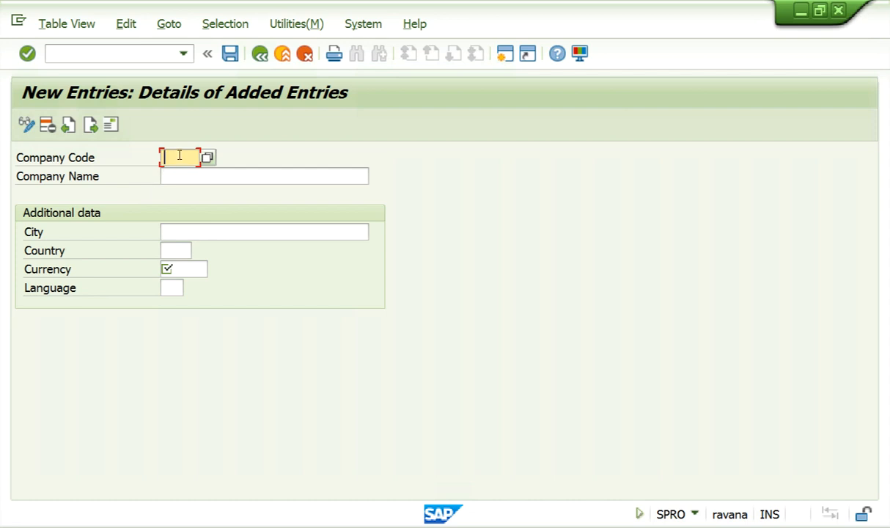
type("2222")
left_click(192, 174)
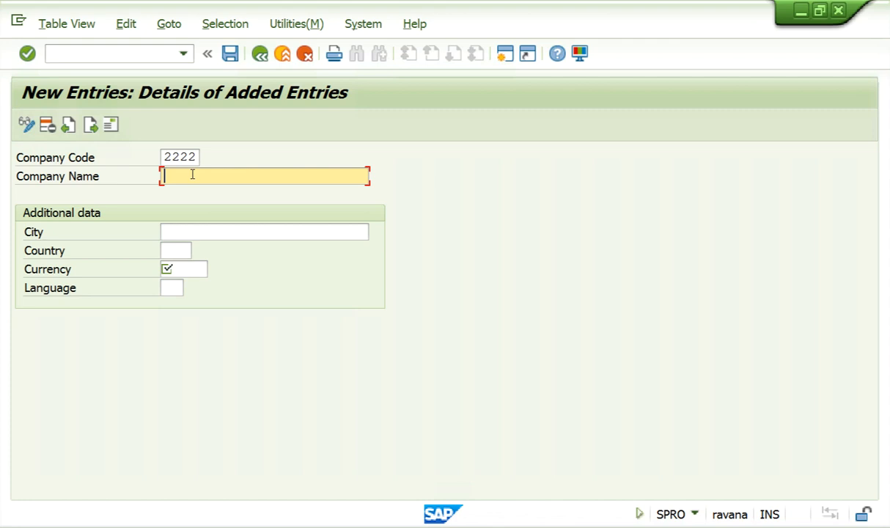
type("ABC Construction 2222")
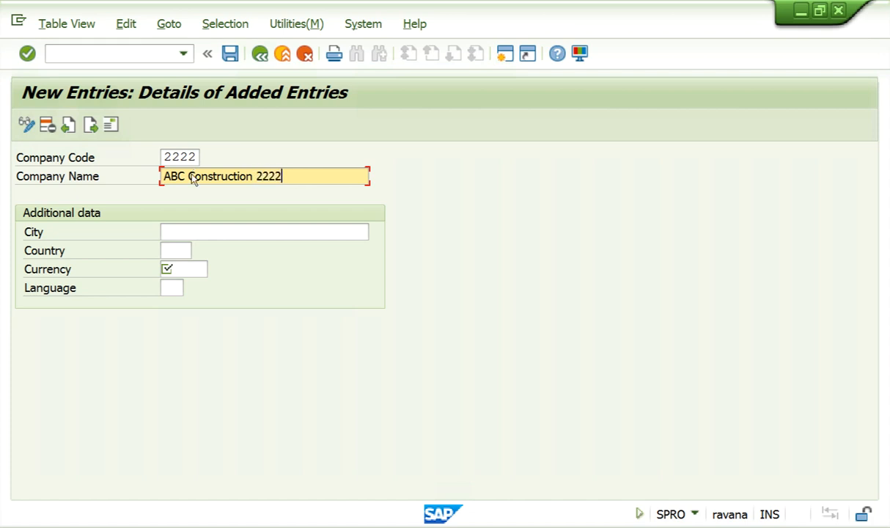
Step: Try to complete the new entry with city Banglore, country in, currency INR and language en, and submit it
left_click(200, 234)
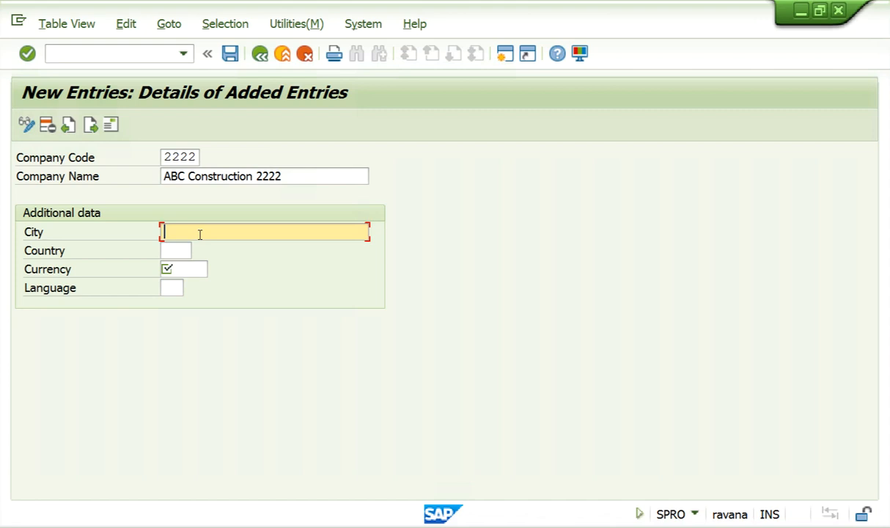
type("Banglore")
left_click(177, 251)
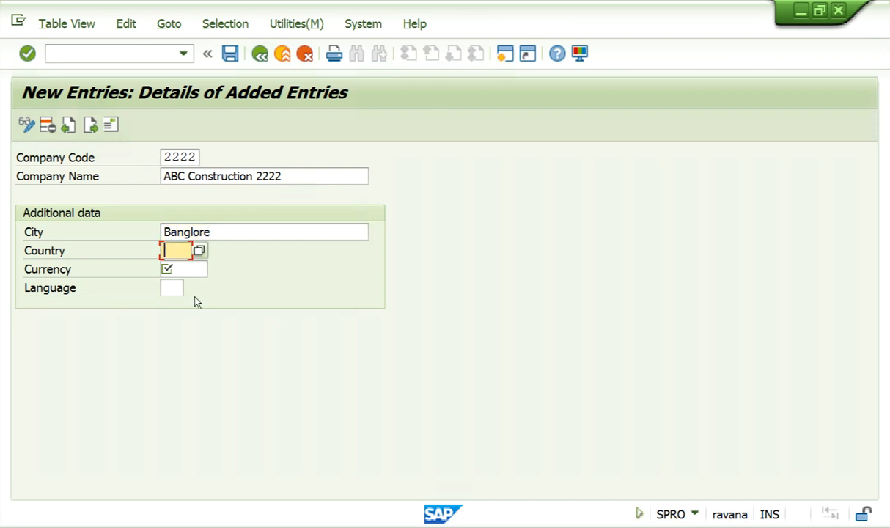
type("un")
key("BackSpace")
key("BackSpace")
type("in")
key("Tab")
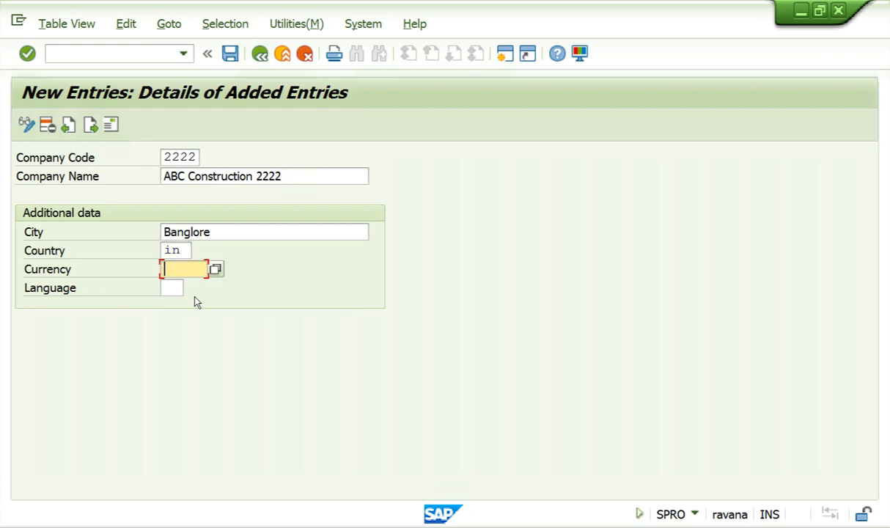
type("inr")
key("Tab")
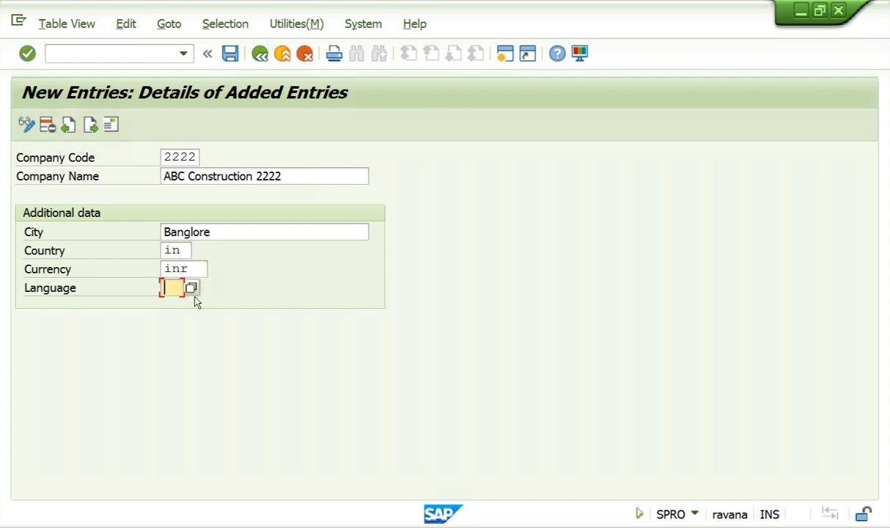
type("en")
key("Return")
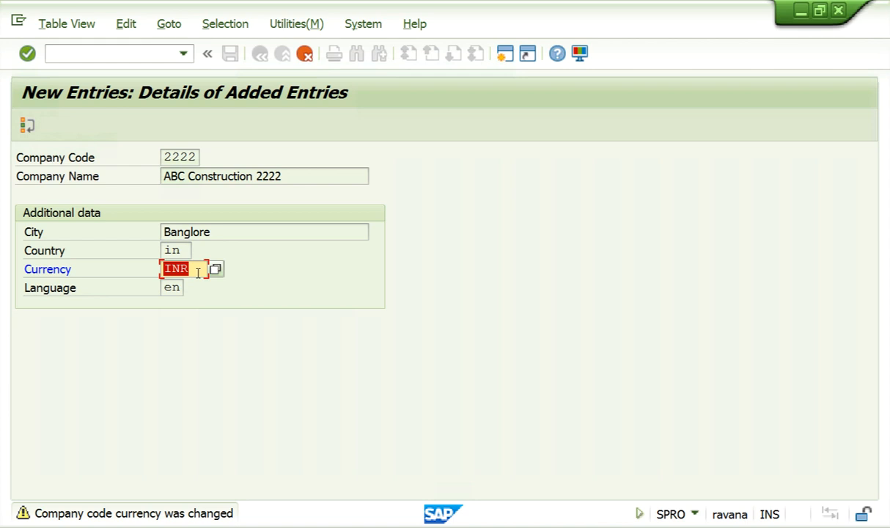
key("Return")
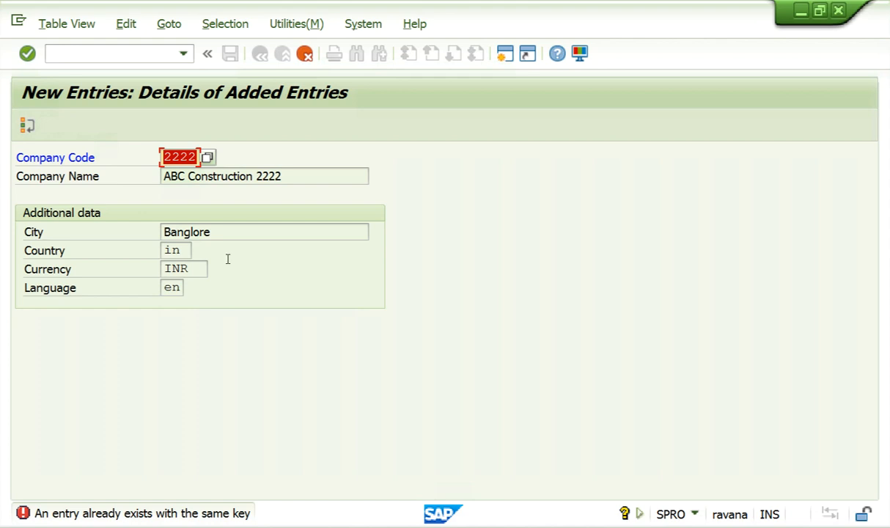
Step: Abandon the new company code entry with the /n command and return to SAP Easy Access
left_click(184, 53)
left_click(50, 86)
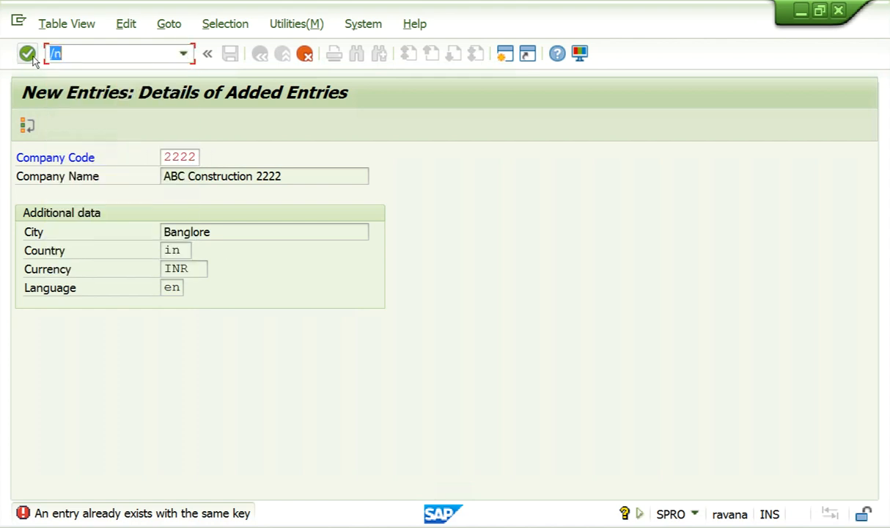
left_click(27, 53)
left_click(181, 55)
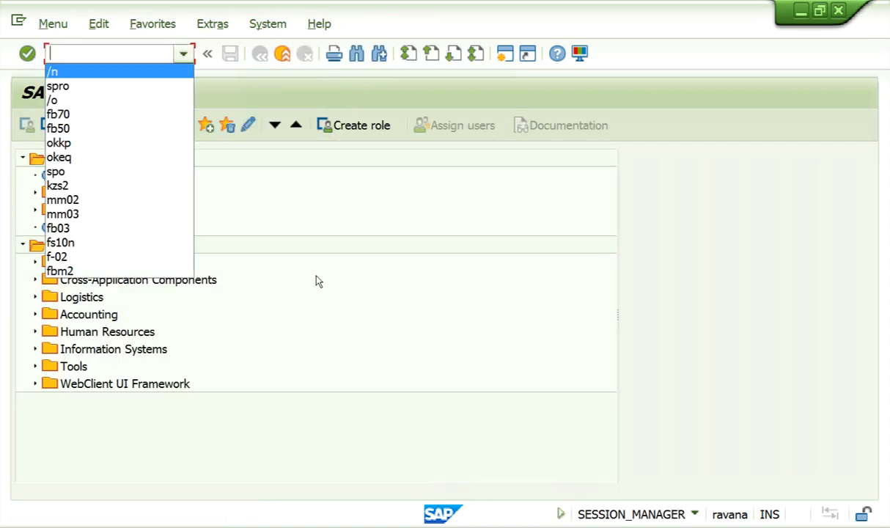
left_click(315, 277)
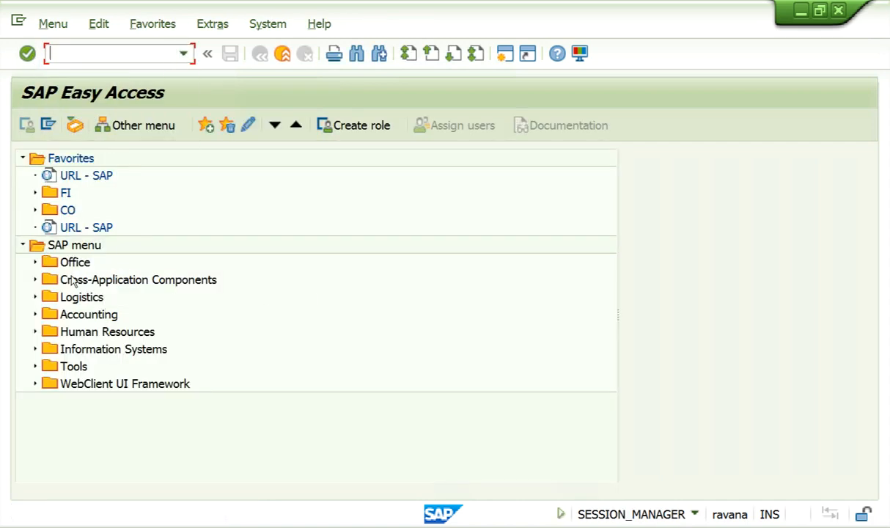
left_click(35, 314)
left_click(47, 333)
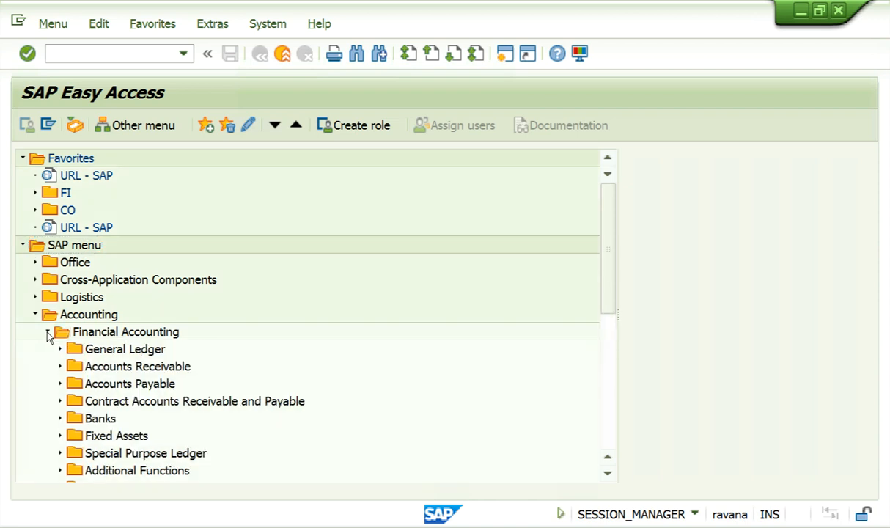
left_click(46, 332)
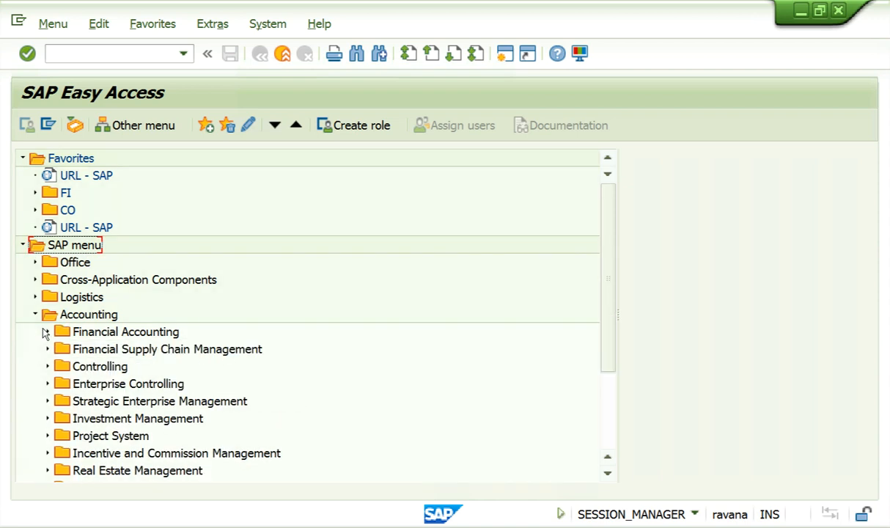
left_click(183, 53)
left_click(53, 74)
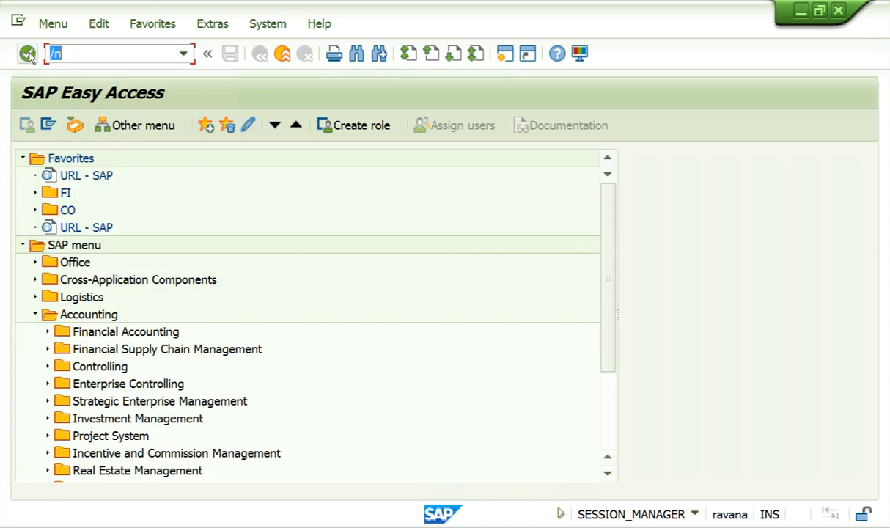
key("Return")
Step: Run transaction spro and display the SAP Customizing Implementation Guide structure
left_click(182, 54)
left_click(68, 91)
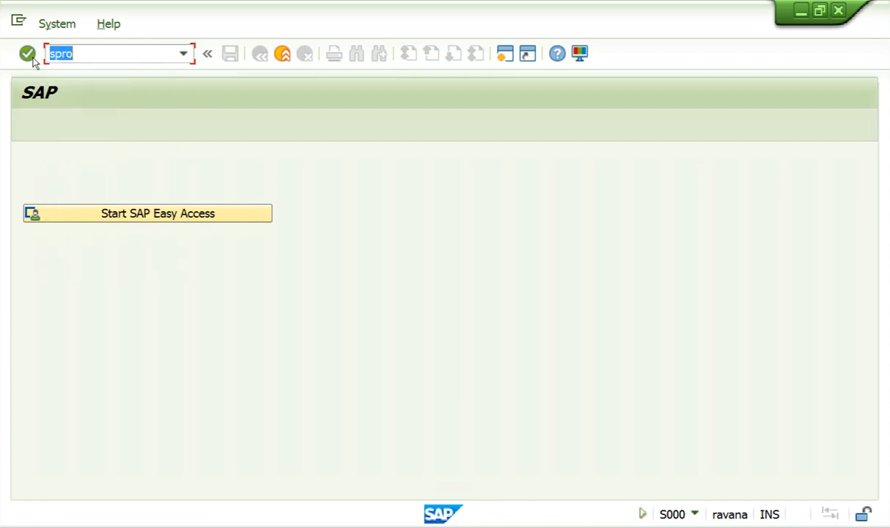
key("Return")
left_click(58, 126)
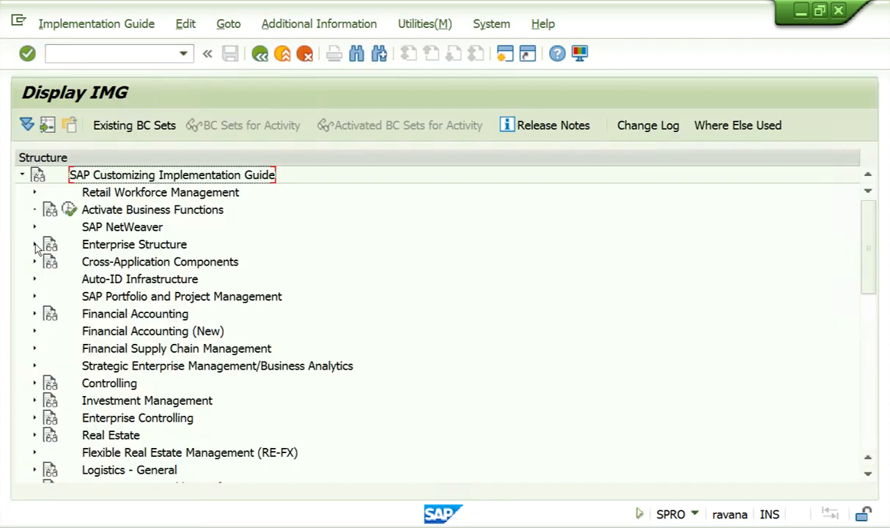
Step: Open the Edit Company Code Data activity for company codes under Enterprise Structure, Definition, Financial Accounting
left_click(34, 244)
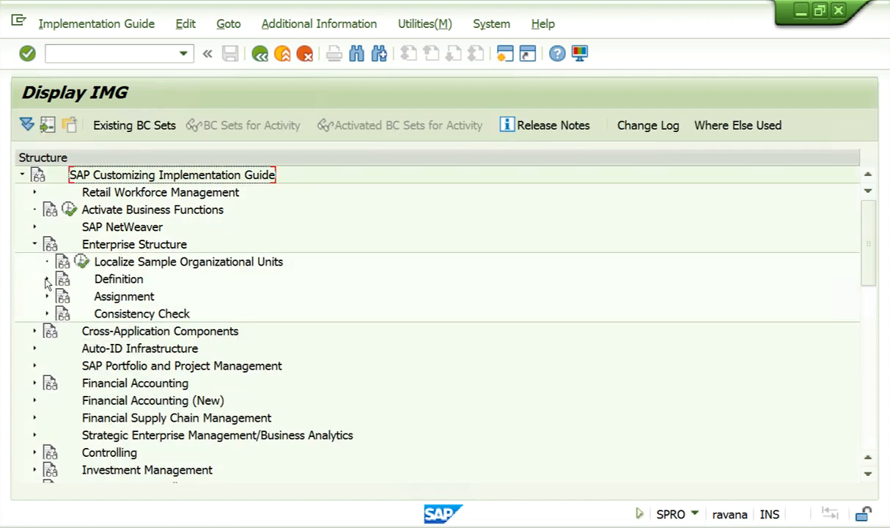
left_click(47, 280)
left_click(60, 296)
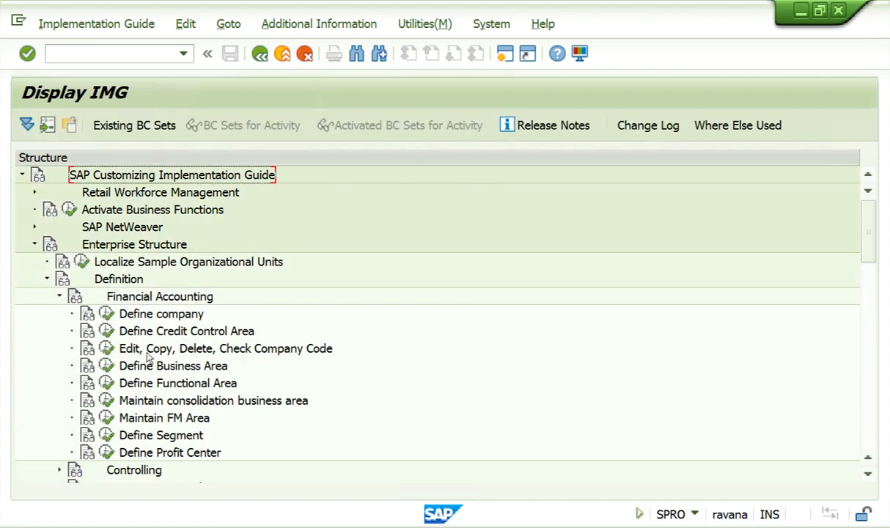
left_click(107, 350)
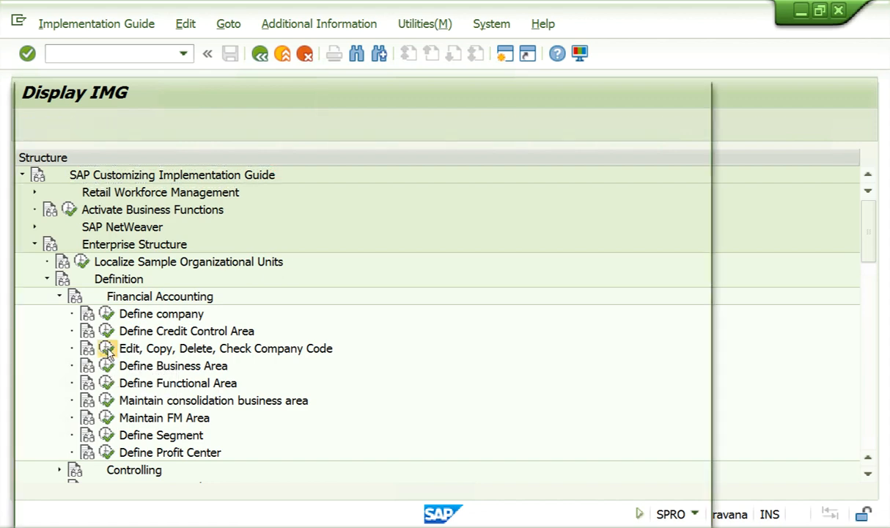
double_click(118, 177)
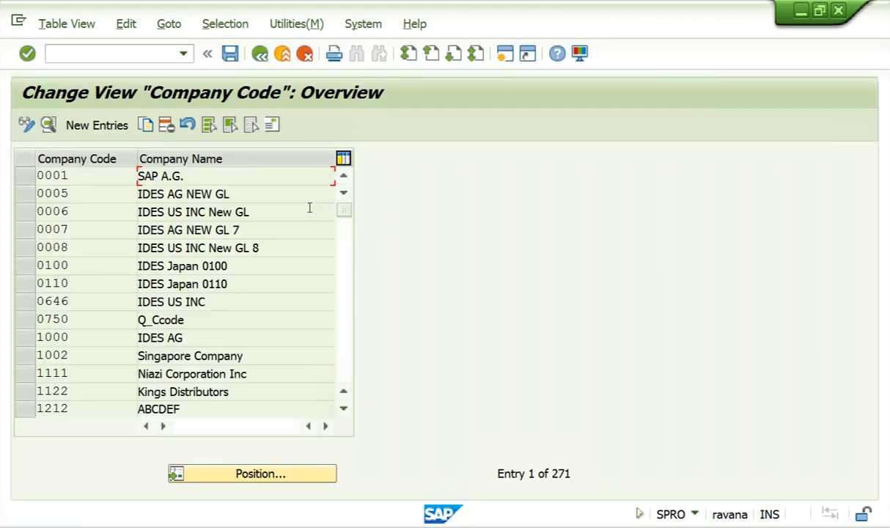
Step: Delete the existing company code 2222 and save the deletion under the New Company Setup for ABC Corporation 2222 request
left_click(251, 475)
type("2222")
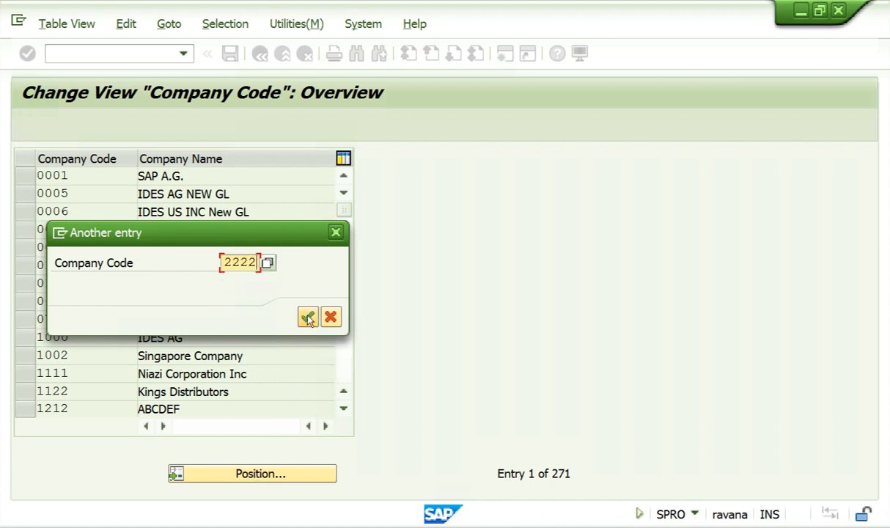
left_click(308, 318)
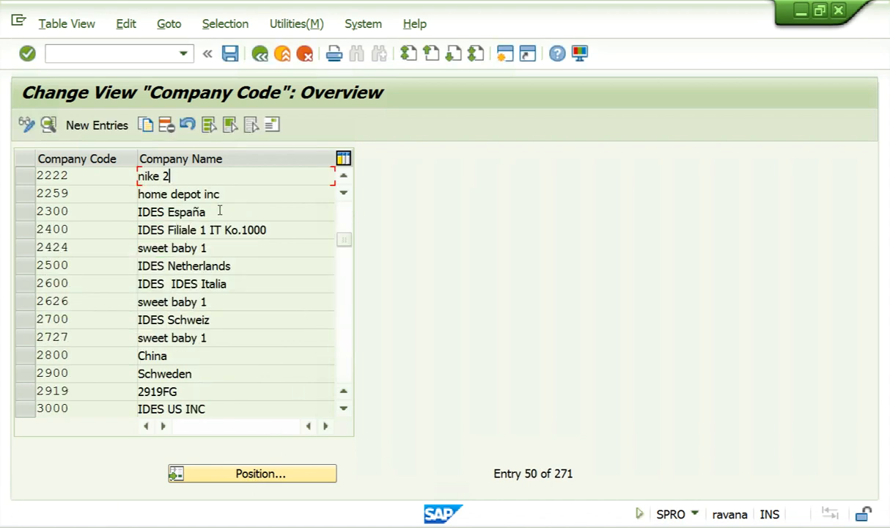
left_click(26, 176)
left_click(167, 128)
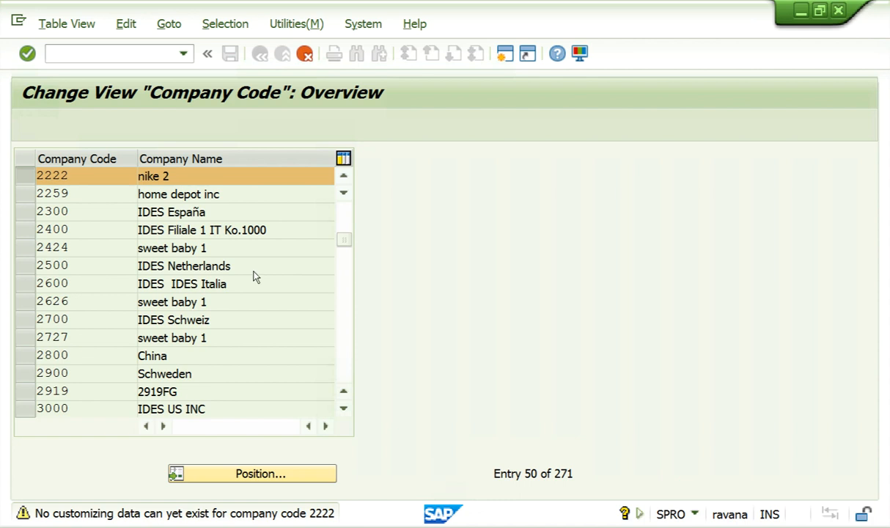
key("Return")
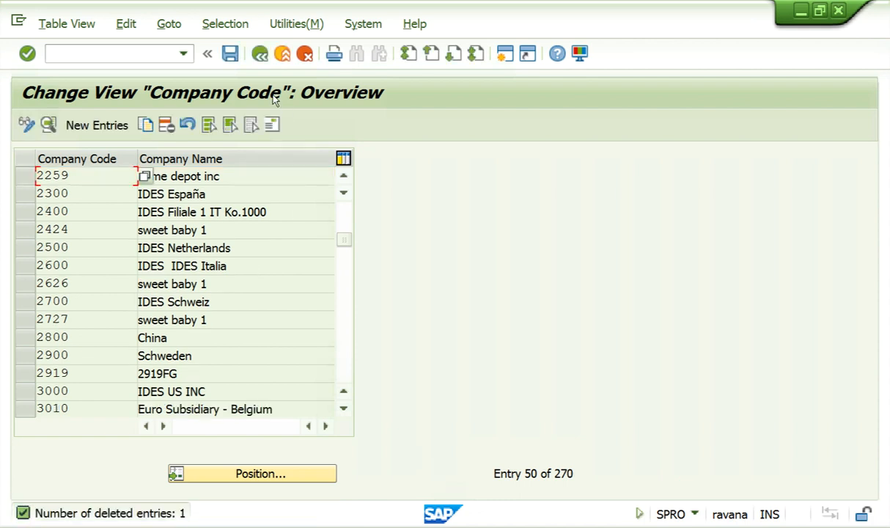
left_click(229, 53)
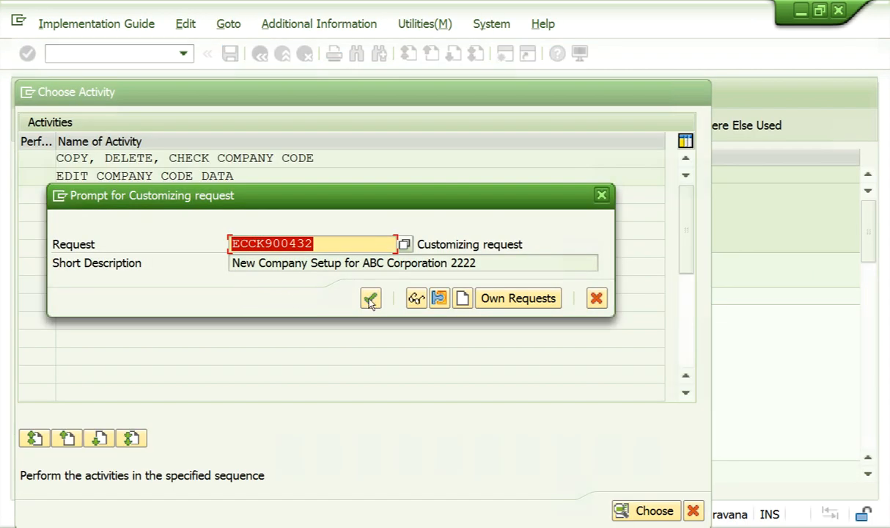
left_click(370, 297)
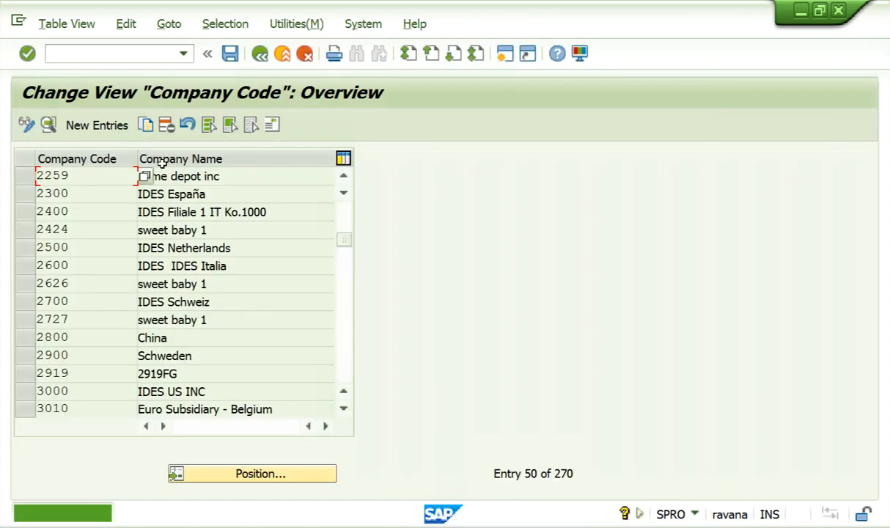
Step: Create a new company code entry with code 2222 and company name "ABC Construction 2222"
left_click(80, 125)
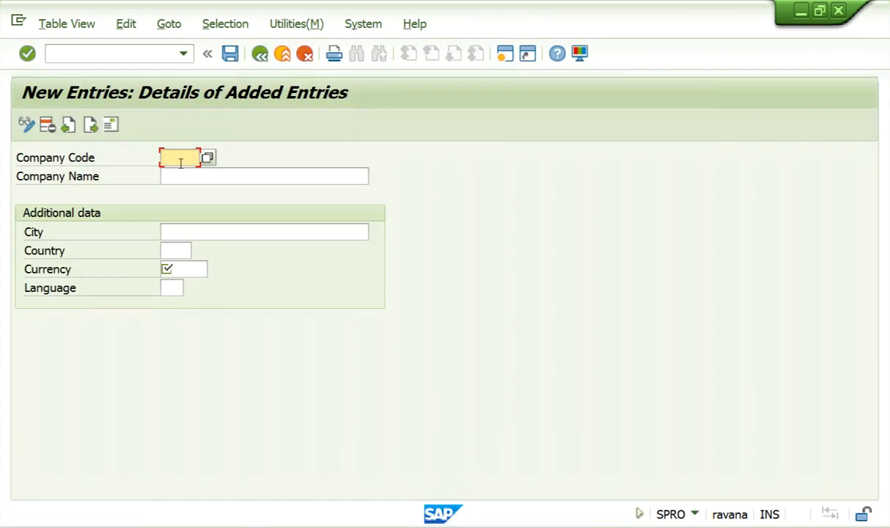
type("2222")
left_click(208, 173)
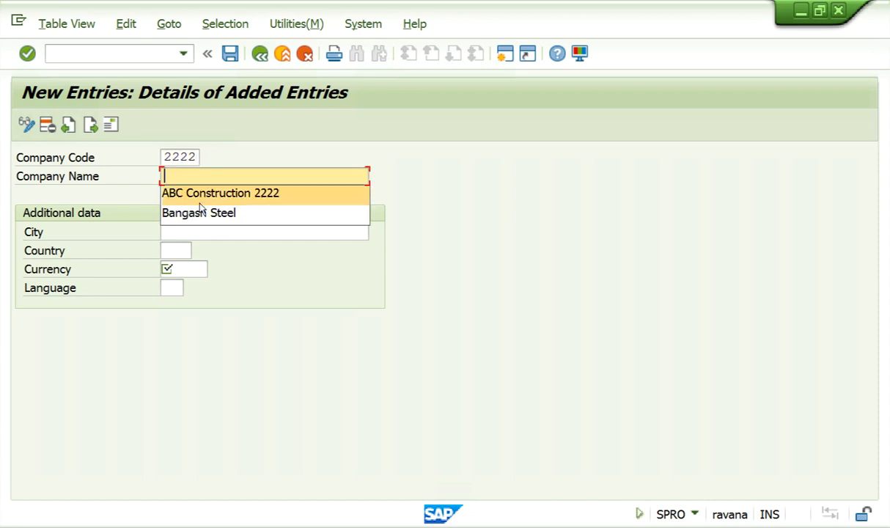
left_click(202, 193)
Step: Set the entry's city to Banglore, country to in, currency to inr and language to en, and save it
left_click(180, 235)
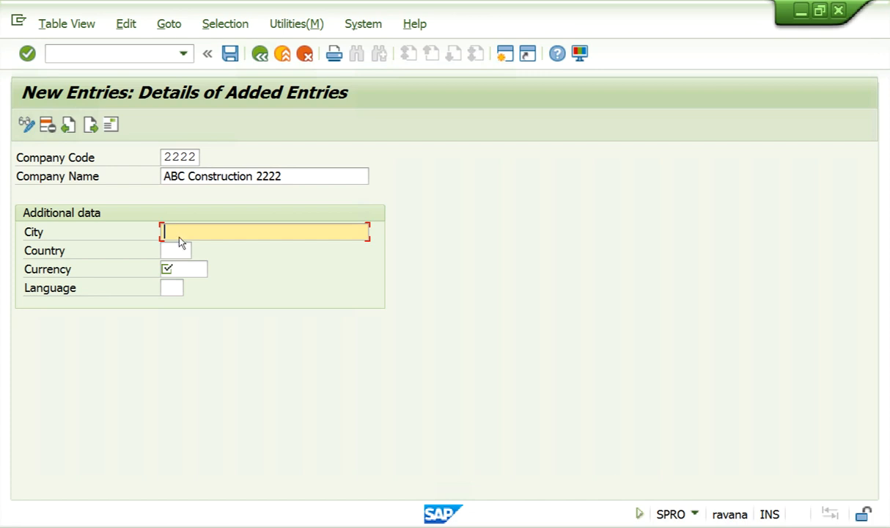
left_click(185, 250)
left_click(171, 251)
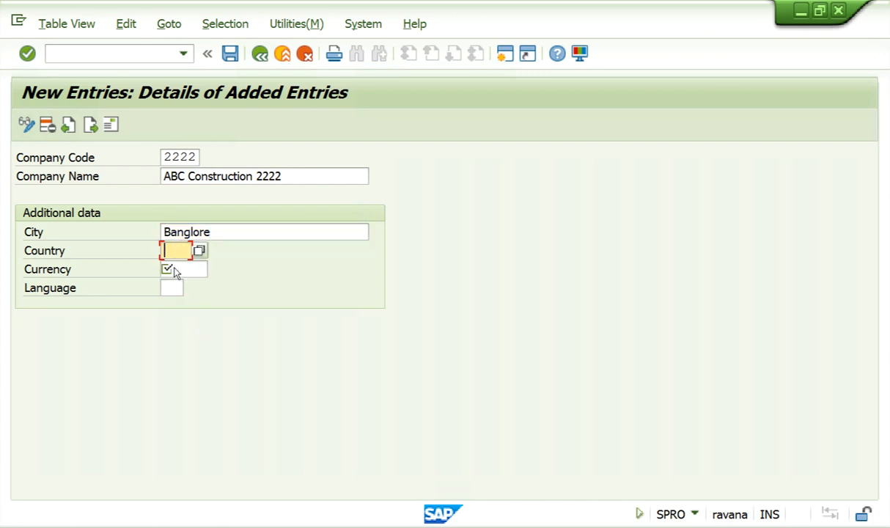
type("in")
left_click(170, 270)
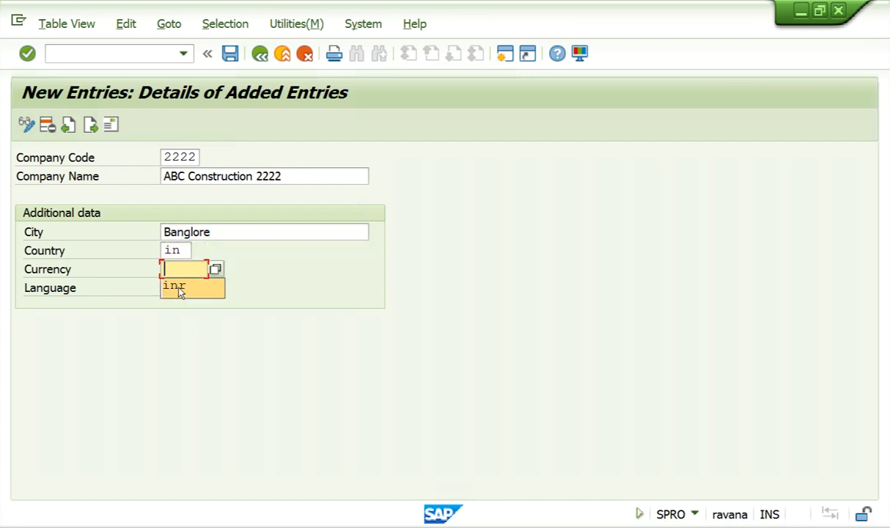
left_click(180, 289)
left_click(175, 291)
left_click(181, 307)
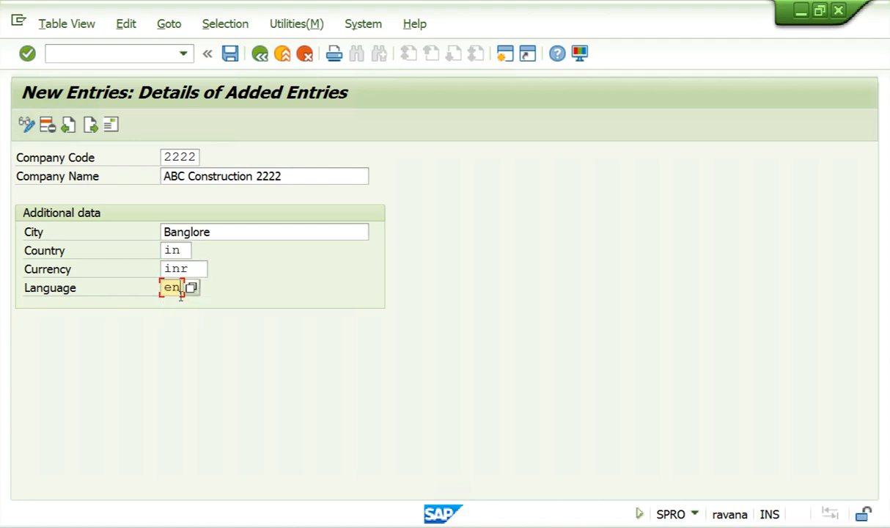
left_click(230, 54)
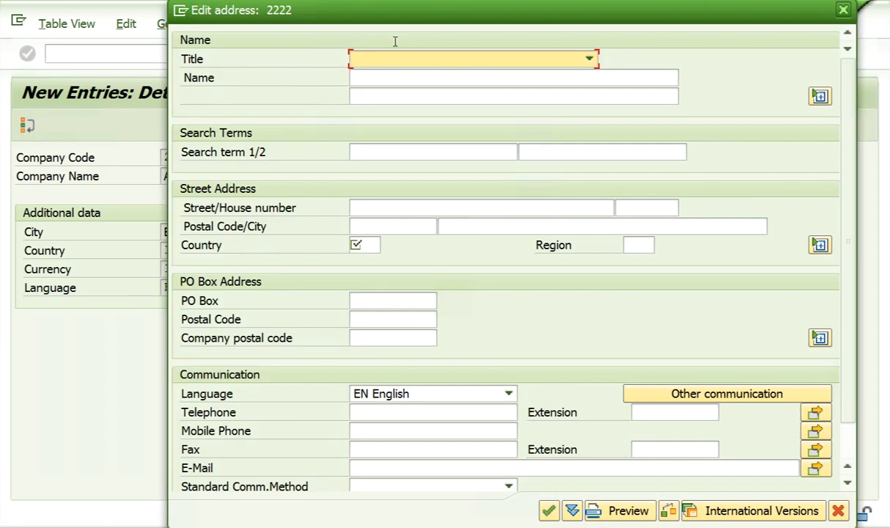
left_click_drag(412, 17, 350, 40)
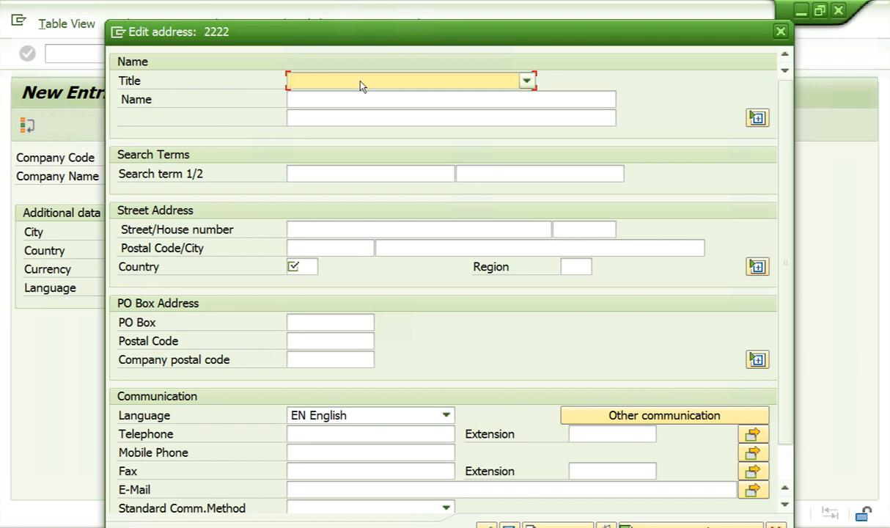
Step: Set the address title to Company, the name to "ABC Construction 2222" and the first search term to 2222
left_click(359, 86)
left_click(344, 99)
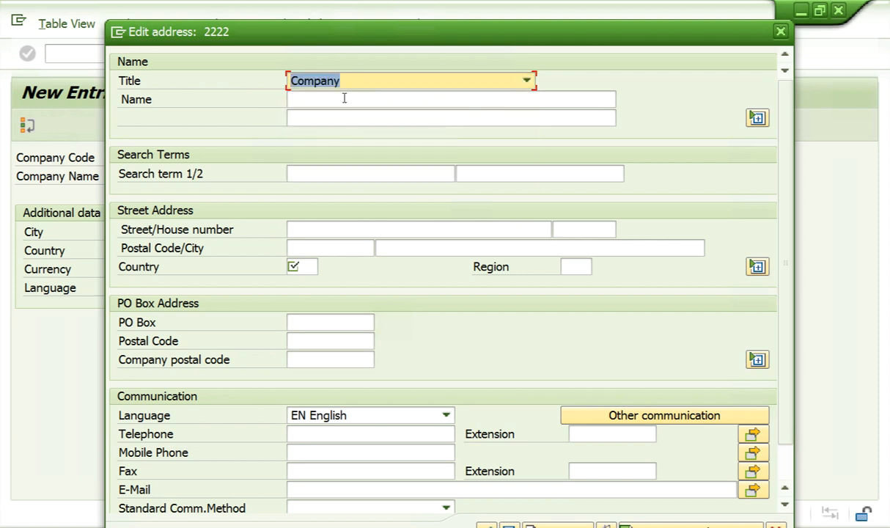
left_click(344, 98)
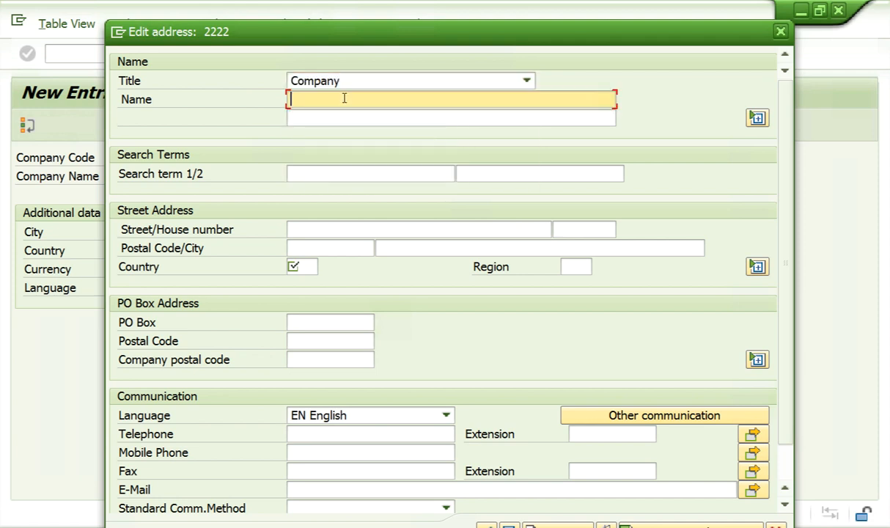
type("ABC Construction 2222")
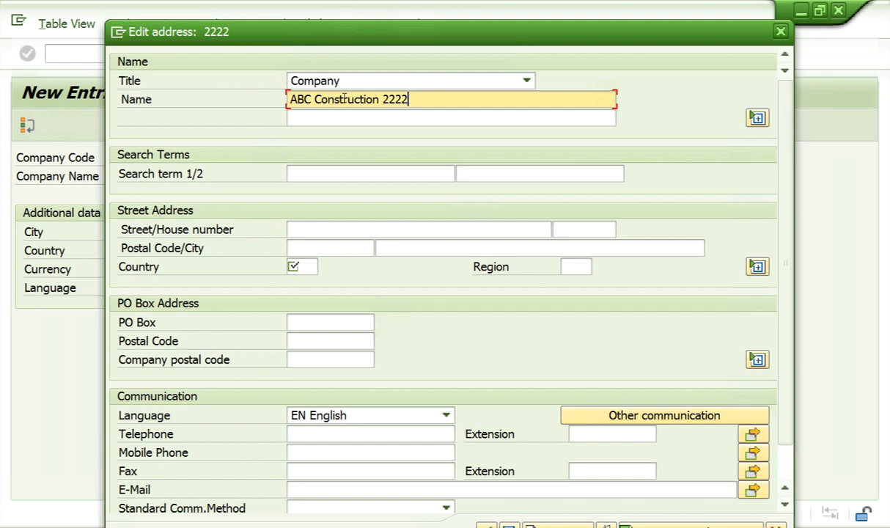
left_click(332, 172)
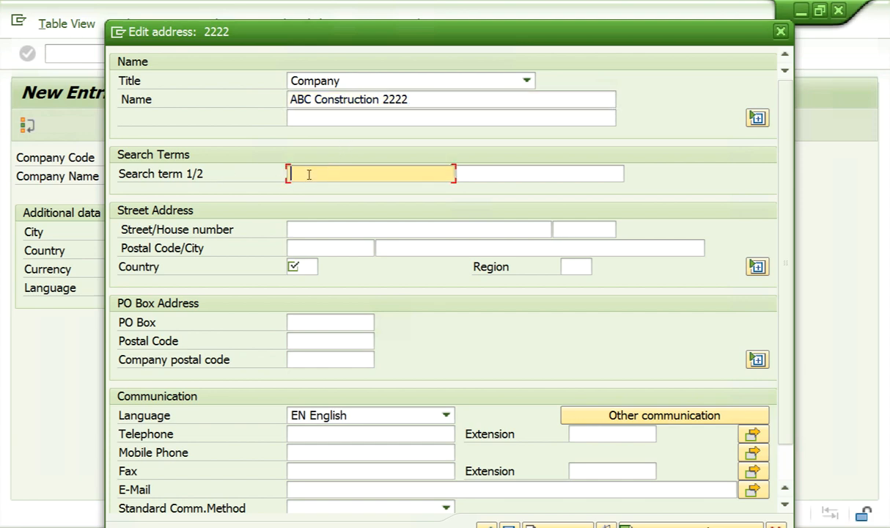
type("2222")
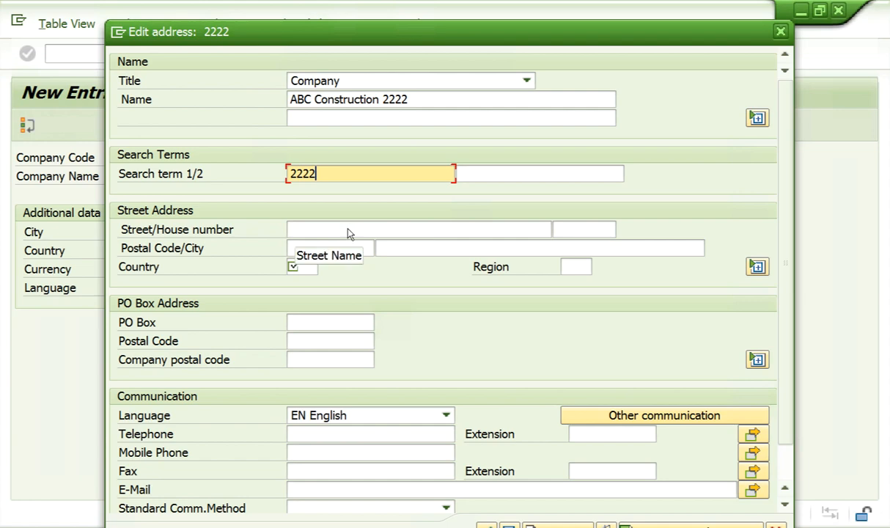
left_click_drag(338, 173, 290, 175)
left_click(290, 177)
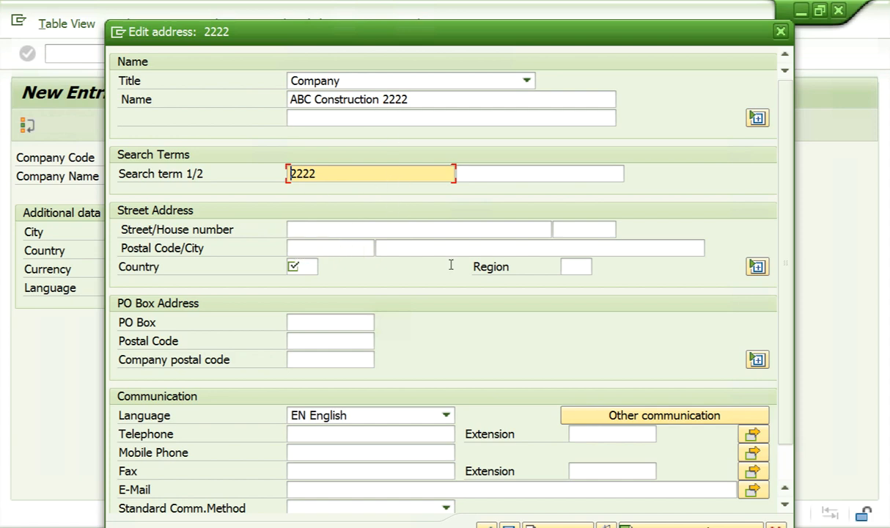
Step: Fill in the street name and postal code in the company code's street address
left_click(314, 231)
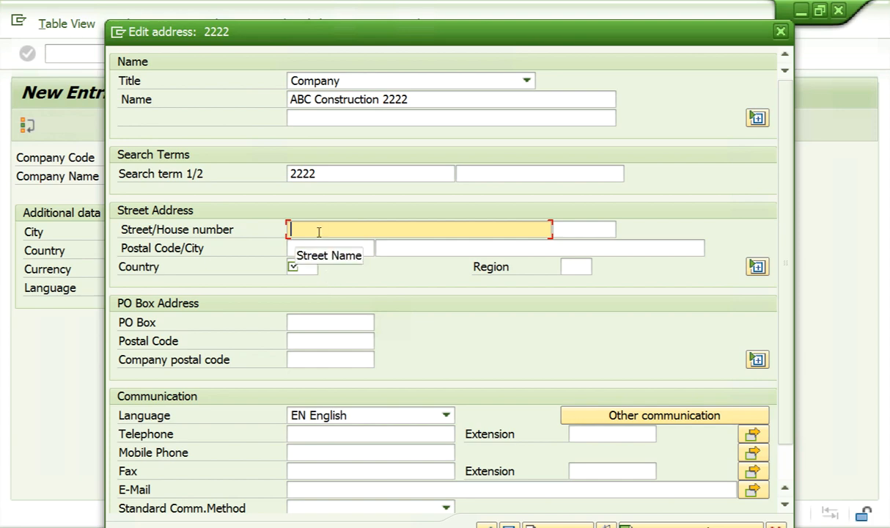
type("123")
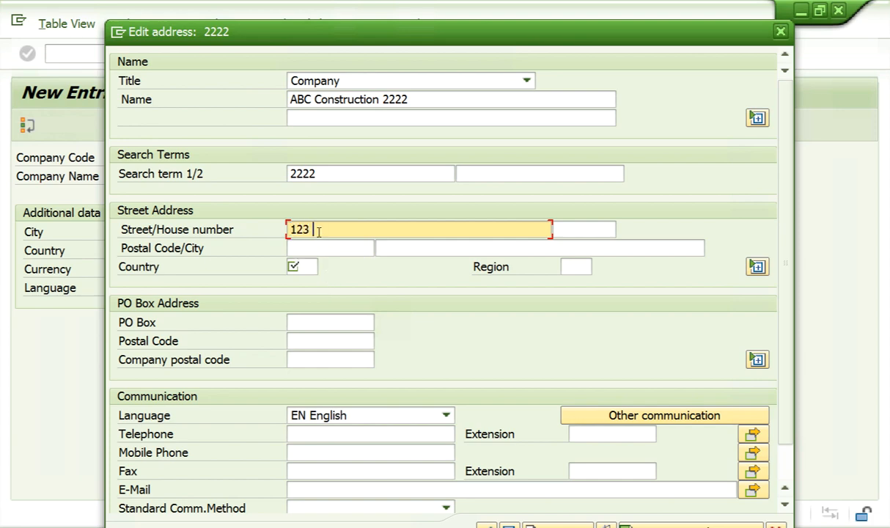
type(" ABC Ave")
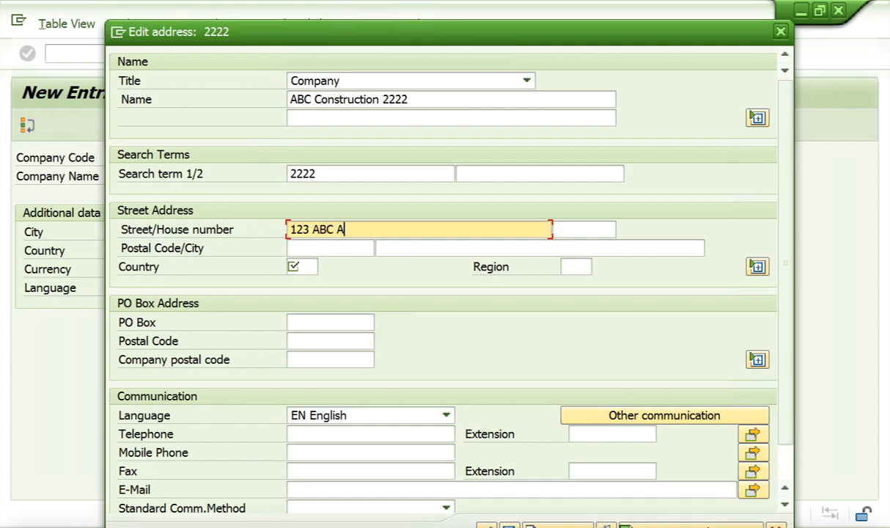
key("Tab")
key("Tab")
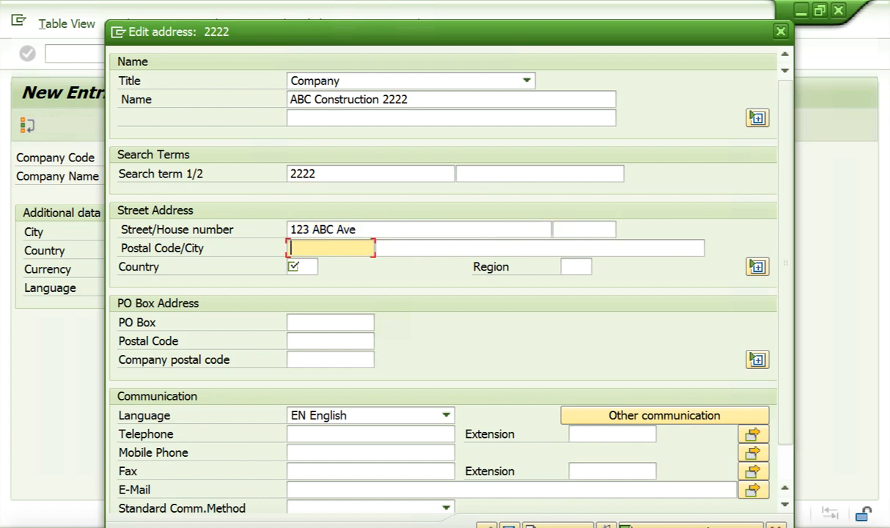
type("122345")
key("Tab")
key("Tab")
Step: Set the address country to in and confirm the address of company code 2222
type("in")
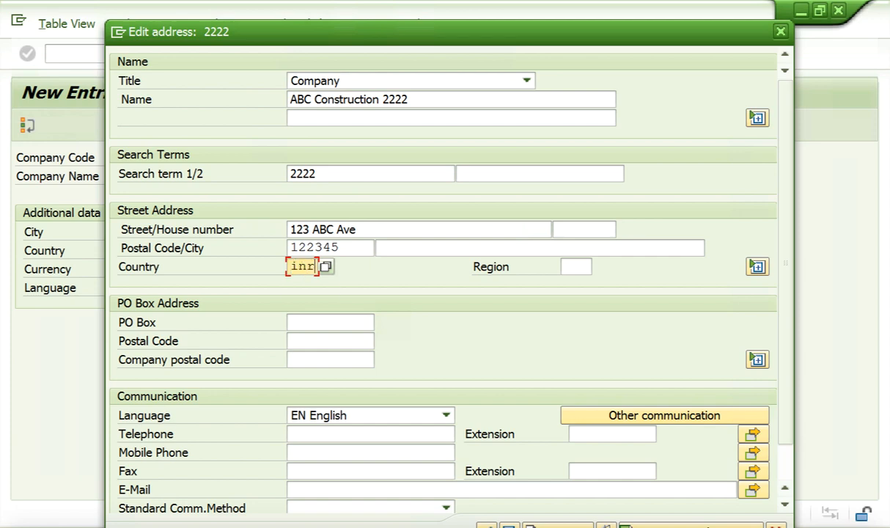
type("r")
key("BackSpace")
key("BackSpace")
key("BackSpace")
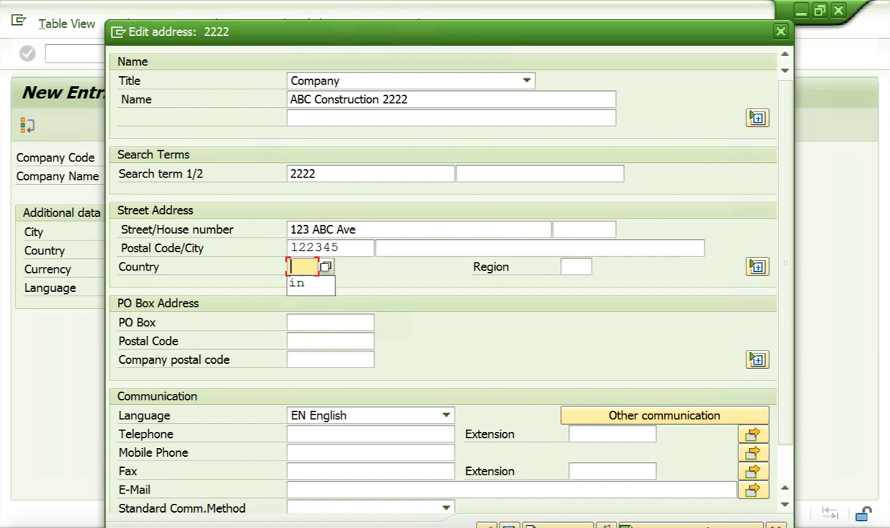
type("in")
key("Tab")
key("Tab")
key("Tab")
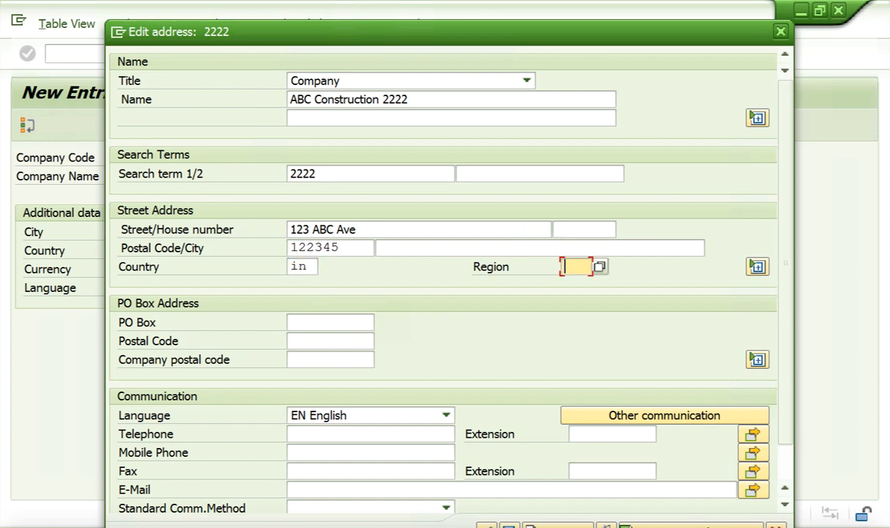
key("Tab")
key("Tab")
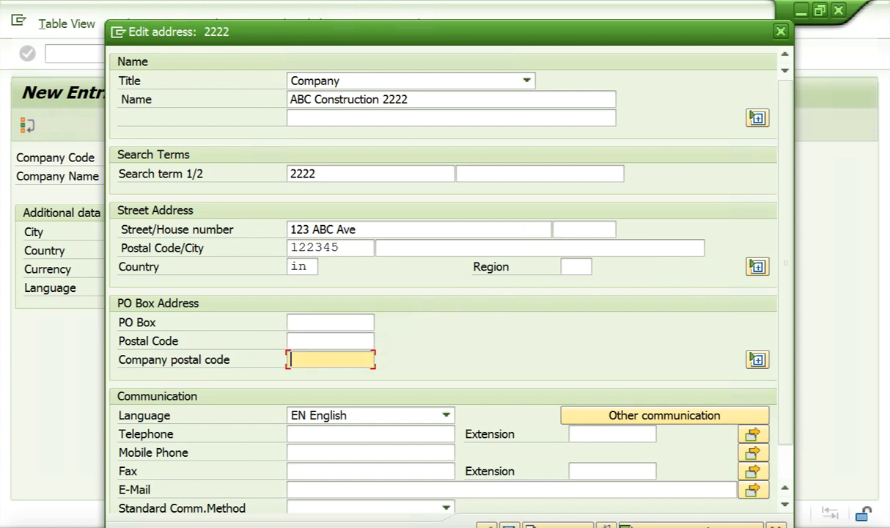
scroll(260, 448, "down", 1)
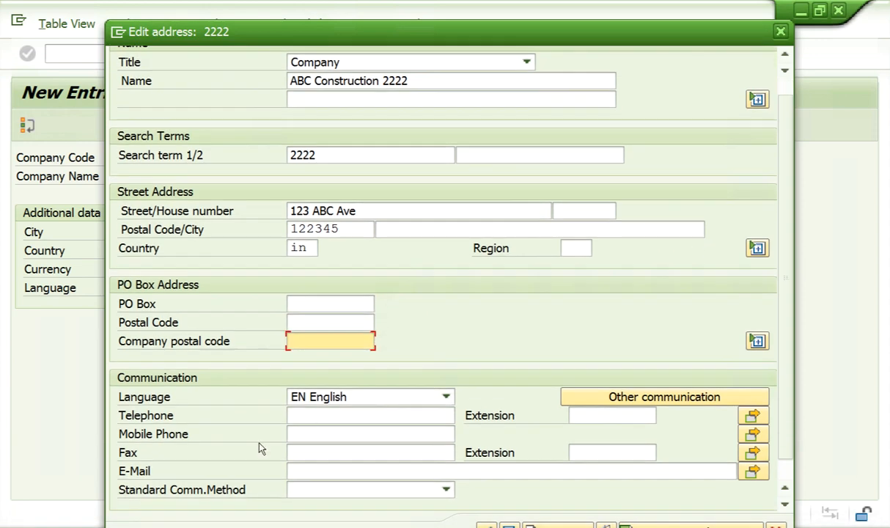
scroll(445, 438, "down", 1)
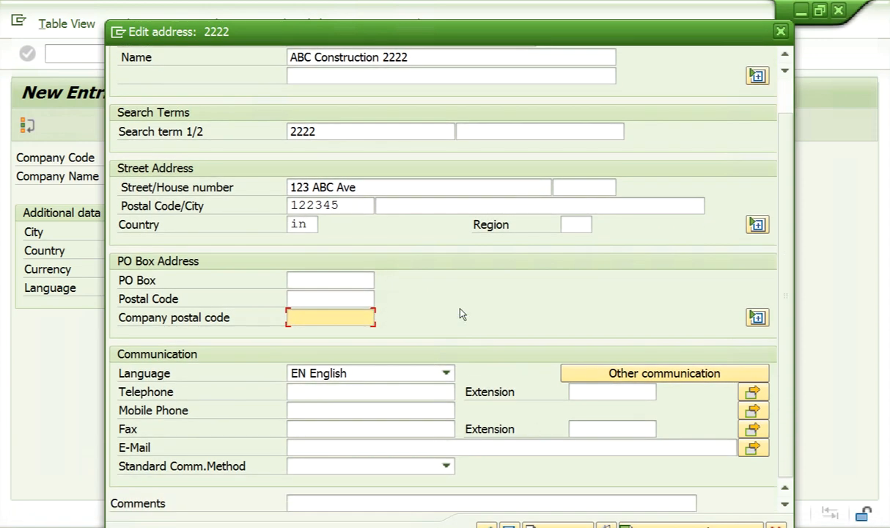
left_click_drag(438, 32, 433, 11)
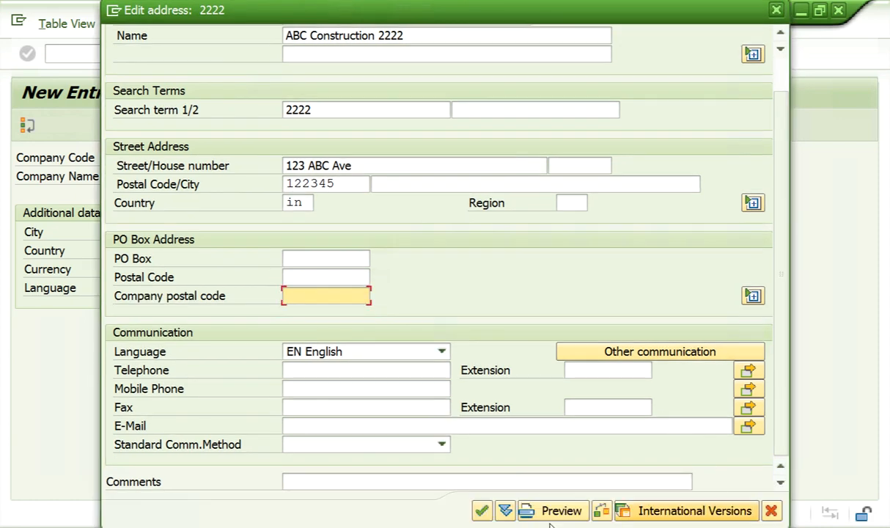
left_click(481, 511)
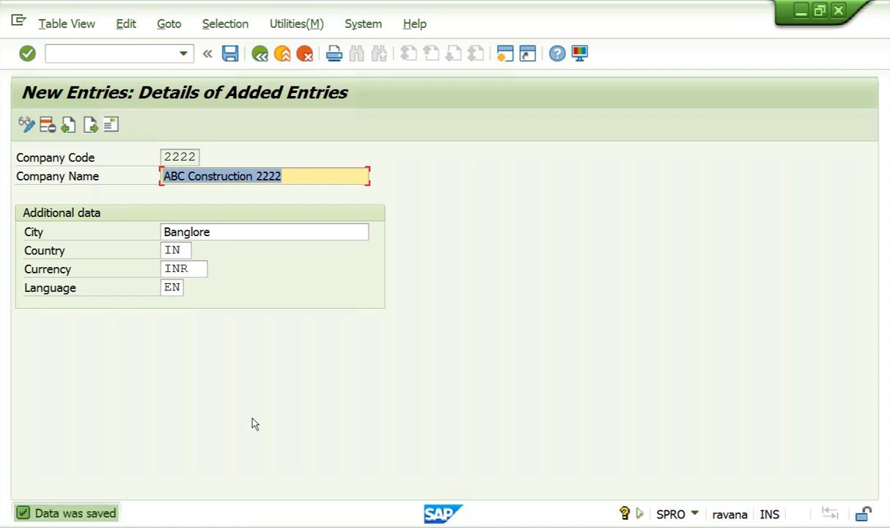
Step: Save the company code 2222 entry and return to the IMG structure
left_click(229, 56)
left_click(260, 54)
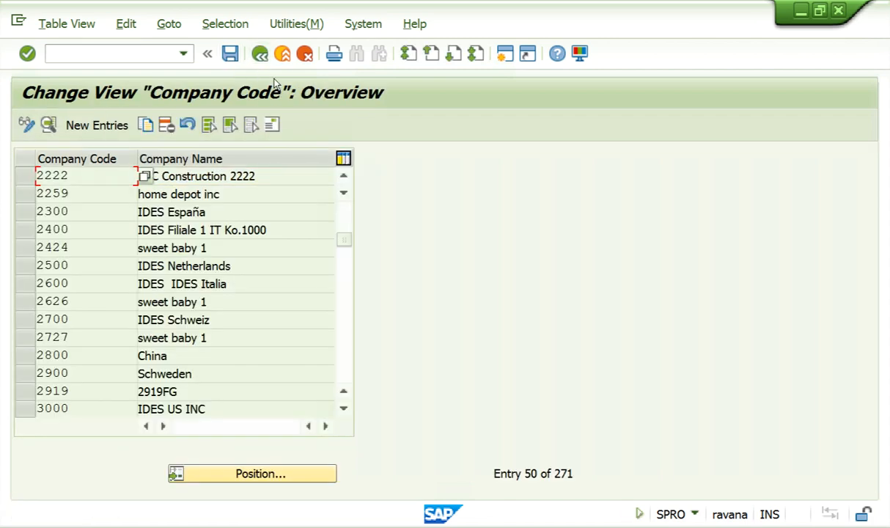
left_click(259, 53)
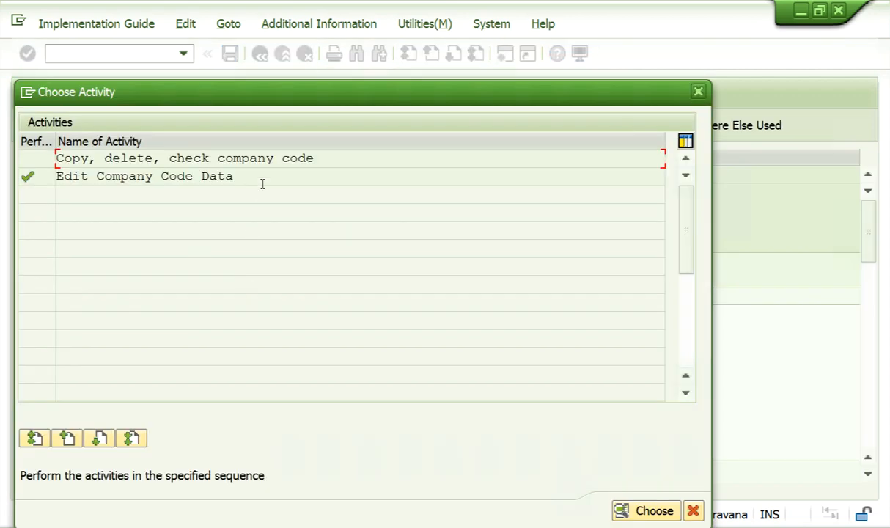
left_click(699, 93)
Step: Create a new business area 2222 with the description "Businesss area 2222" under Definition, Financial Accounting
scroll(149, 415, "down", 2)
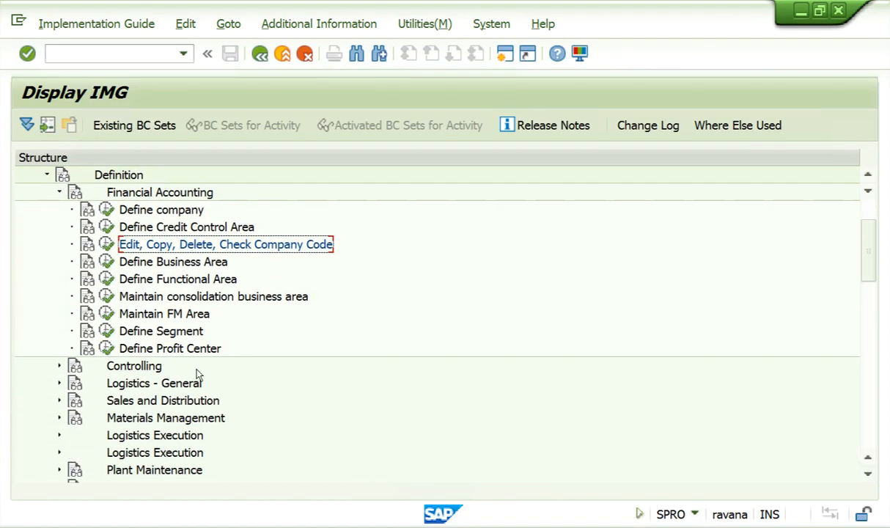
left_click(106, 262)
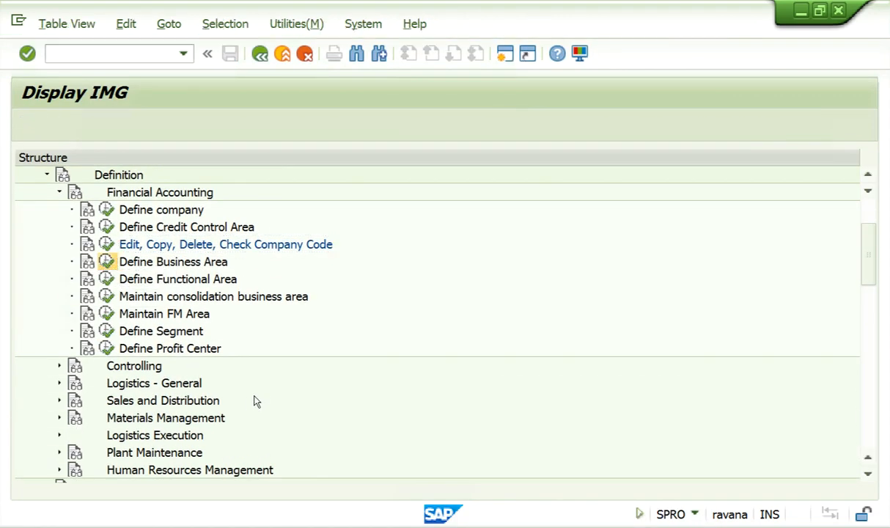
left_click(76, 127)
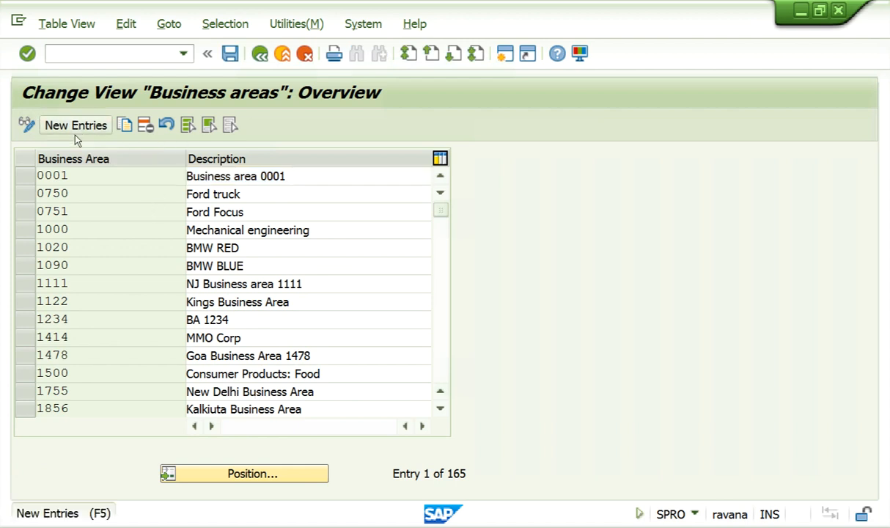
type("2222")
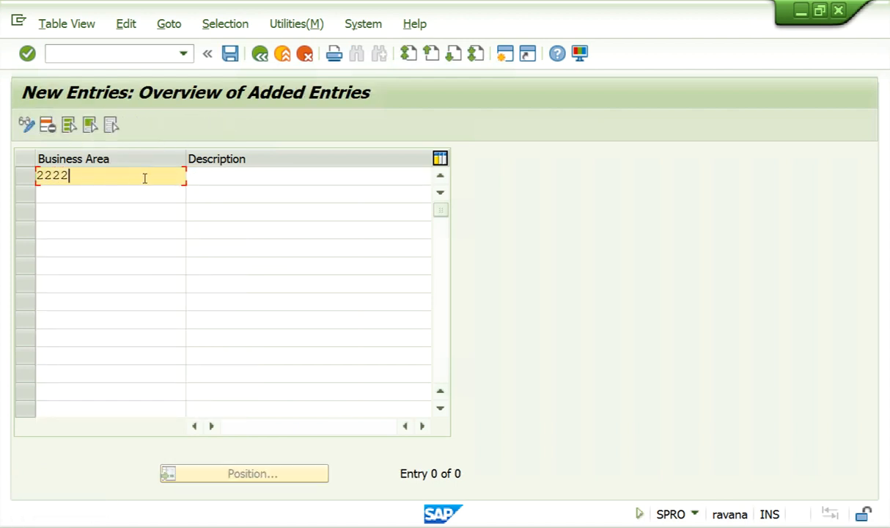
left_click(224, 179)
type("B")
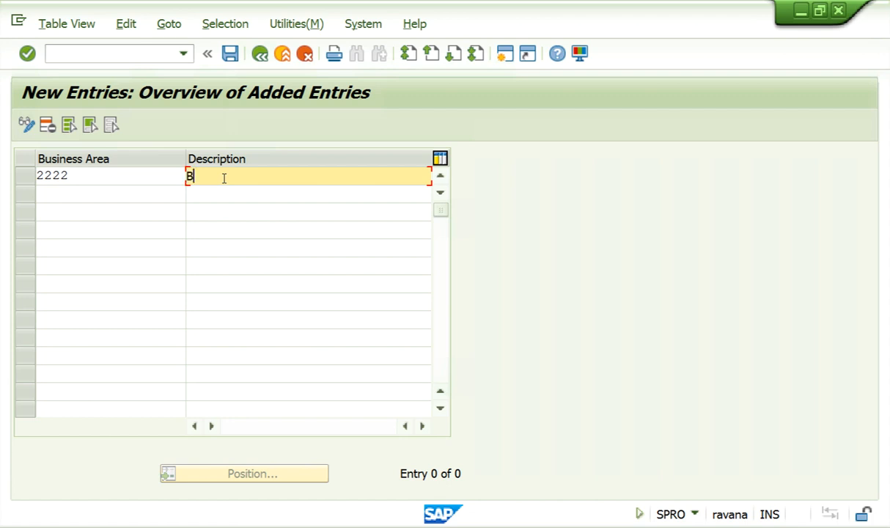
type("usinesss area 2222")
key("Return")
Step: Save the new business area under the customizing request and return to the IMG structure
left_click(231, 55)
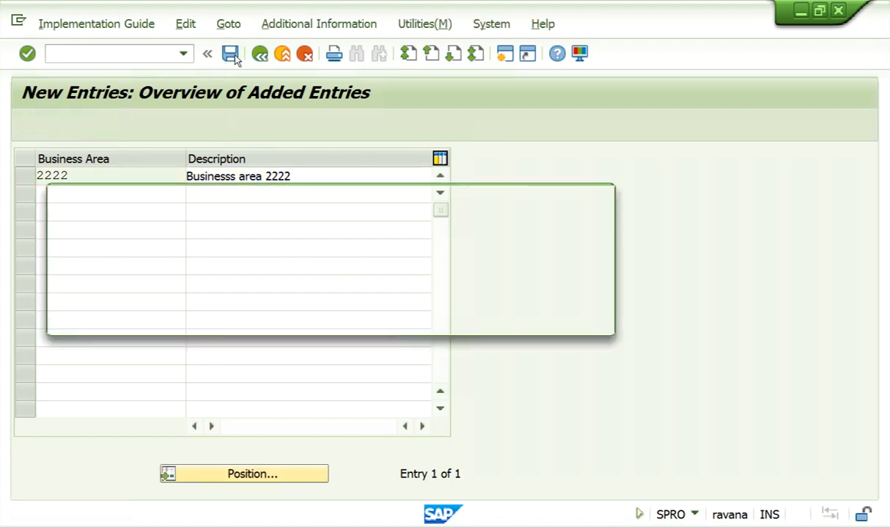
left_click(370, 317)
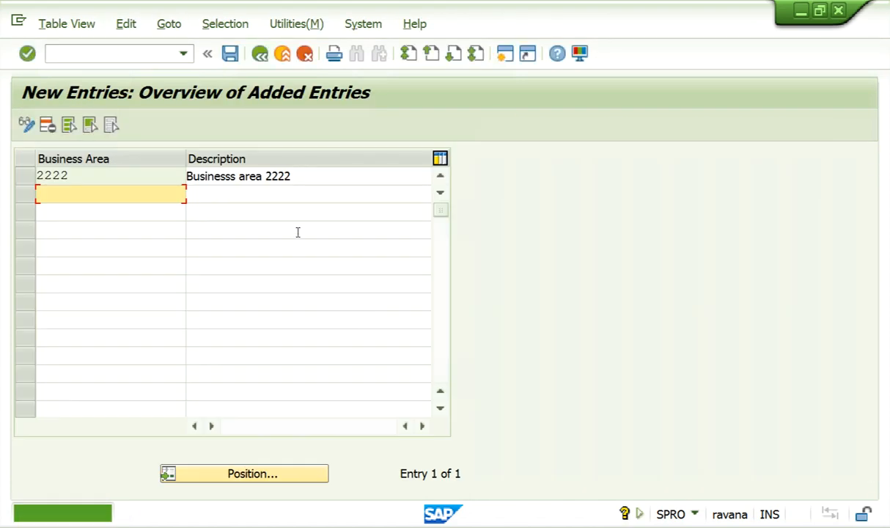
left_click(260, 55)
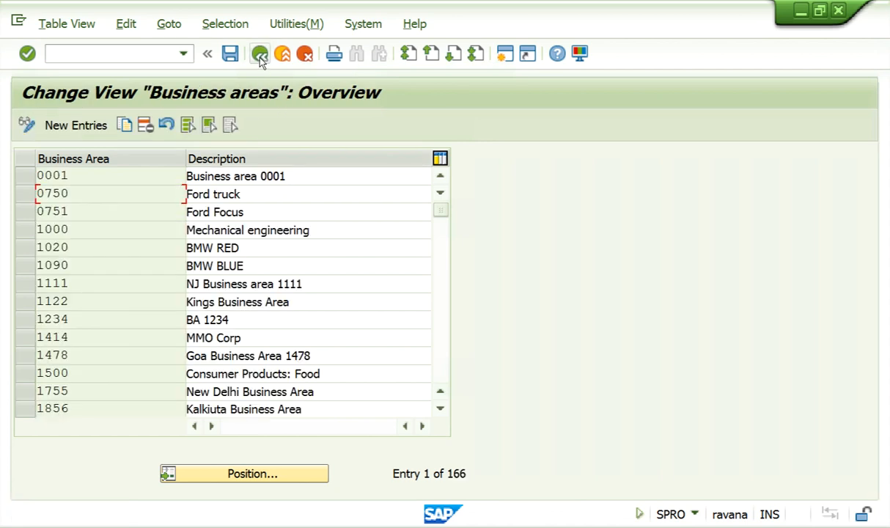
left_click(260, 55)
Step: Try the Define Functional Area activity, and start transaction fm_function in a new session
left_click(106, 279)
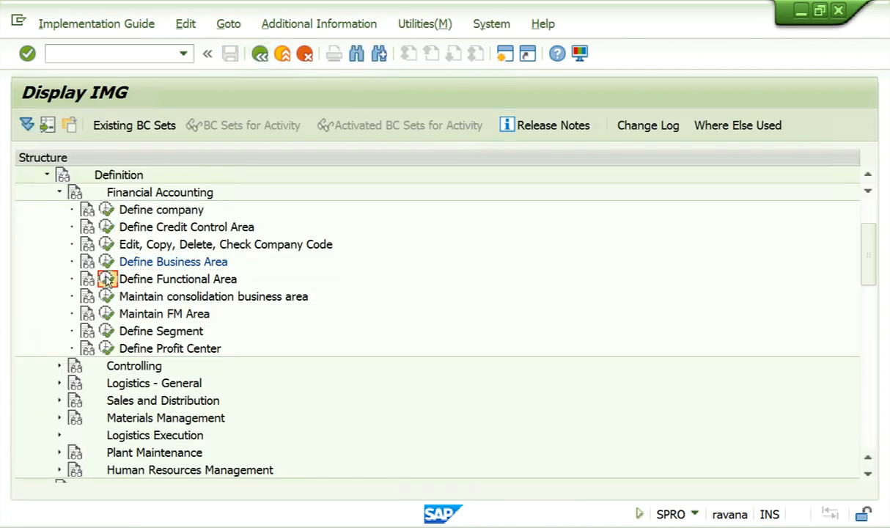
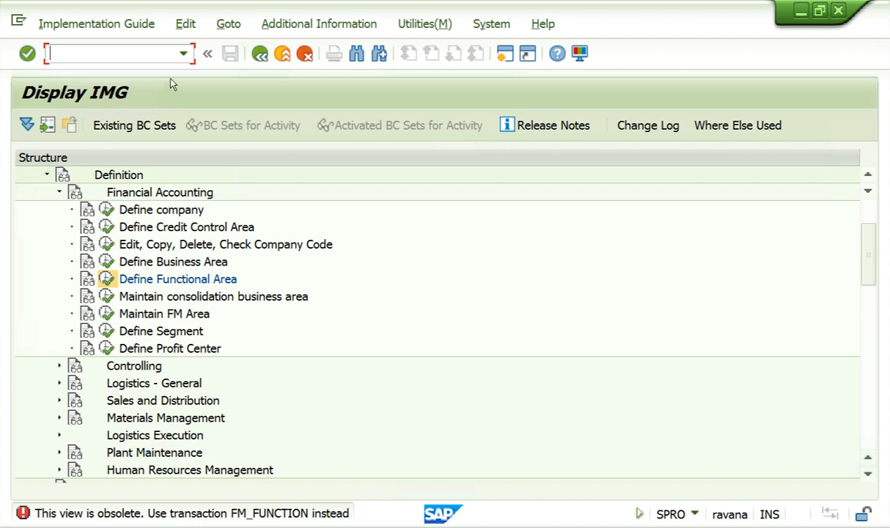
left_click(183, 53)
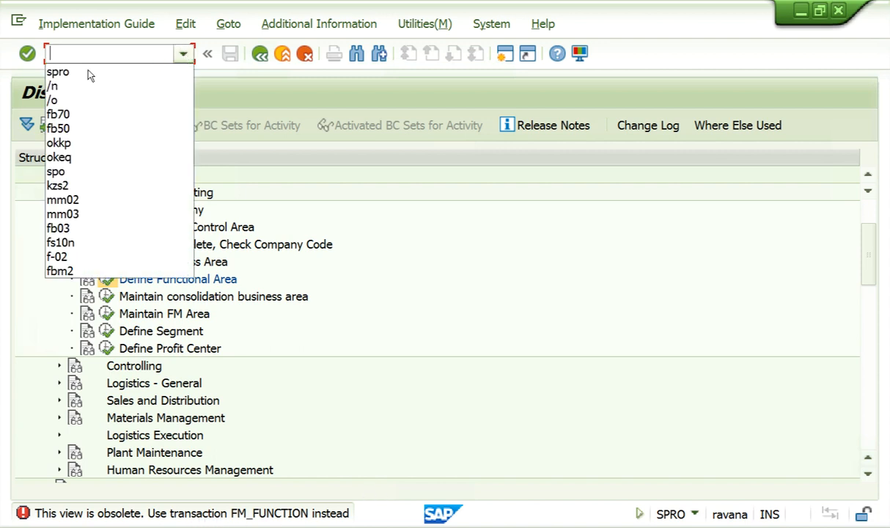
left_click(505, 55)
left_click(506, 56)
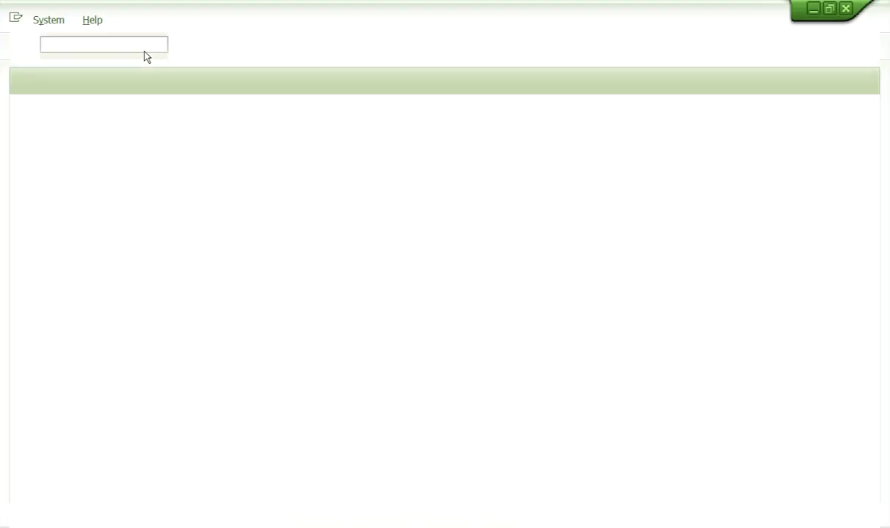
type("fm")
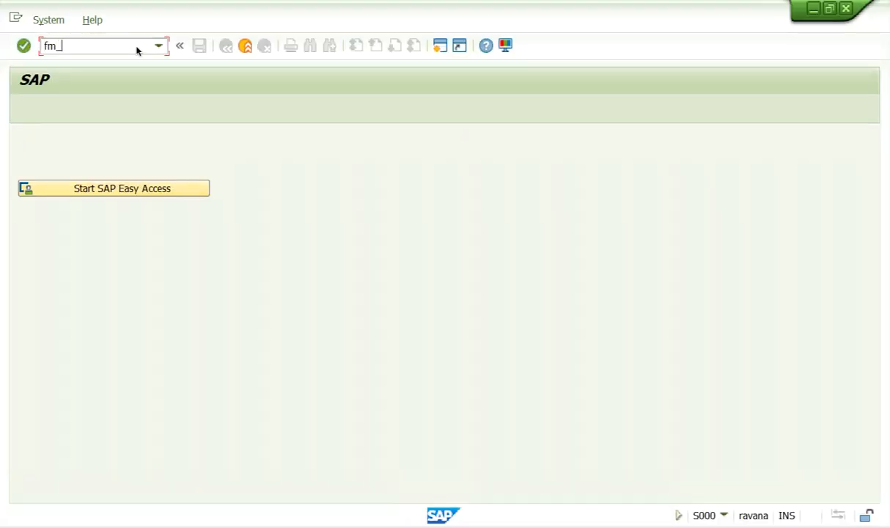
type("_function")
key("Return")
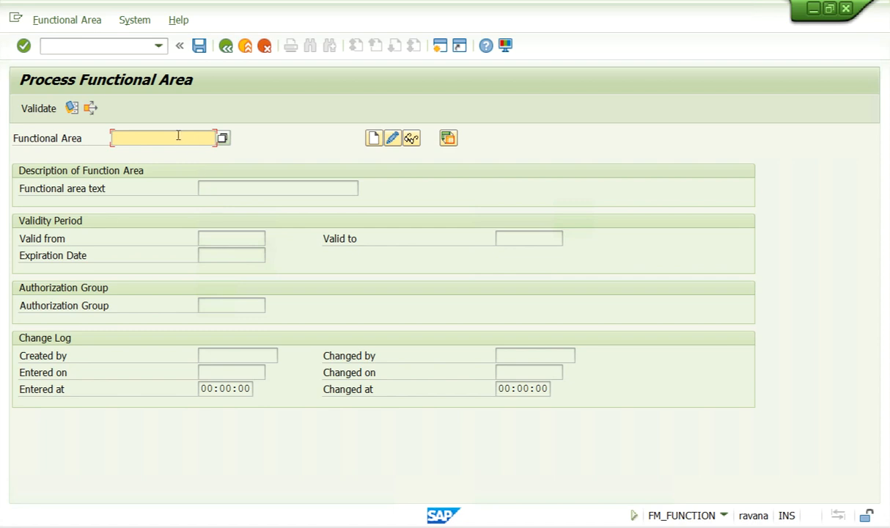
Step: Create functional area 2222 with the functional area text "FA 2222"
type("2222")
key("Return")
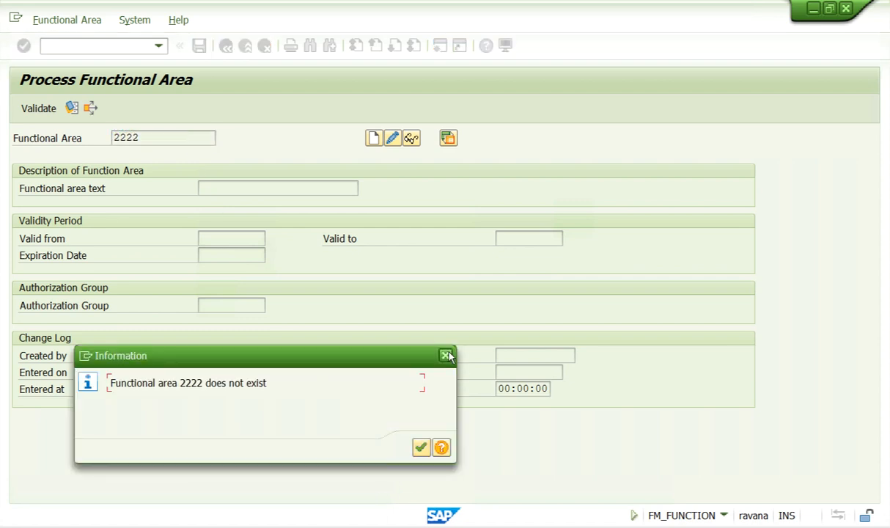
left_click(446, 356)
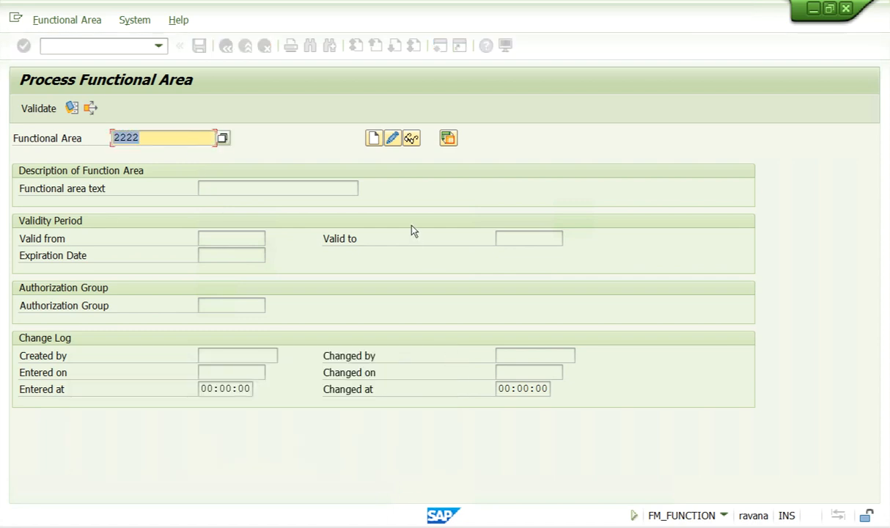
left_click(372, 139)
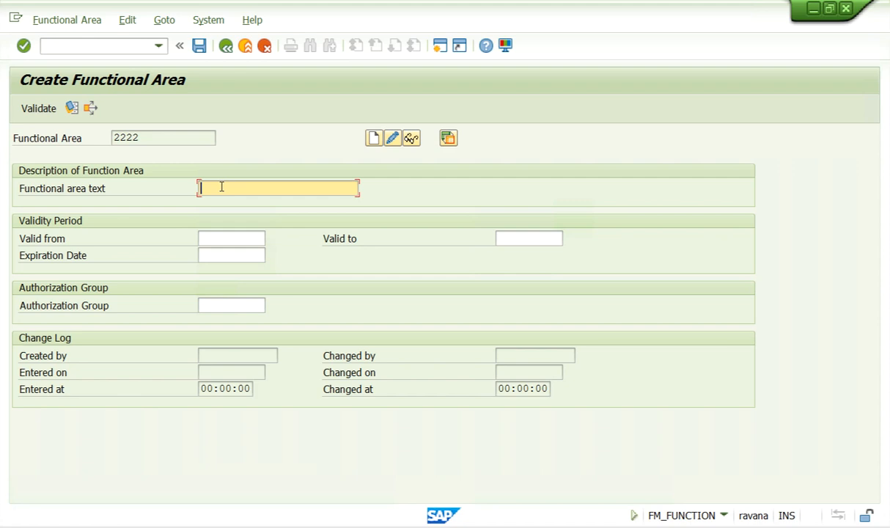
type("FA for")
key("BackSpace")
key("BackSpace")
key("BackSpace")
type("2222")
Step: Set the functional area's validity period from 01/01/2020 to 12/31/9999
left_click(241, 237)
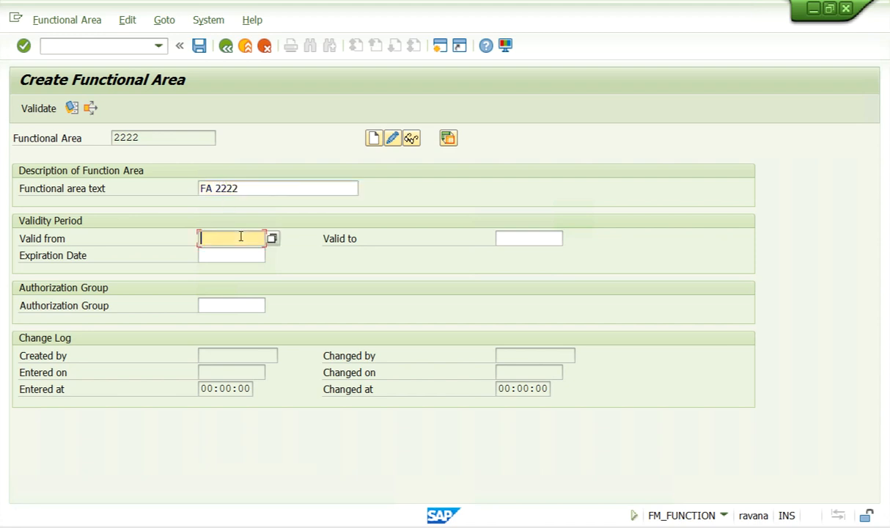
left_click(241, 254)
left_click(513, 237)
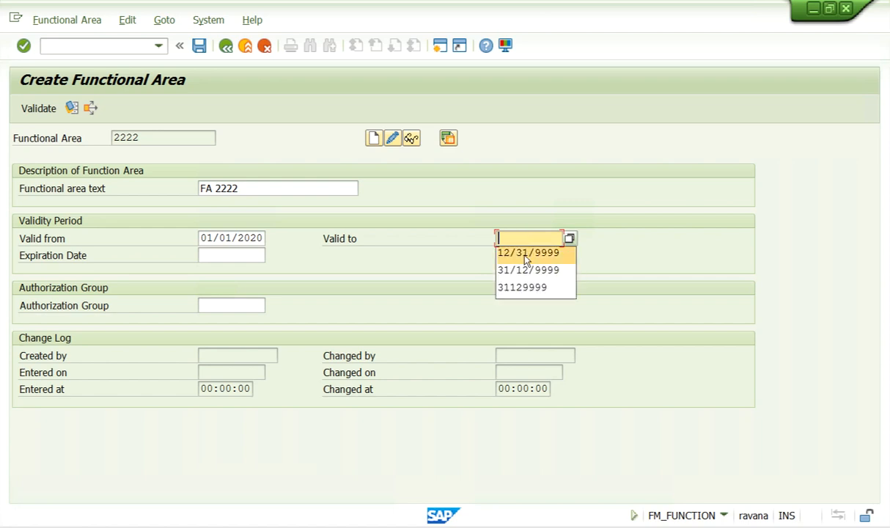
left_click(525, 252)
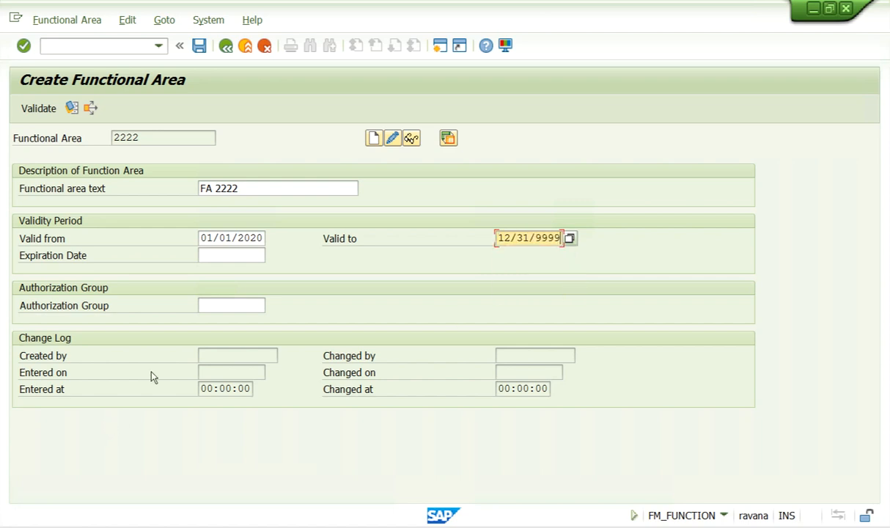
key("Return")
Step: Save functional area 2222, leave the transaction and switch back to the session with the IMG structure
left_click(199, 46)
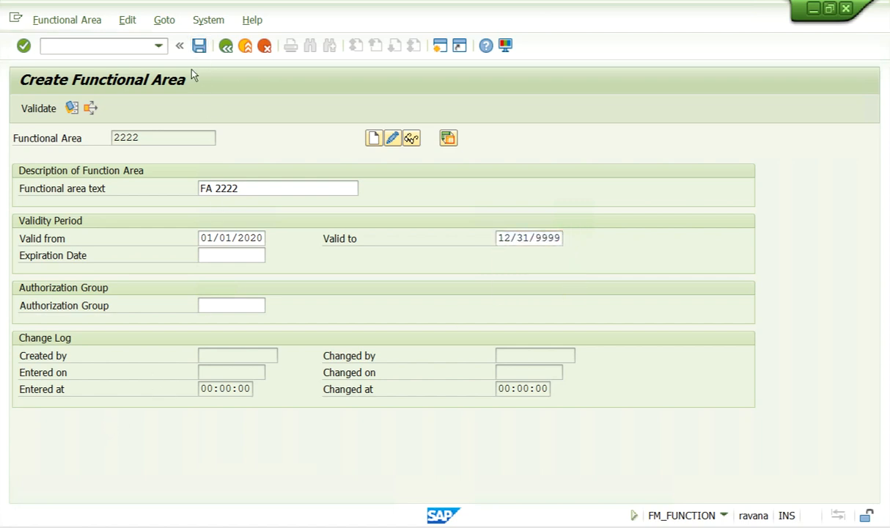
left_click(225, 46)
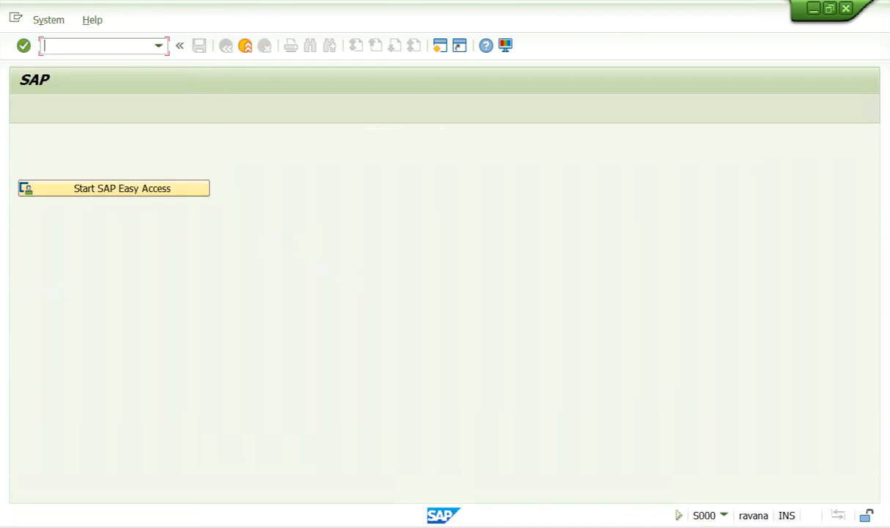
left_click(513, 469)
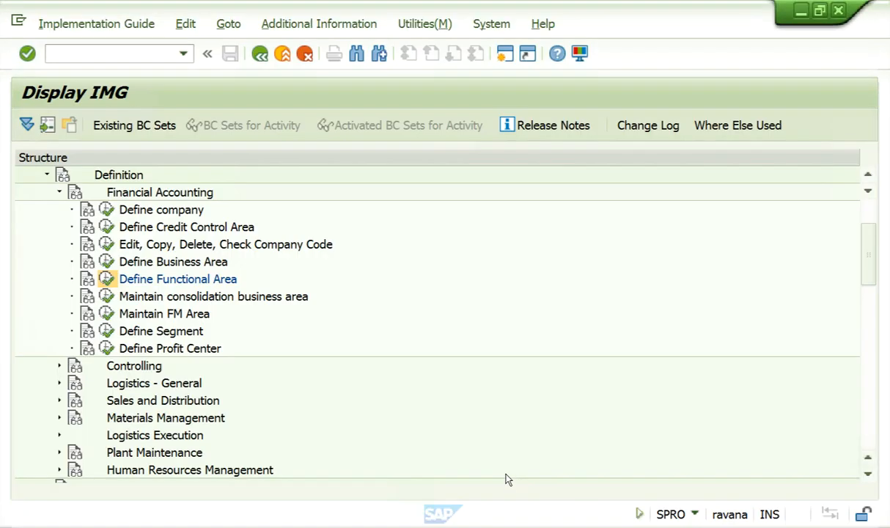
Step: Add a new entry 2222 in the Maintain consolidation business area activity
left_click(107, 296)
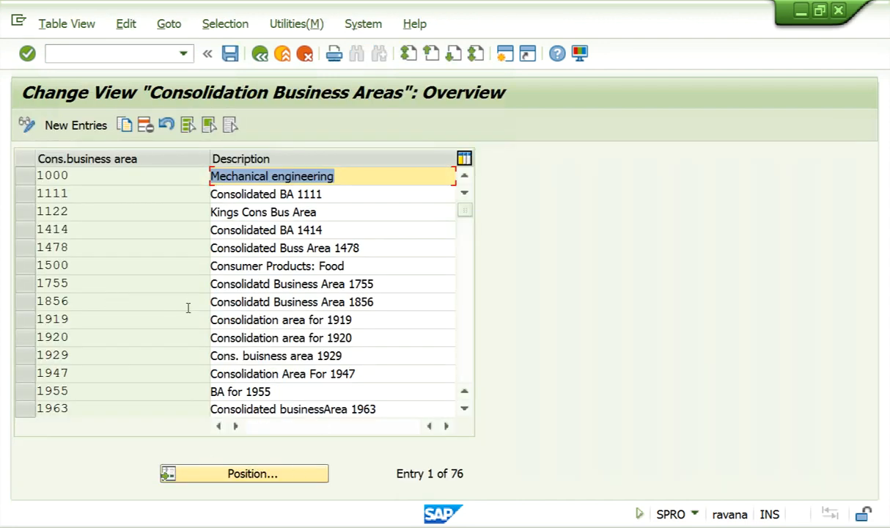
left_click(76, 125)
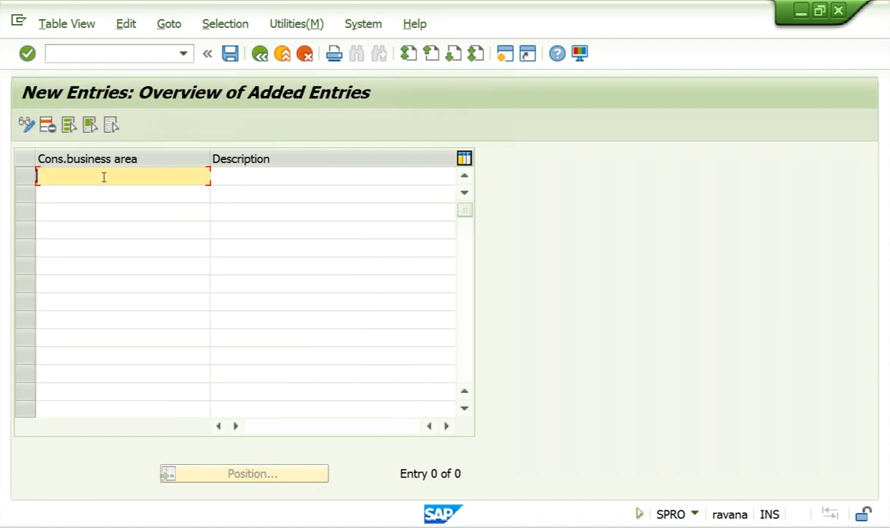
left_click(103, 177)
key("Down")
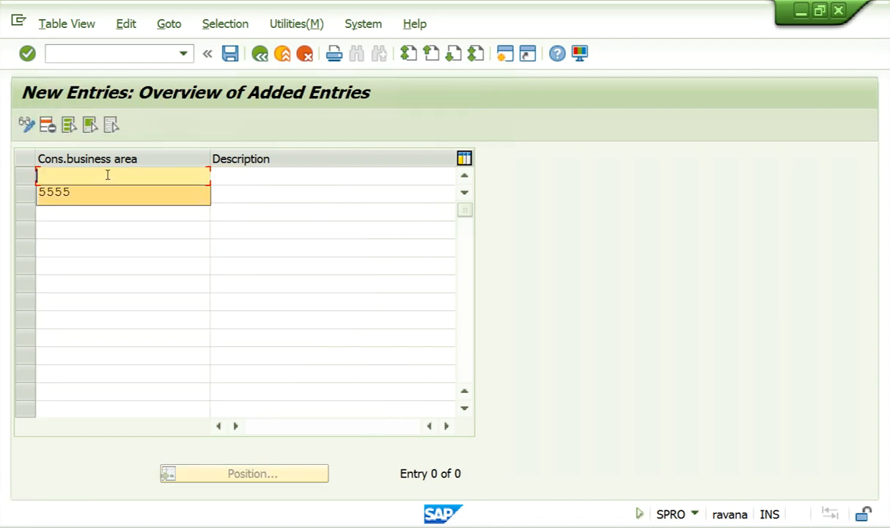
type("222")
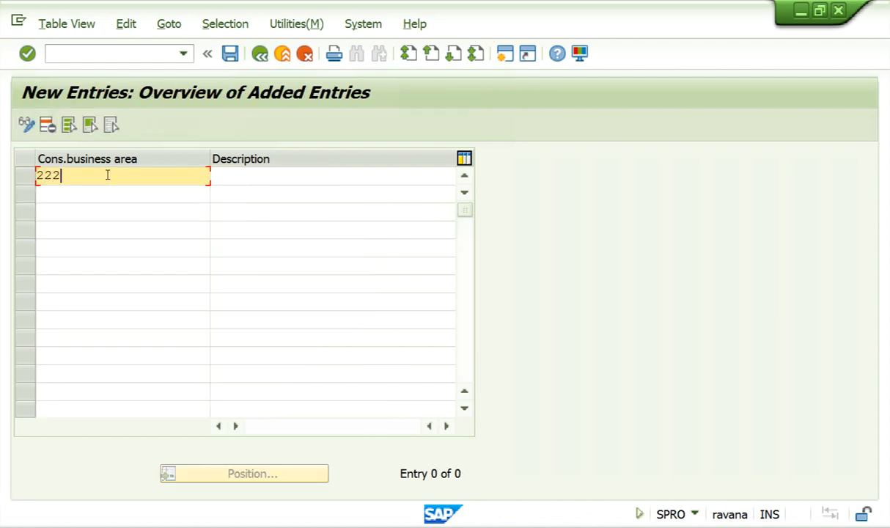
type("2")
Step: Give the new consolidation business area the description "Consolidated BA 2222" and confirm the entry
left_click(254, 174)
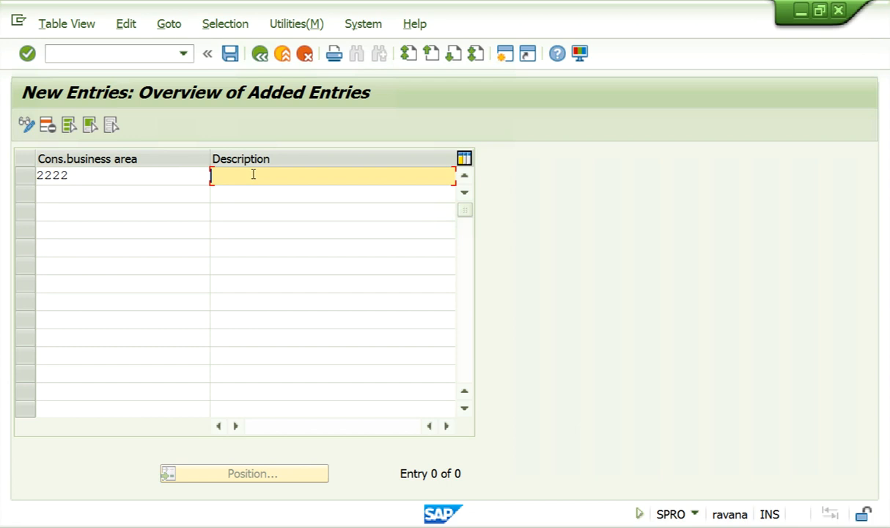
left_click(281, 195)
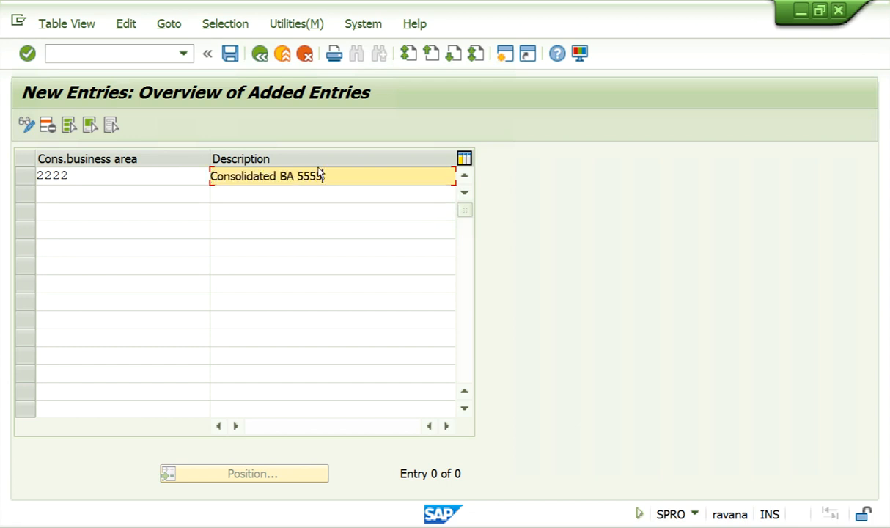
key("BackSpace")
key("BackSpace")
key("BackSpace")
key("BackSpace")
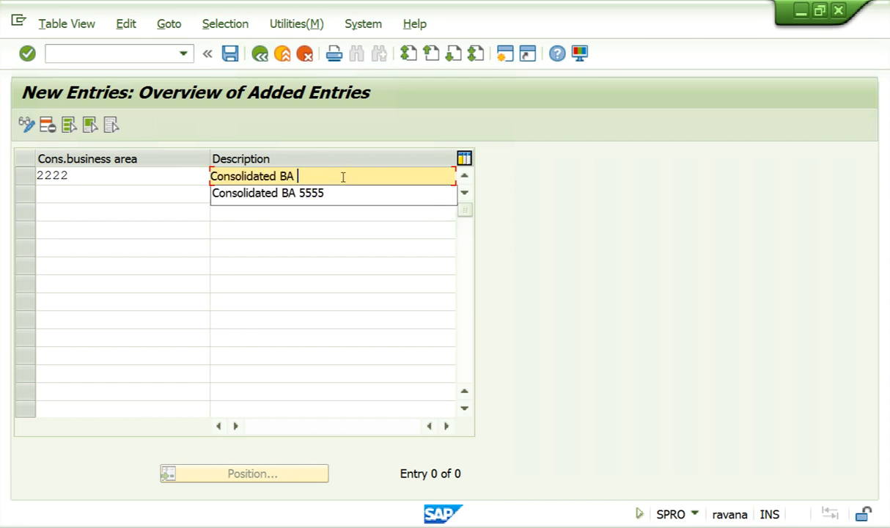
type("3")
key("BackSpace")
key("BackSpace")
type("2222")
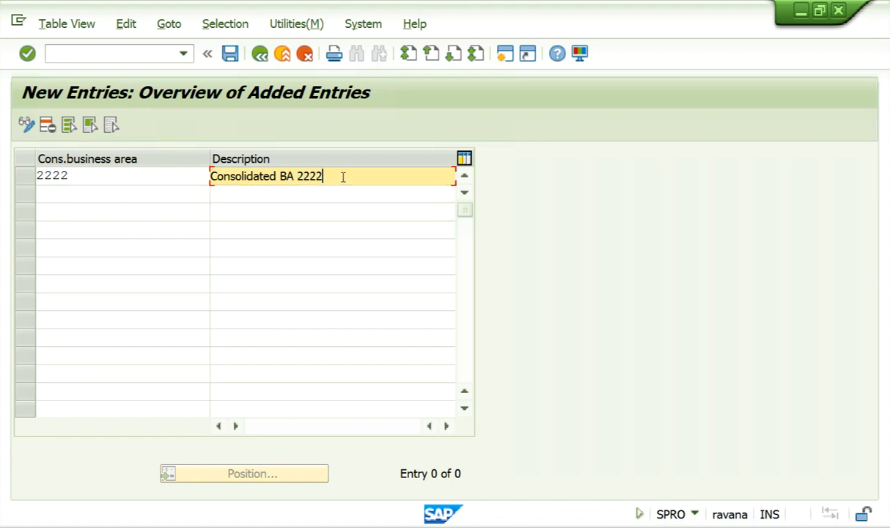
key("Return")
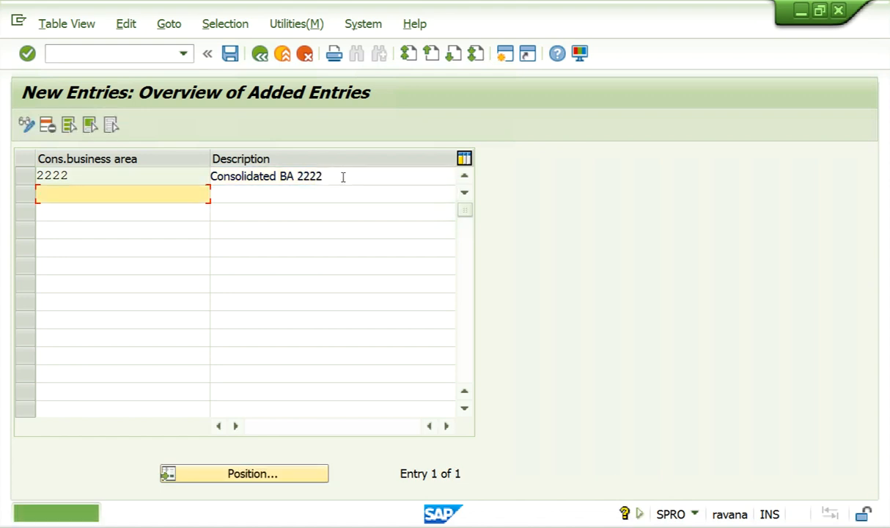
Step: Save the consolidation business area under the proposed customizing request and return to the IMG structure
left_click(231, 54)
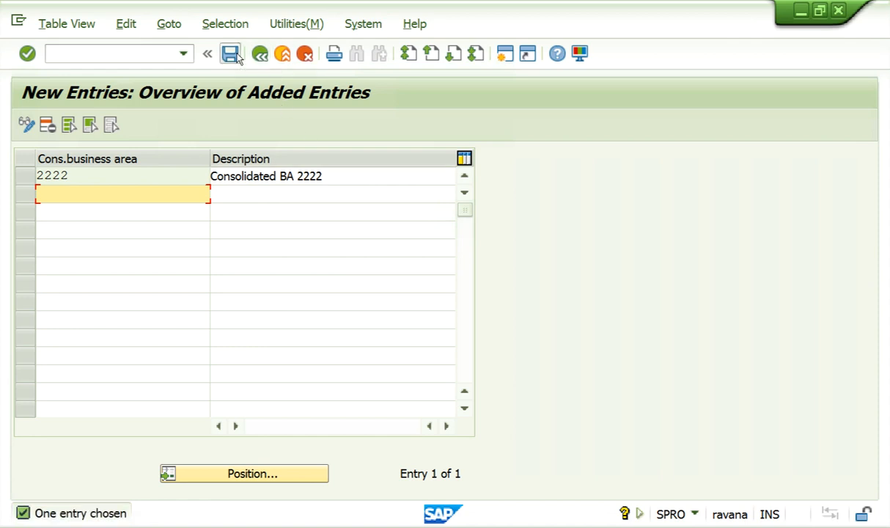
left_click(370, 317)
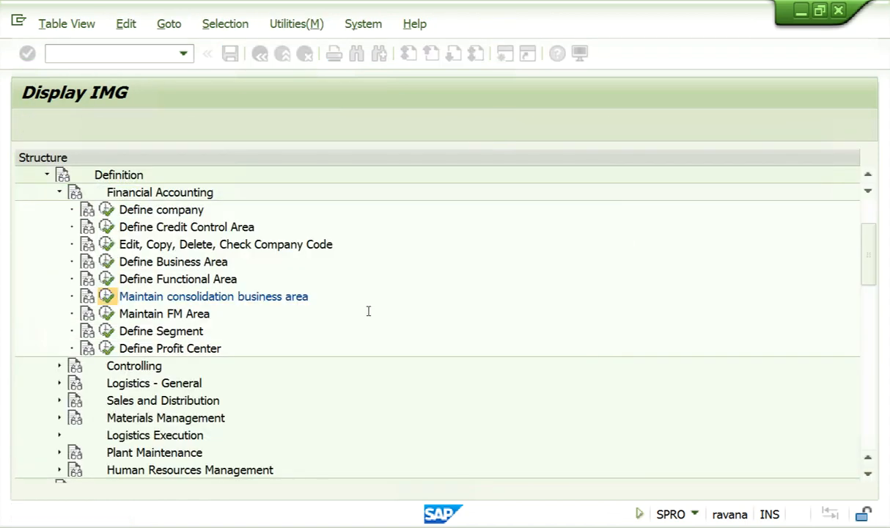
left_click(260, 54)
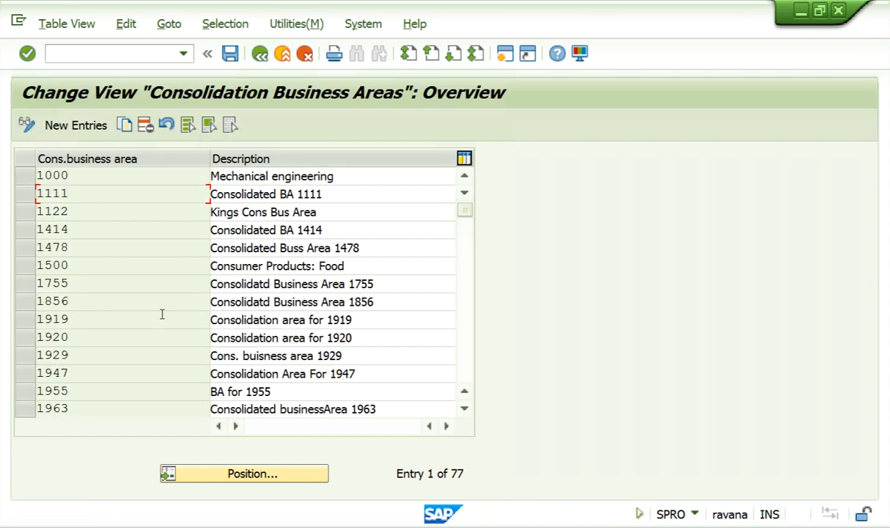
left_click(260, 54)
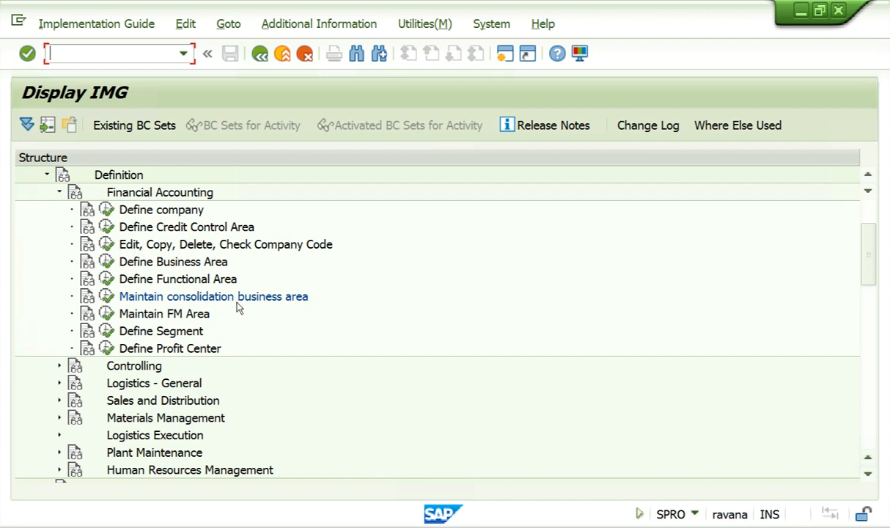
Step: Create a new FM area 2222 with the text "FM Area 2222" and the currency INR
left_click(107, 313)
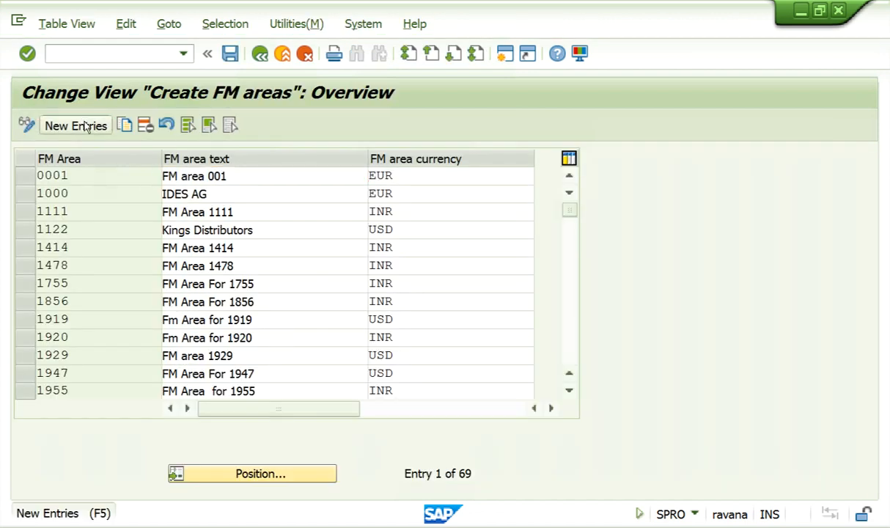
left_click(76, 126)
type("2222")
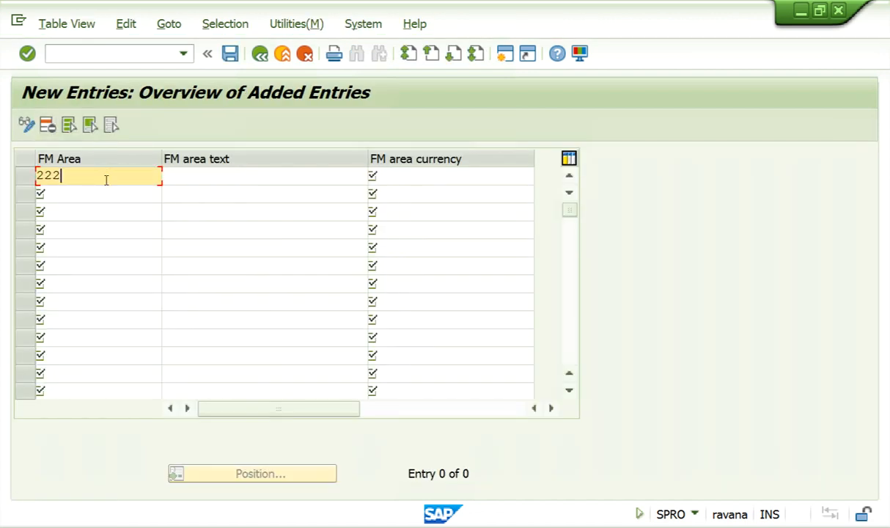
left_click(204, 182)
left_click(204, 182)
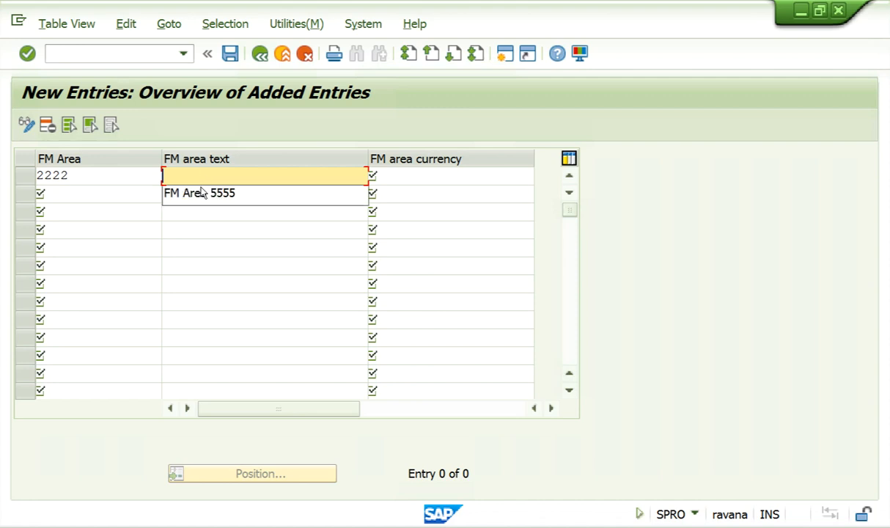
left_click(201, 194)
type("2222")
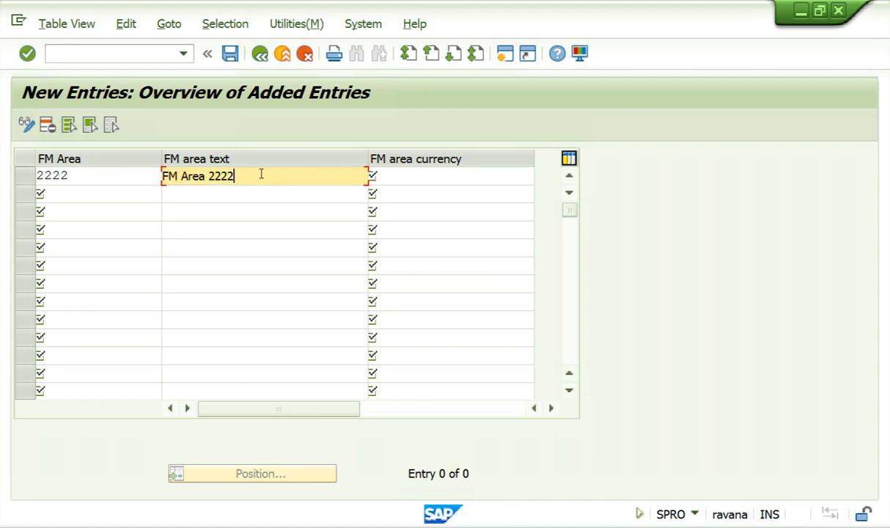
left_click(393, 171)
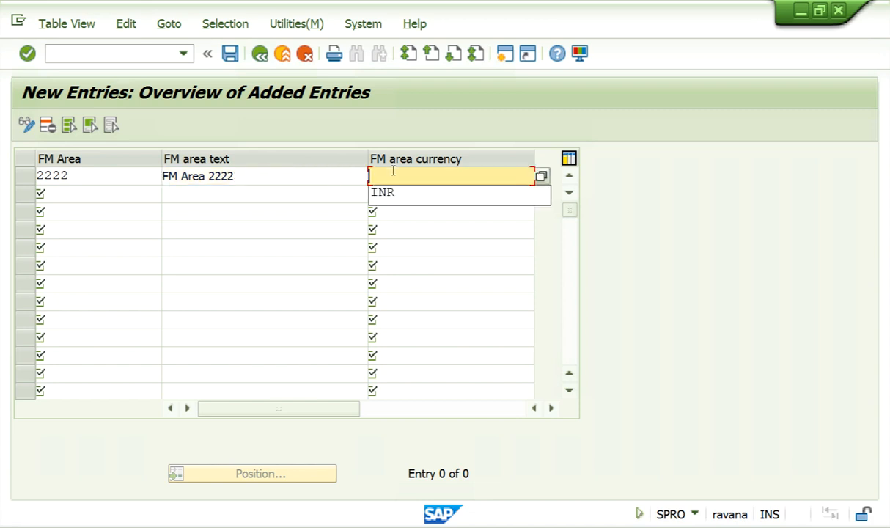
left_click(403, 193)
key("Return")
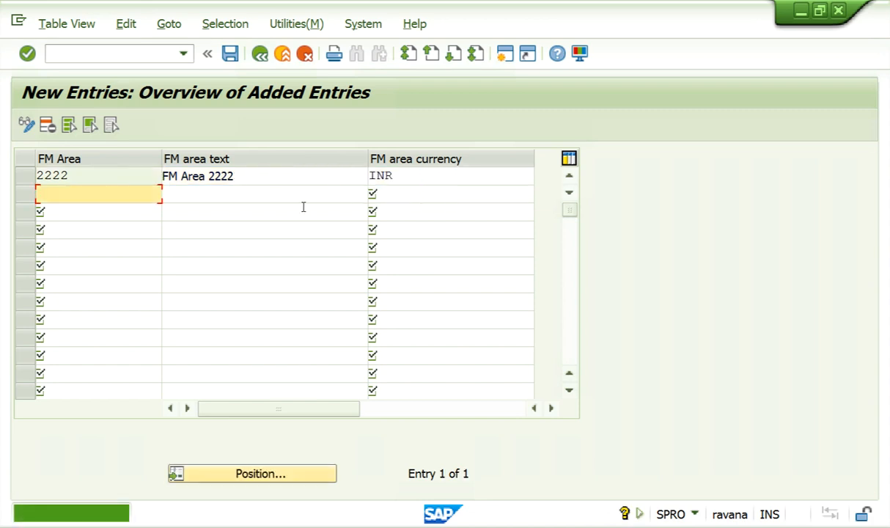
Step: Save the FM area under the ABC Corporation 2222 customizing request and return to the IMG structure
left_click(230, 53)
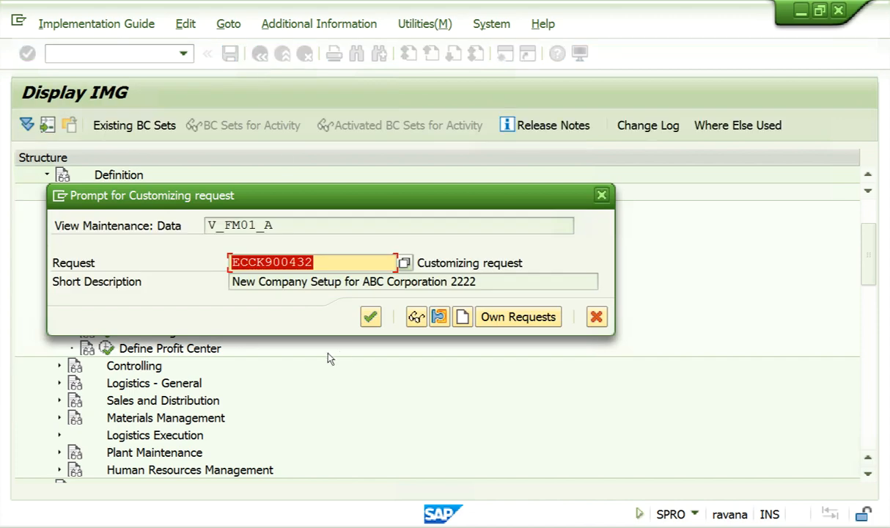
left_click(366, 313)
left_click(258, 57)
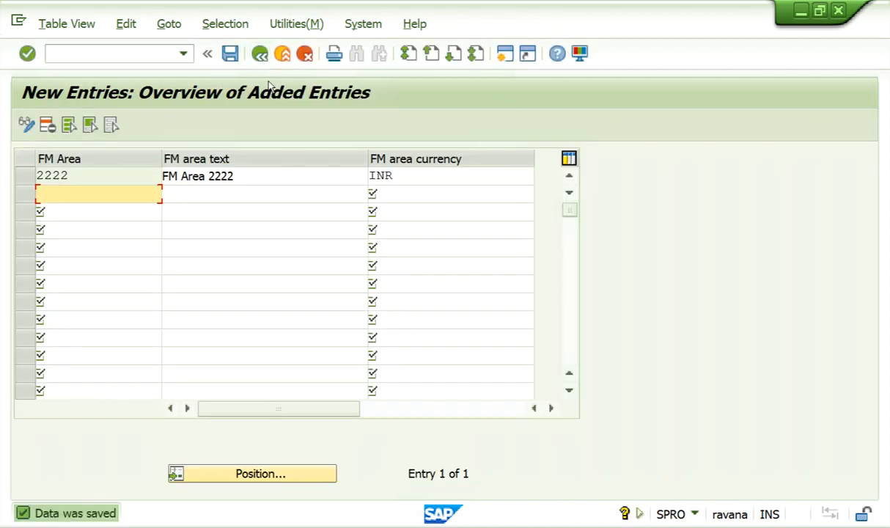
left_click(258, 57)
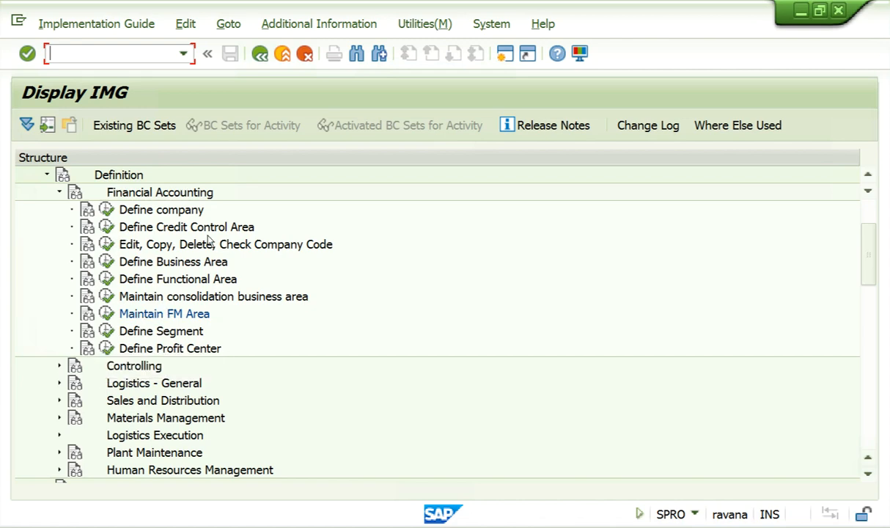
Step: Collapse the Definition branch and expand Assignment, Financial Accounting under Enterprise Structure
left_click(60, 192)
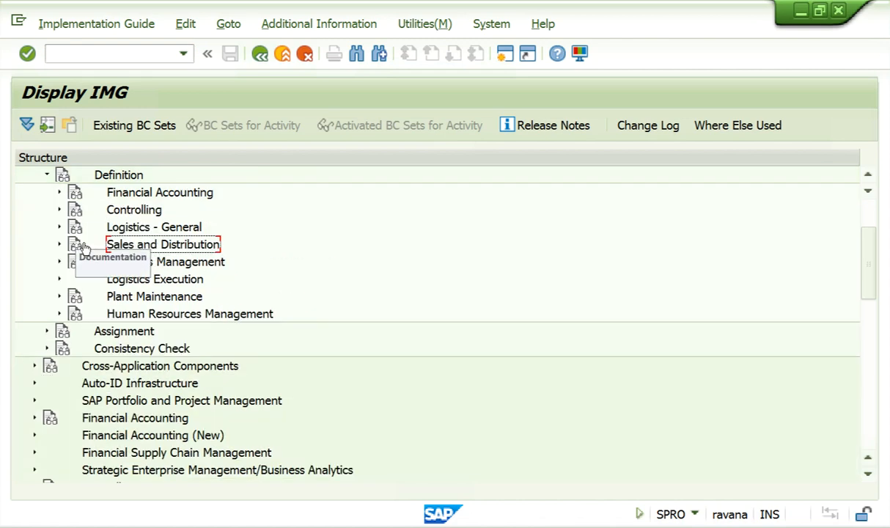
scroll(73, 250, "up", 2)
left_click(47, 281)
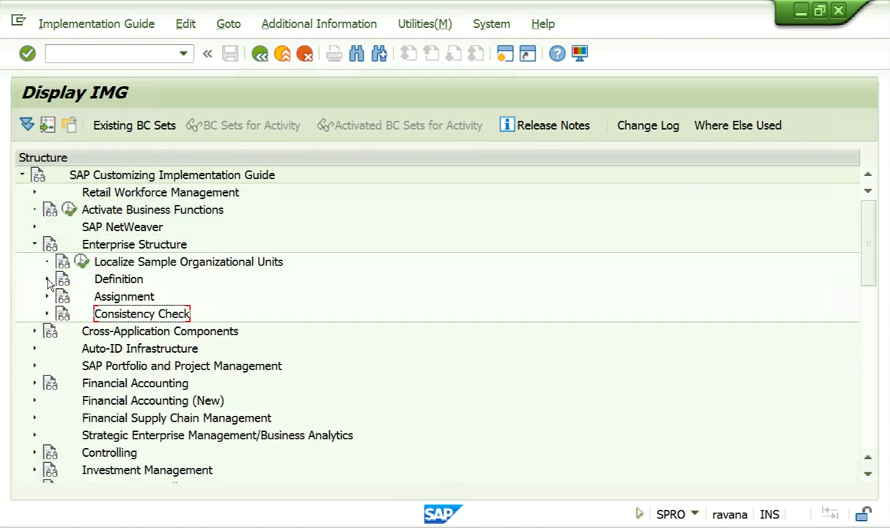
left_click(47, 297)
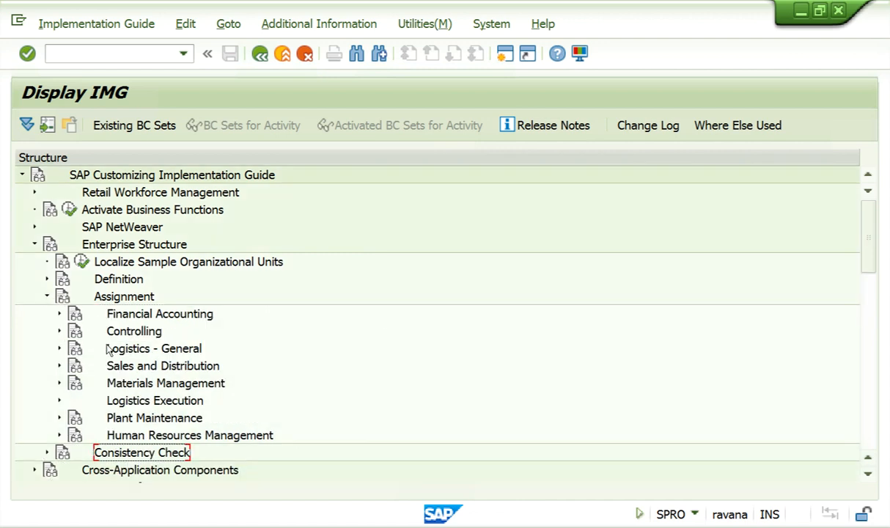
left_click(59, 313)
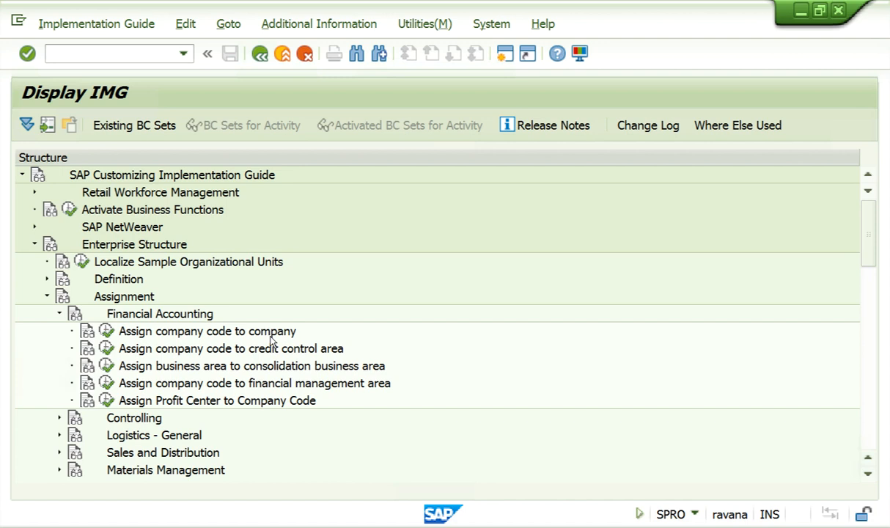
Step: Open the company code to company assignment, locate company code 2222 and assign company 2222 to it
left_click(107, 331)
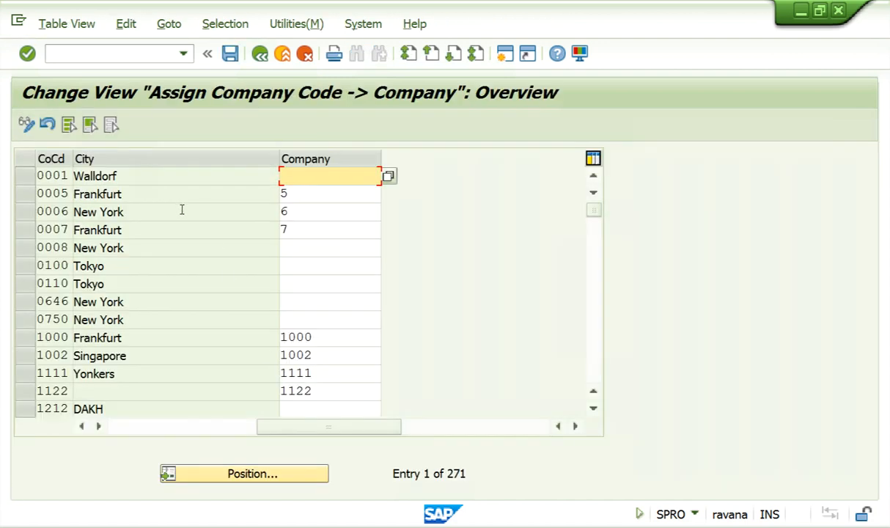
left_click(249, 473)
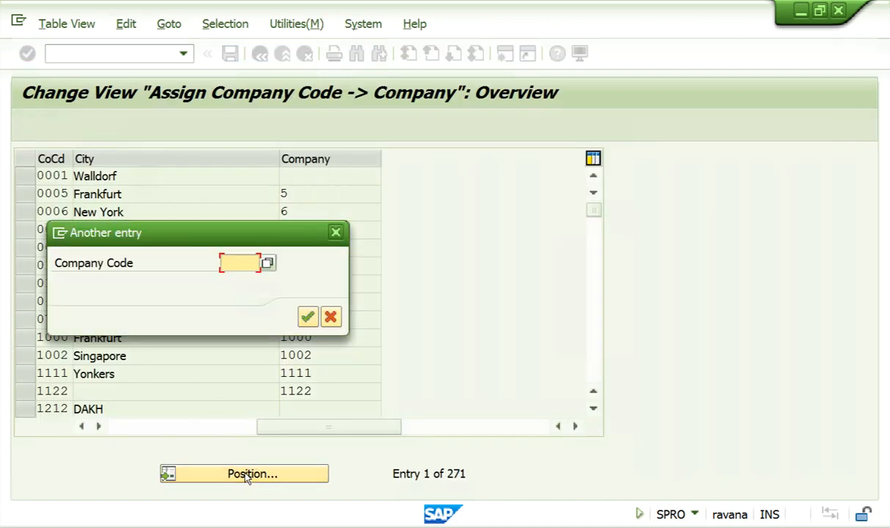
type("2222")
left_click(308, 316)
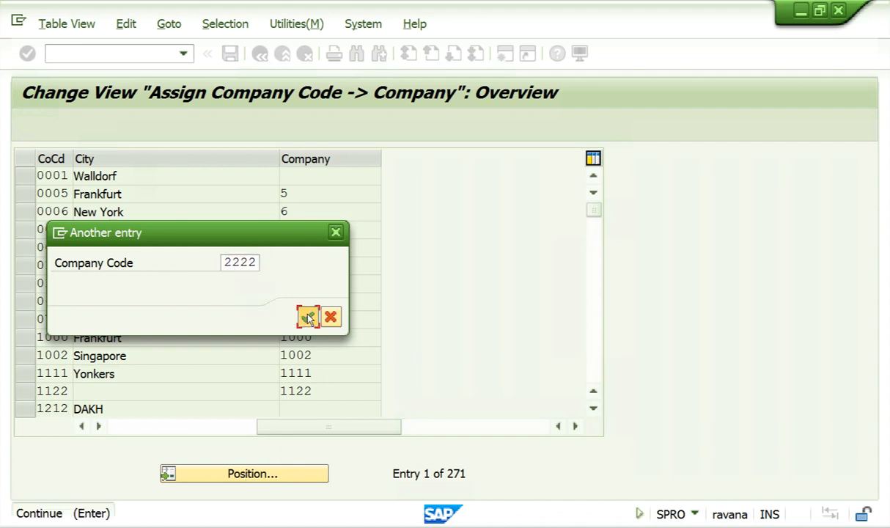
left_click(316, 179)
type("2")
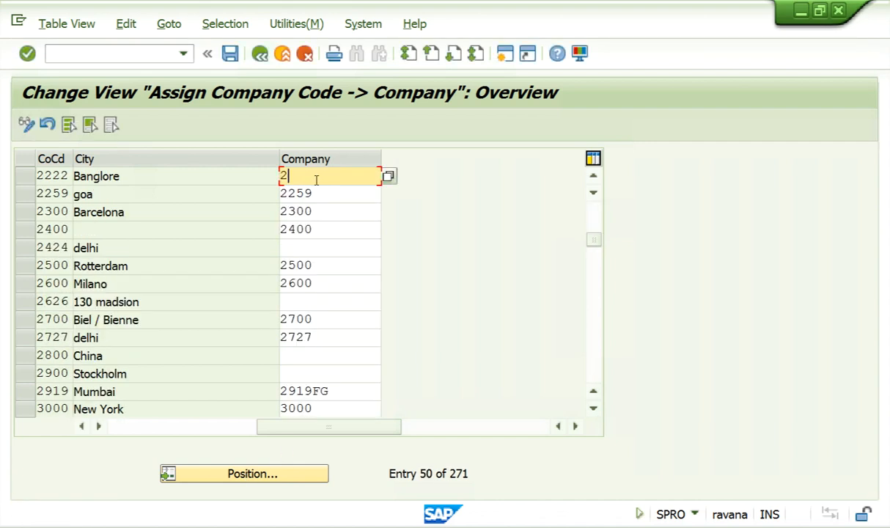
type("222")
double_click(316, 180)
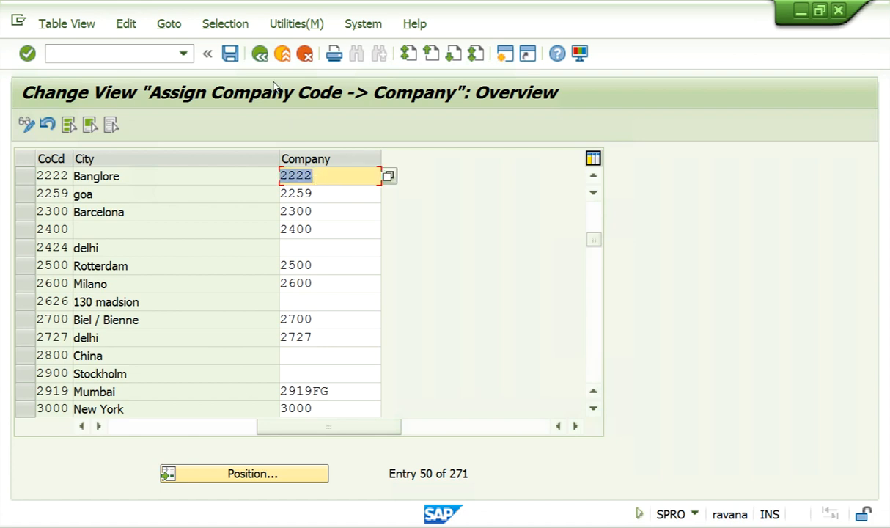
Step: Save the company assignment under the ABC Corporation 2222 customizing request and return to the IMG structure
left_click(258, 53)
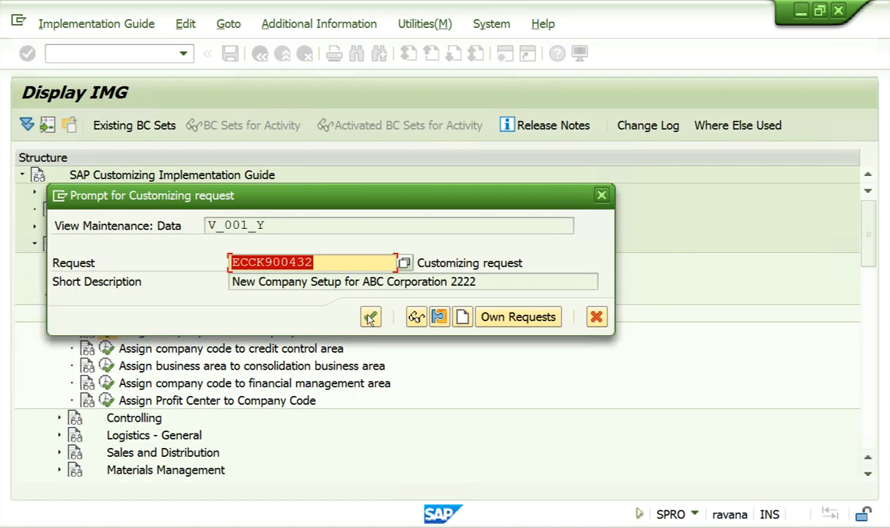
left_click(370, 317)
left_click(258, 53)
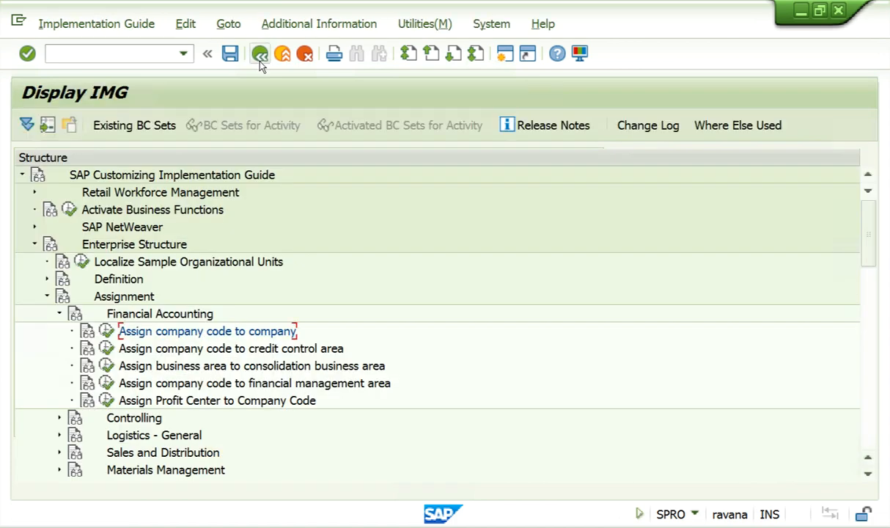
Step: Open the company code to credit control area assignment and assign credit control area 2222 to company code 2222
left_click(106, 349)
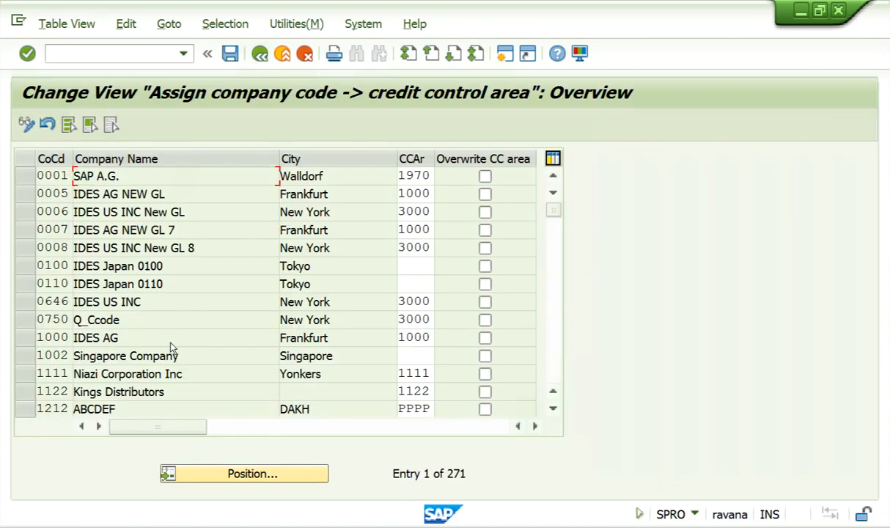
left_click(248, 475)
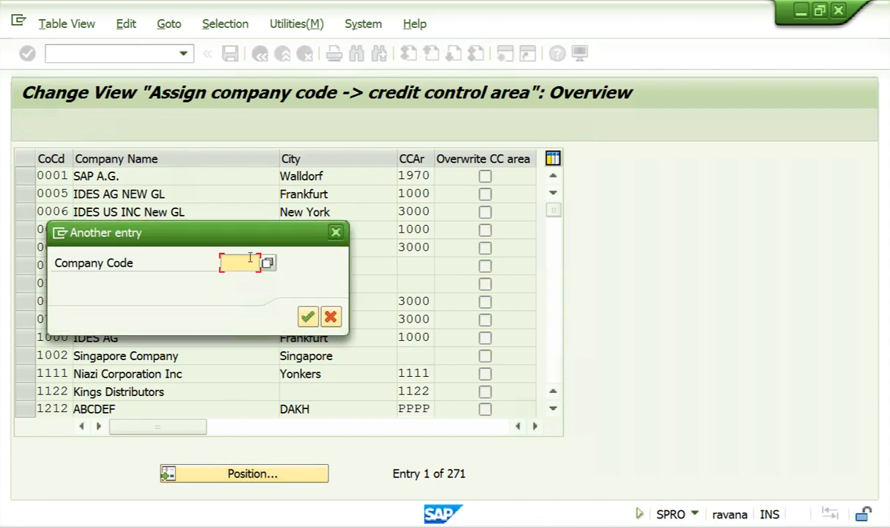
type("2222")
left_click(306, 317)
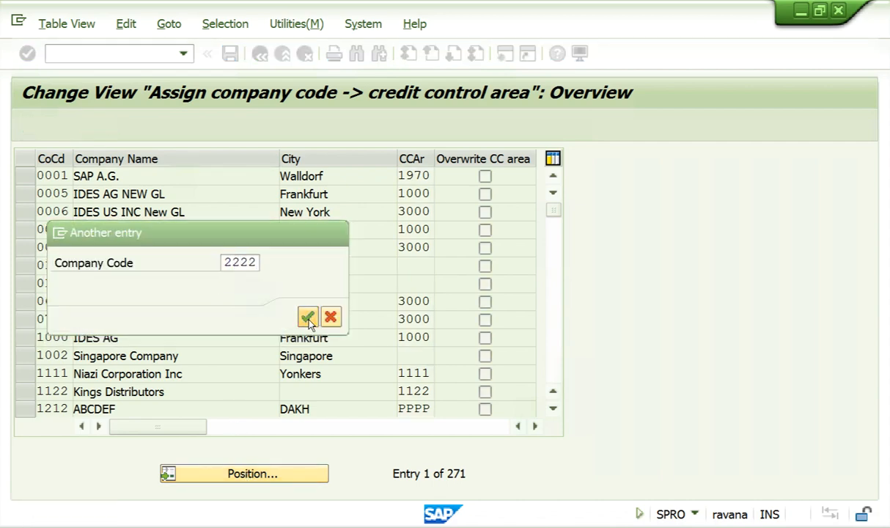
left_click(410, 176)
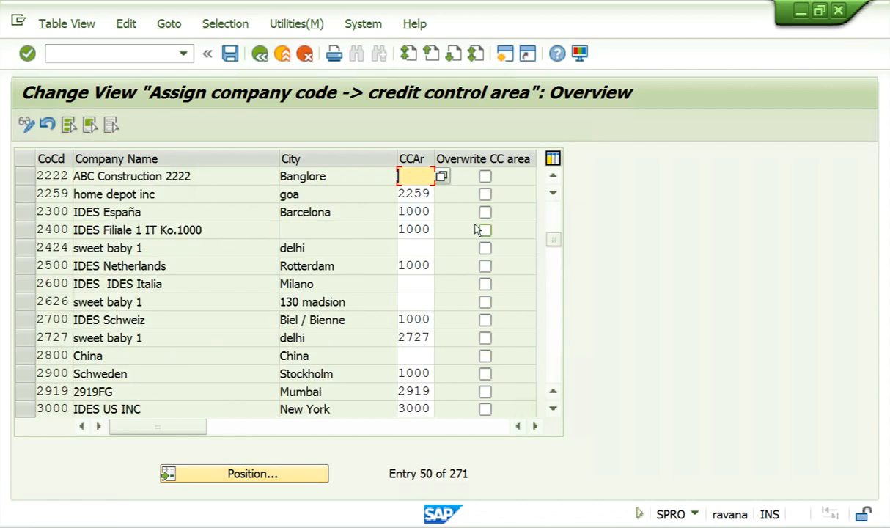
key("BackSpace")
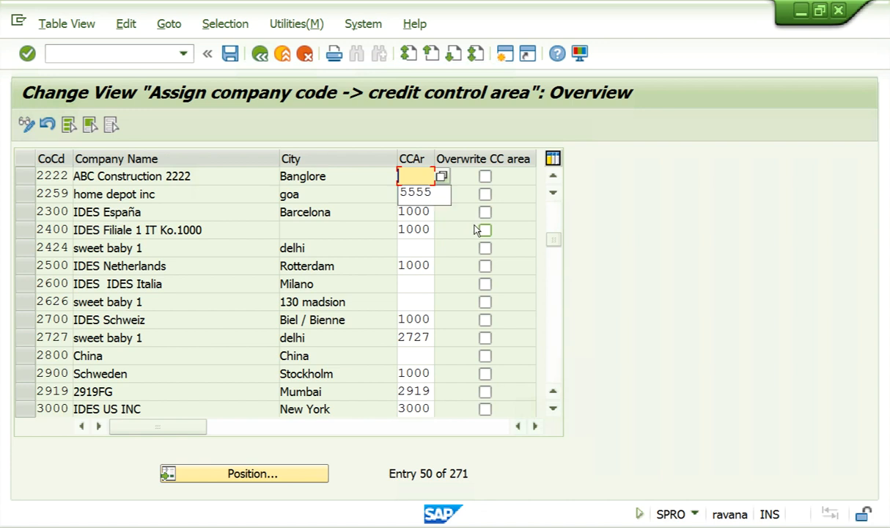
type("2222")
double_click(415, 179)
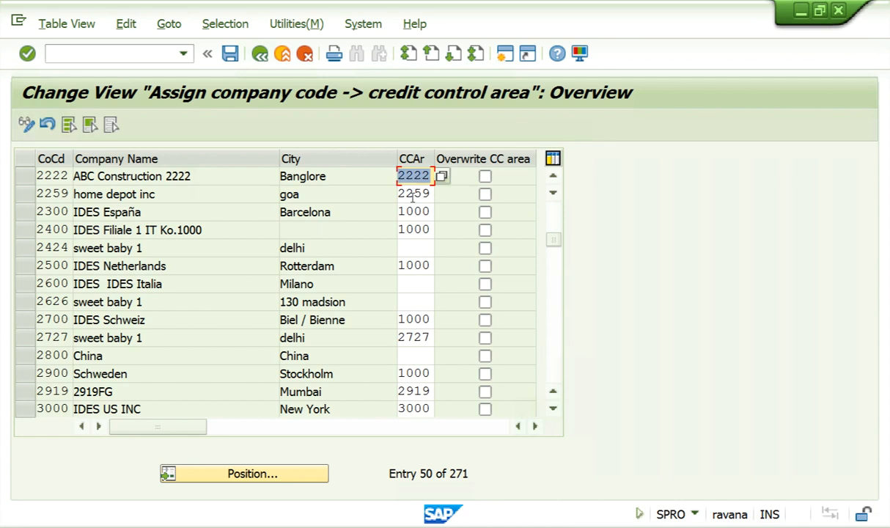
Step: Save the credit control area assignment under the ABC Corporation 2222 customizing request and return to the IMG structure
left_click(231, 54)
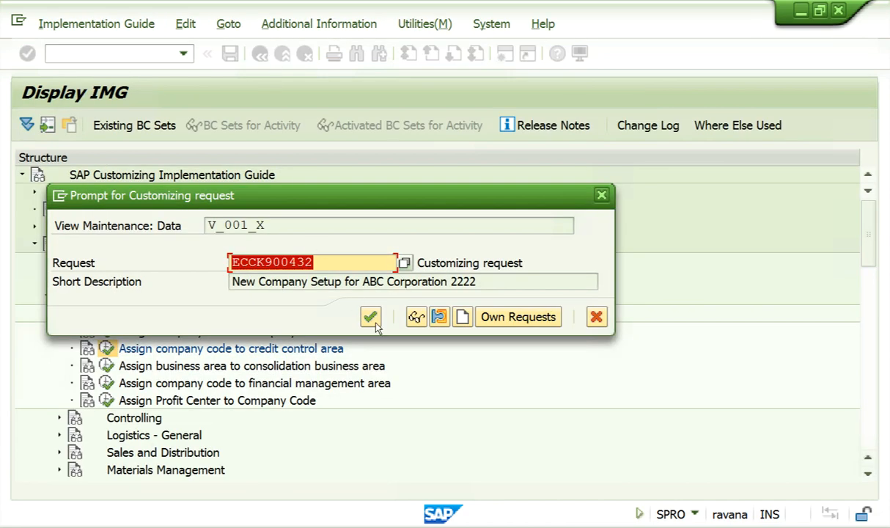
left_click(368, 314)
left_click(260, 55)
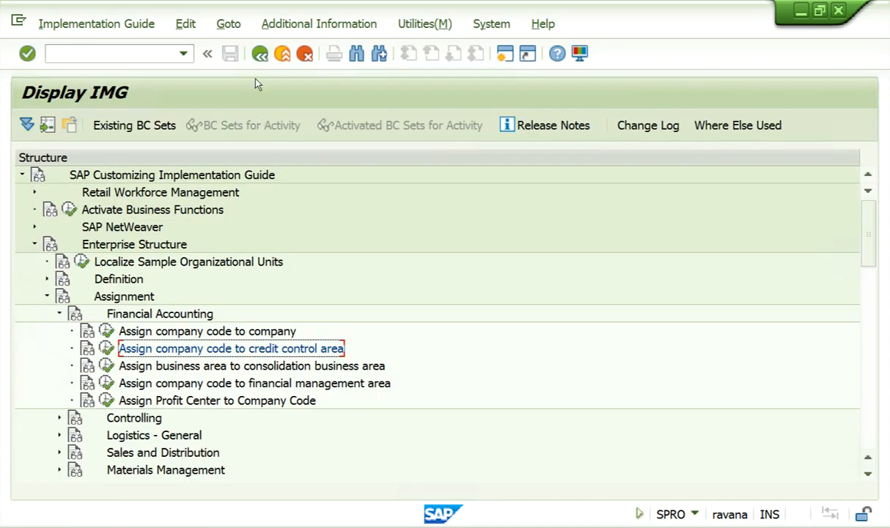
Step: Open the business area to consolidation business area assignment and assign consolidation business area 2222 to business area 2222
left_click(109, 365)
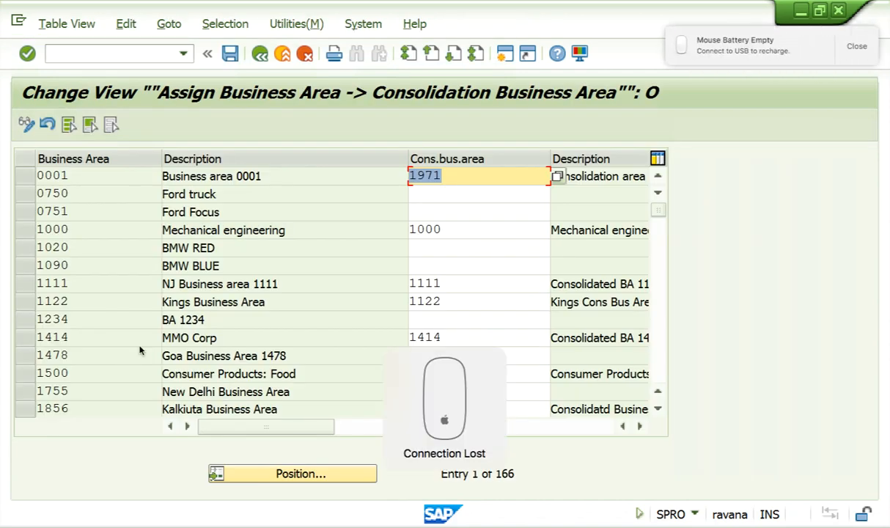
left_click(326, 474)
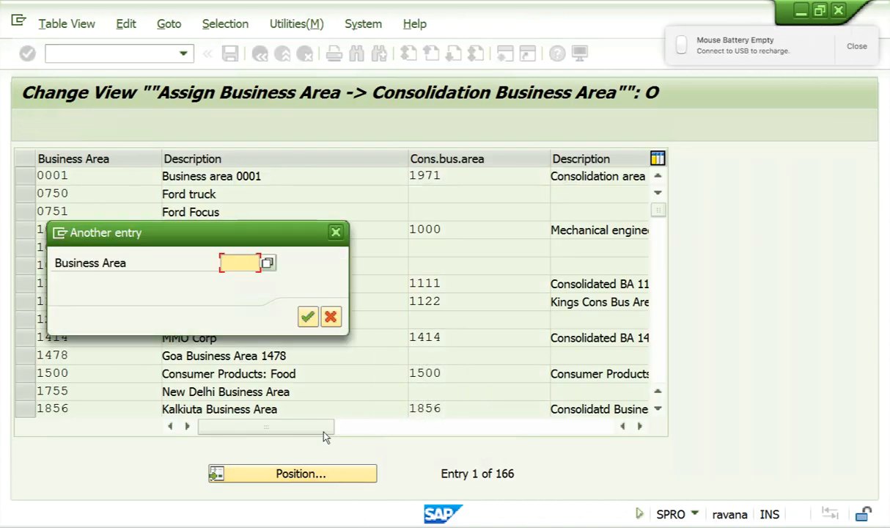
type("2222")
left_click(308, 317)
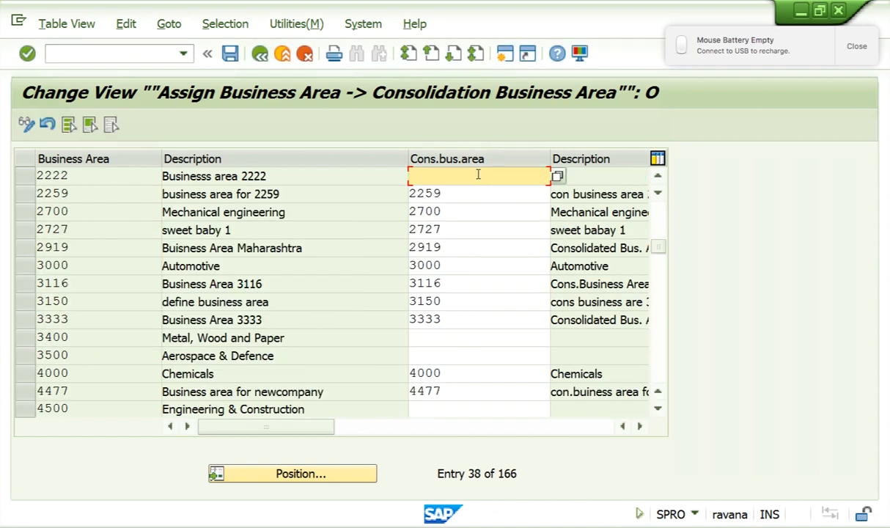
type("2222")
key("Return")
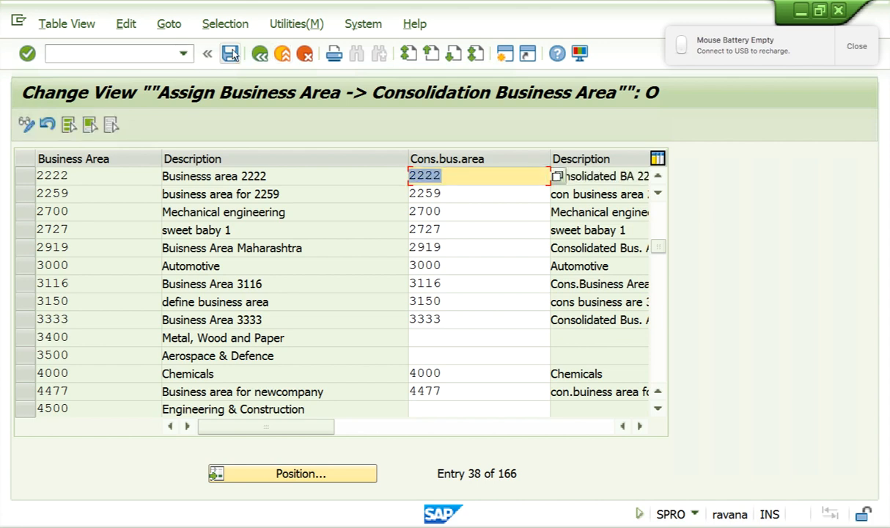
Step: Save the consolidation business area assignment under the ABC Corporation 2222 customizing request and return to the IMG structure
left_click(231, 55)
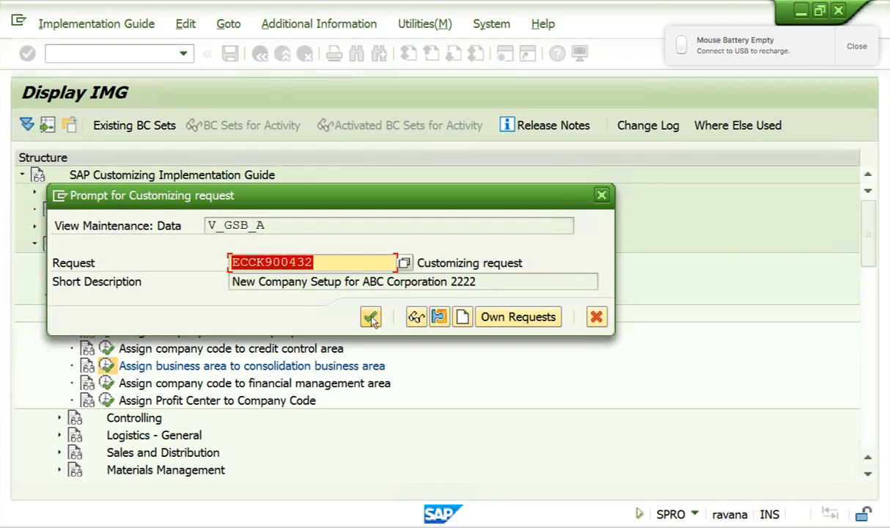
left_click(370, 317)
left_click(260, 55)
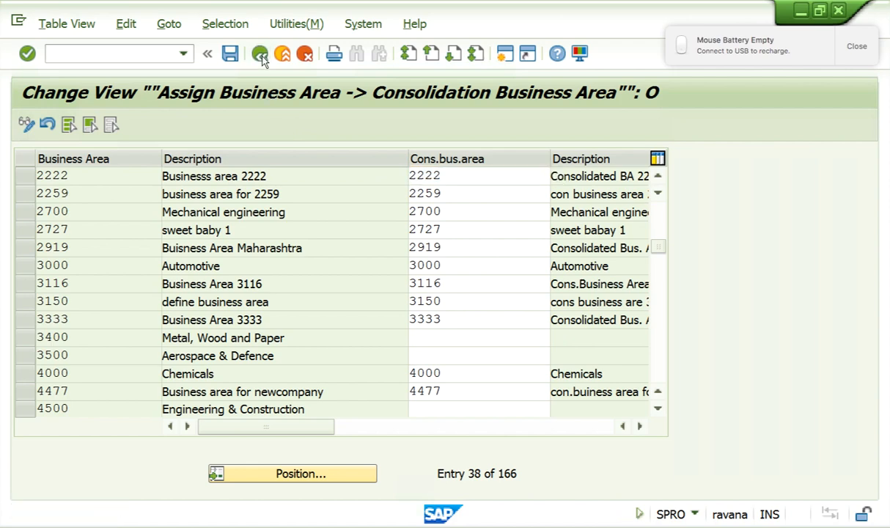
Step: Open the company code to financial management area assignment and assign FM area 2222 to company code 2222
left_click(105, 383)
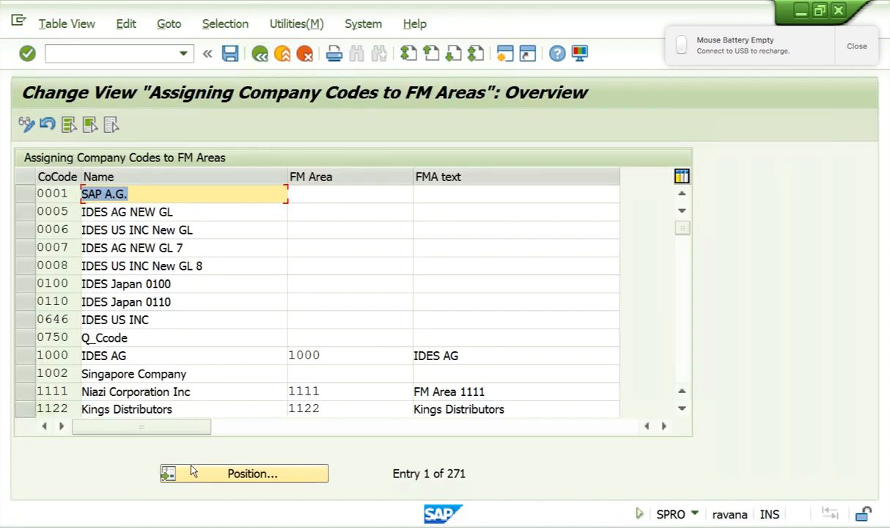
left_click(192, 472)
type("2222")
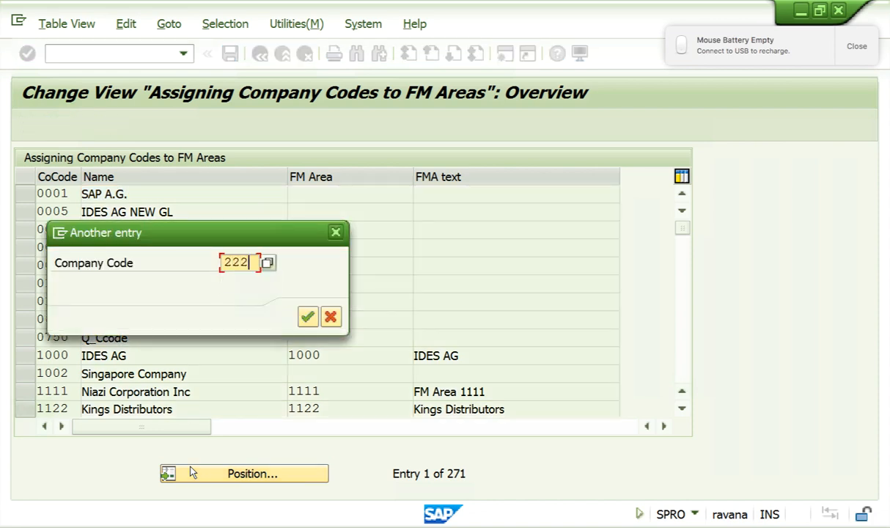
left_click(307, 316)
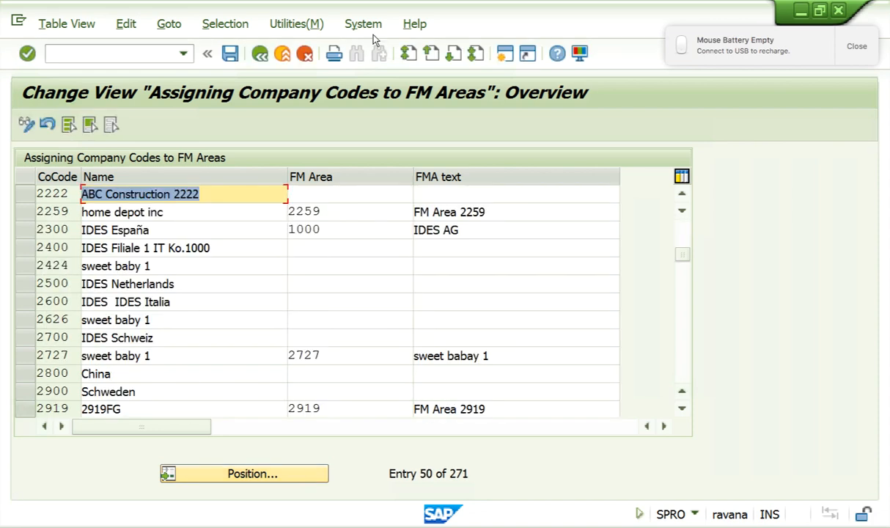
left_click(330, 194)
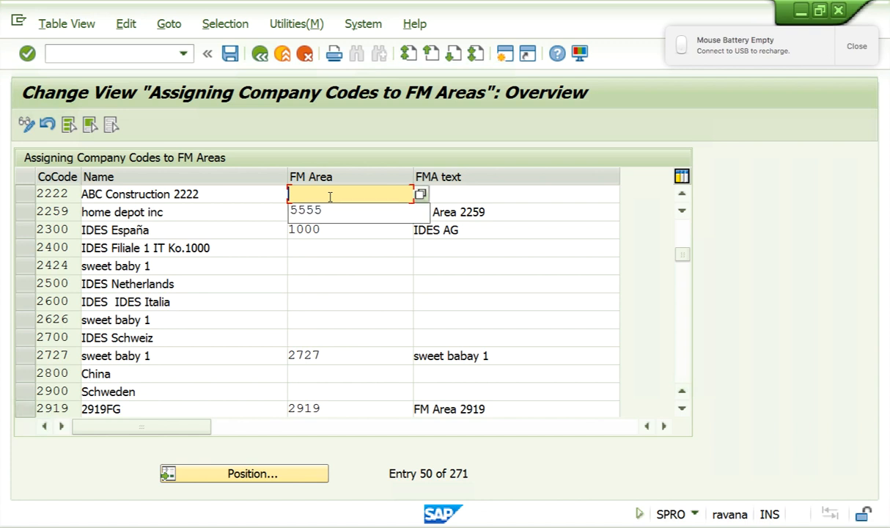
type("2222")
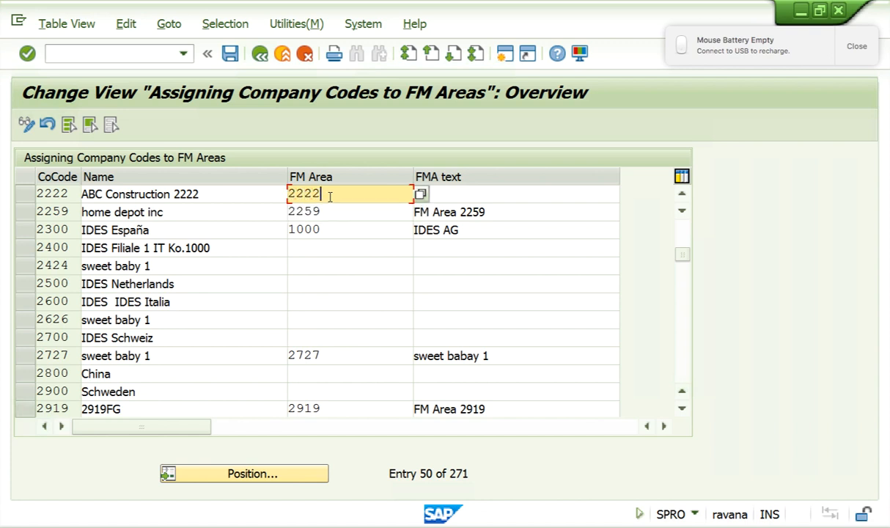
key("Return")
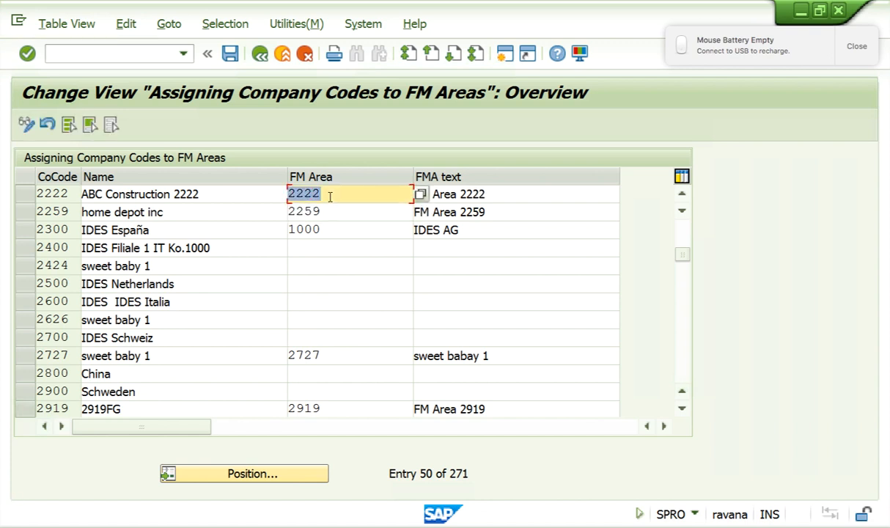
Step: Save the FM area assignment under the ABC Corporation 2222 customizing request and return to the IMG structure
left_click(258, 54)
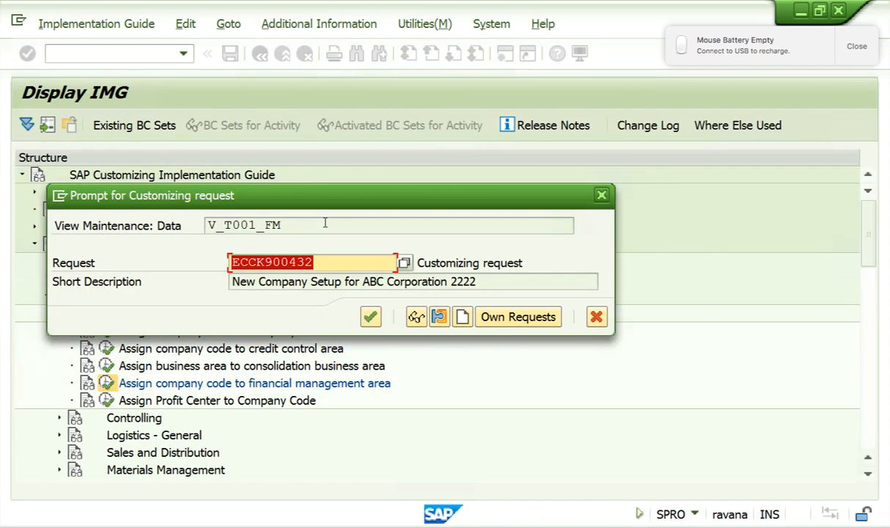
left_click(378, 314)
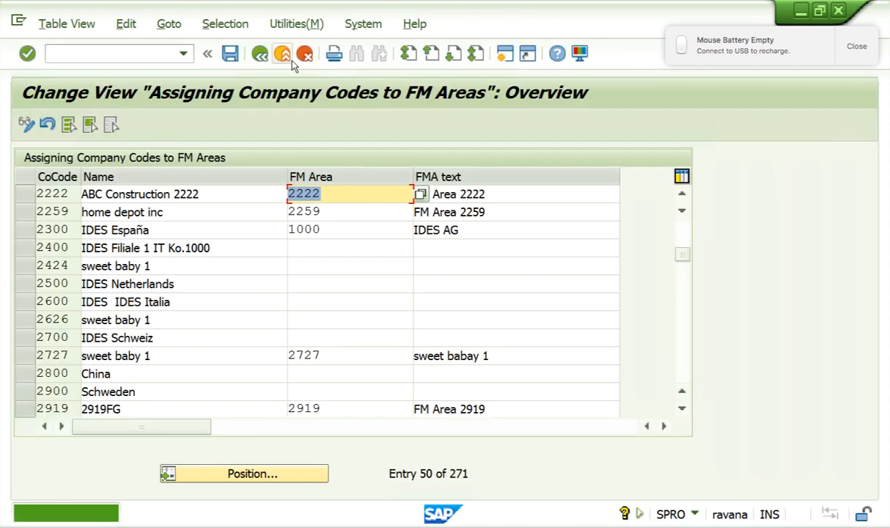
left_click(259, 55)
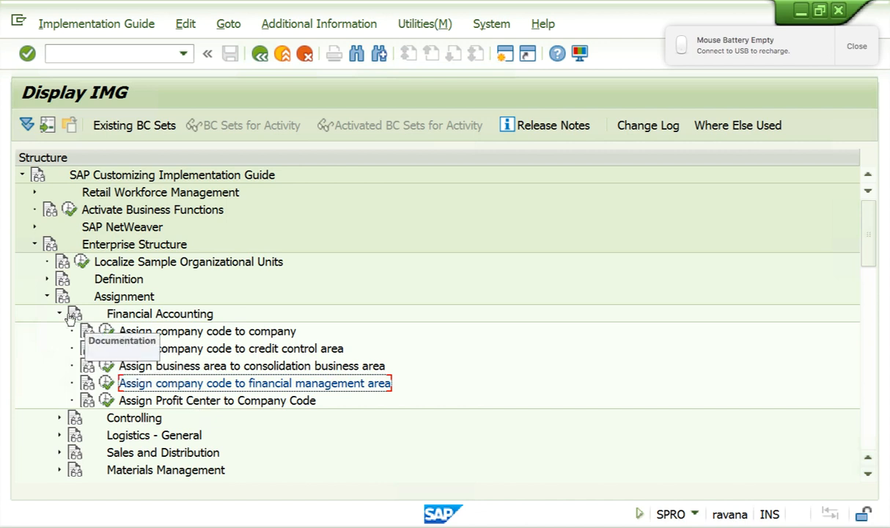
Step: Collapse the Assignment and Enterprise Structure branches of the IMG and dismiss the mouse battery notification
left_click(47, 297)
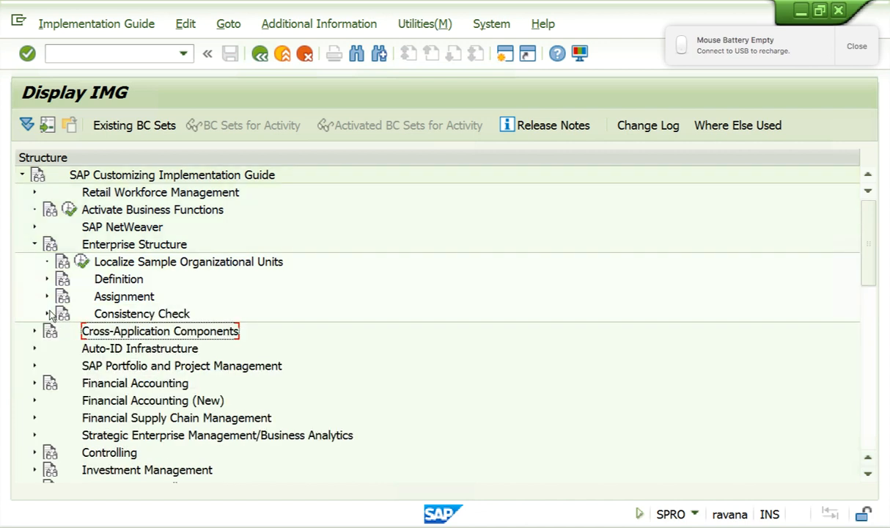
left_click(34, 245)
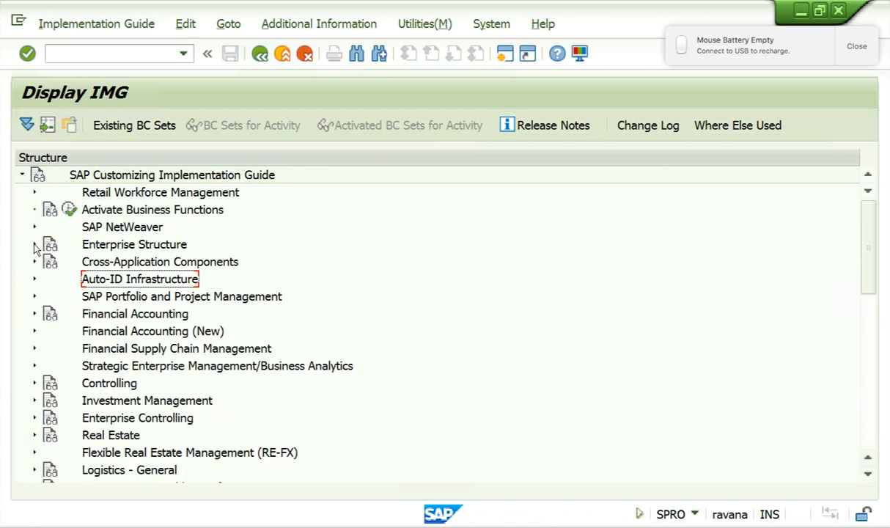
left_click(855, 45)
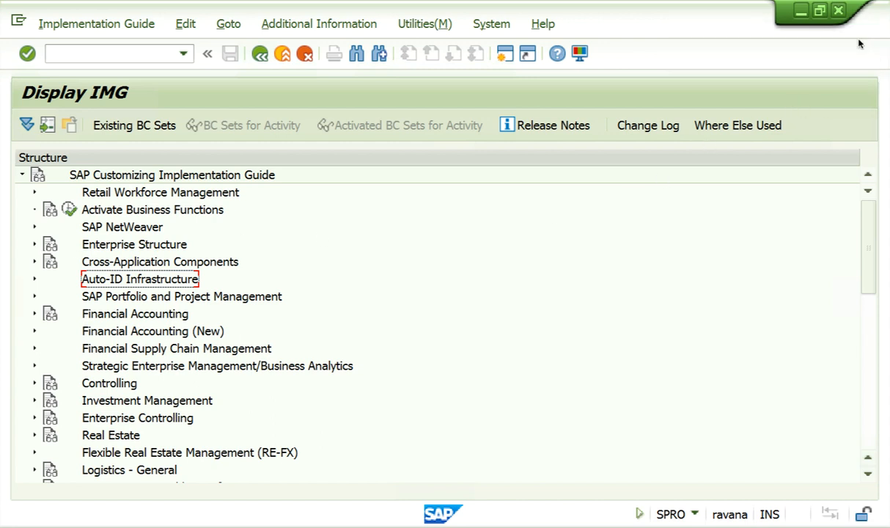
Step: End the IMG transaction with the /n command, then close the session and log off from SAP
left_click(183, 53)
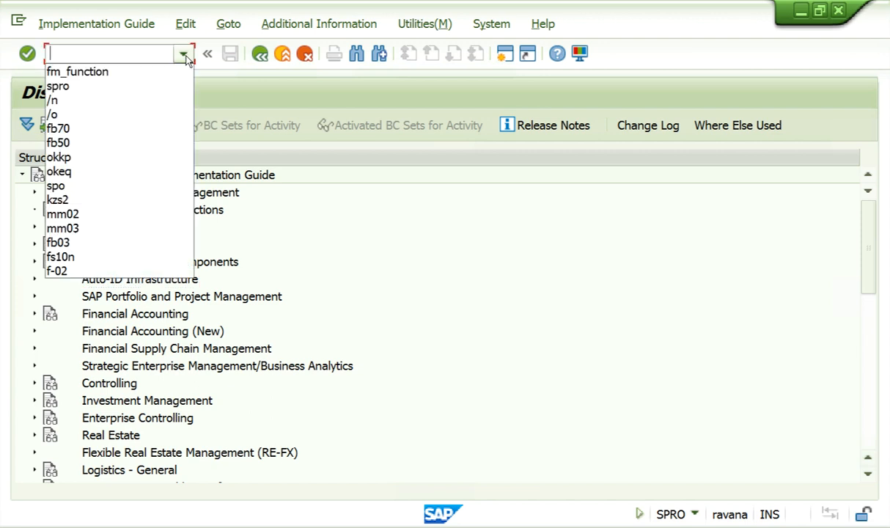
left_click(65, 96)
left_click(27, 54)
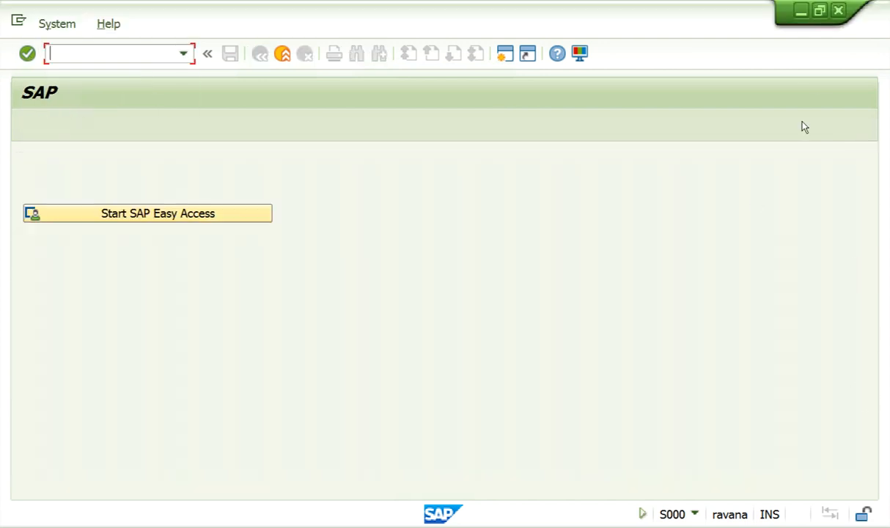
left_click(836, 10)
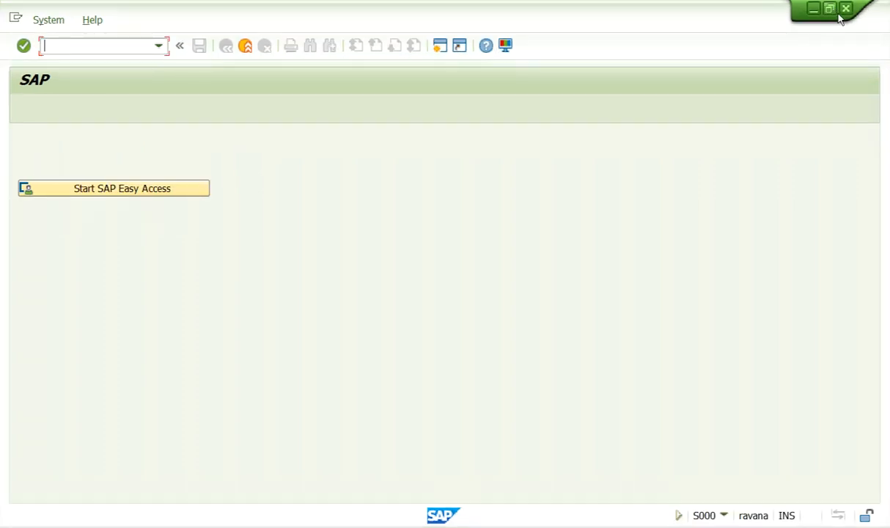
left_click(845, 10)
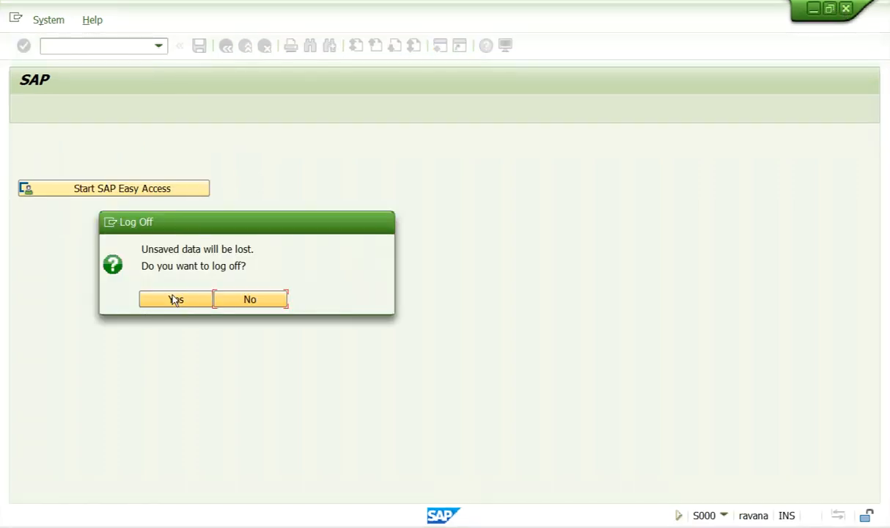
left_click(174, 299)
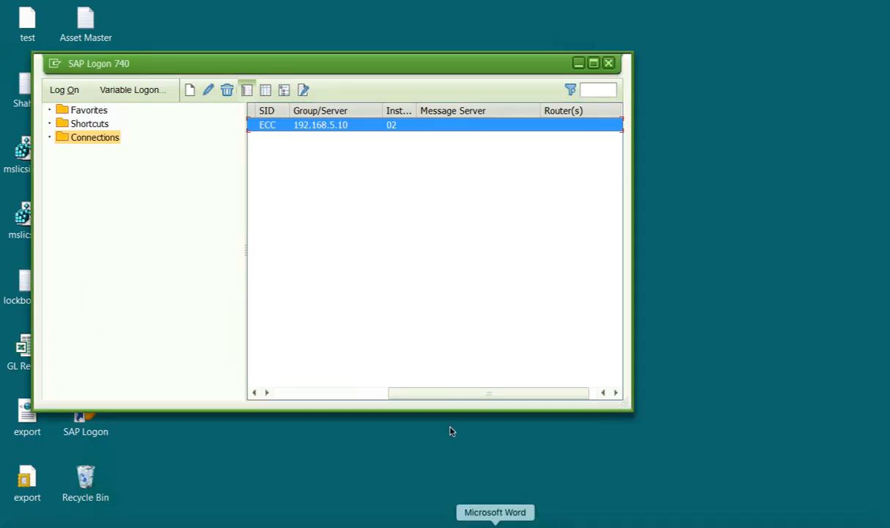